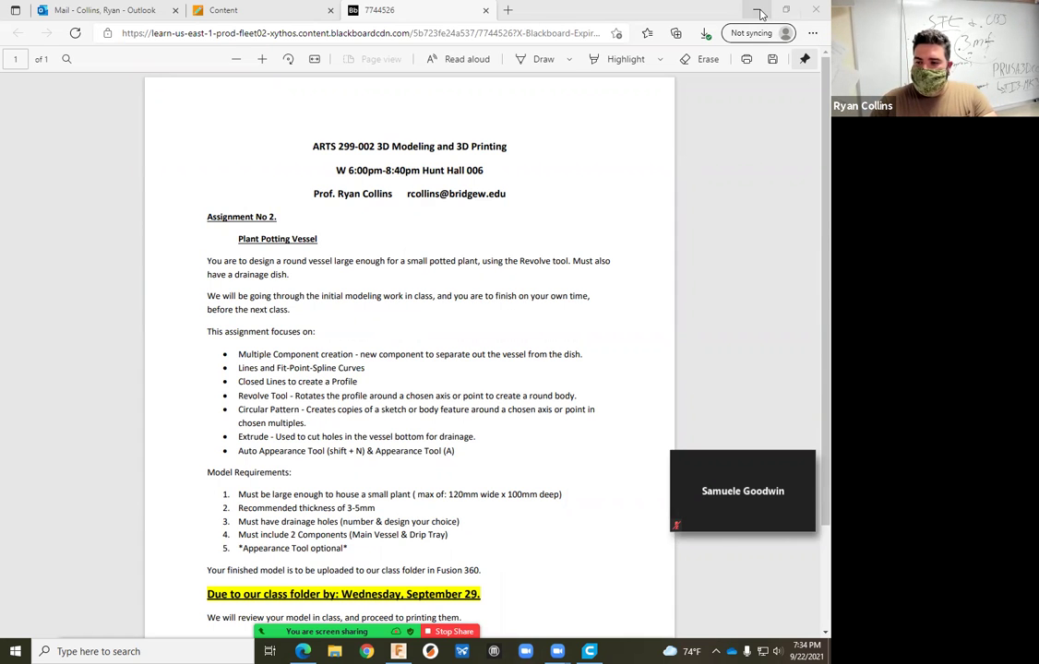
Switch to Fusion 360 and open the 02 Revolve Vessels project folder as the working location.
left_click(760, 13)
key("alt+Tab")
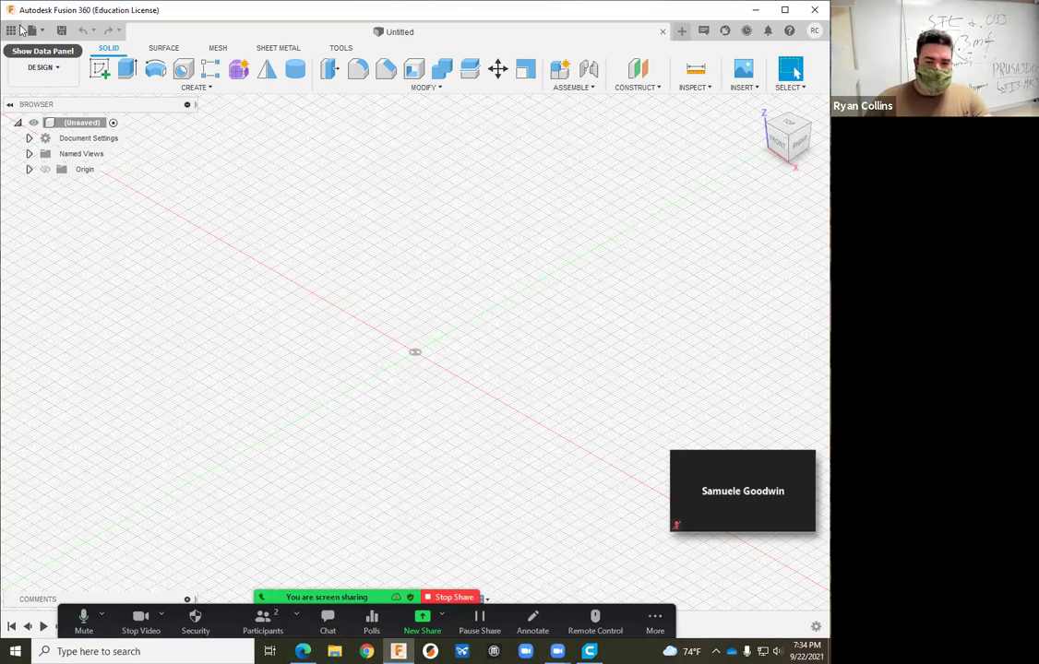
left_click(20, 30)
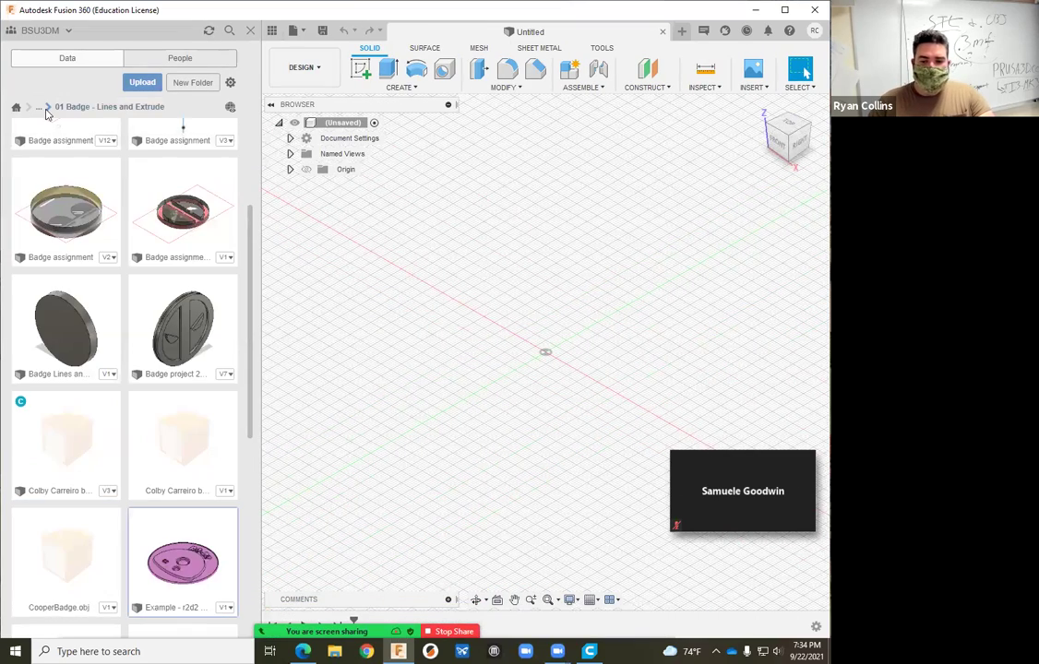
left_click(48, 108)
left_click(91, 122)
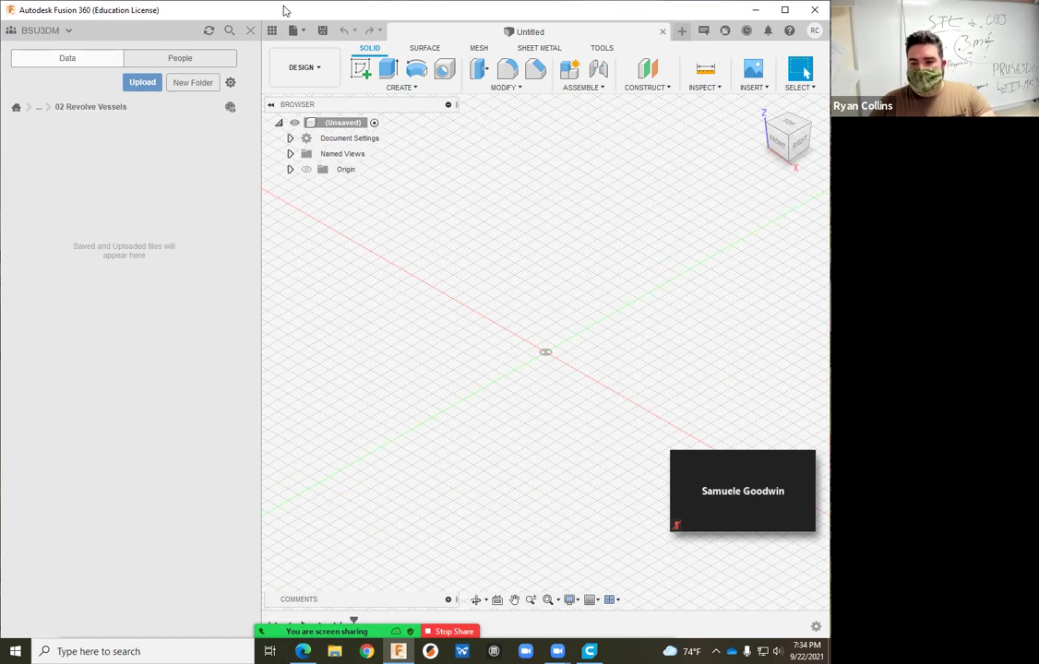
left_click(250, 31)
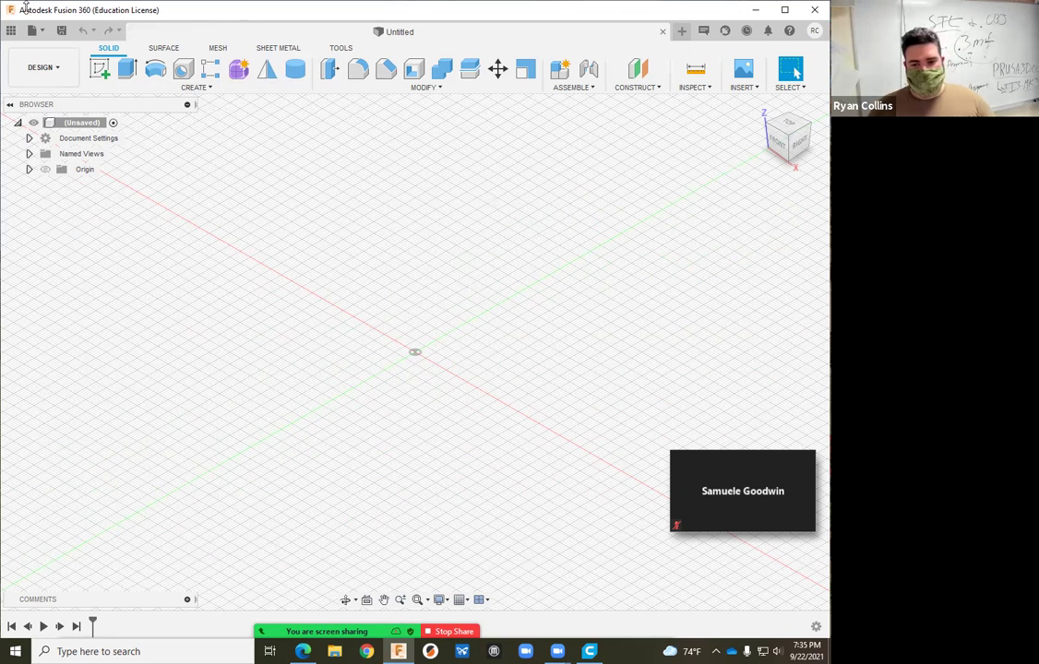
Save the untitled design in 02 Revolve Vessels, naming it "Example - " followed by the instructor's surname and ".Plant".
left_click(55, 31)
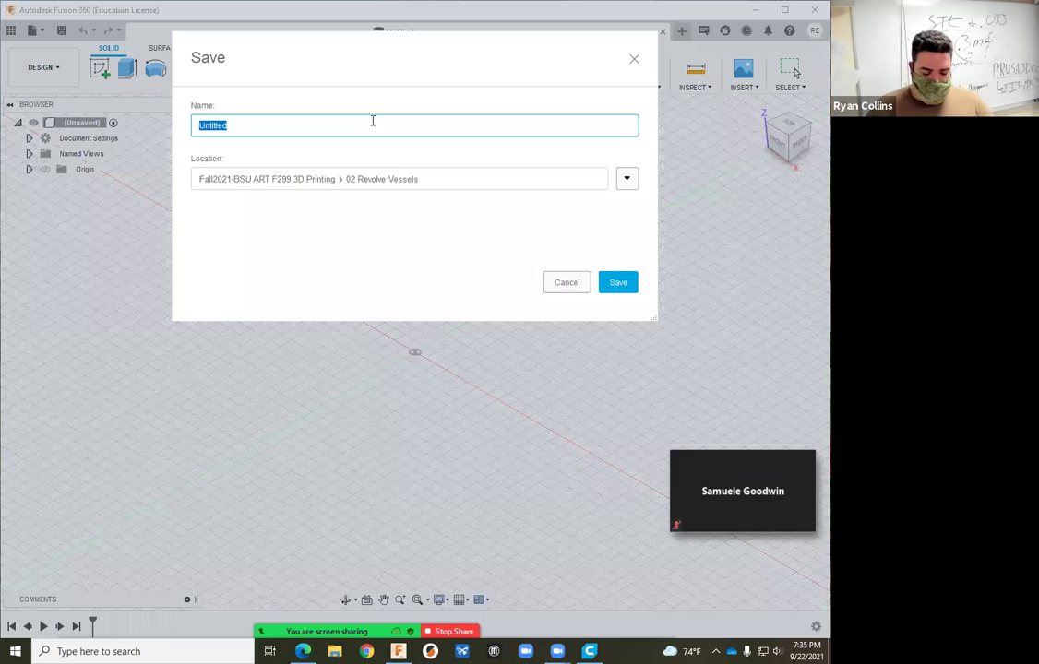
type("Examp")
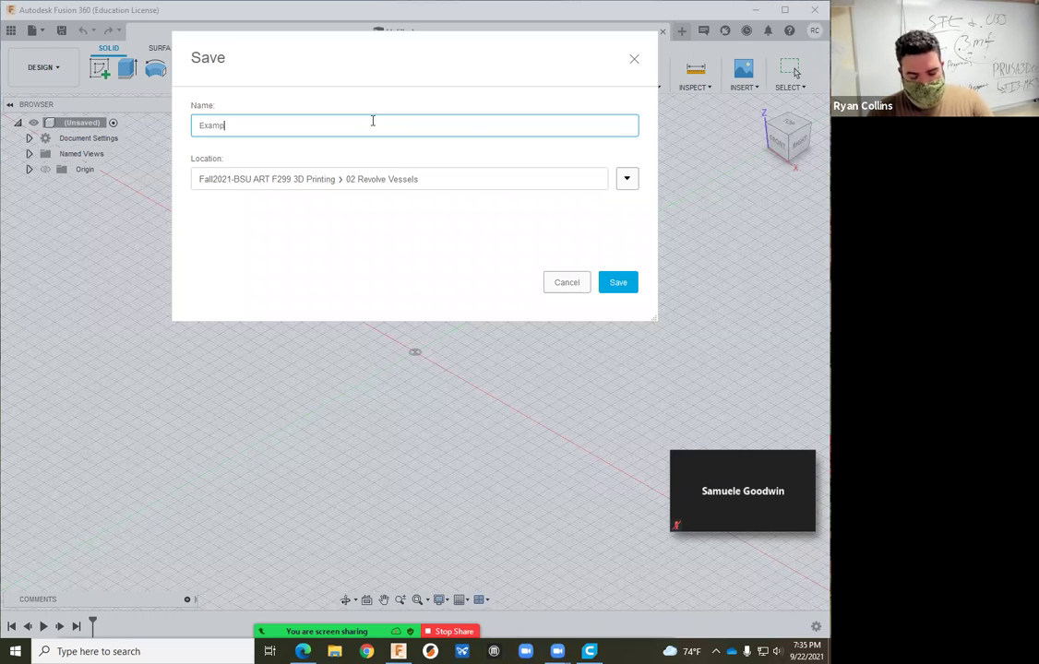
type("le - Col")
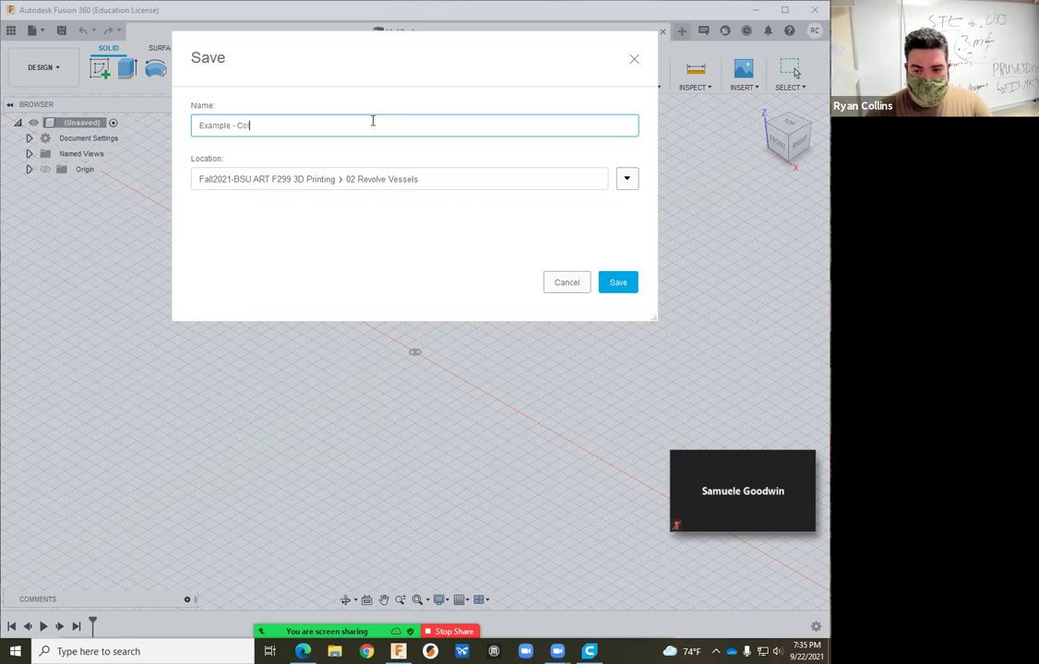
type("lins.Plant")
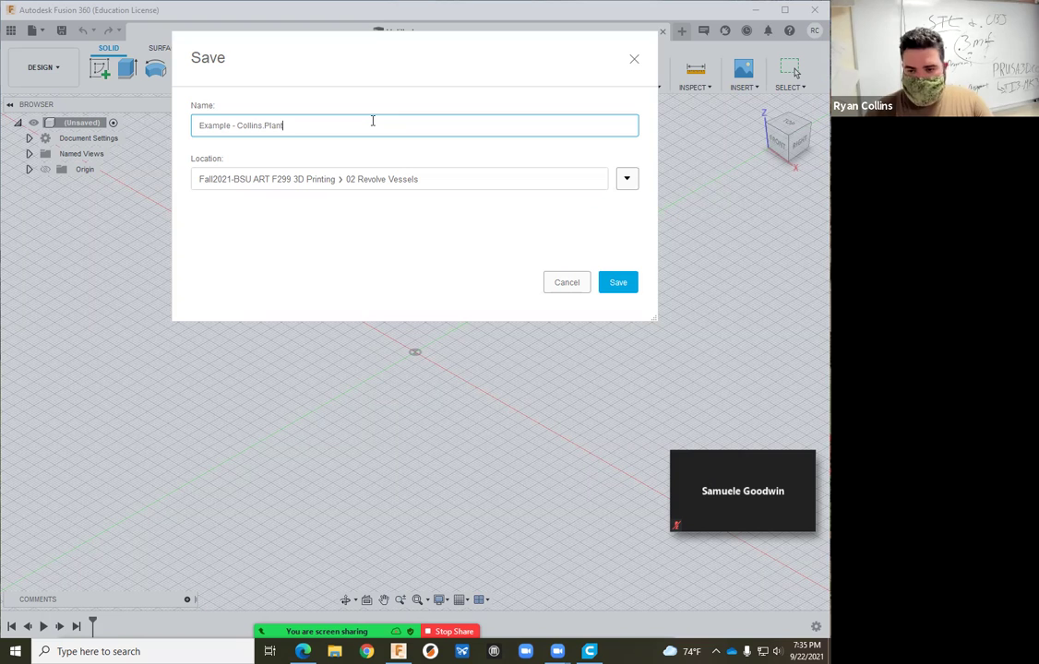
left_click(616, 281)
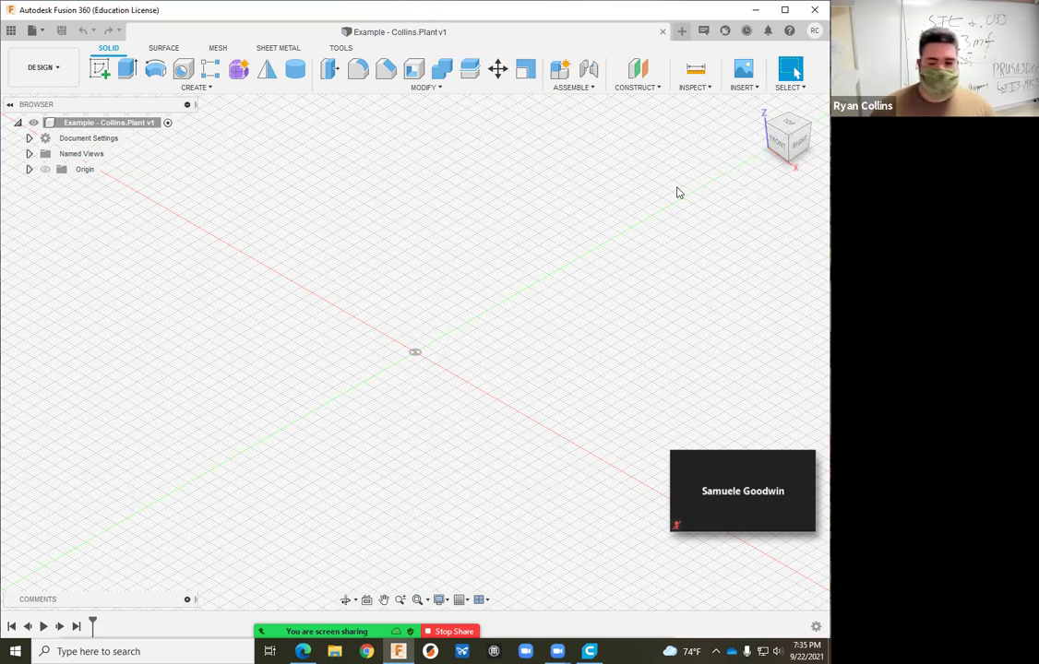
Start a new sketch on the front origin plane and look at it straight from the front.
left_click(100, 69)
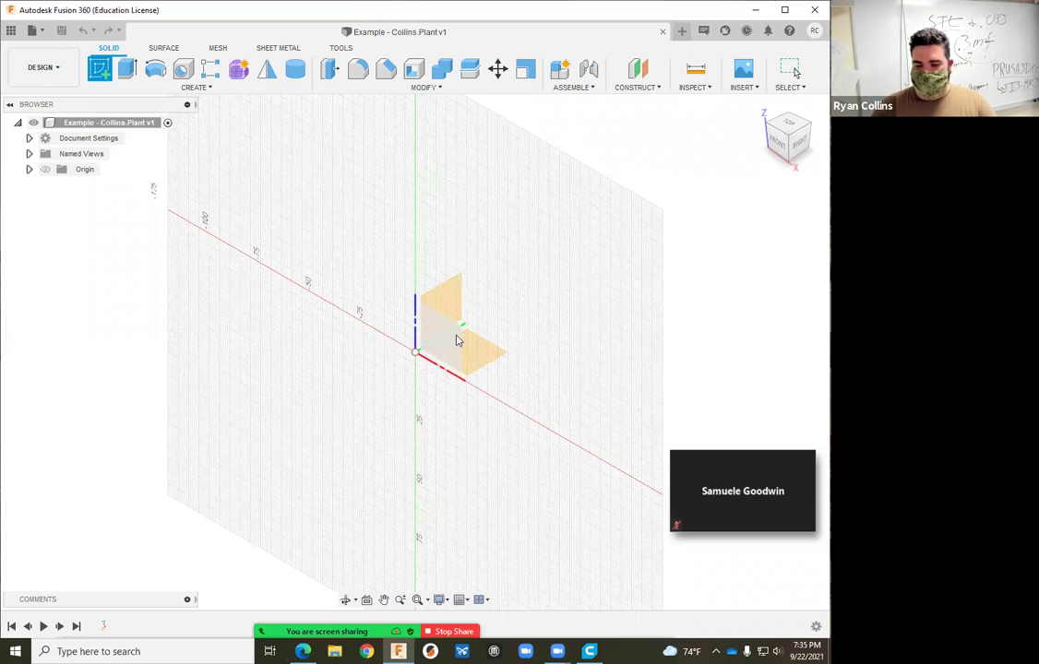
left_click(457, 340)
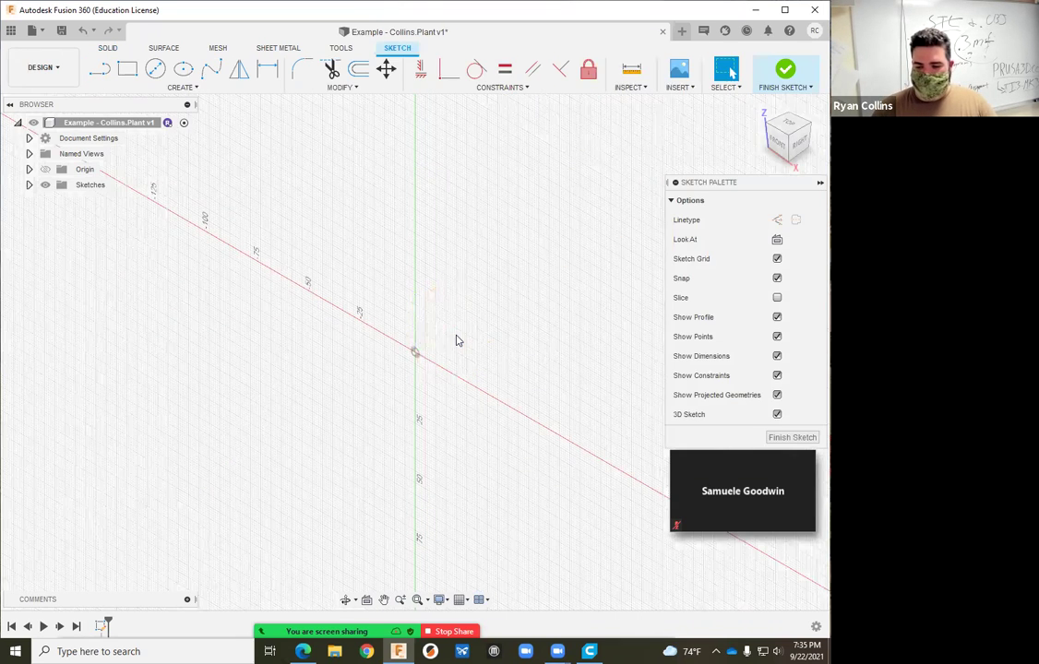
left_click(777, 144)
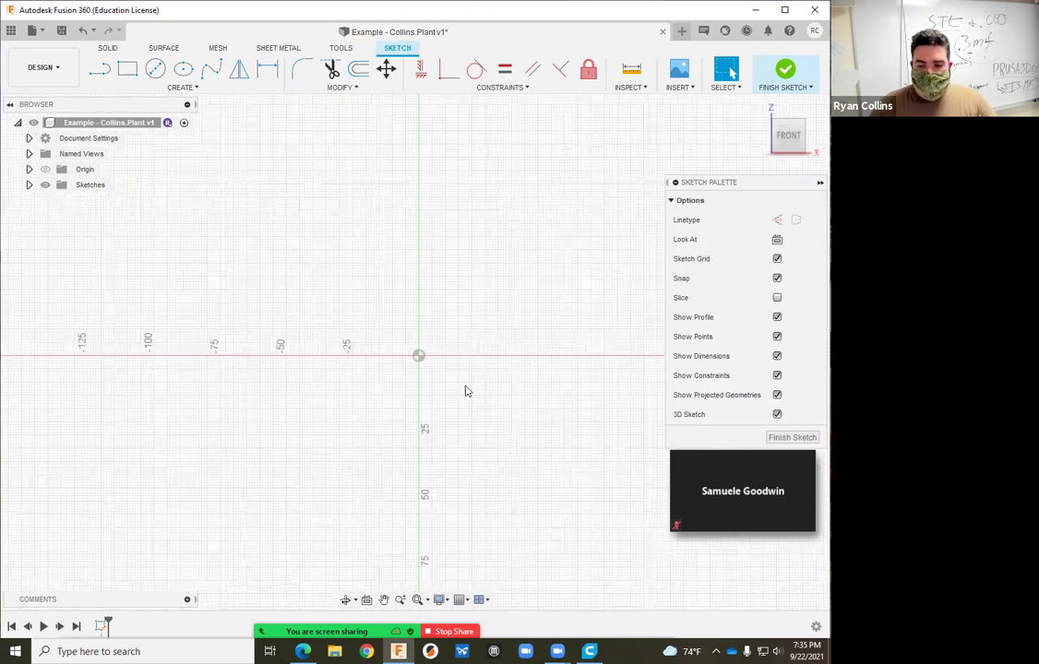
scroll(500, 334, "down", 3)
mouse_move(501, 334)
middle_mouse_down()
mouse_move(366, 430)
mouse_move(387, 376)
middle_mouse_up()
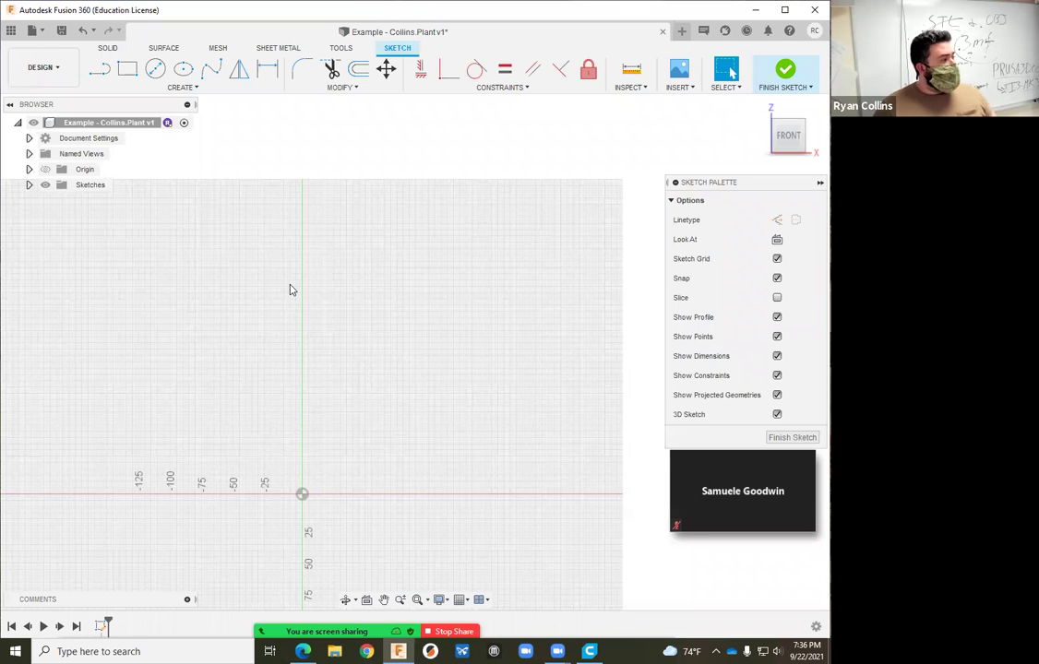
Draw a construction-line center rectangle at the origin, 120 mm wide and 100 mm high, and finish the sketch.
left_click(192, 88)
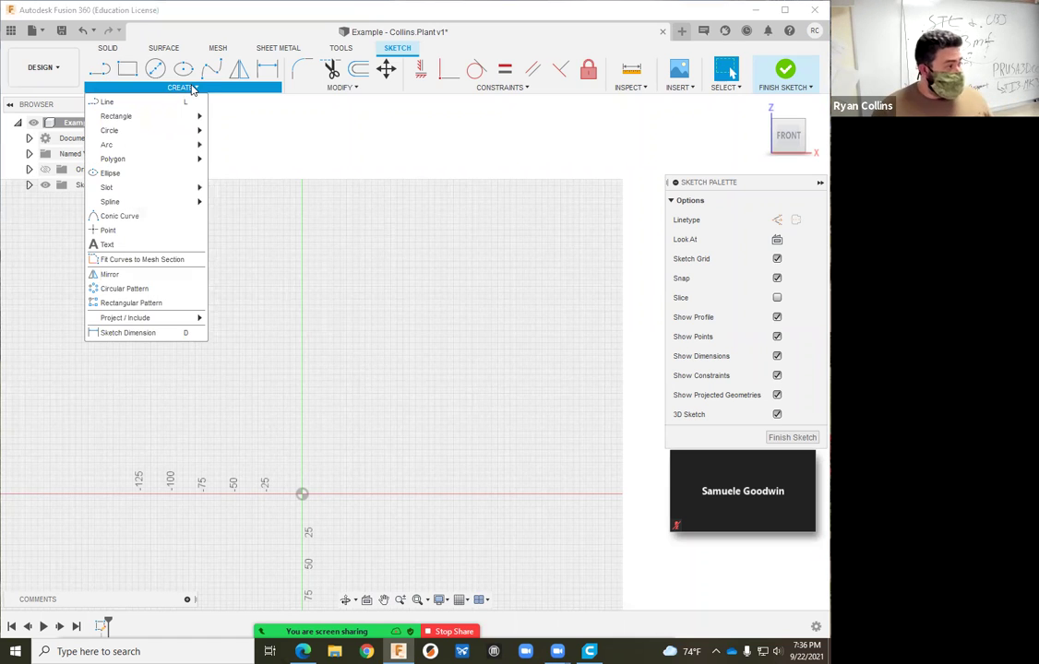
mouse_move(150, 131)
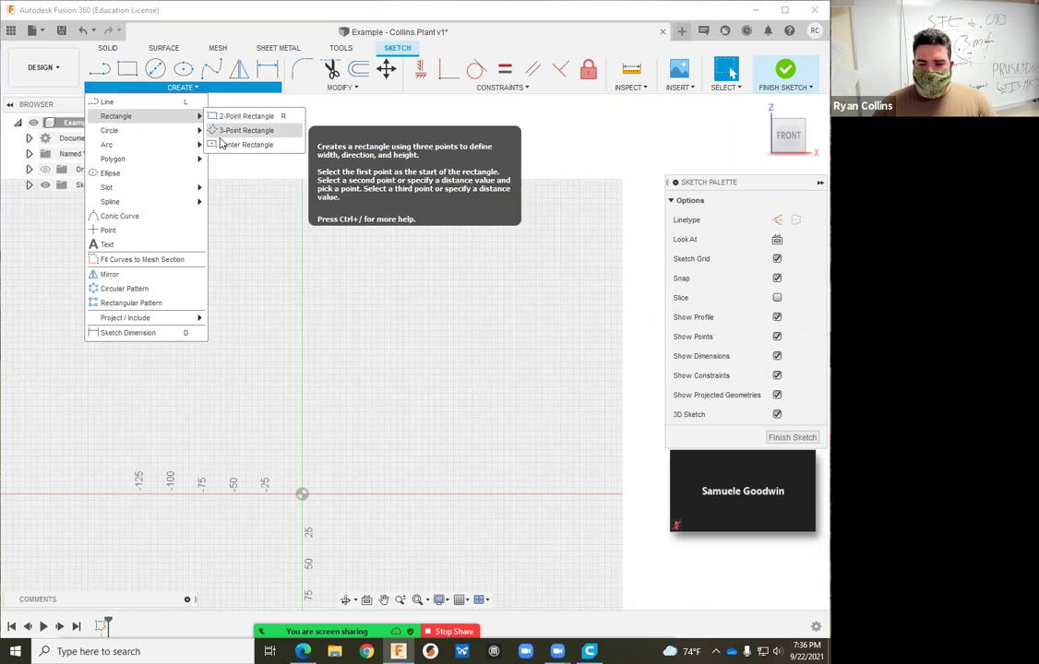
left_click(218, 132)
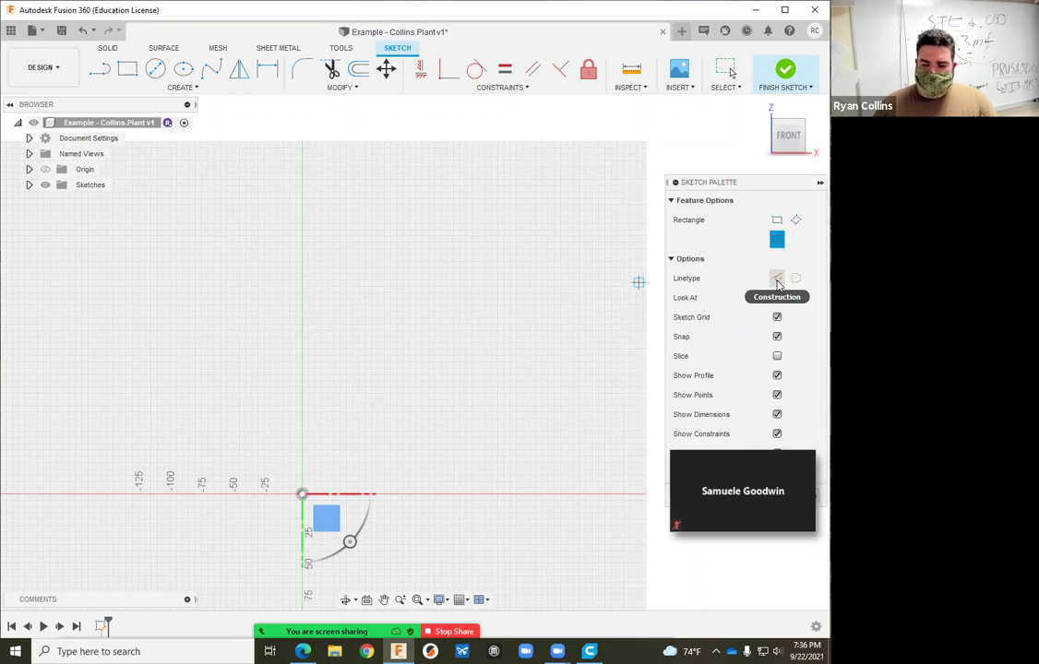
left_click(777, 280)
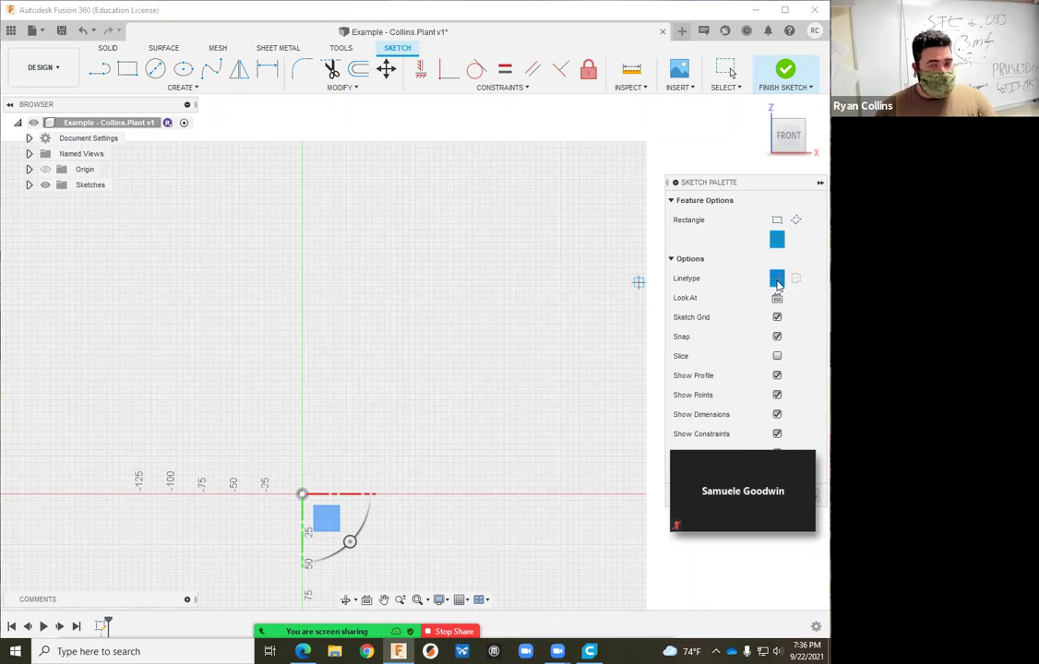
left_click(302, 495)
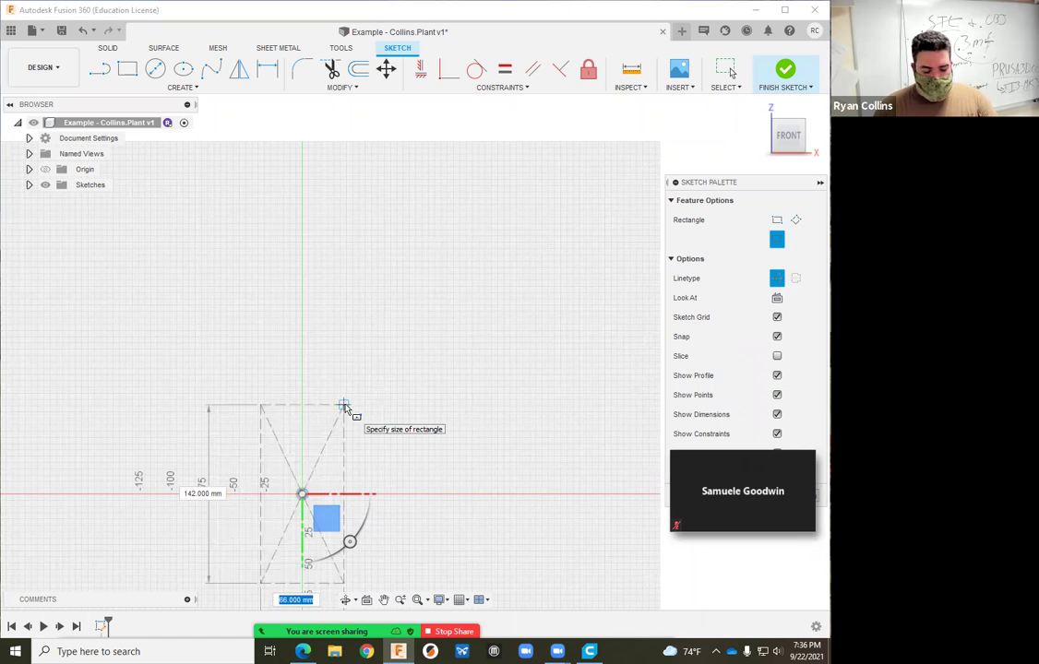
type("100")
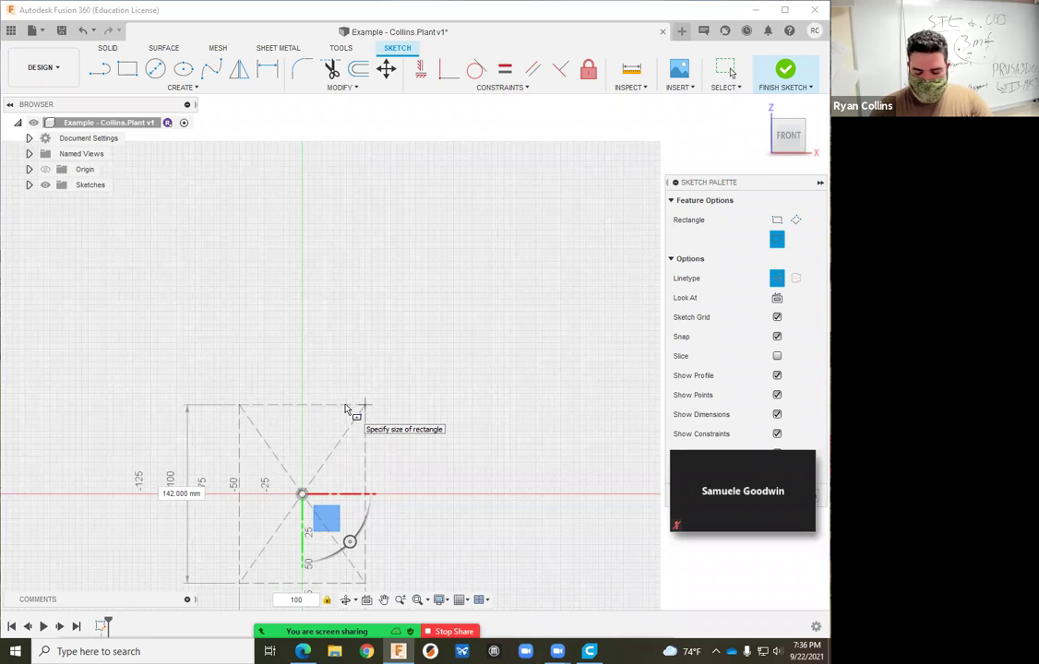
key("BackSpace")
key("BackSpace")
type("020")
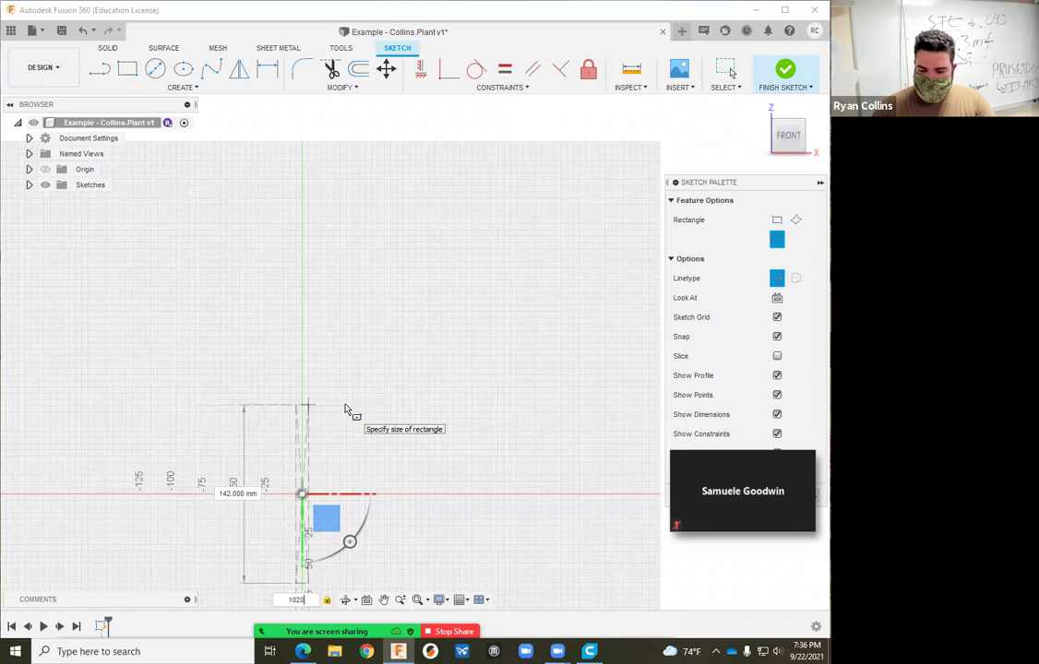
key("Tab")
type("10")
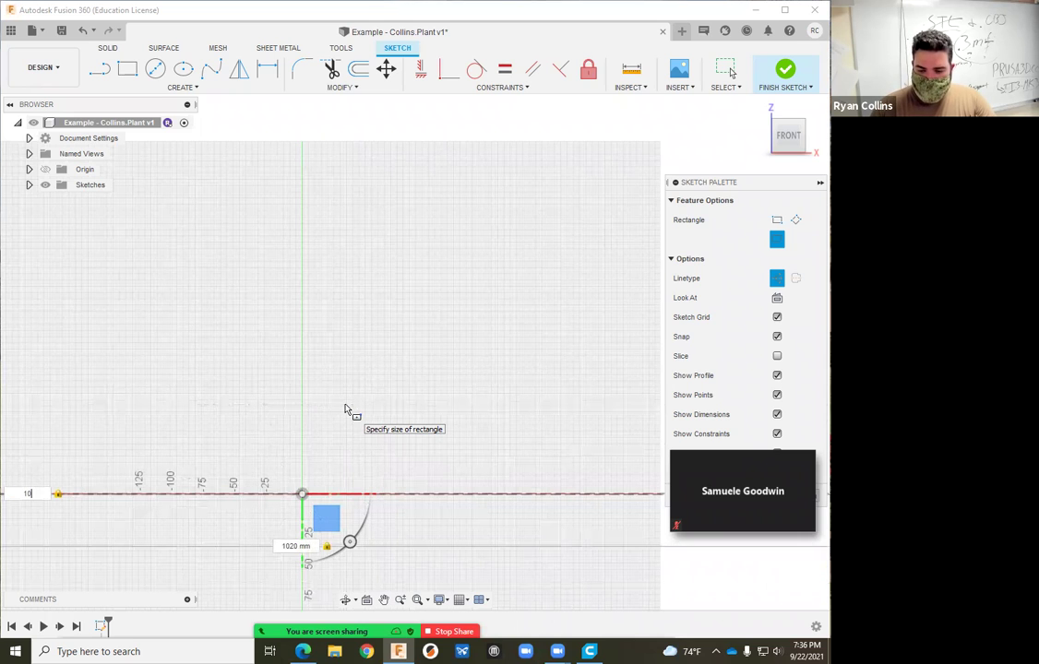
type("0")
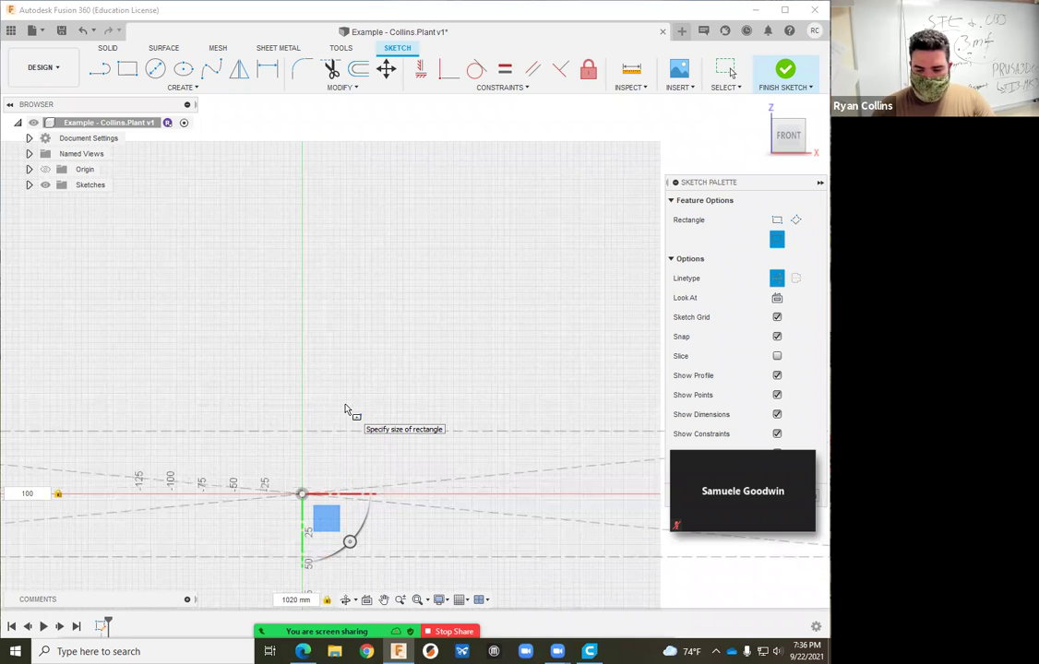
key("Tab")
type("120")
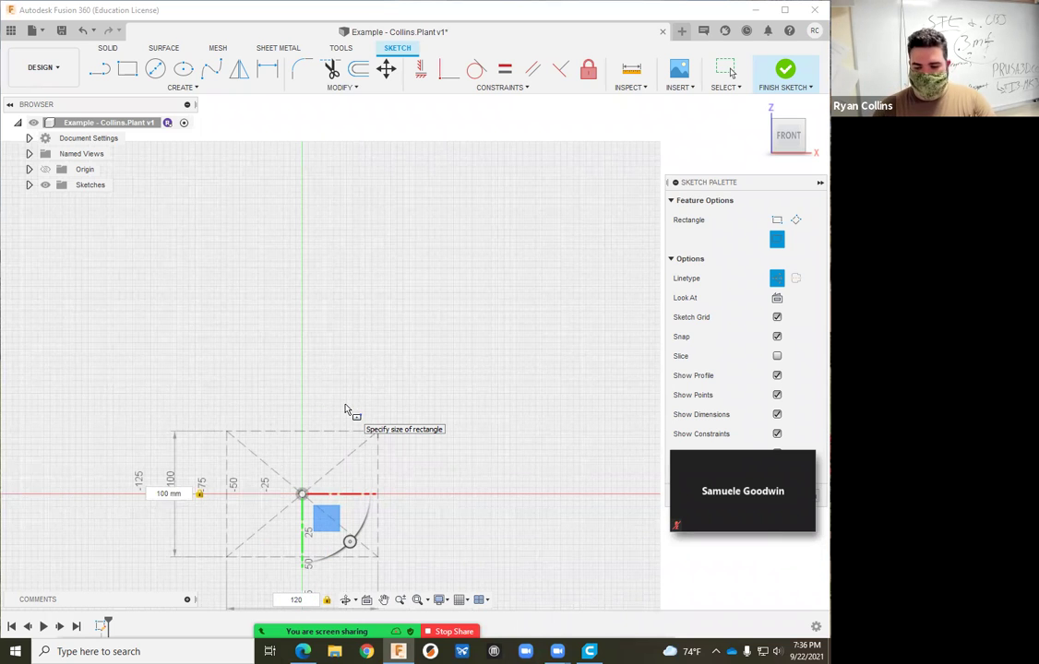
key("Return")
left_click(791, 438)
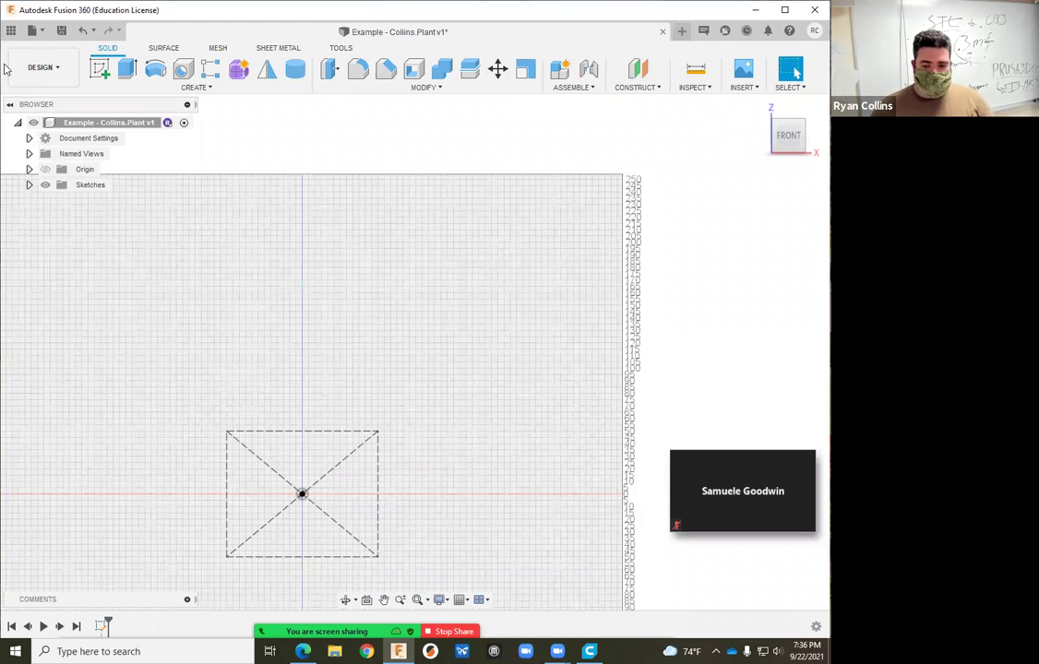
Rename the finished rectangle sketch as Reference Box.
left_click(29, 184)
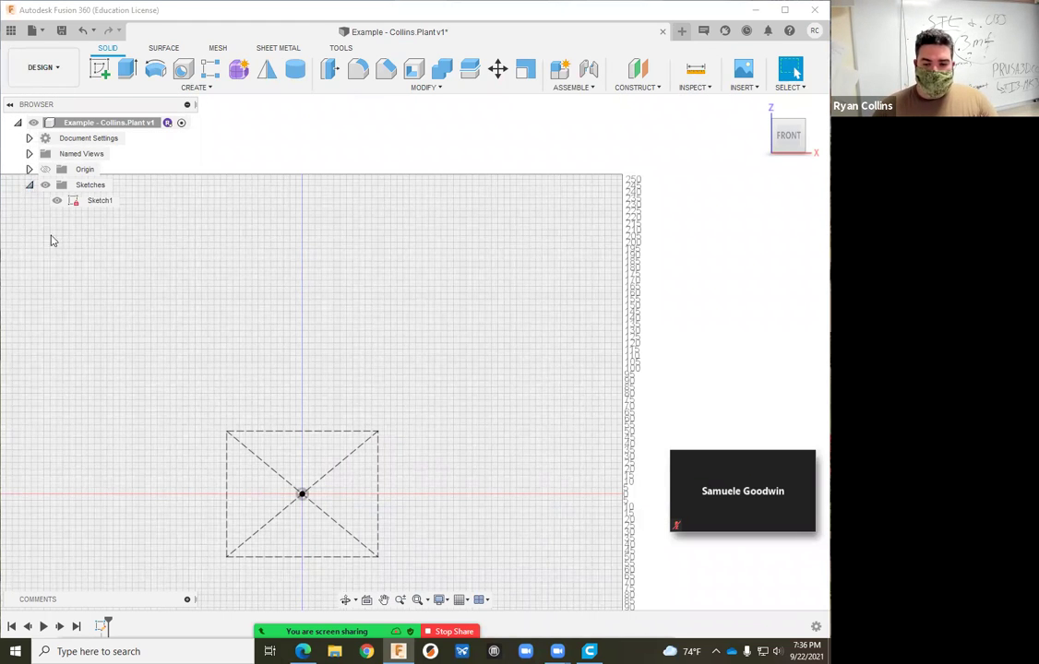
double_click(99, 201)
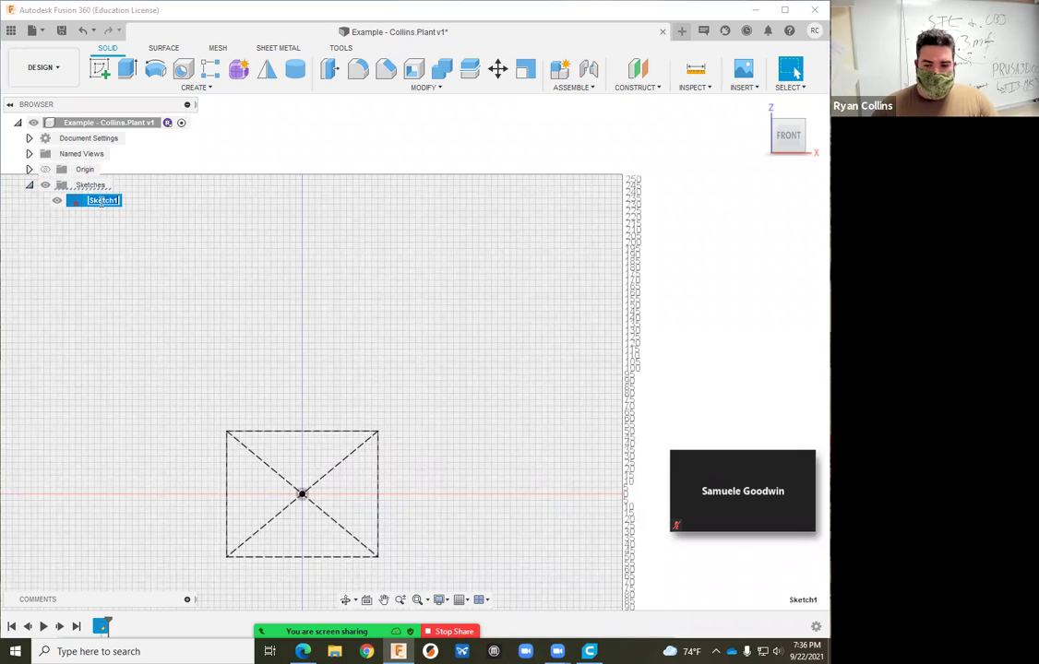
type("Refe")
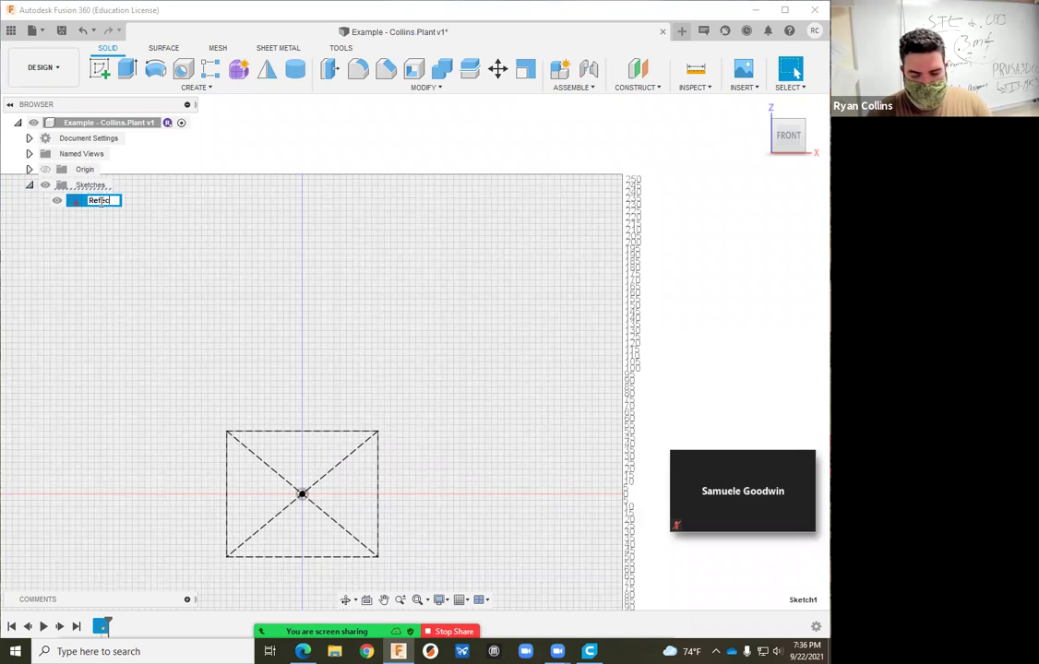
type("c")
key("BackSpace")
type("rence")
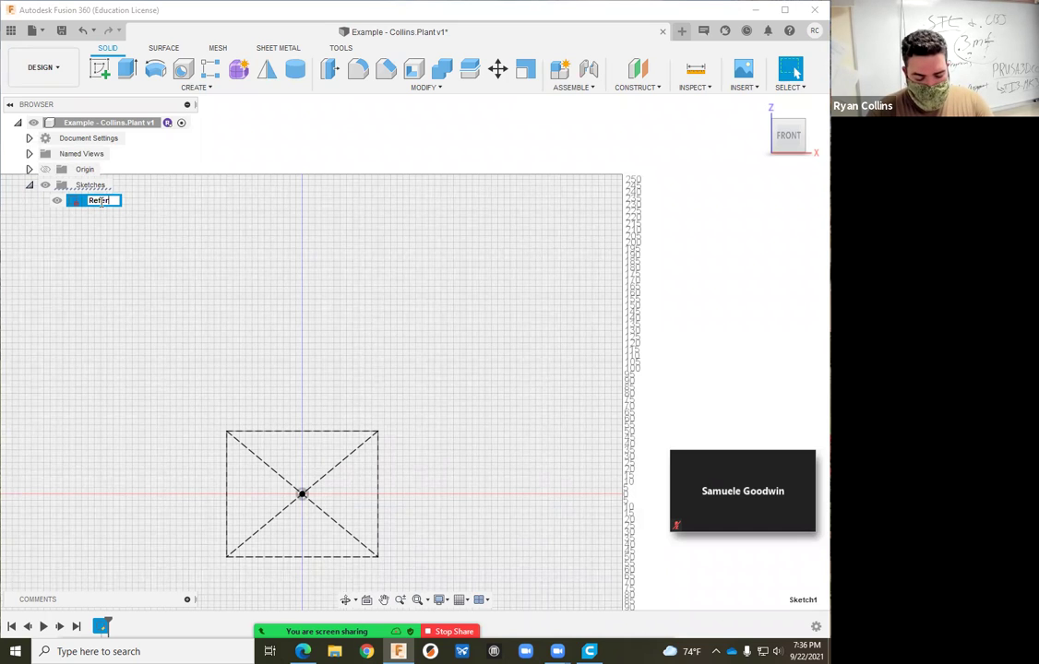
type(" Box")
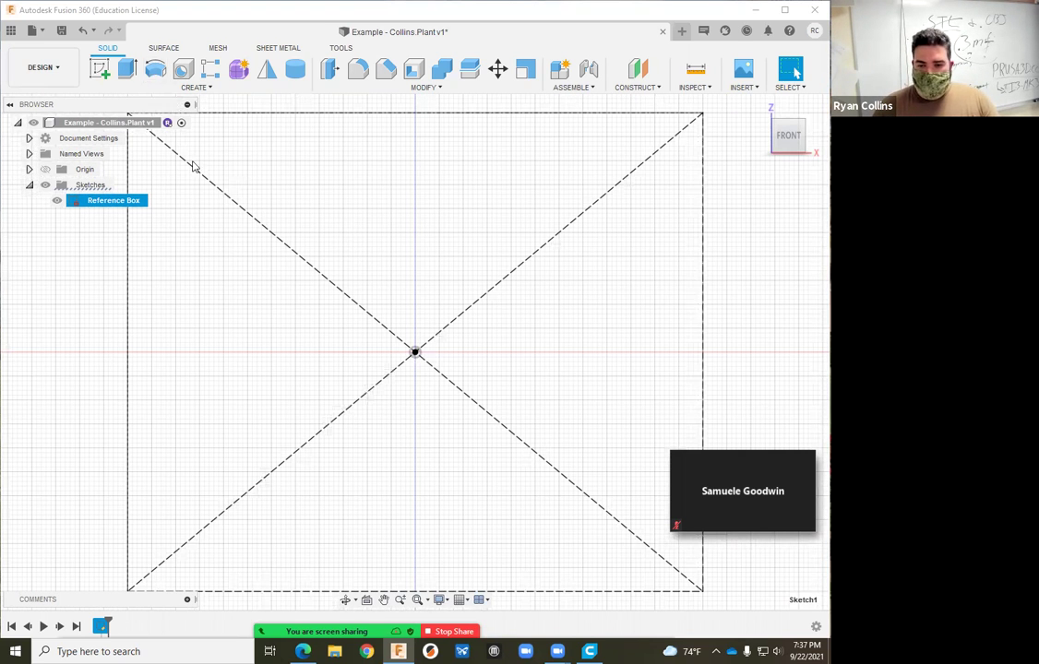
Create a second sketch on the front plane and rename it Pot.
left_click(99, 68)
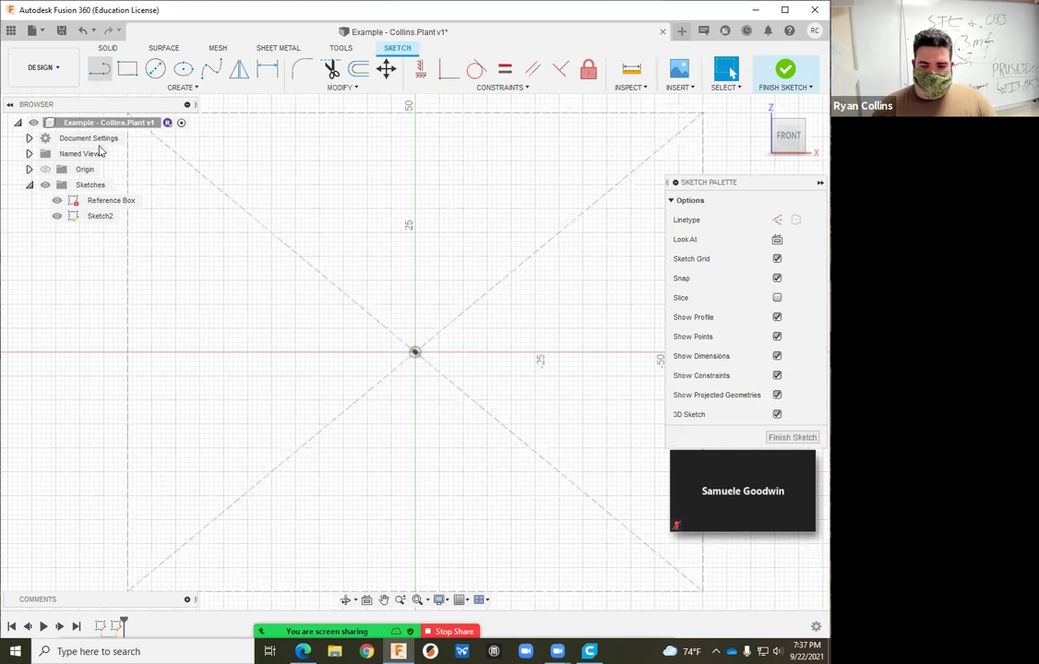
double_click(99, 217)
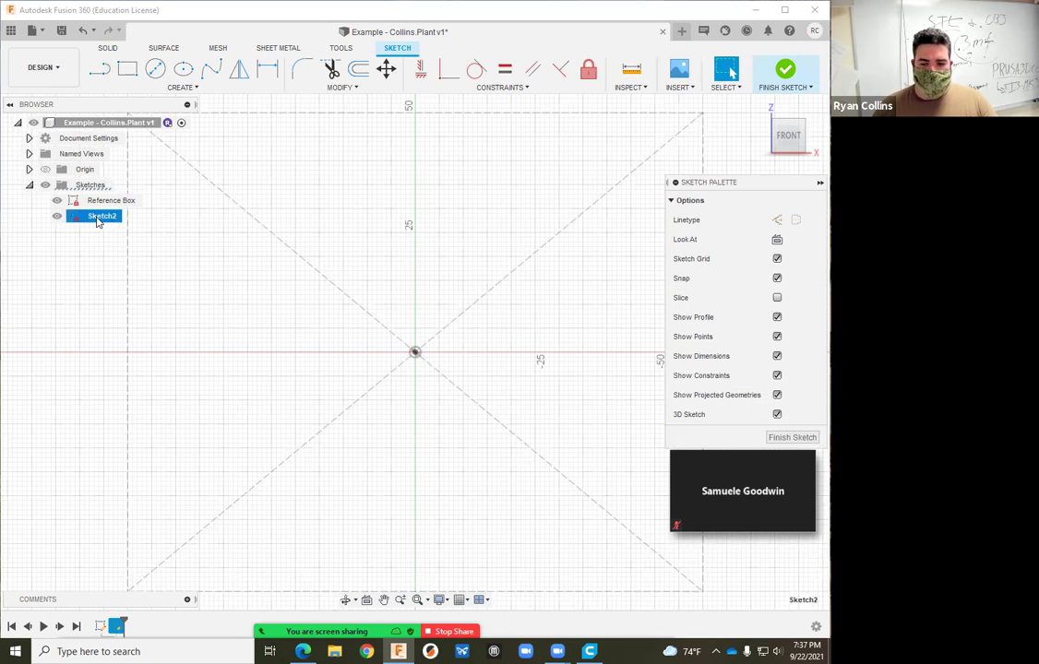
type("Pot")
key("Return")
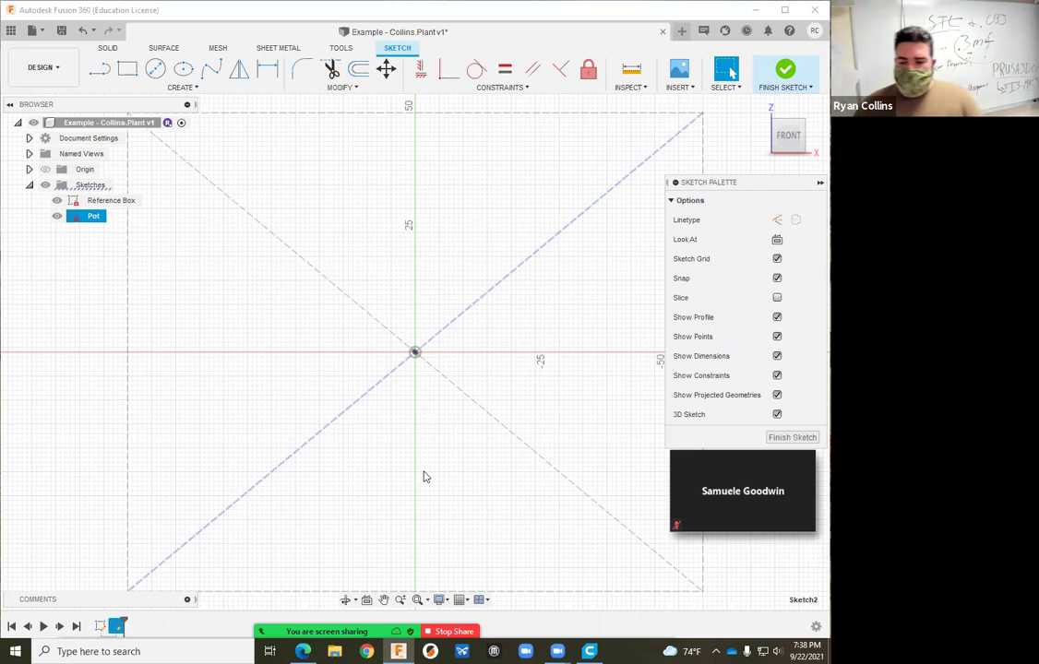
Draw a five-point fit point spline from the vertical axis at about Z -45 mm, curving up to the reference box's top level just outside its +X corner.
scroll(429, 514, "up", 2)
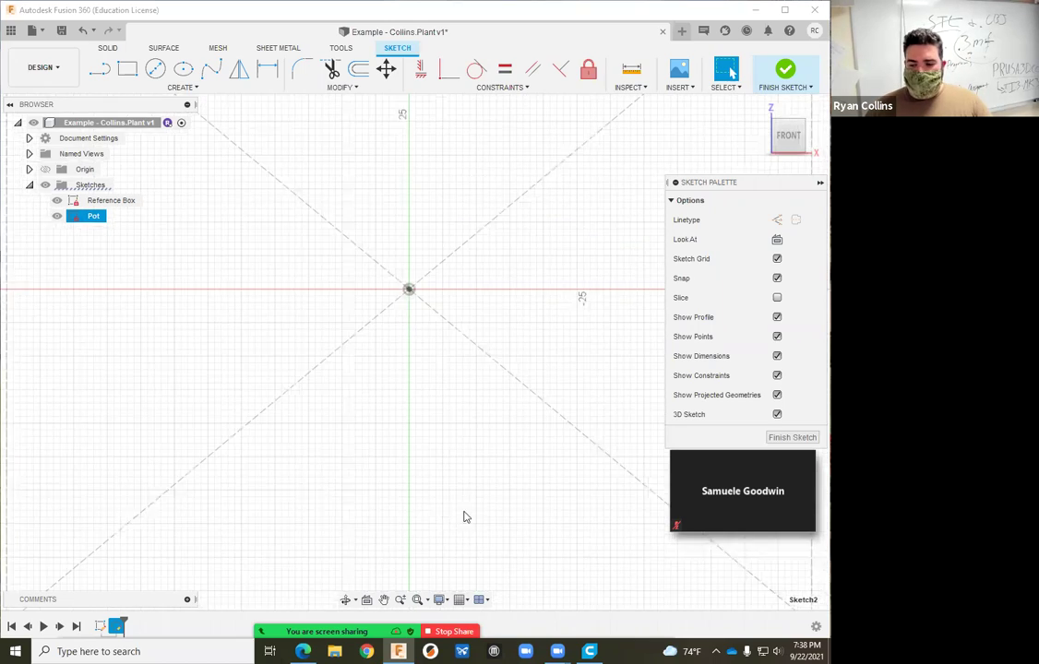
scroll(439, 434, "down", 3)
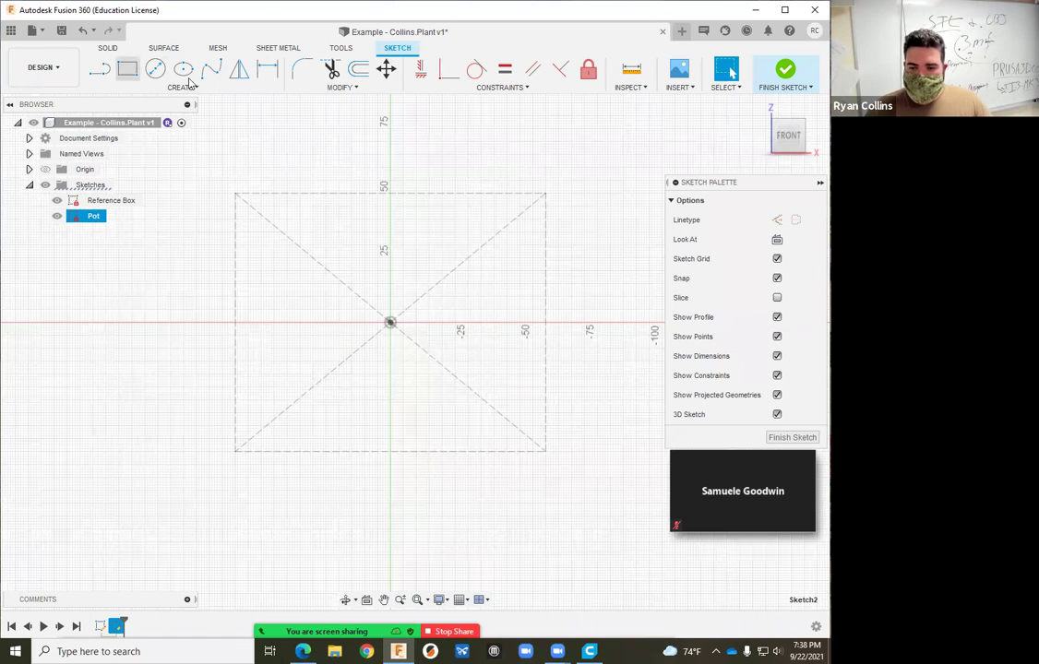
left_click(210, 72)
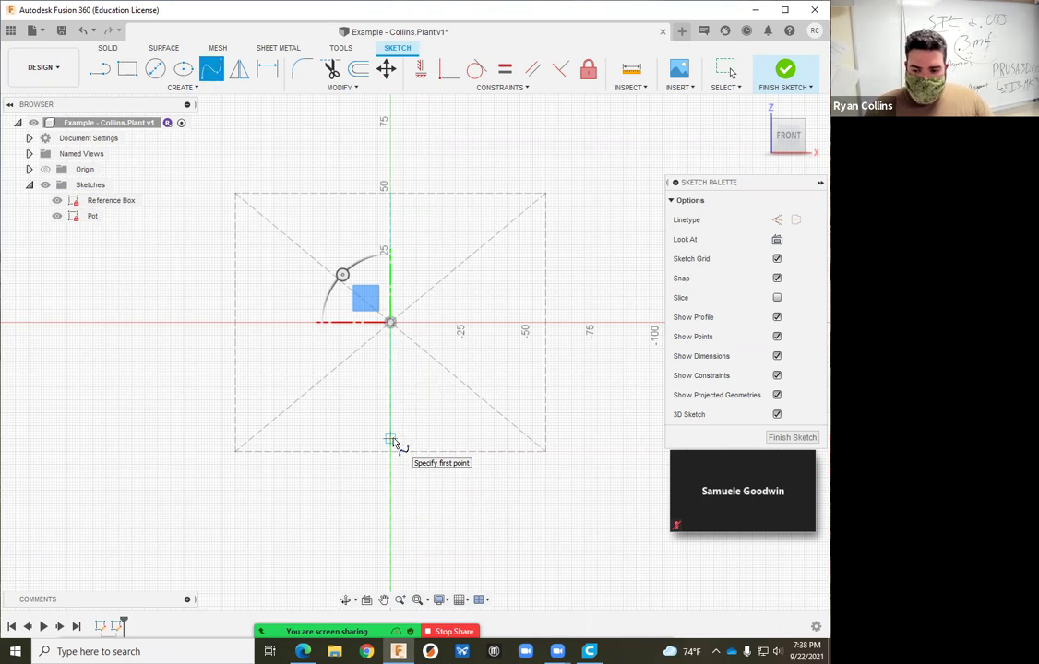
scroll(392, 443, "up", 5)
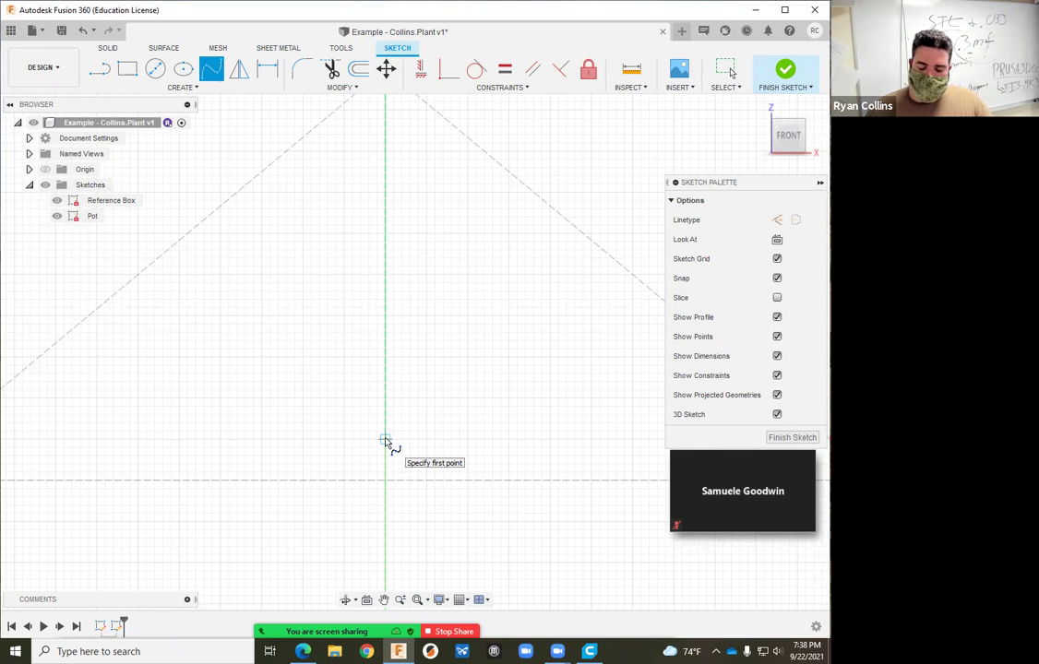
scroll(386, 441, "down", 4)
left_click(383, 435)
scroll(575, 422, "down", 3)
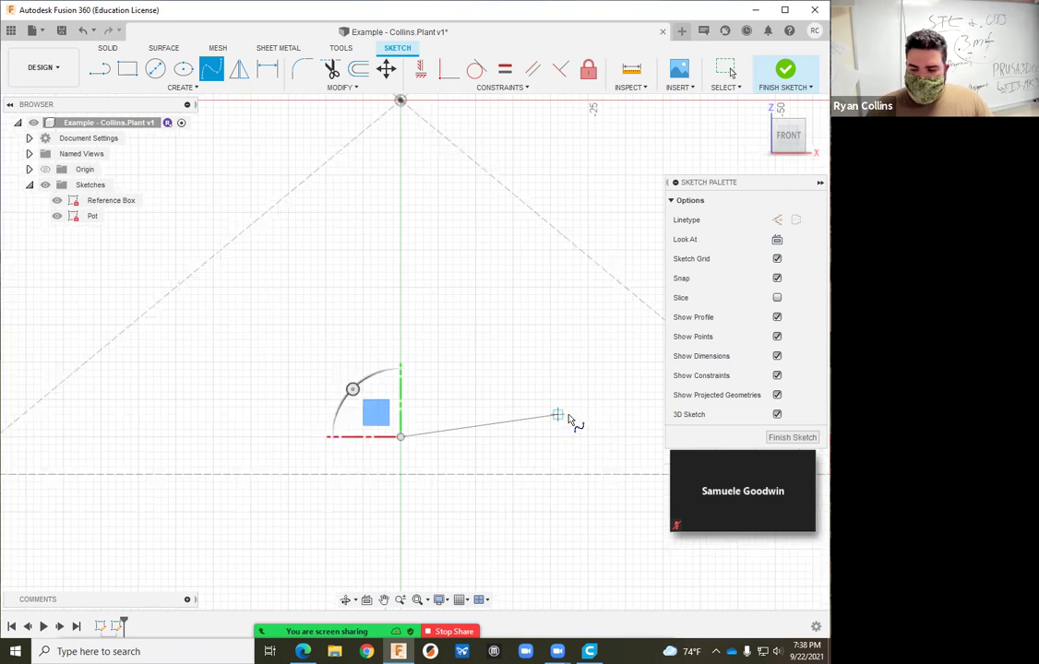
scroll(587, 405, "down", 3)
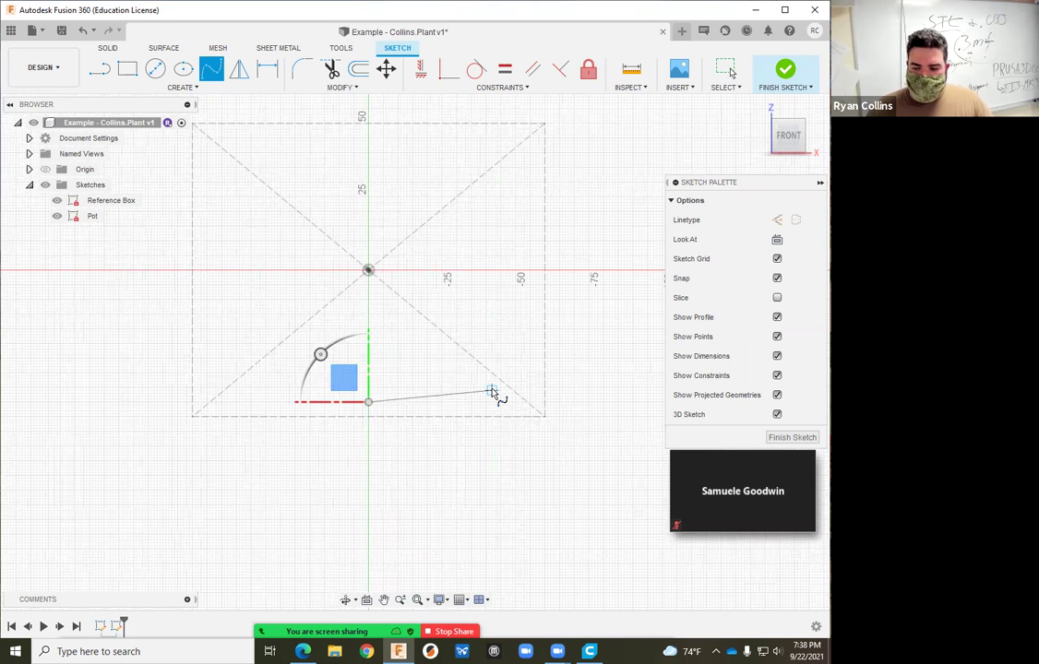
left_click(492, 391)
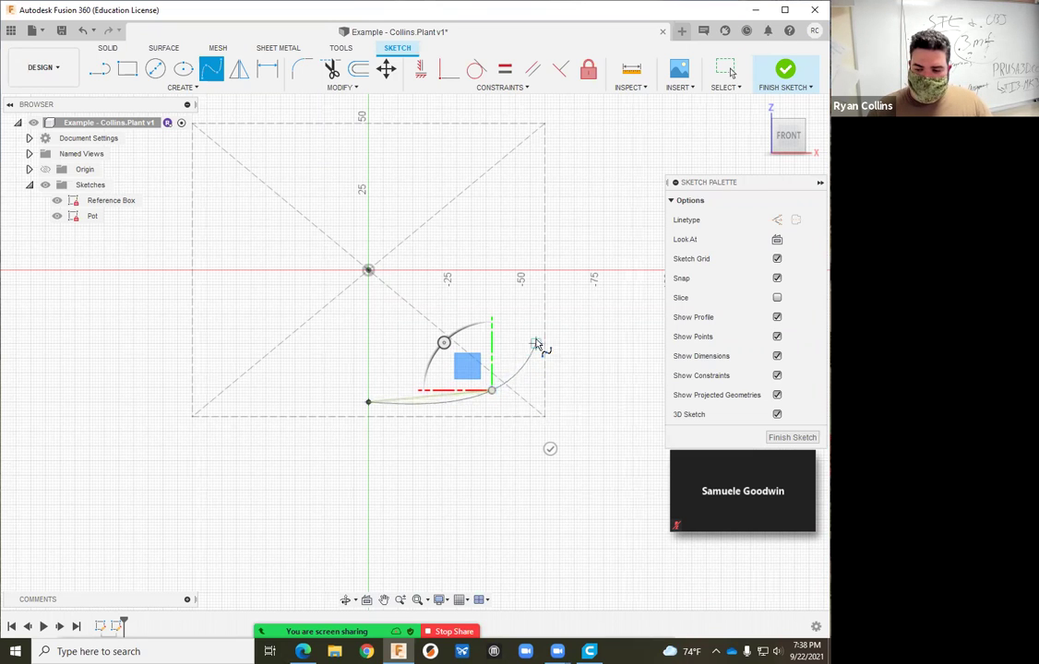
left_click(542, 303)
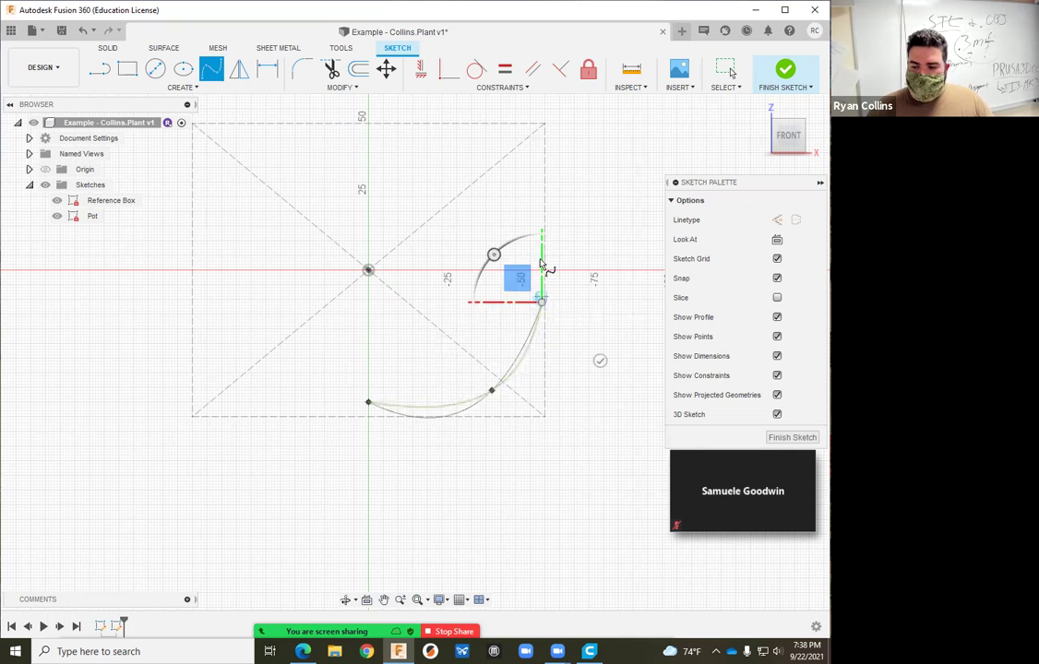
left_click(518, 209)
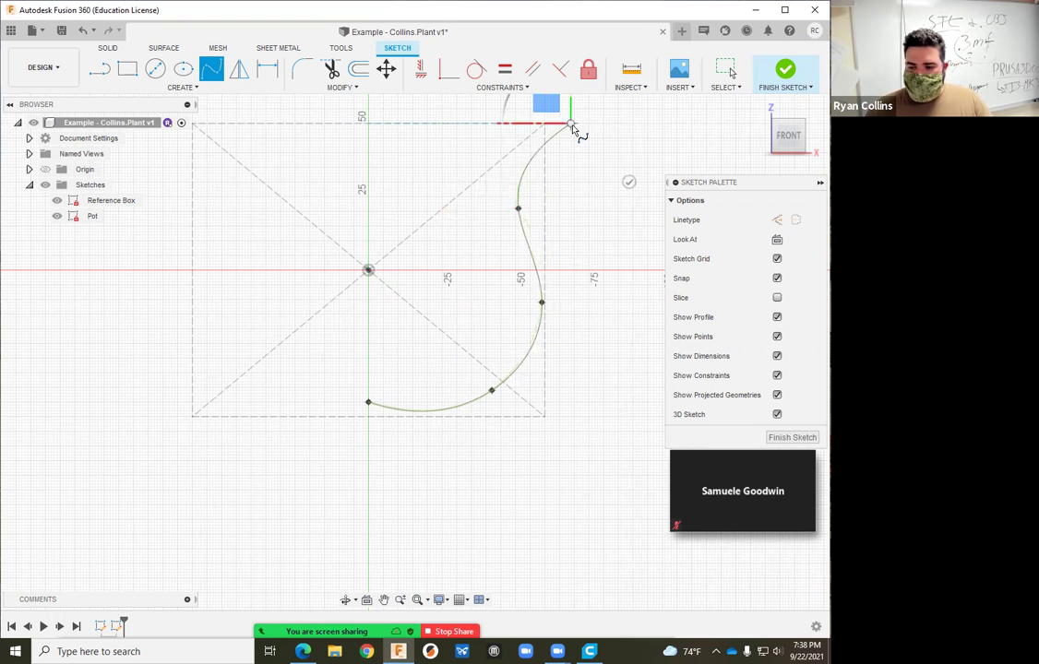
double_click(571, 126)
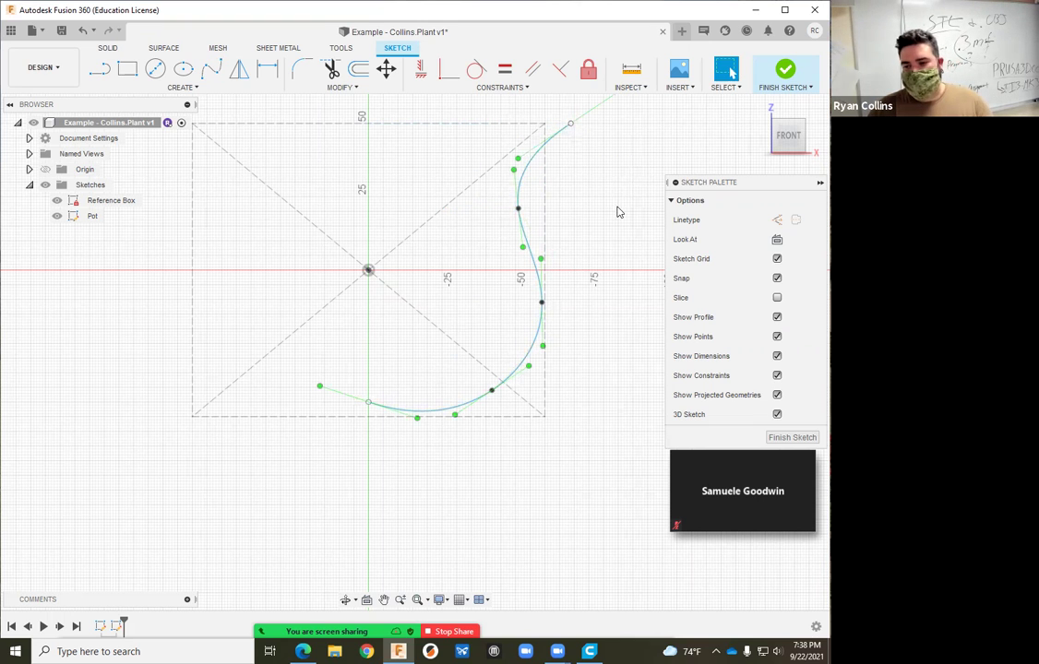
Shift the spline's narrow waist point slightly outward and move the top end's inner tangent handle to X 59 mm, Z 45 mm.
left_click(517, 211)
mouse_move(516, 211)
left_mouse_down()
mouse_move(537, 212)
mouse_move(523, 214)
left_mouse_up()
left_click(571, 124)
left_click_drag(526, 163, 542, 138)
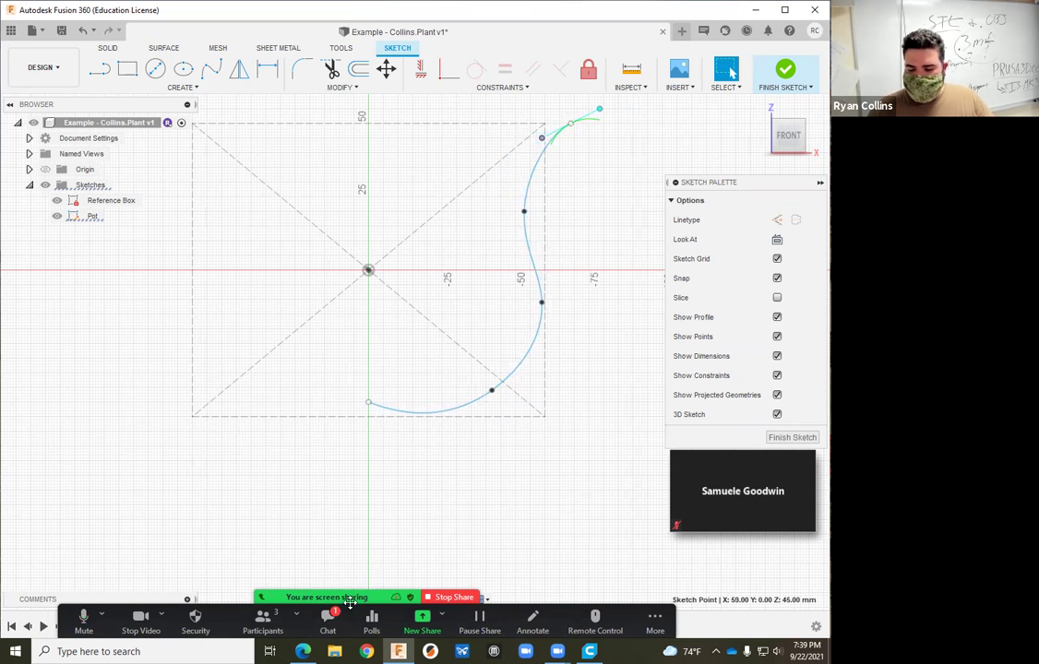
Switch to the Zoom meeting chat to read the new message, and close the chat.
left_click(327, 620)
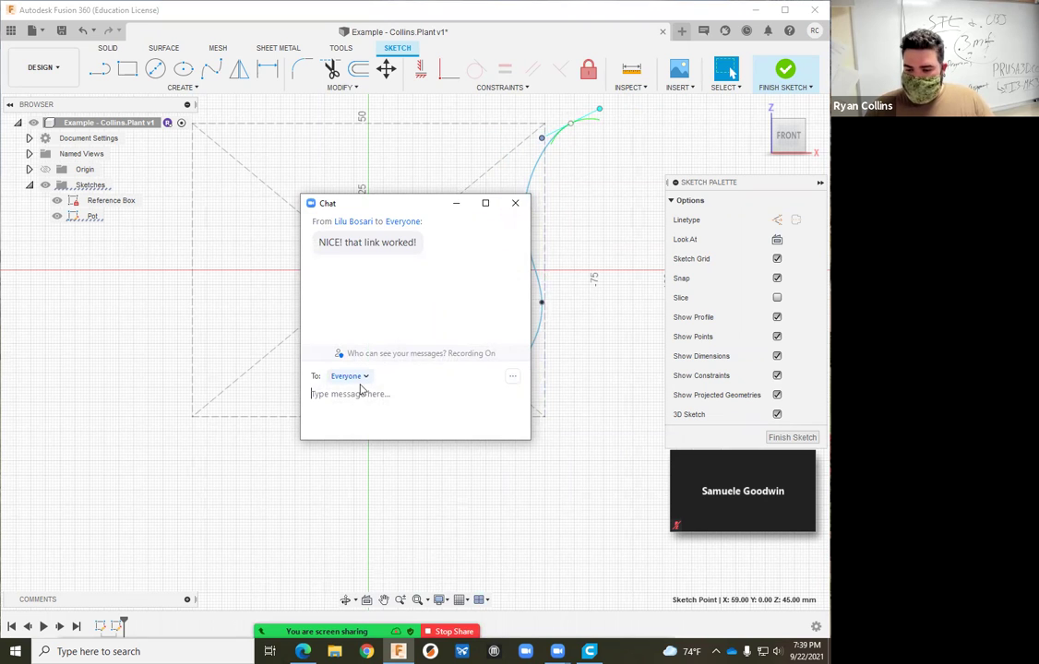
left_click(515, 203)
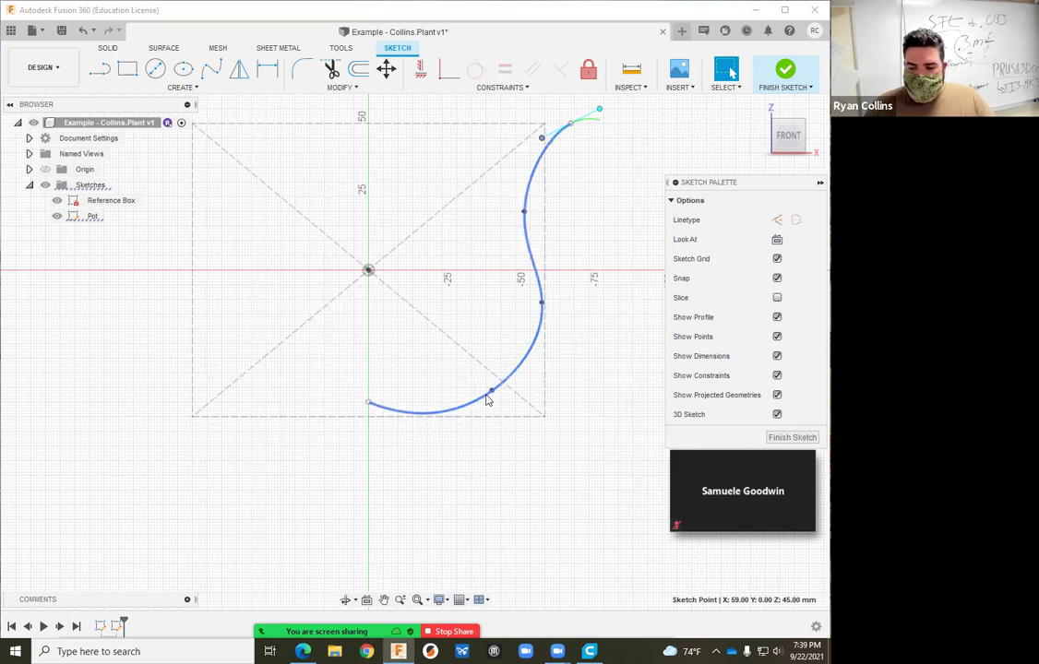
Flatten the spline's base by stretching the bottom endpoint's tangent handle horizontally to X -32 mm, Z -45 mm.
left_click(423, 417)
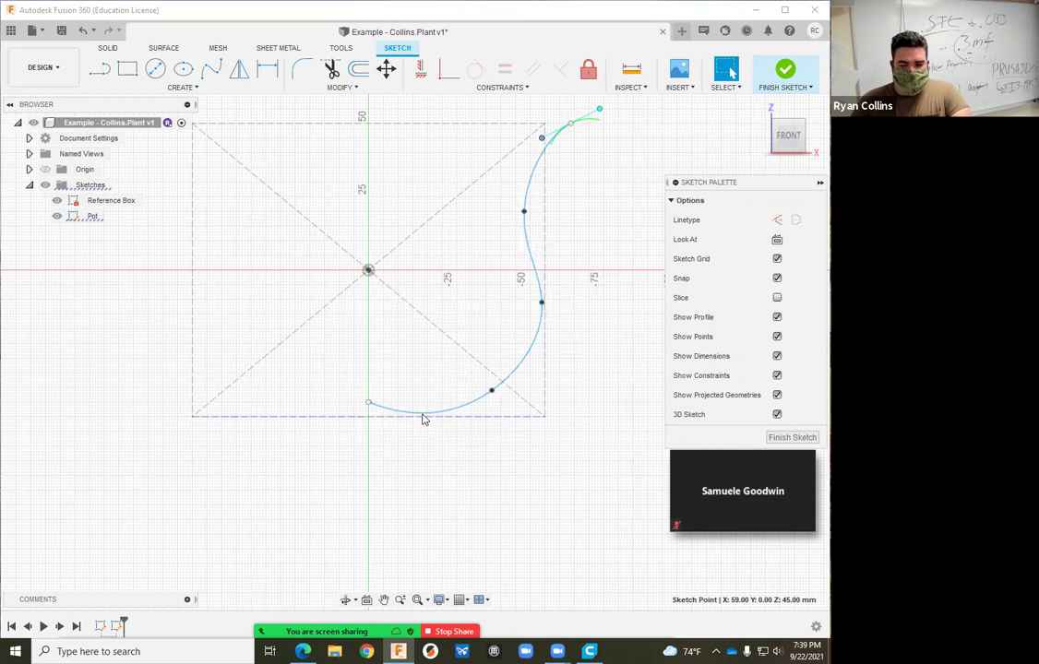
left_click(368, 404)
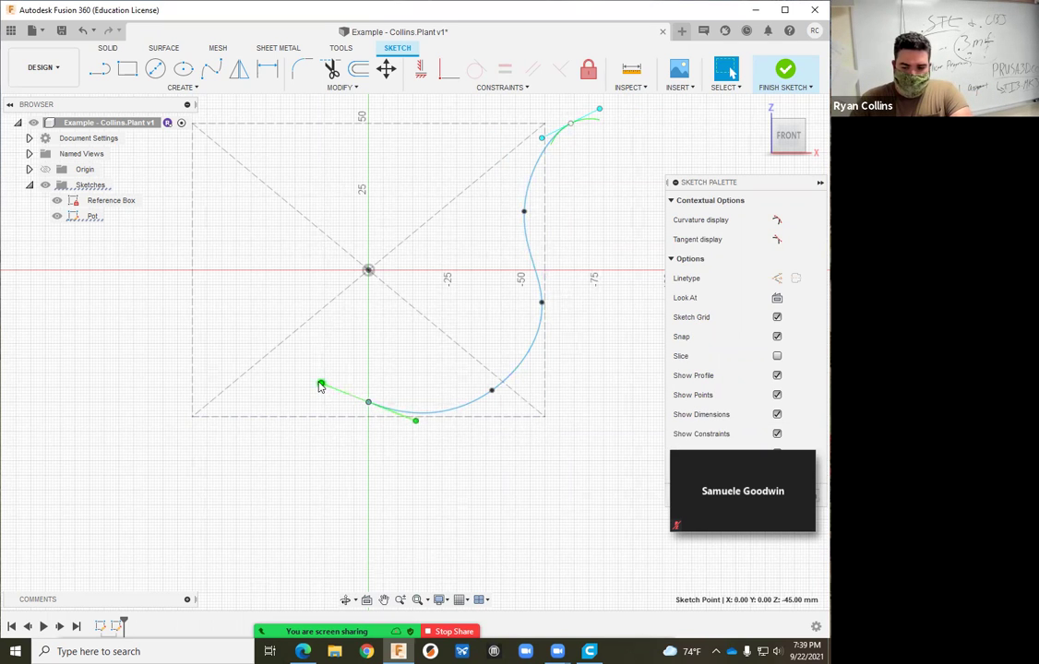
mouse_move(318, 383)
left_mouse_down()
mouse_move(277, 381)
mouse_move(272, 406)
left_mouse_up()
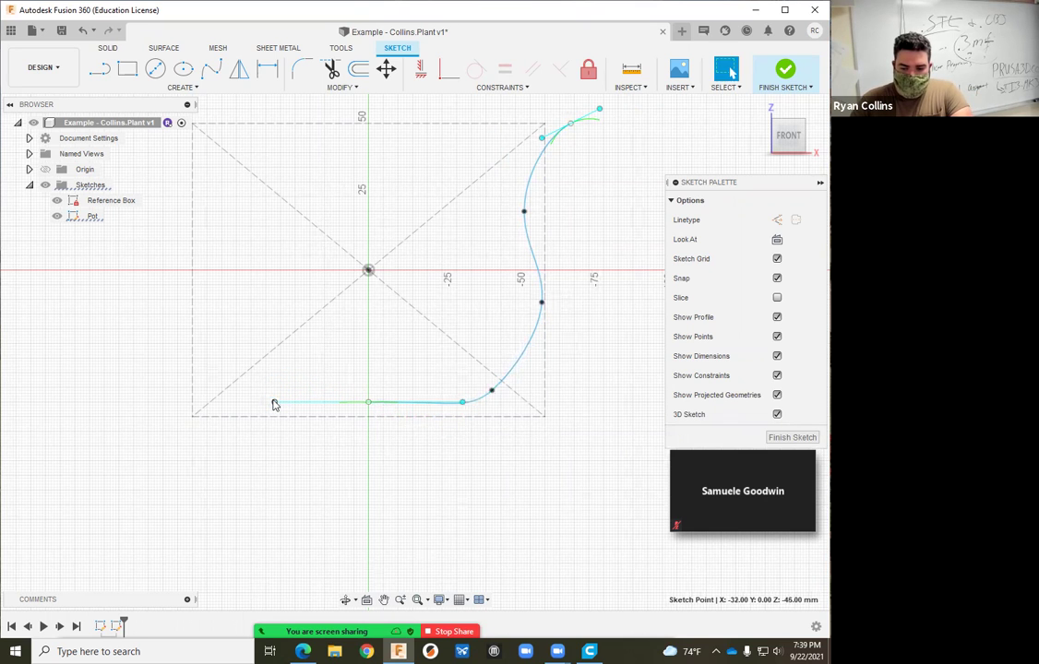
scroll(274, 405, "down", 2)
scroll(273, 405, "down", 2)
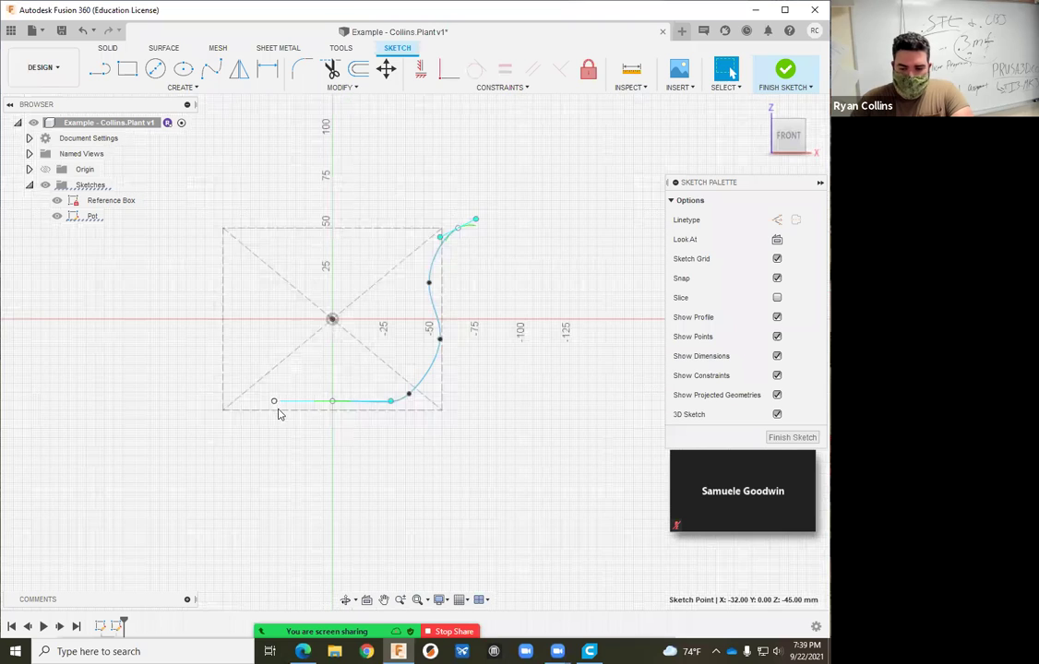
scroll(279, 415, "up", 5)
mouse_move(278, 417)
left_mouse_down()
mouse_move(291, 390)
mouse_move(283, 425)
left_mouse_up()
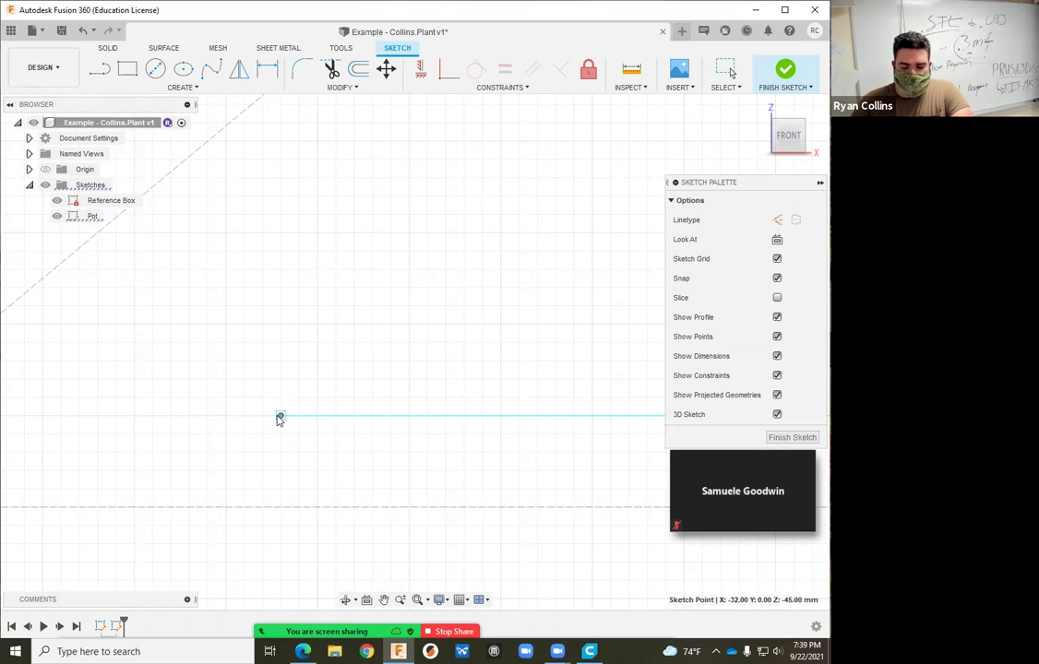
Lower the spline's bottom endpoint along the vertical axis to Z -49 mm, just above the reference box's bottom edge.
scroll(552, 494, "down", 5)
mouse_move(426, 445)
middle_mouse_down()
mouse_move(545, 447)
mouse_move(318, 432)
middle_mouse_up()
scroll(579, 444, "down", 5)
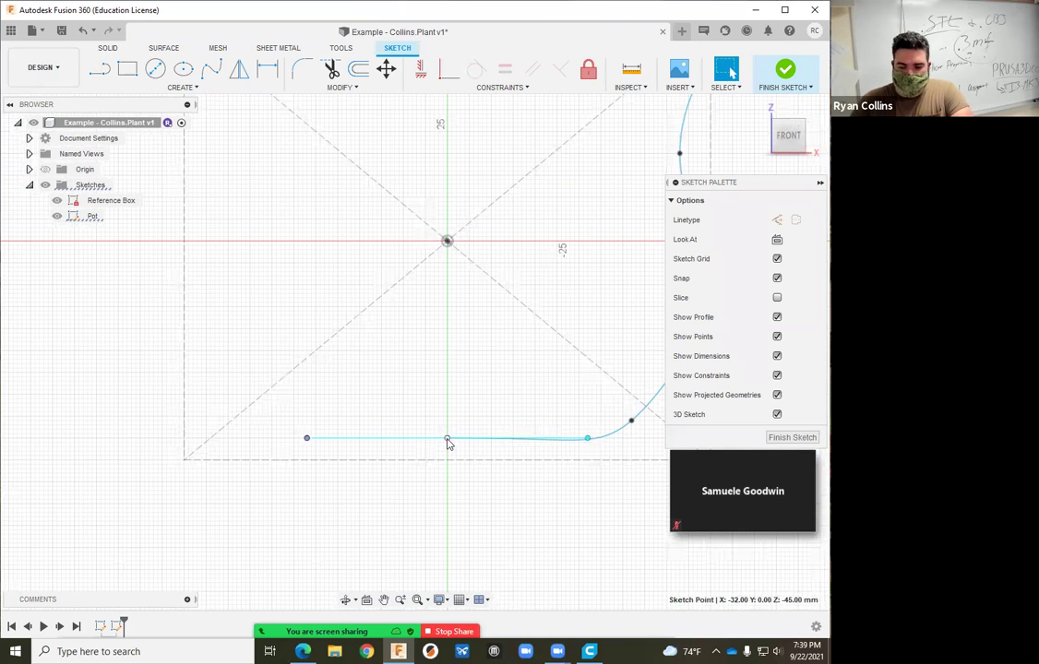
left_click_drag(449, 444, 448, 461)
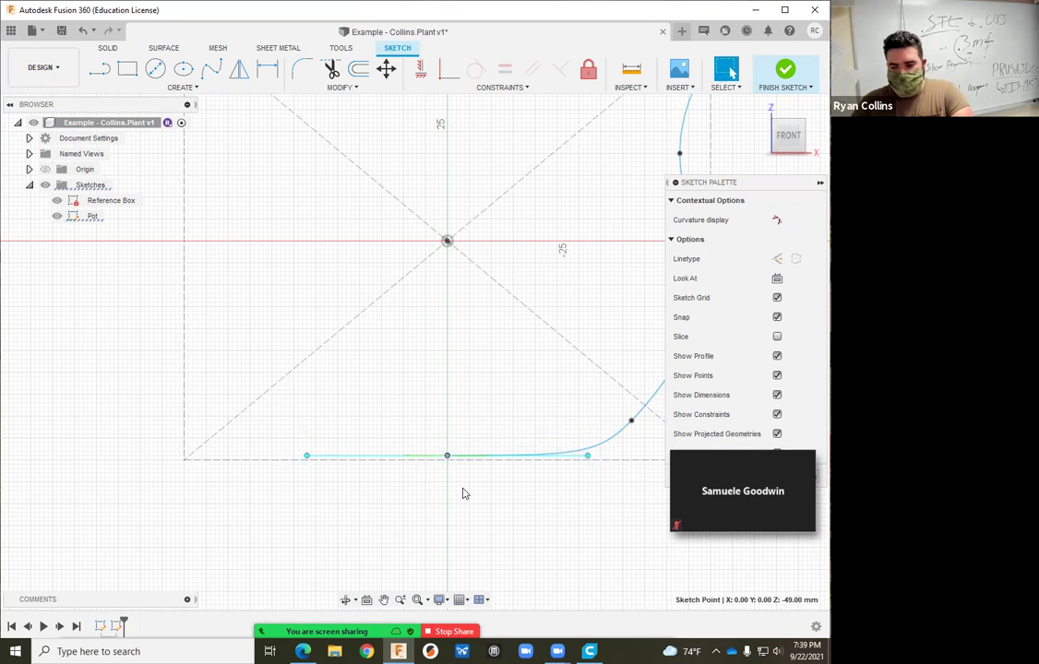
Open the Reference Box sketch to check its construction linetype, and return to editing the Pot sketch.
scroll(499, 358, "down", 4)
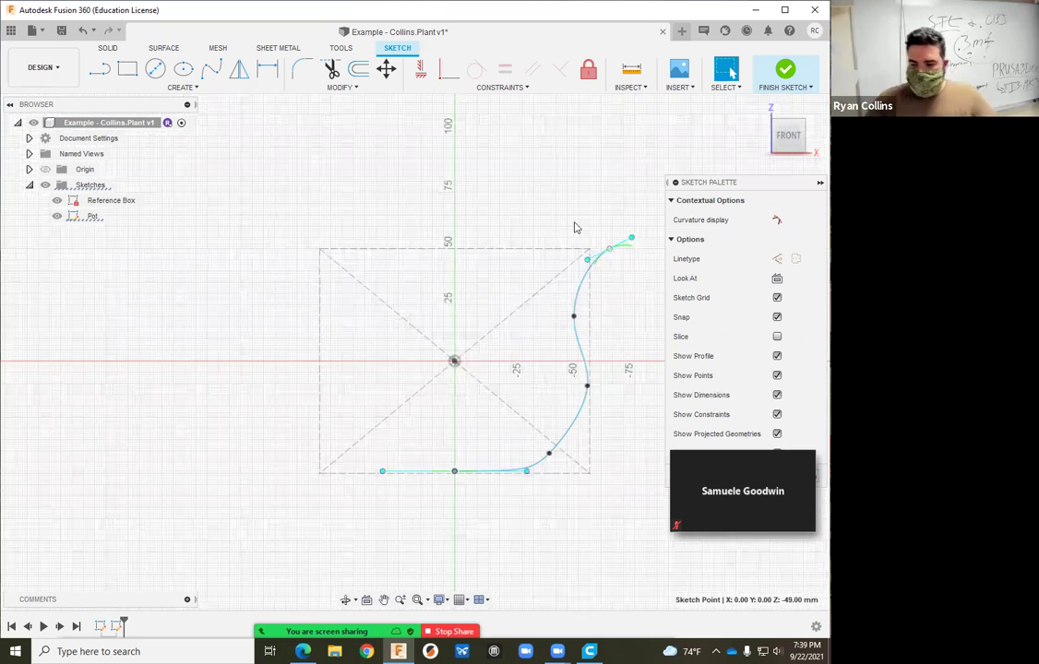
middle_click_drag(609, 179, 569, 202)
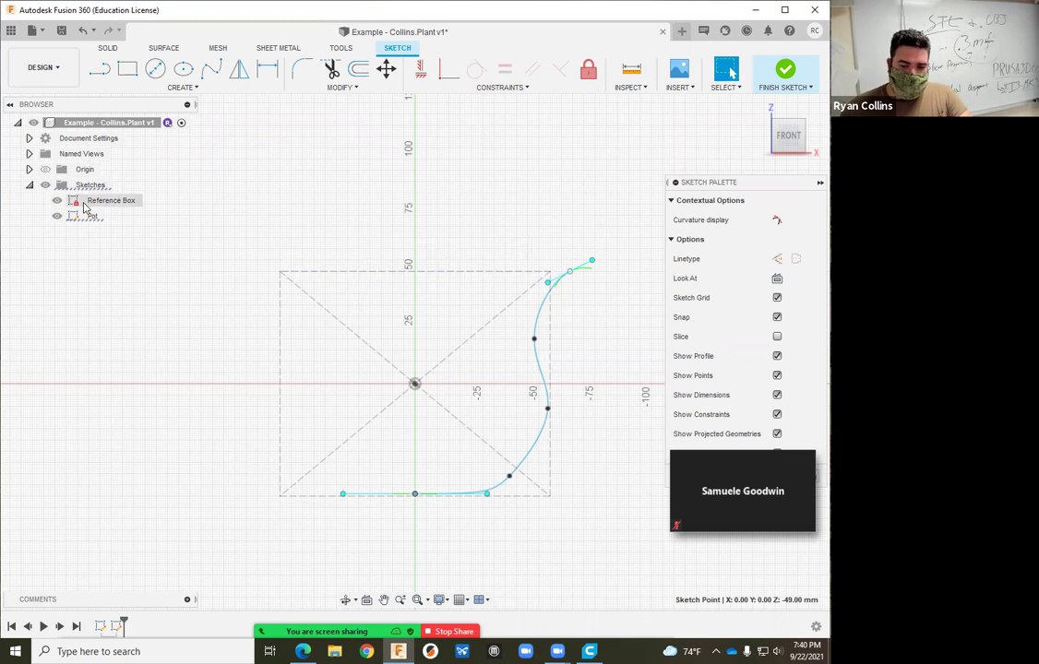
double_click(114, 204)
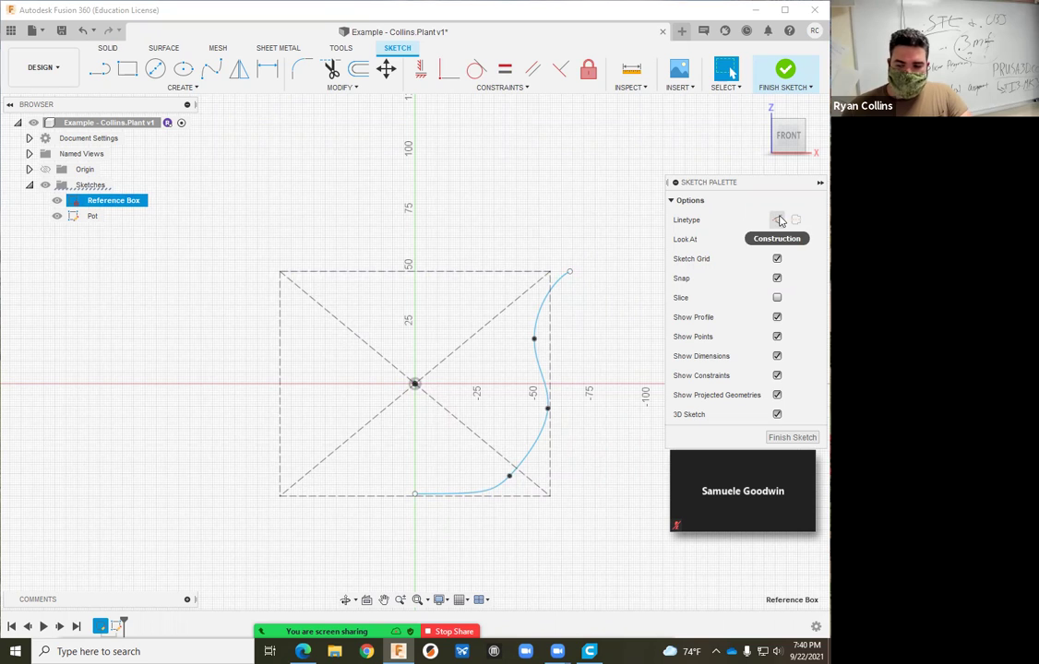
left_click(779, 219)
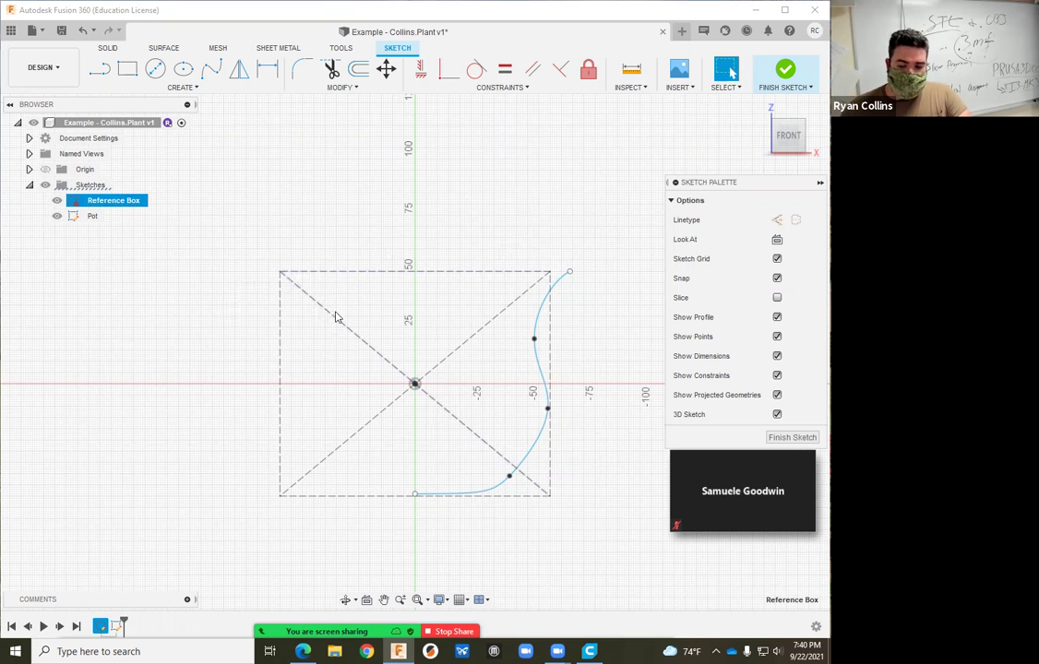
left_click(90, 216)
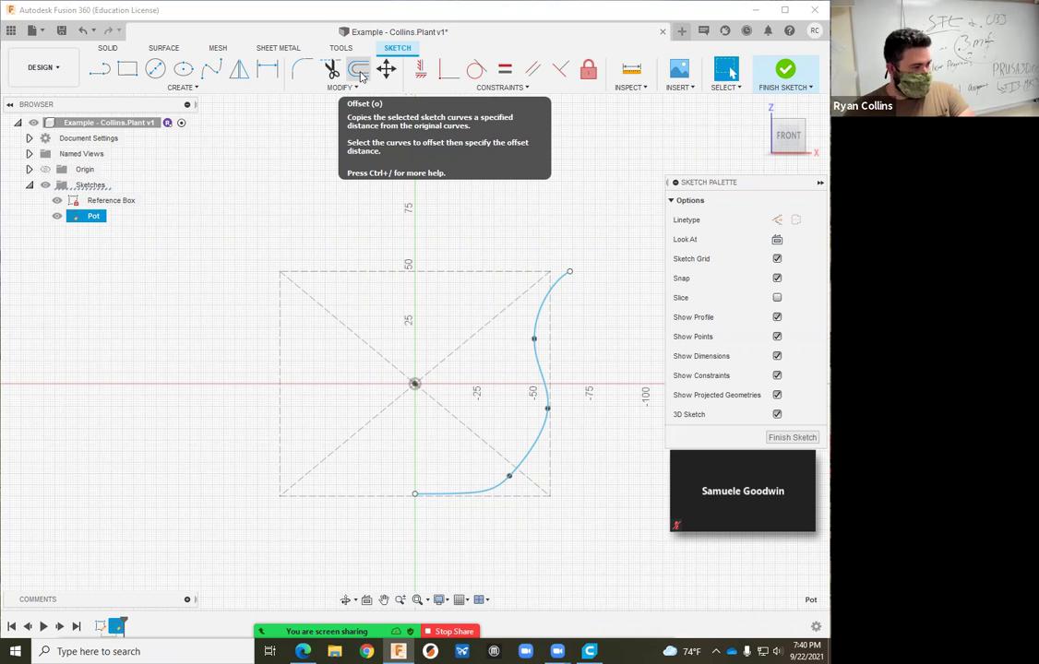
Offset the pot profile spline 3 mm toward the inside to form the wall thickness.
left_click(359, 73)
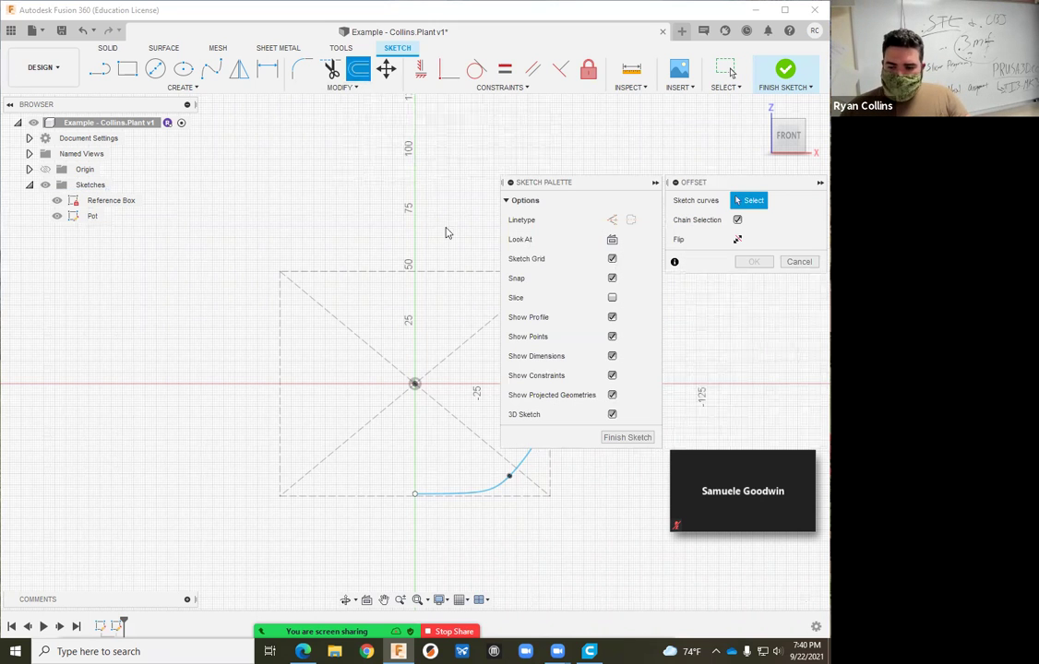
scroll(434, 323, "up", 3)
scroll(350, 210, "down", 3)
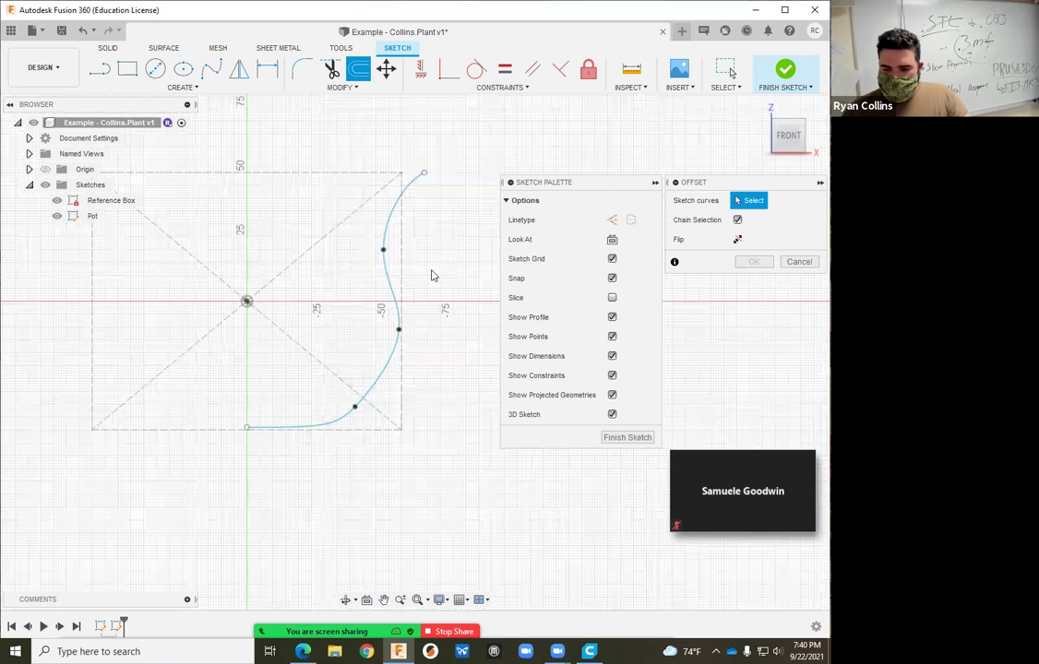
left_click(387, 279)
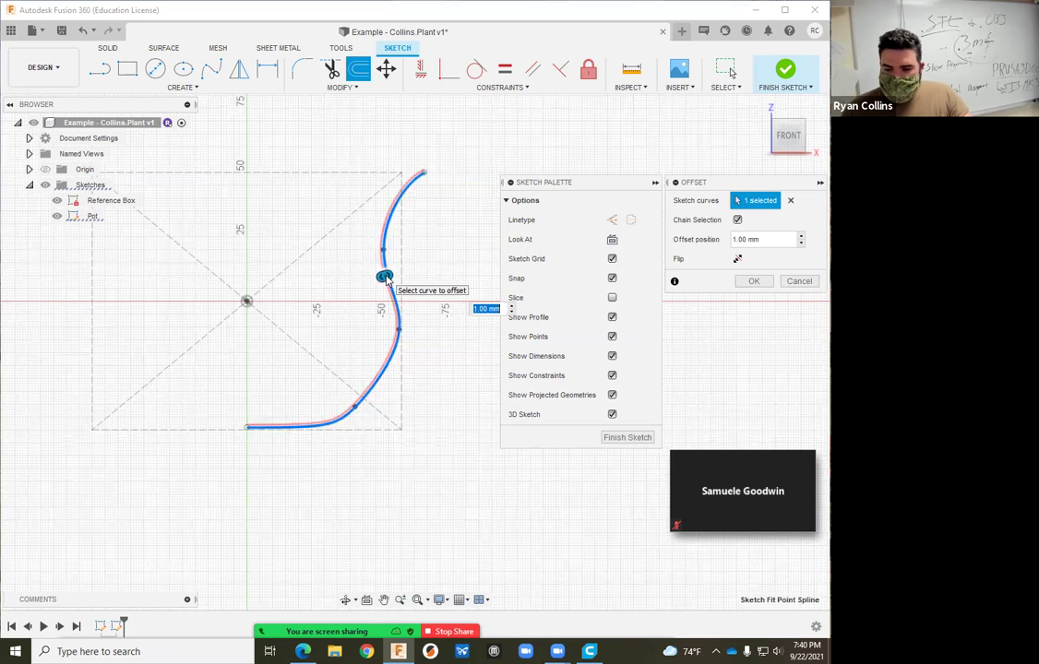
left_click(387, 279)
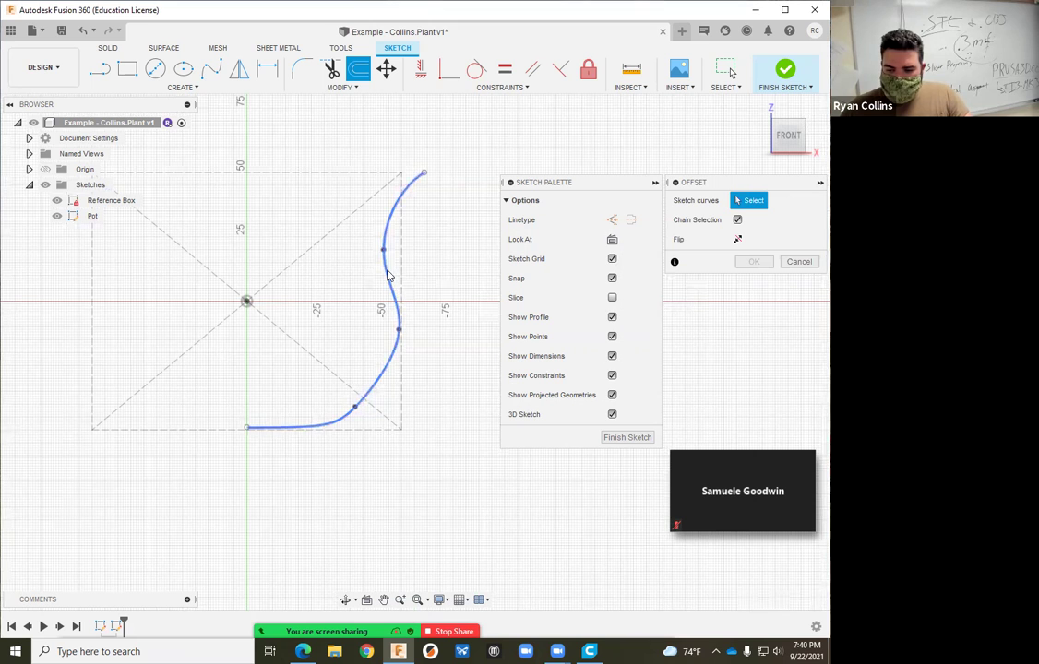
left_click(386, 273)
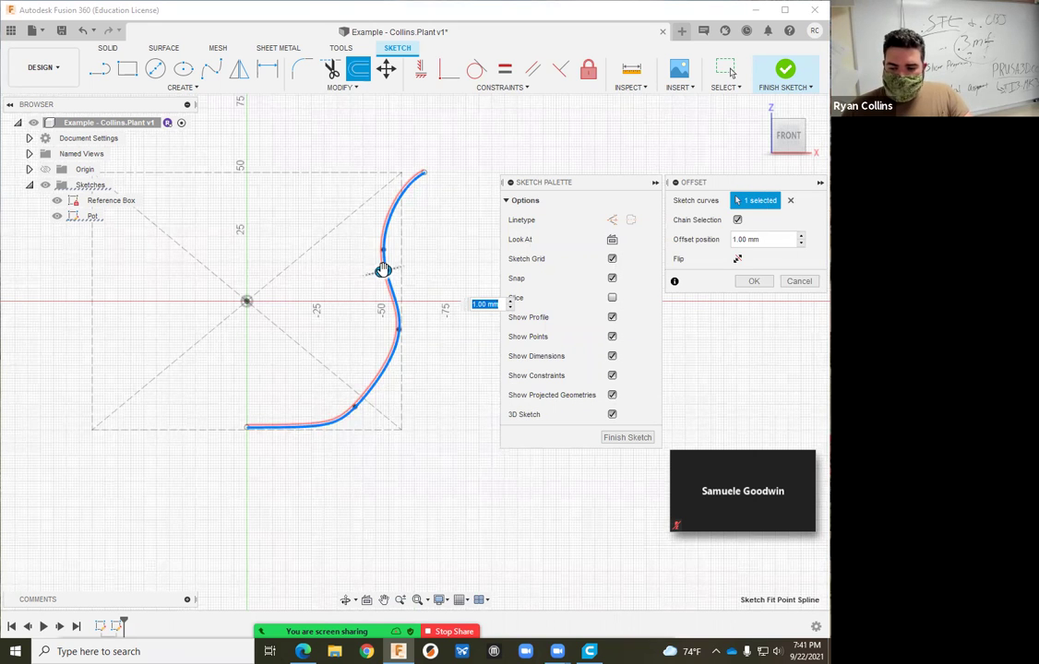
left_click_drag(383, 270, 364, 275)
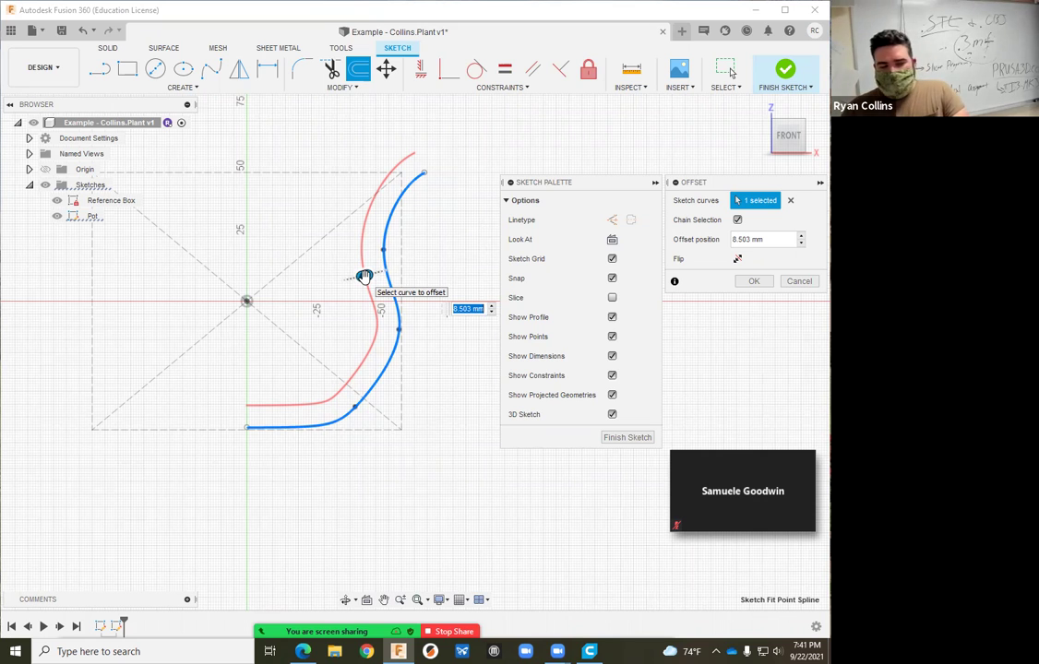
type("3")
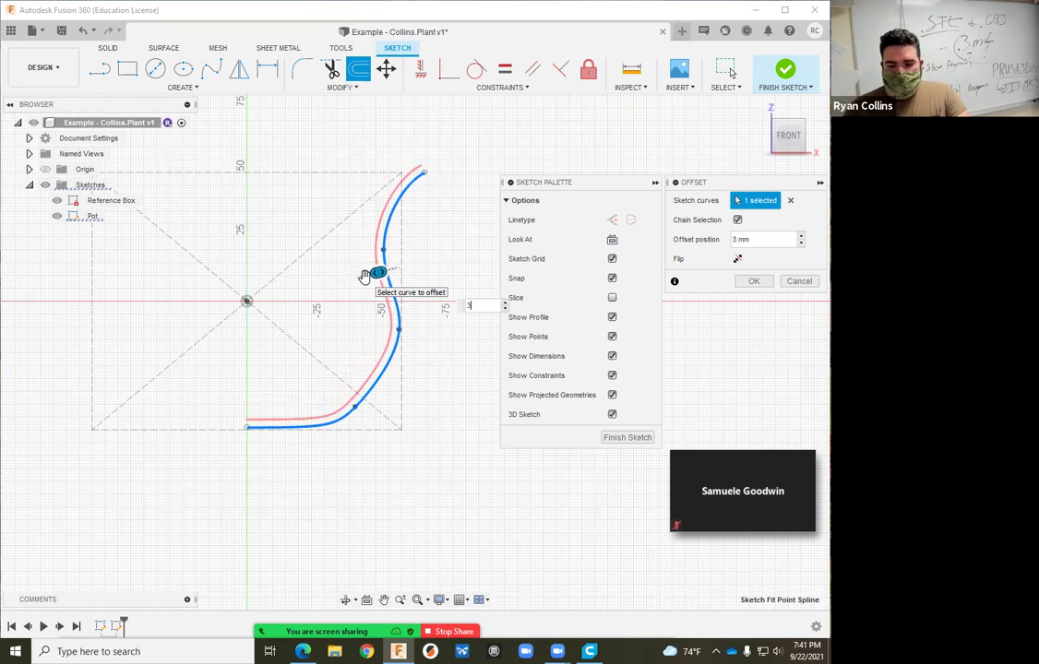
key("Return")
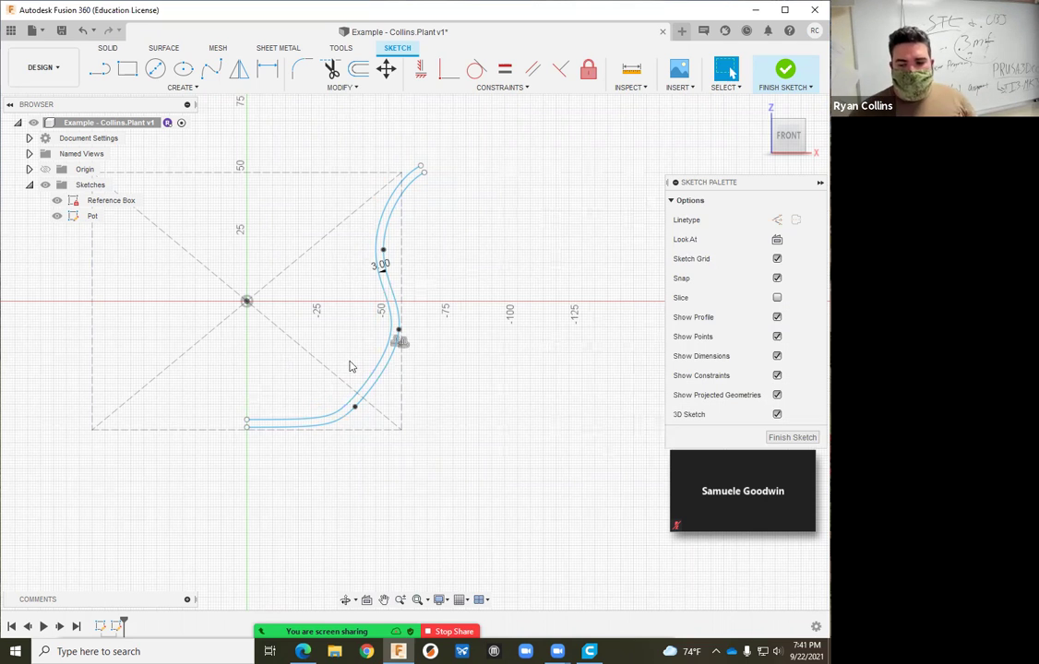
scroll(467, 322, "up", 1)
scroll(317, 147, "up", 3)
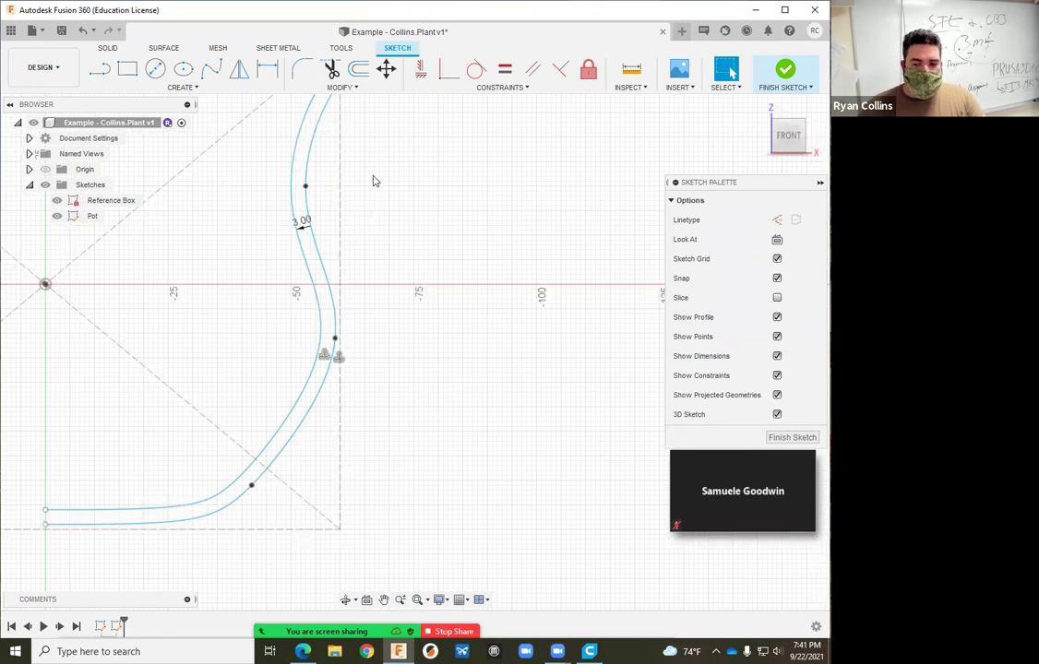
scroll(351, 184, "down", 2)
scroll(288, 238, "down", 2)
middle_click_drag(294, 244, 278, 265)
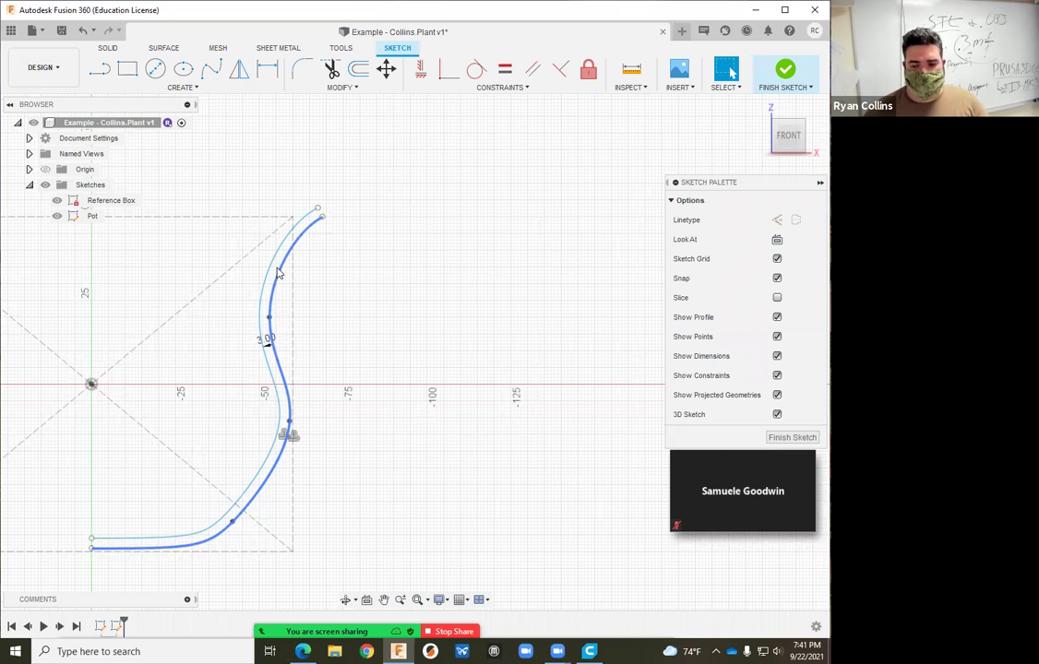
Close the base of the pot wall with a vertical line joining the two spline endpoints on the vertical axis.
scroll(126, 523, "up", 5)
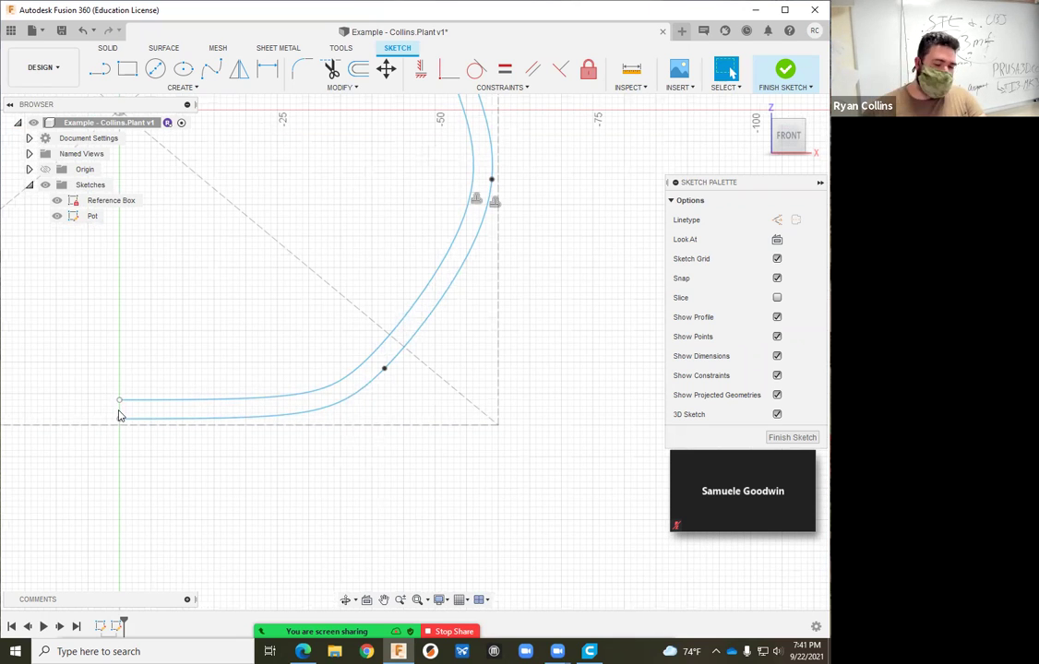
left_click(99, 72)
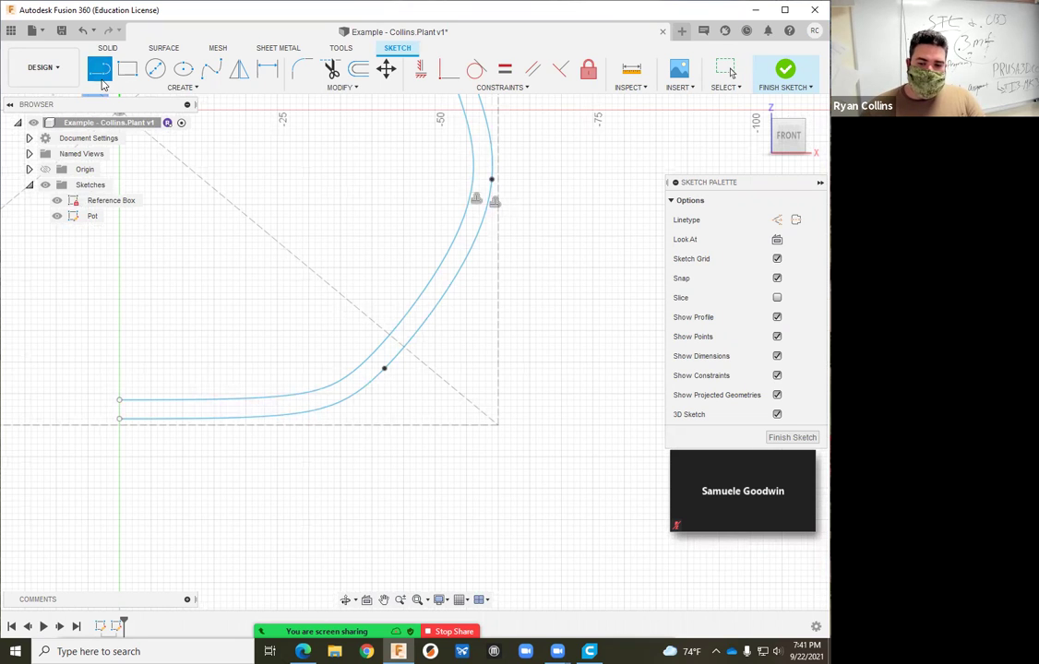
left_click_drag(118, 401, 118, 421)
key("Escape")
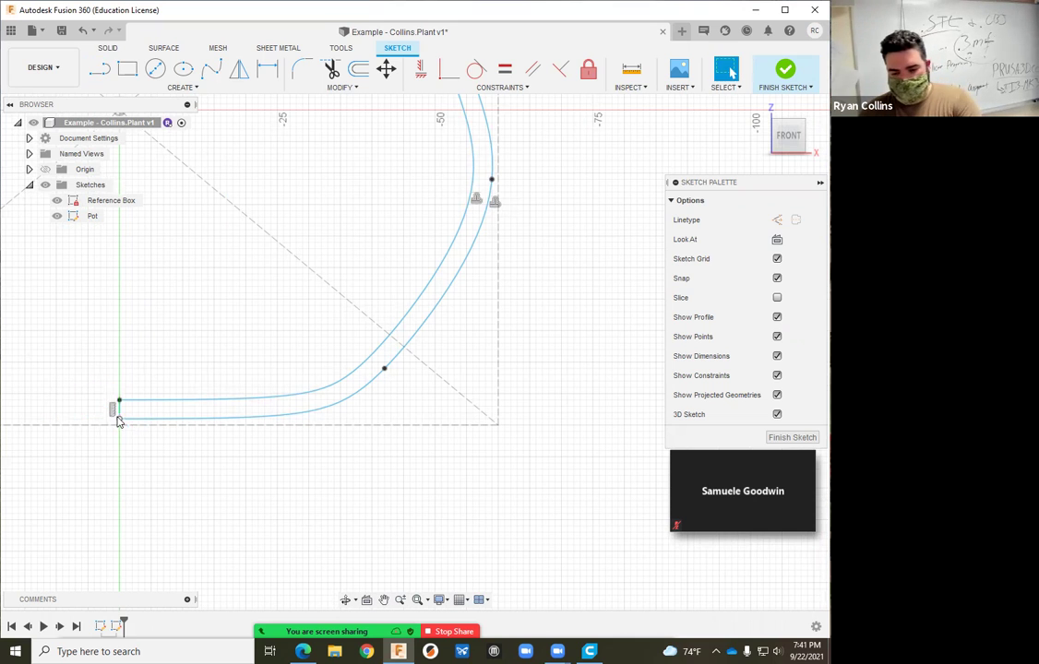
Draw a 3 mm 2-point circle across the upper endpoints of the two wall splines to cap the pot's rim.
scroll(486, 282, "down", 1)
scroll(485, 283, "down", 3)
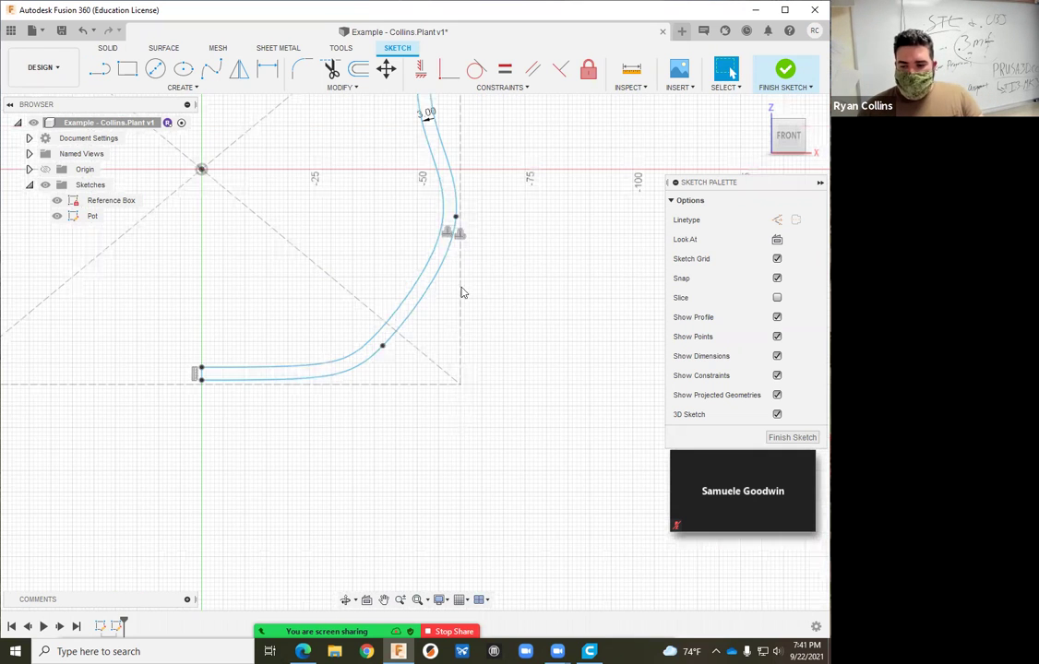
scroll(410, 236, "up", 4)
scroll(405, 211, "up", 1)
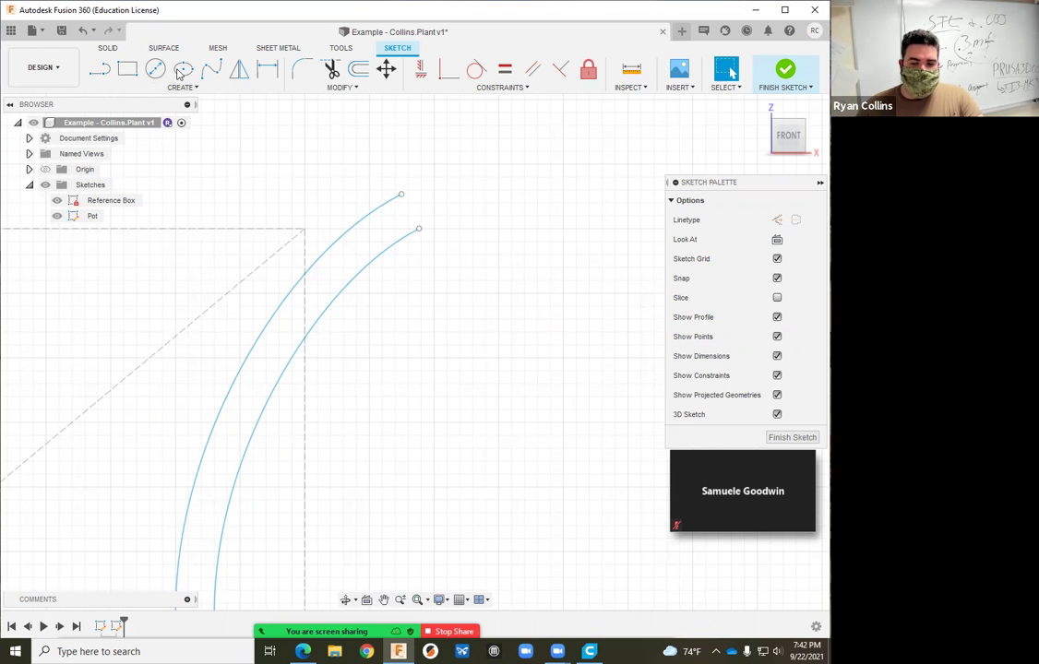
left_click(180, 87)
mouse_move(120, 131)
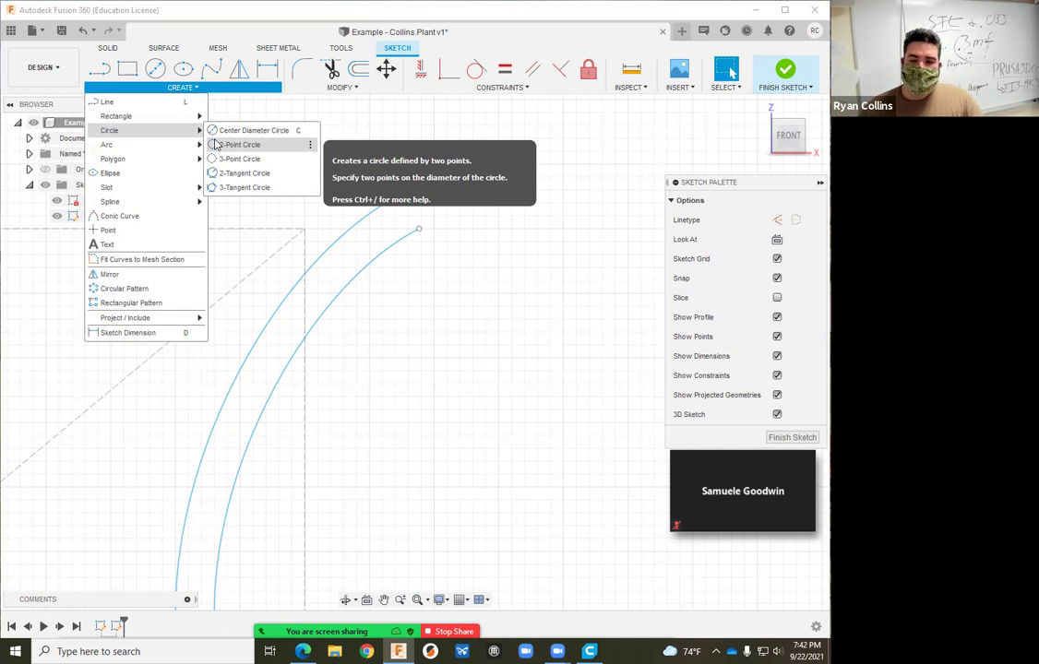
left_click(238, 145)
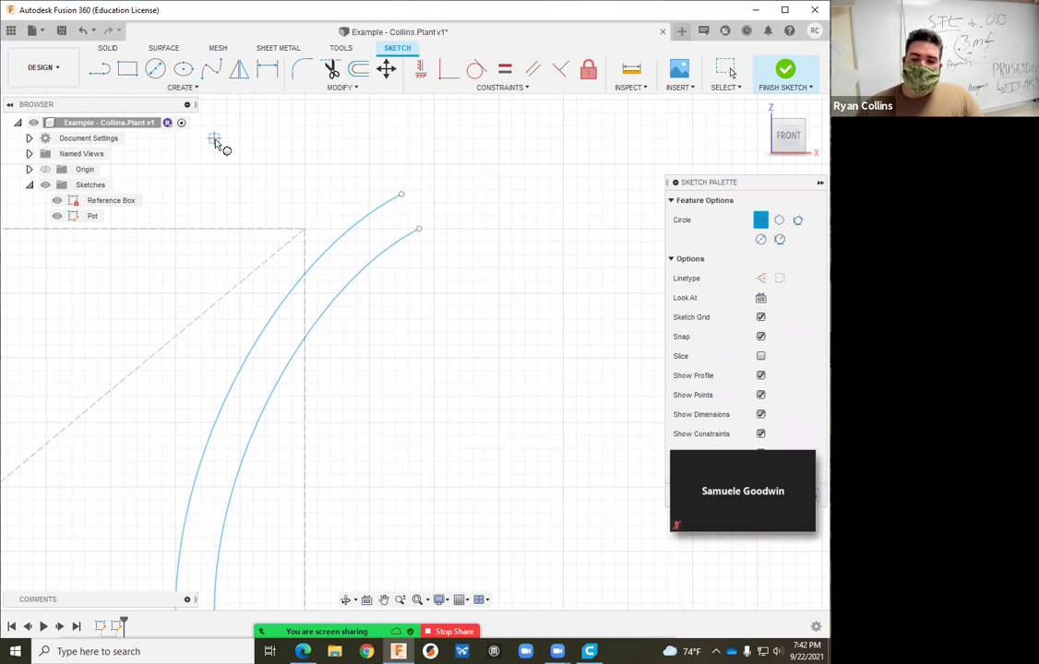
left_click(402, 194)
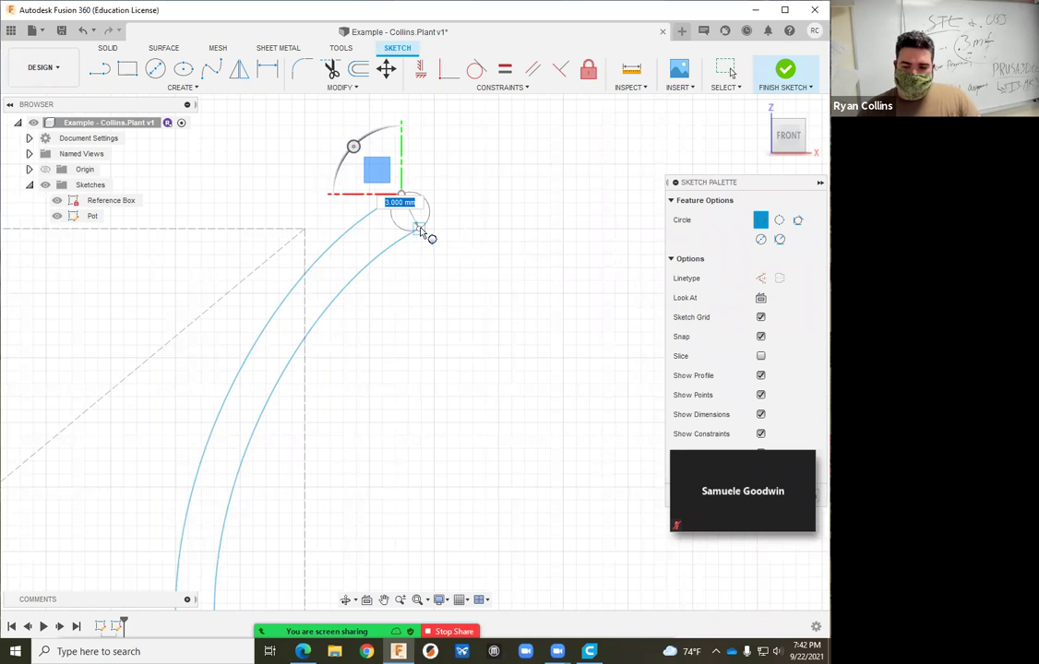
left_click(420, 230)
key("Escape")
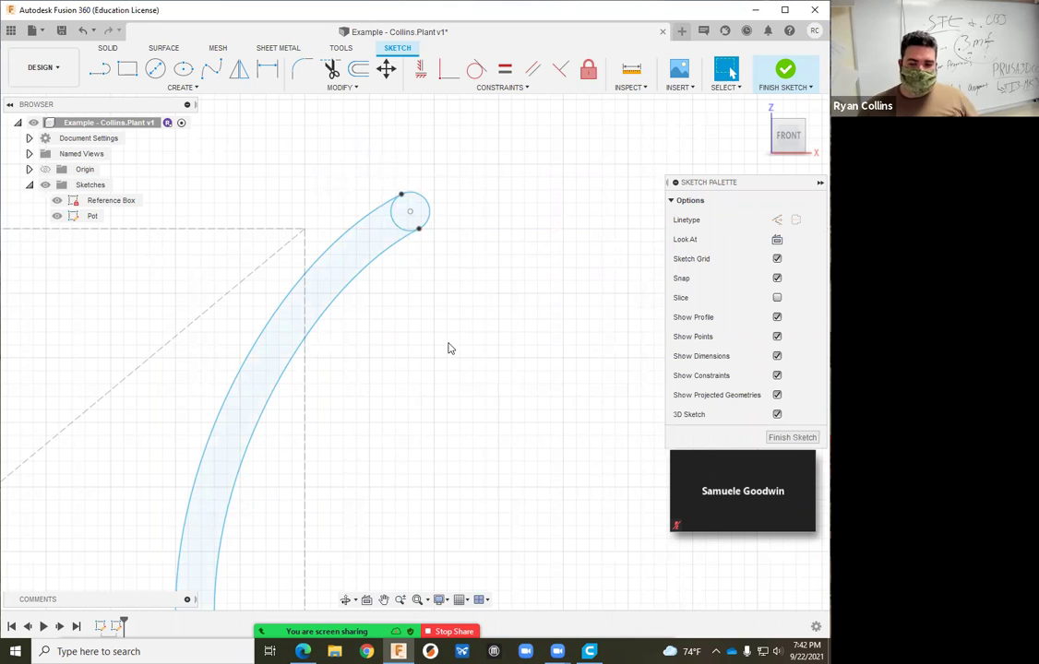
Trim the inner half of the rim circle so a rounded lip closes the wall profile, and fit the sketch in view.
left_click(396, 230)
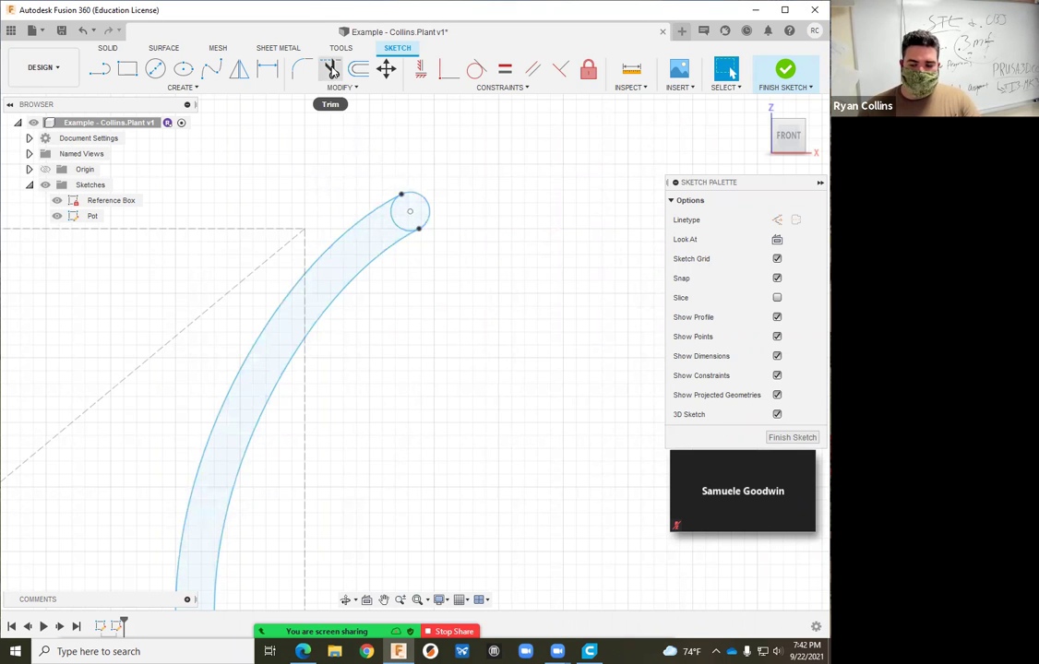
left_click(330, 70)
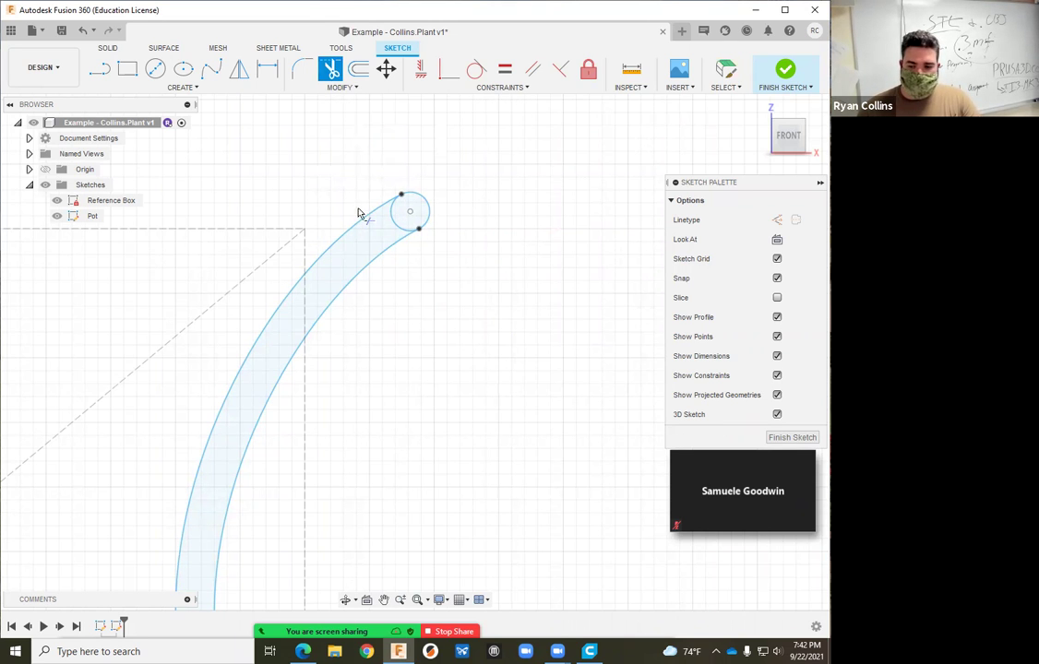
left_click(392, 211)
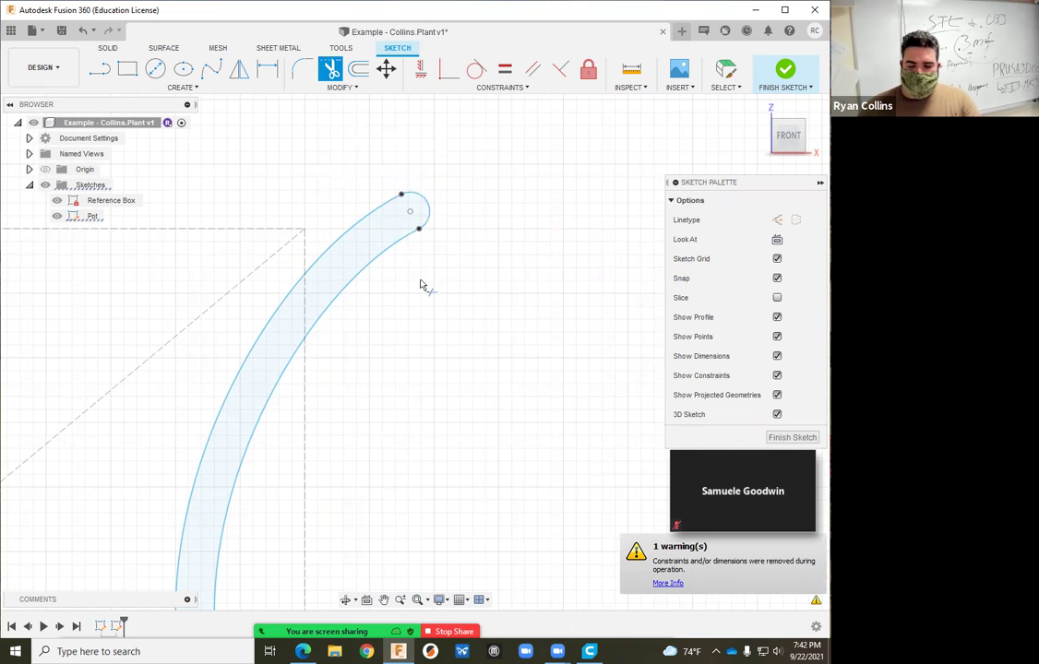
scroll(470, 392, "down", 5)
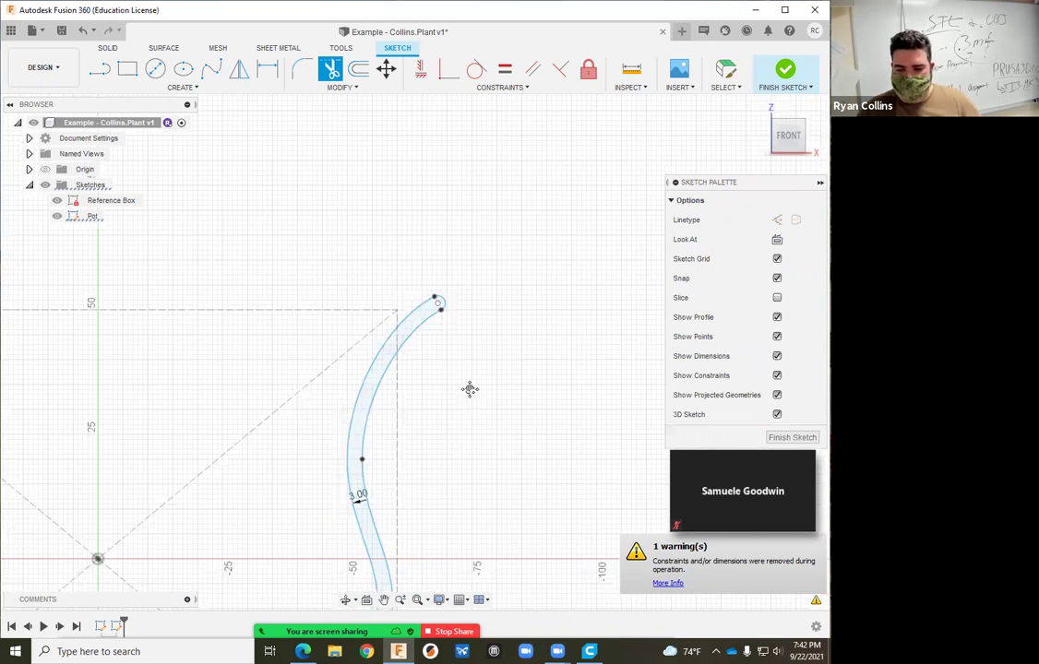
key("Escape")
key("F6")
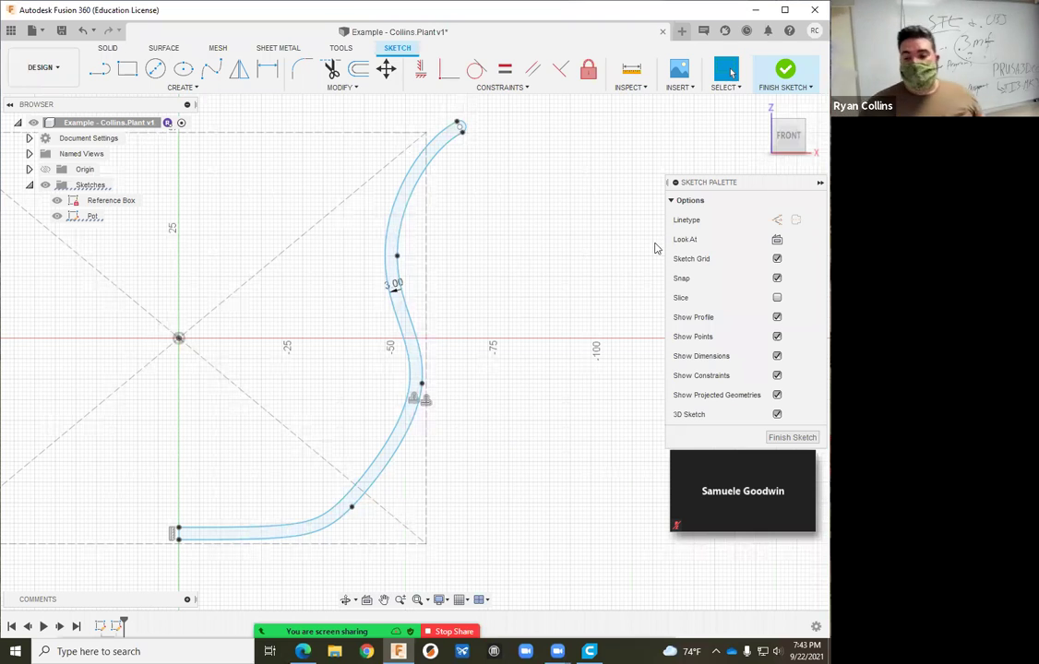
Finish the Pot sketch and start a revolve of the wall profile around the vertical Z axis.
left_click(788, 71)
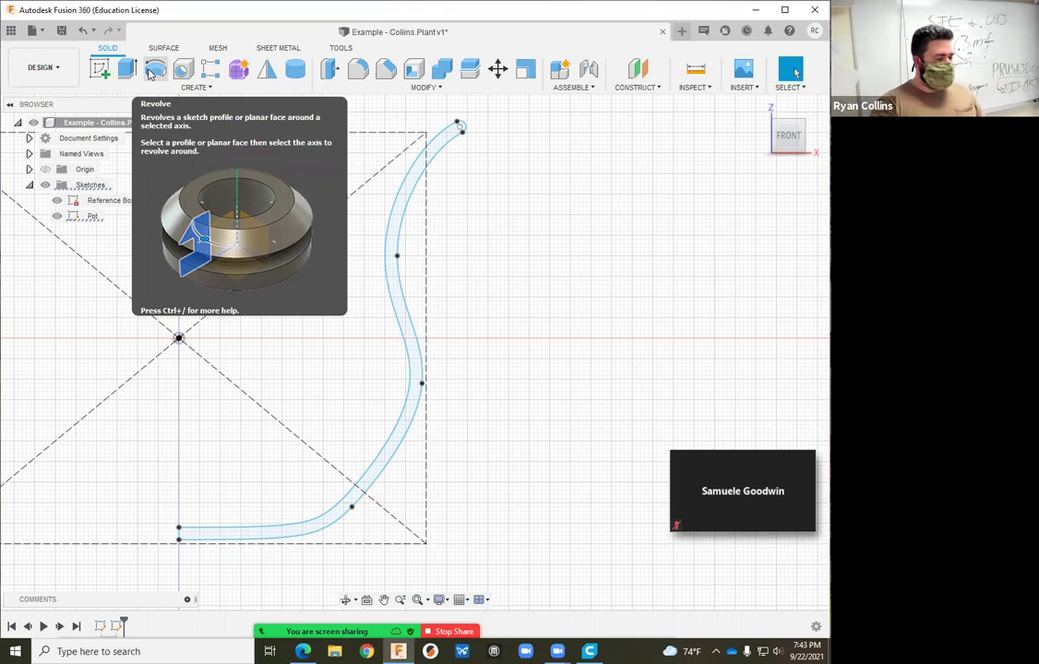
left_click(150, 72)
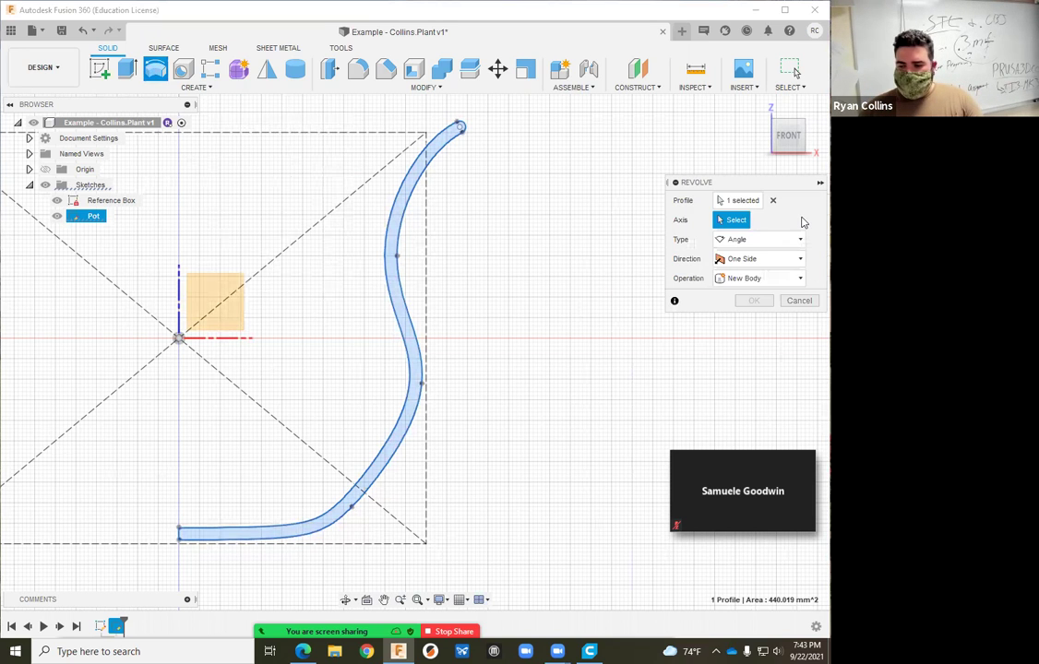
left_click(738, 200)
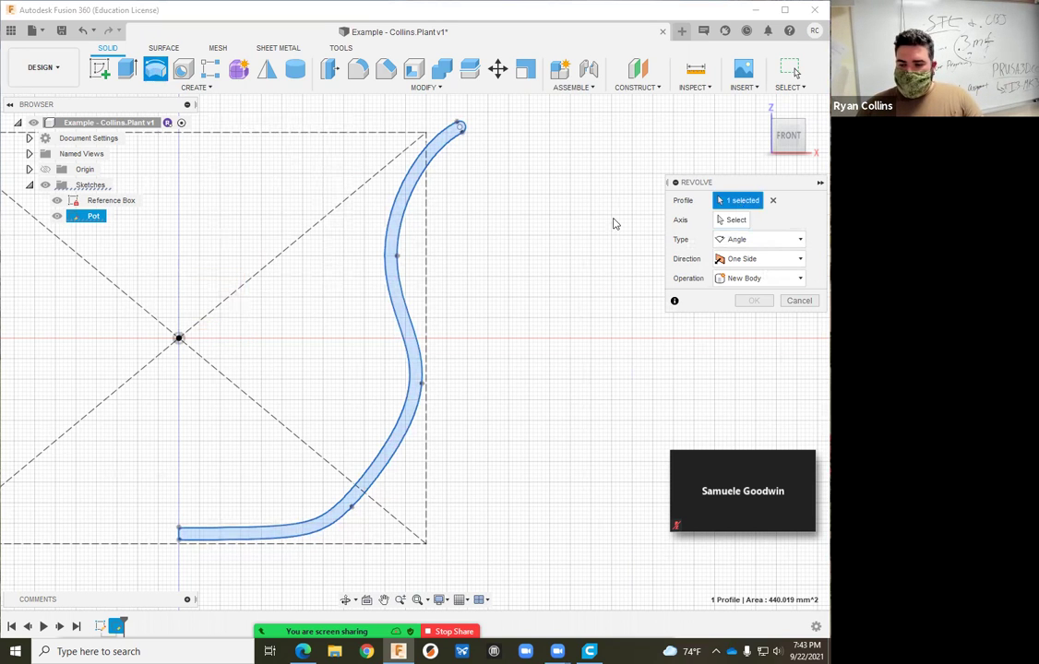
left_click(397, 214)
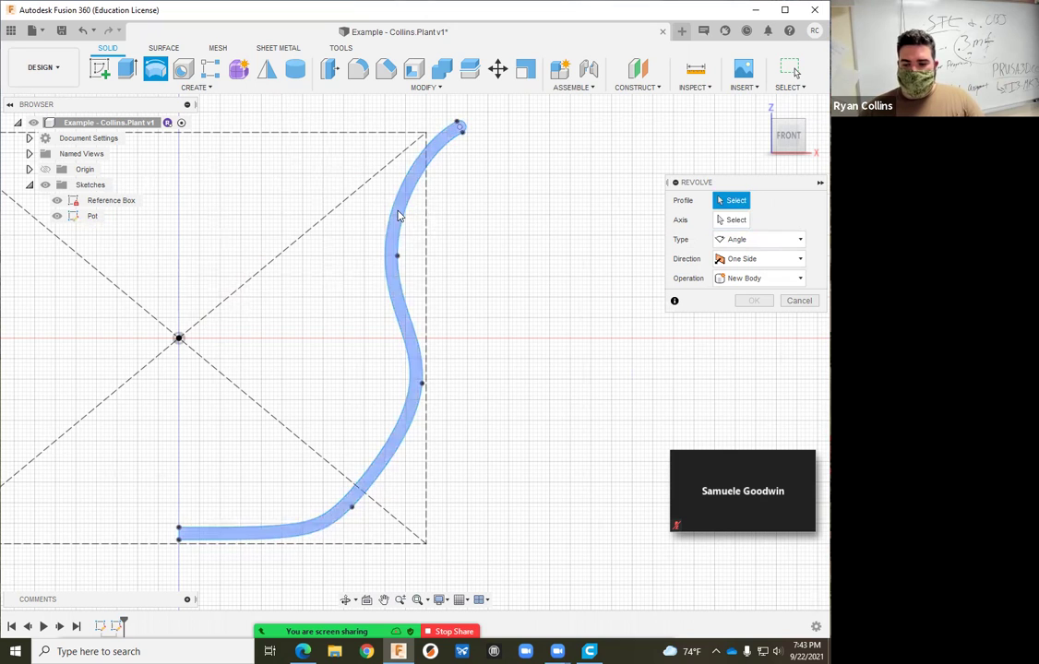
left_click(397, 215)
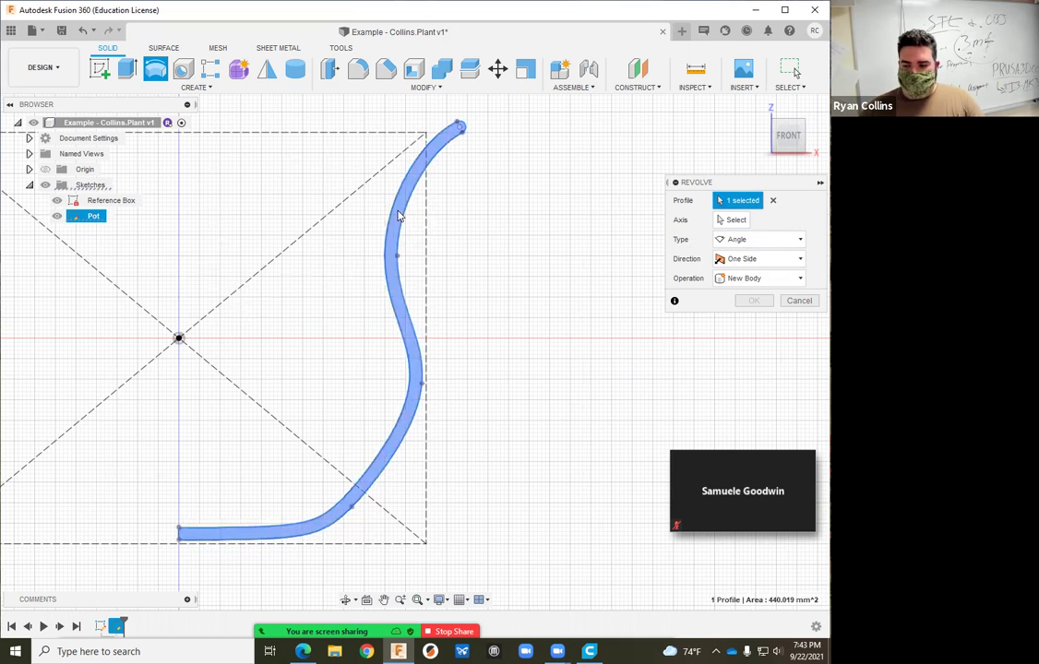
left_click(743, 221)
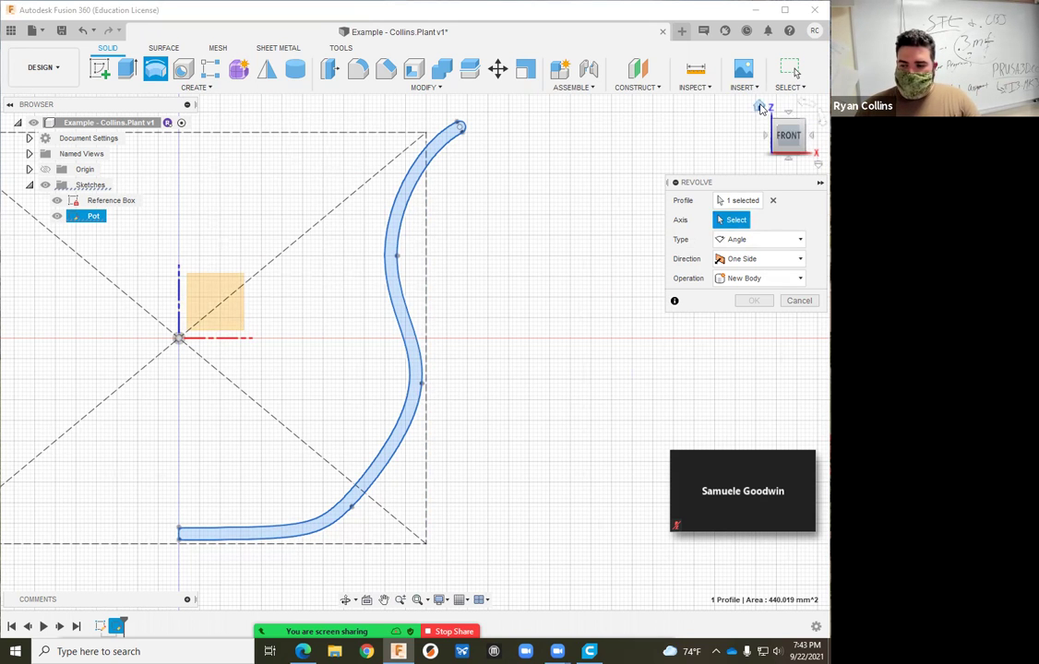
left_click(759, 108)
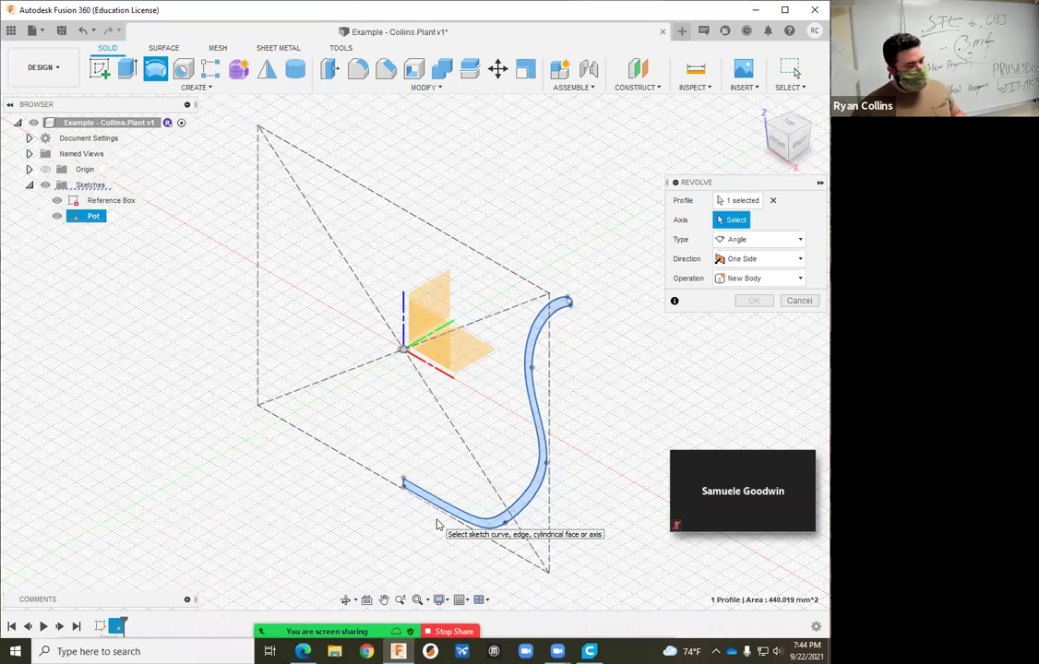
left_click(403, 314)
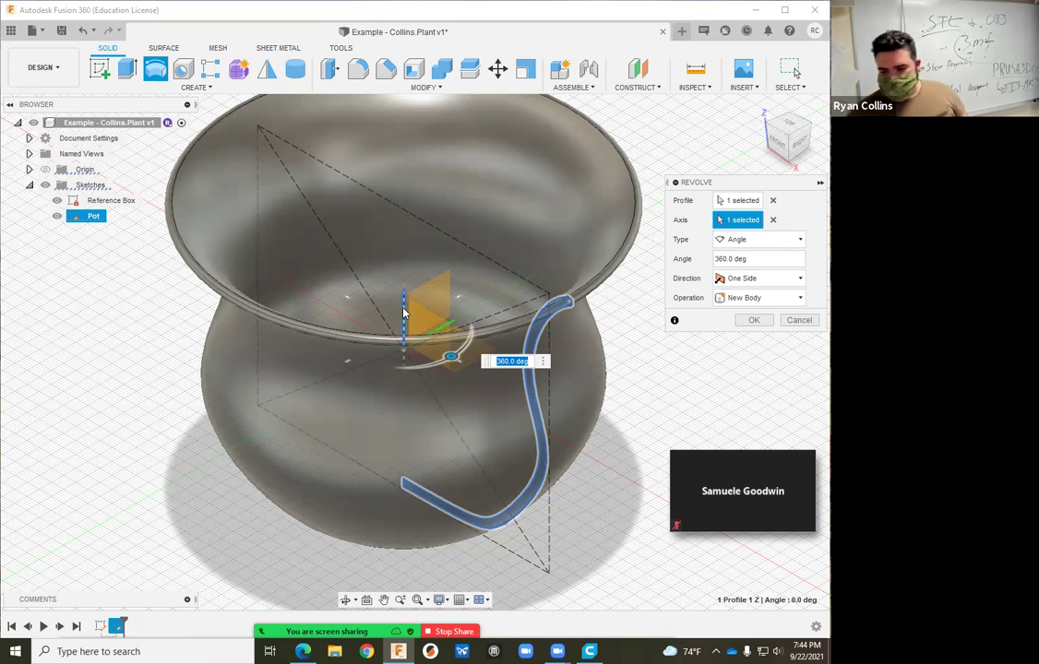
Keep the revolve type as Angle and preview the pot with an angle of 180 degrees.
left_click(768, 245)
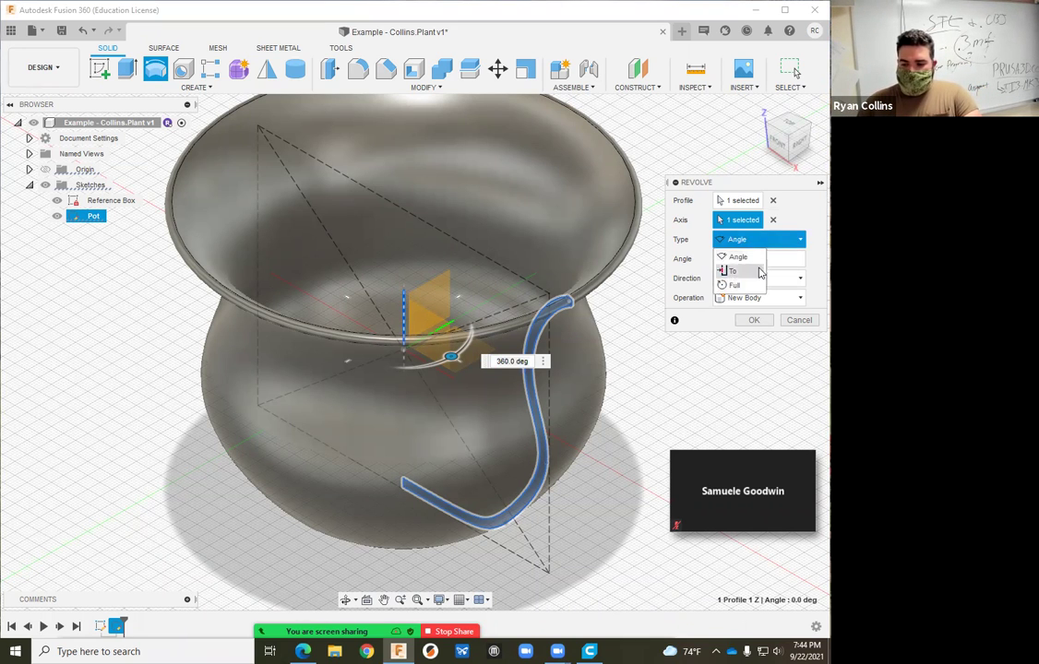
left_click(738, 256)
left_click_drag(735, 260, 703, 259)
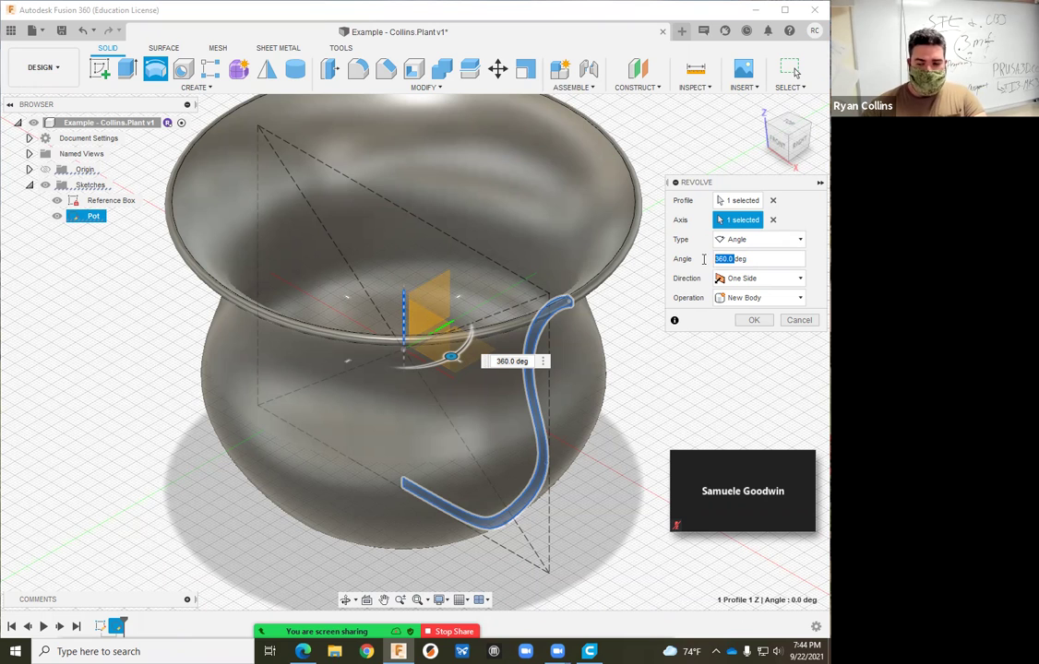
type("180")
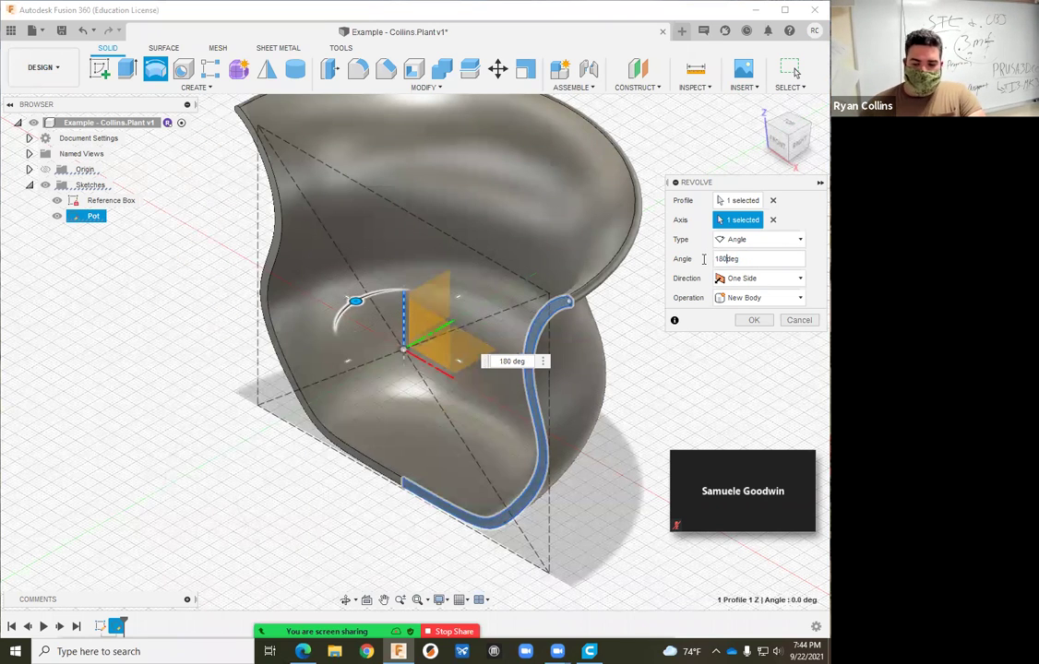
Set the revolve angle to 360 degrees and create the full pot as a new body.
middle_click_drag(630, 435, 651, 409, "shift")
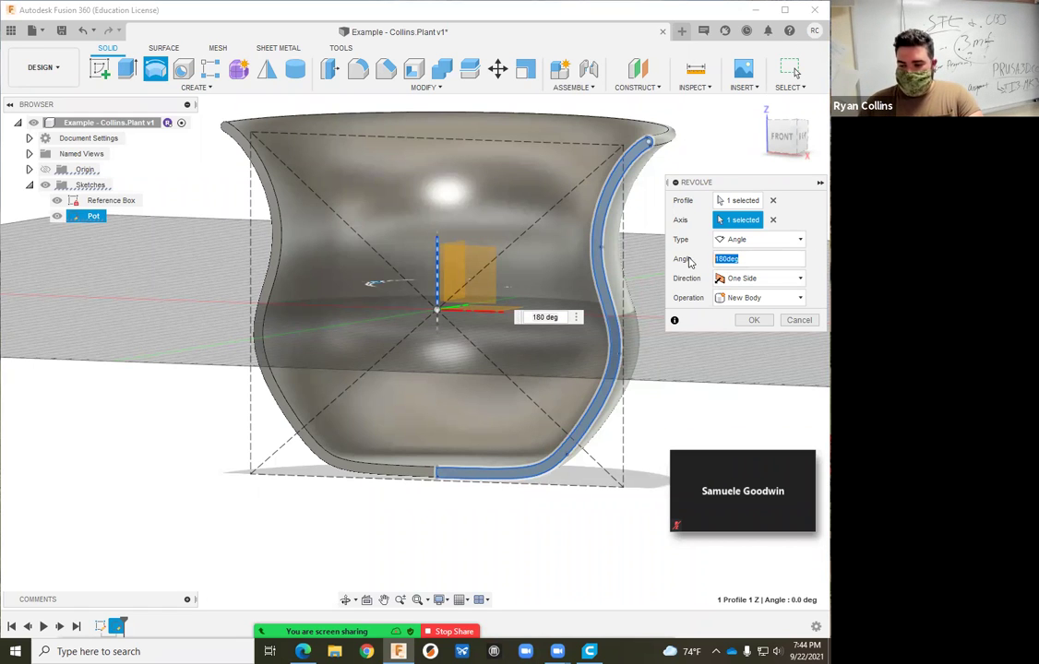
type("360")
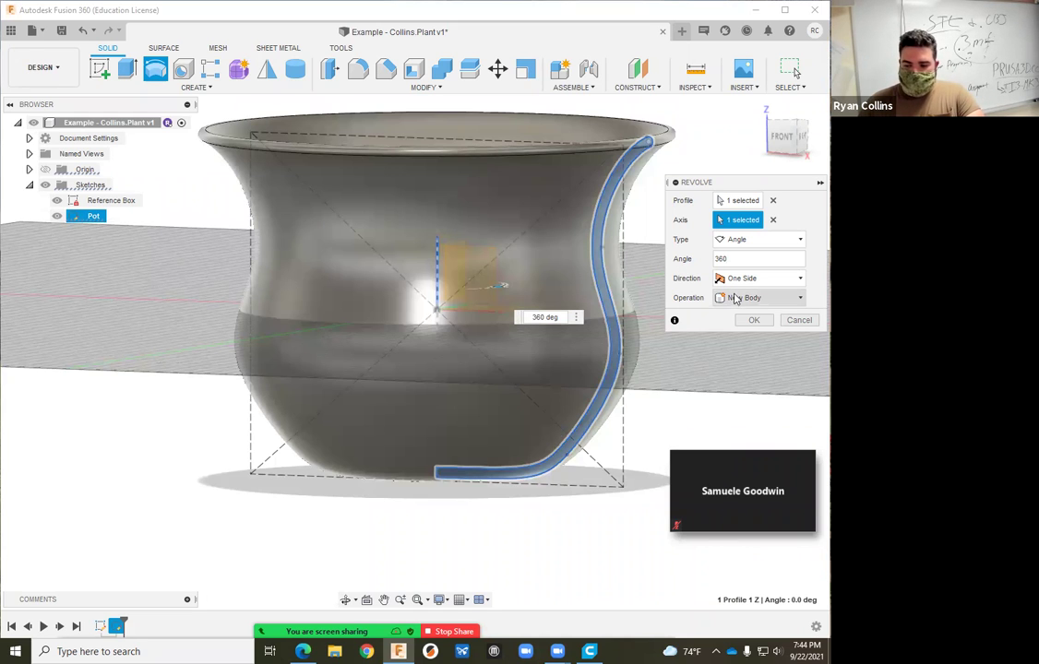
left_click(752, 319)
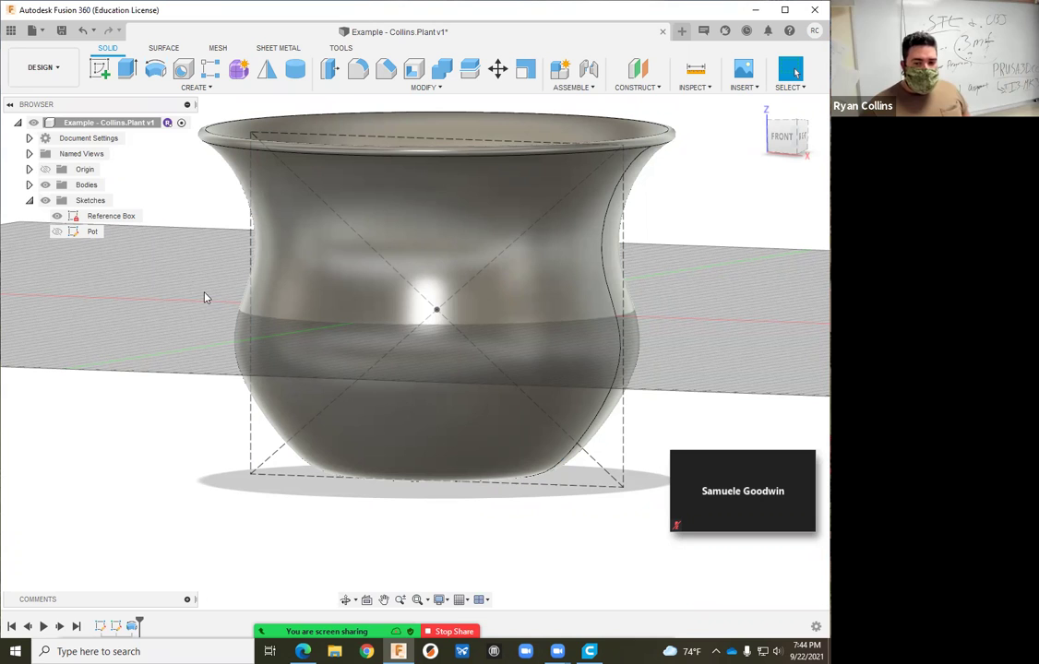
Collapse the sketch list and create an activated internal Standard component under the top-level design.
left_click(29, 200)
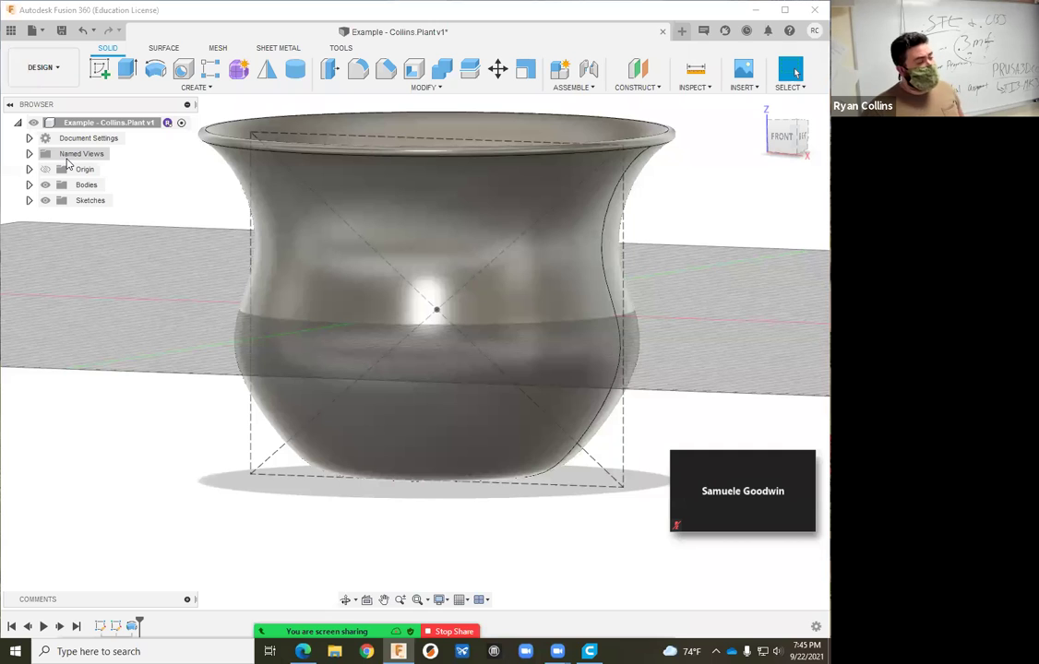
left_click(51, 124)
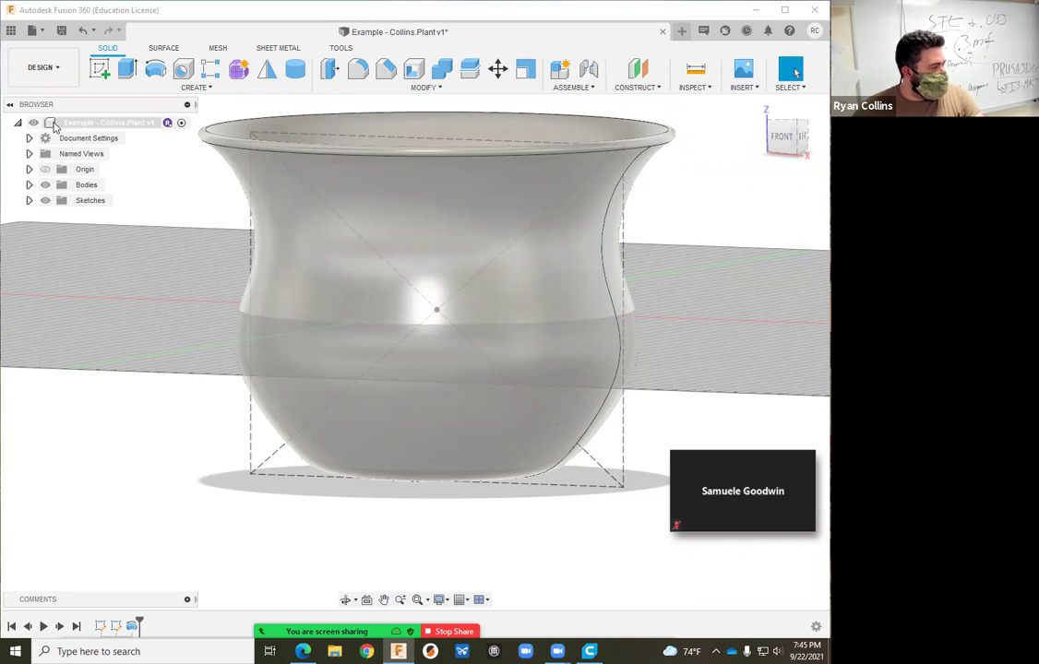
left_click(54, 124)
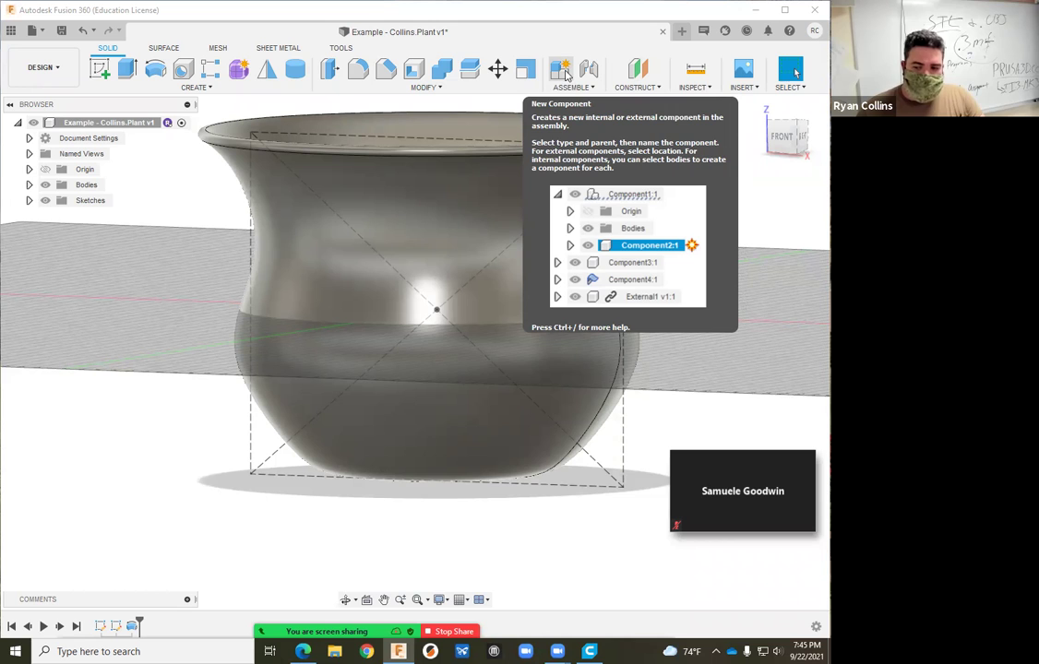
left_click(565, 74)
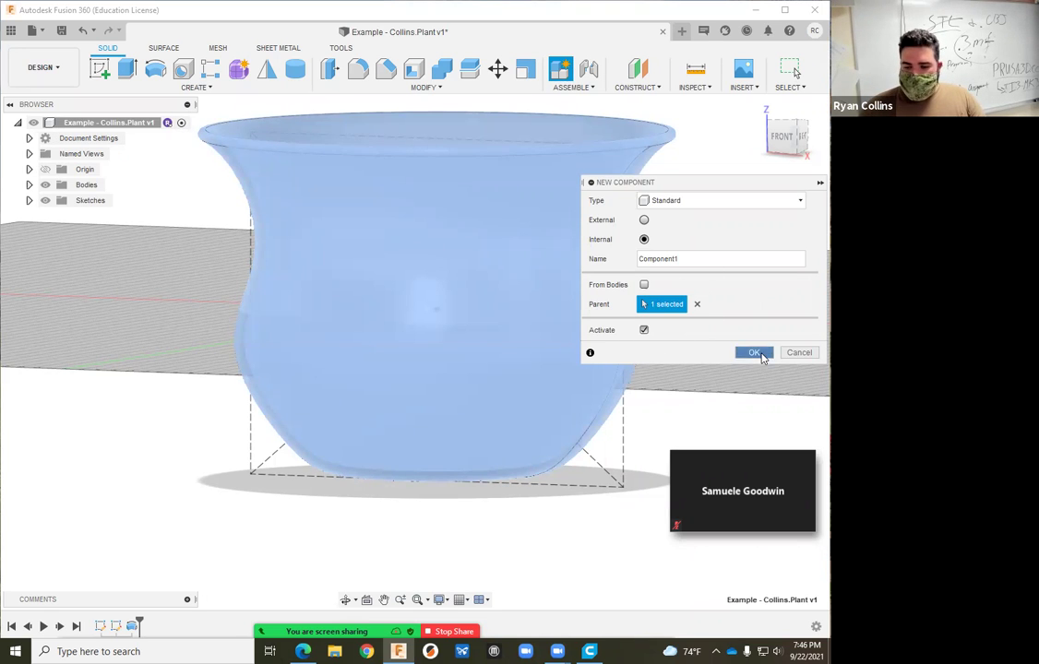
left_click(754, 354)
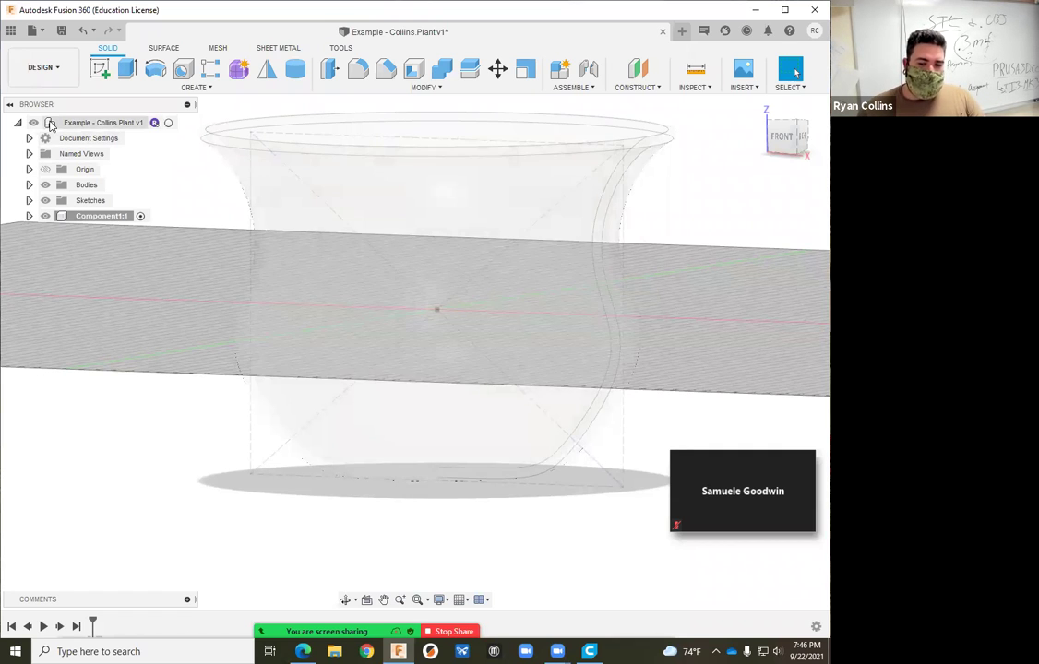
left_click(19, 123)
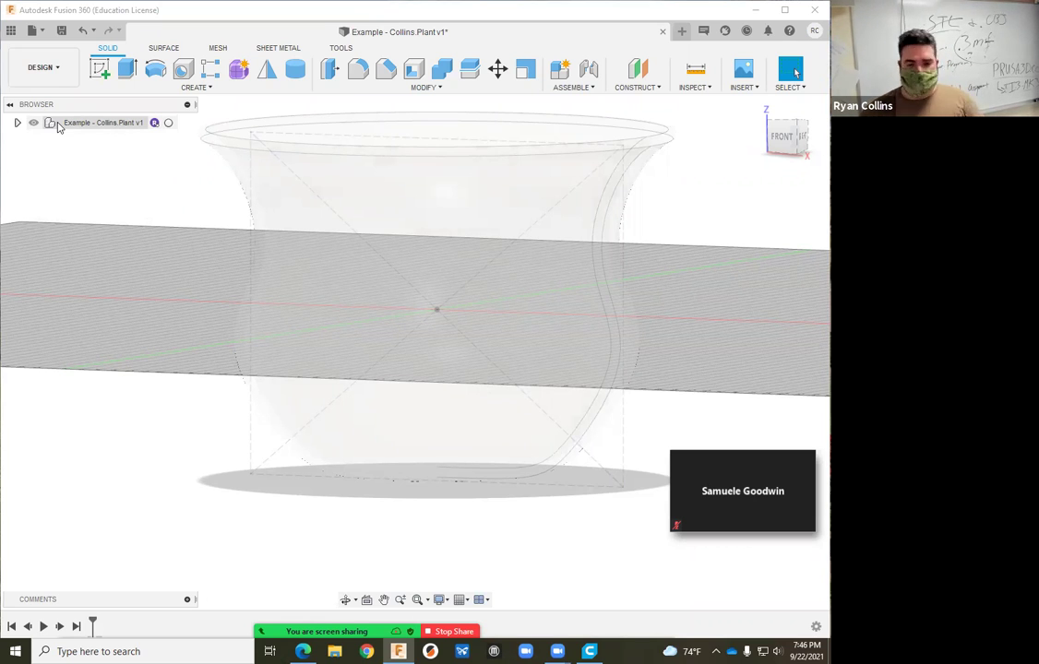
left_click(17, 123)
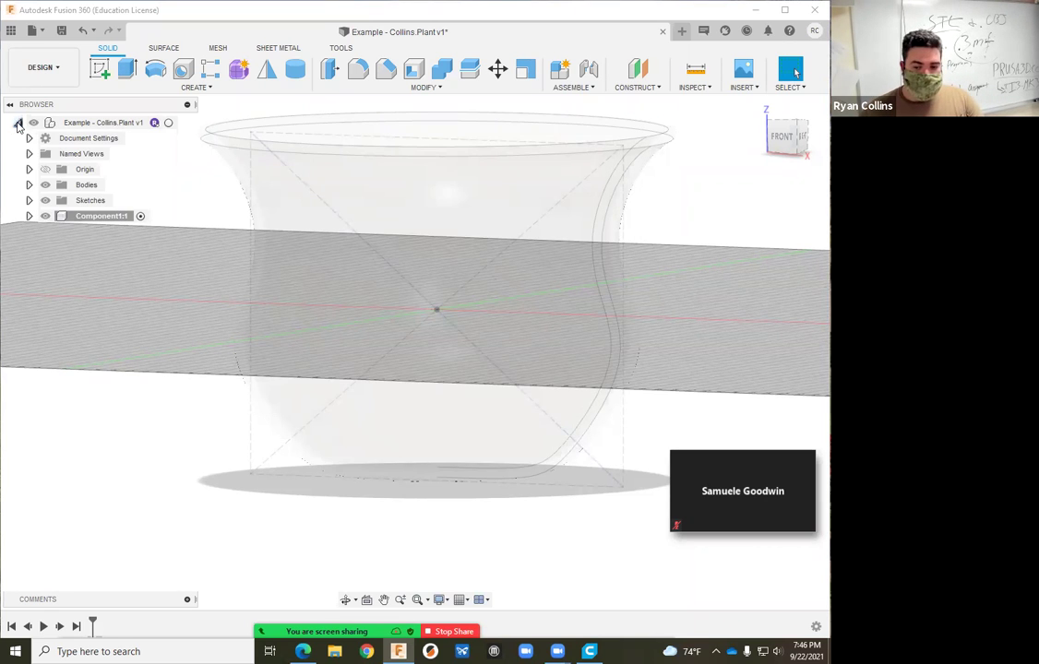
Rename the new component under the top-level design to Tray and expand its contents in the browser.
left_click(93, 216)
left_click(93, 216)
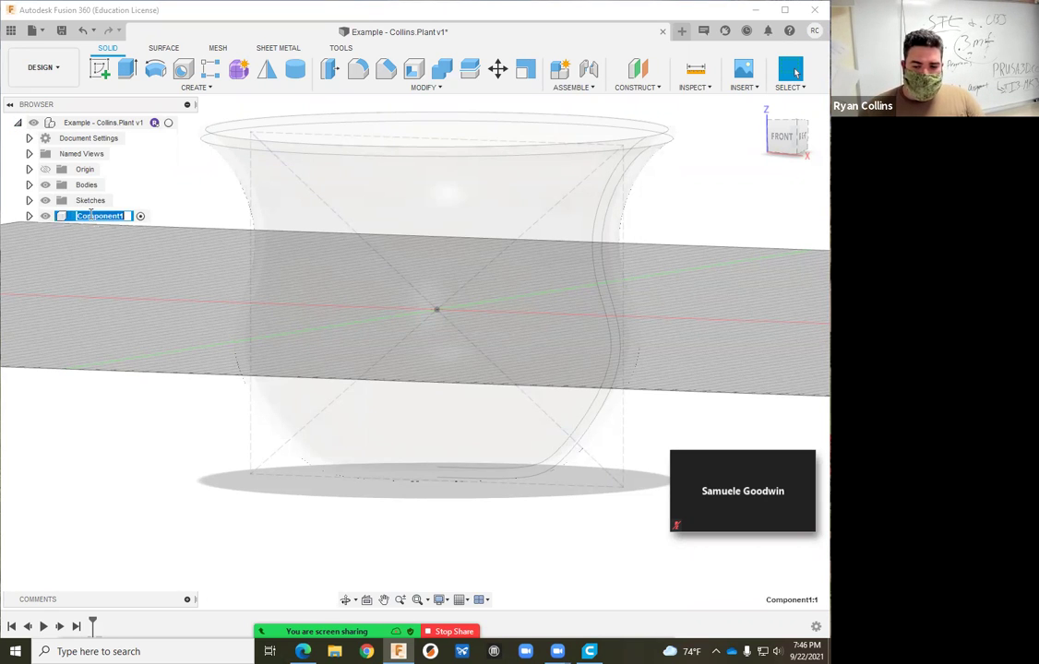
type("Tray")
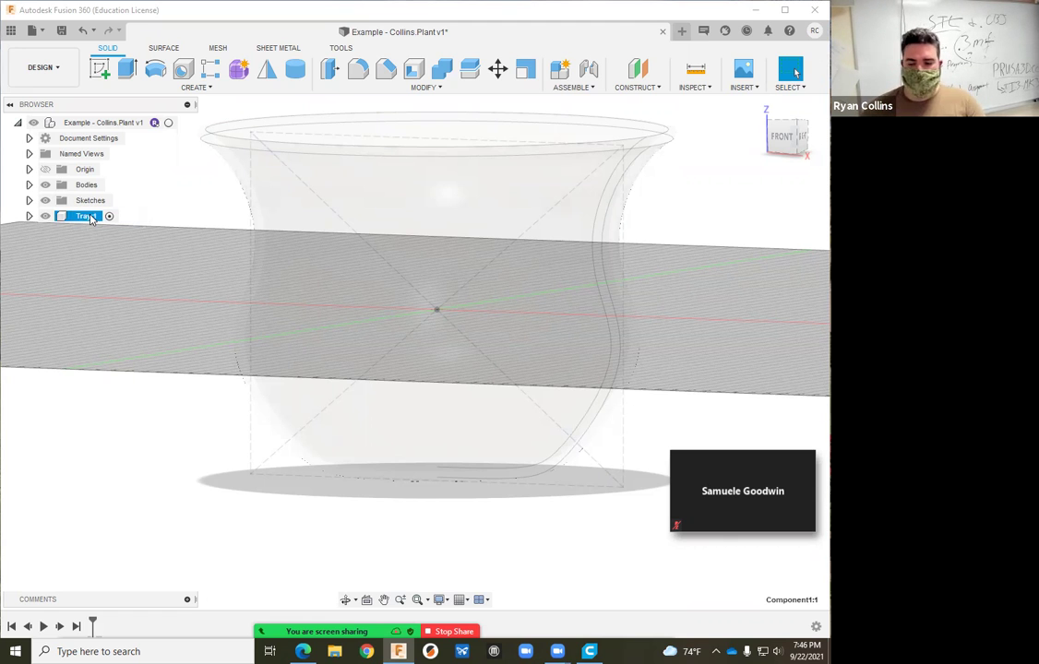
key("Return")
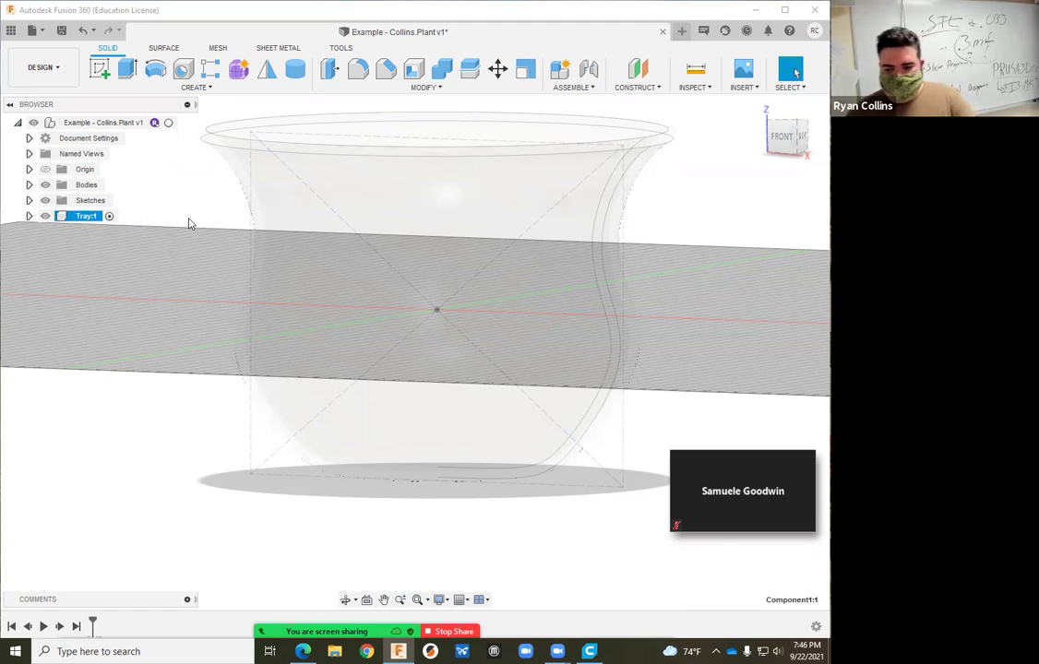
left_click(29, 216)
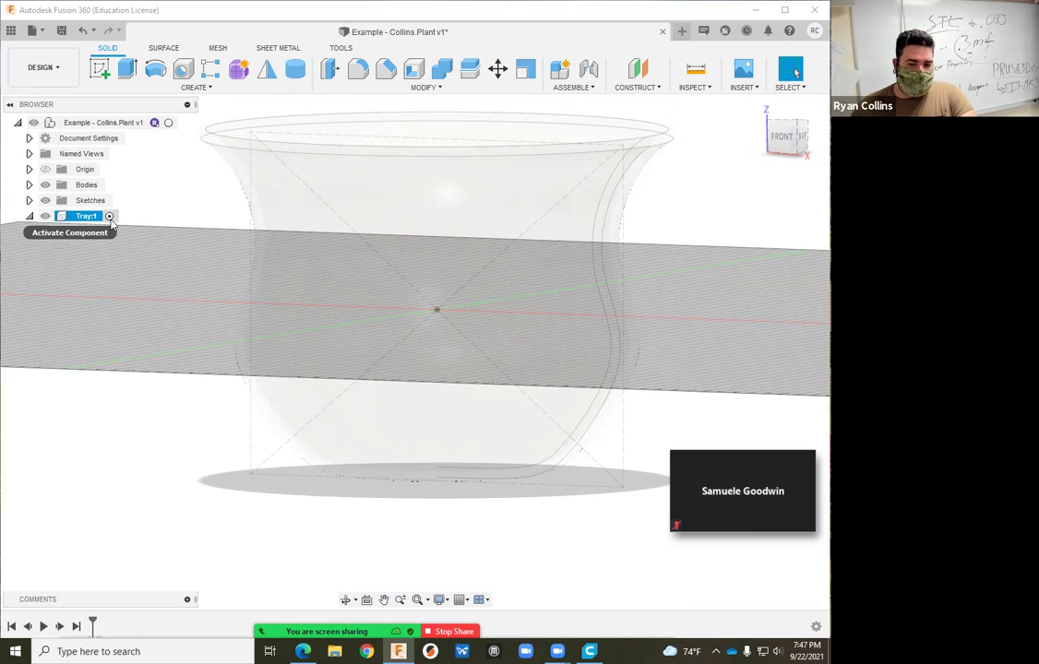
Activate the top-level design and switch the active component back to Tray.
left_click(169, 124)
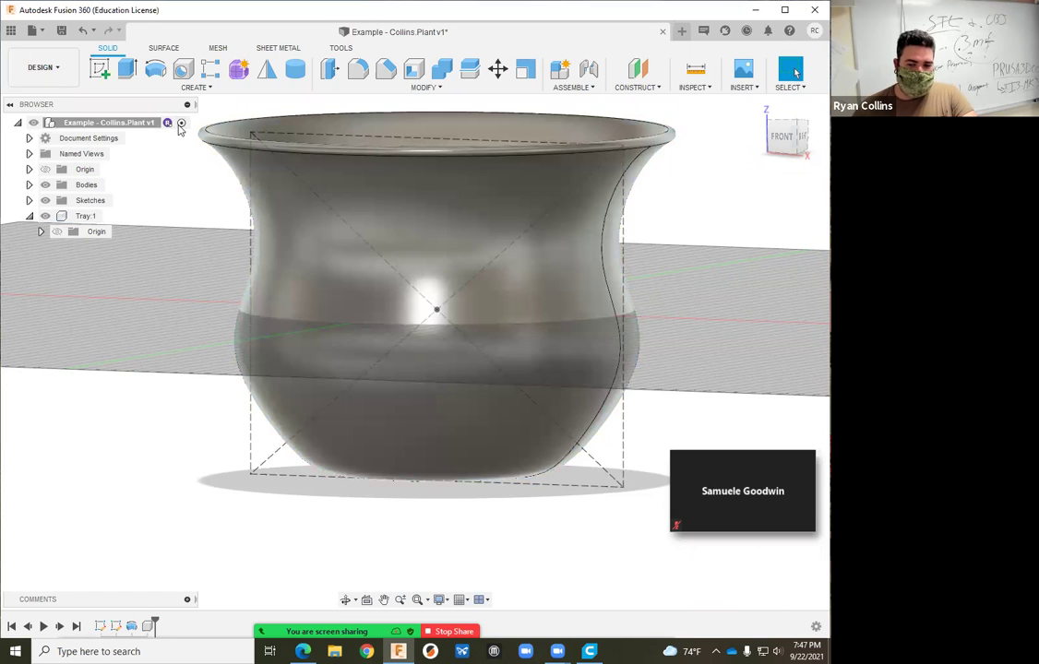
double_click(88, 216)
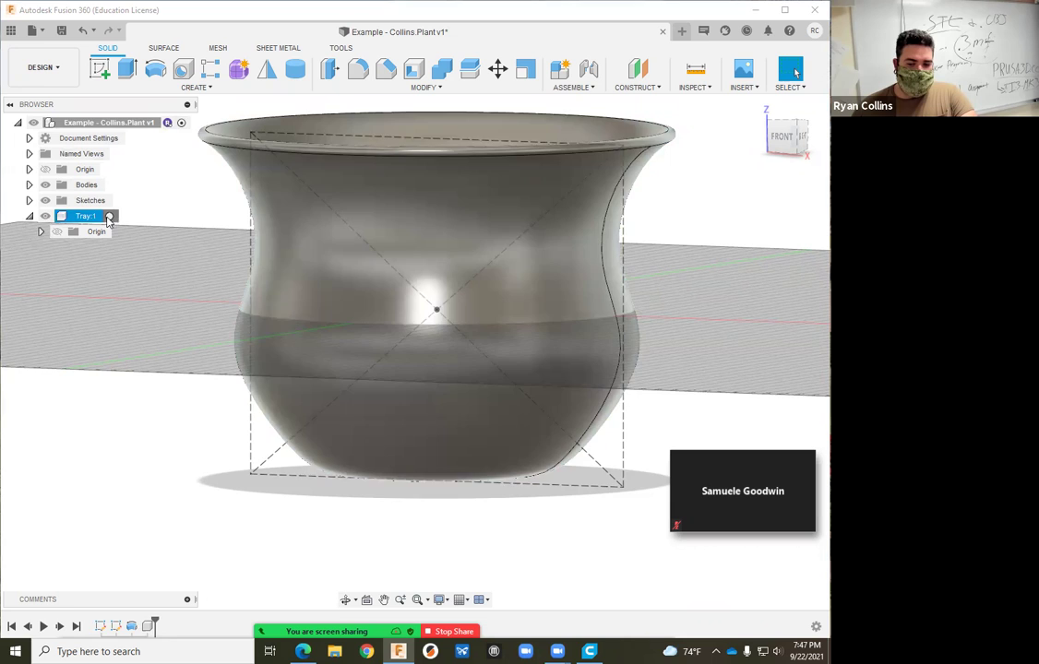
left_click(104, 358)
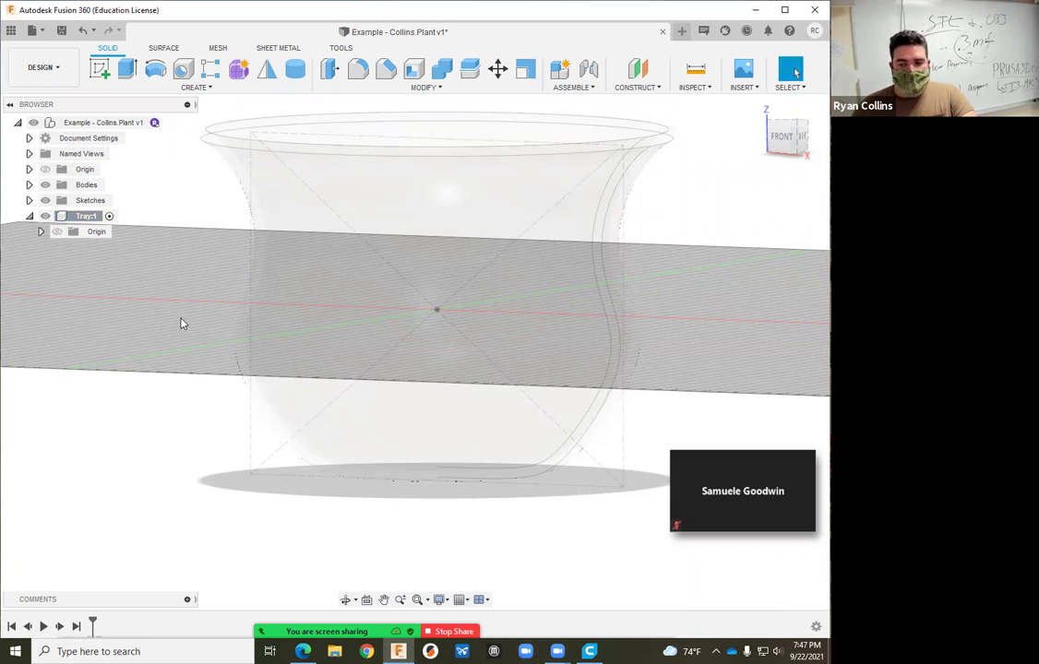
Start a sketch in the Tray component on the vertical front plane and face it straight on.
left_click(107, 71)
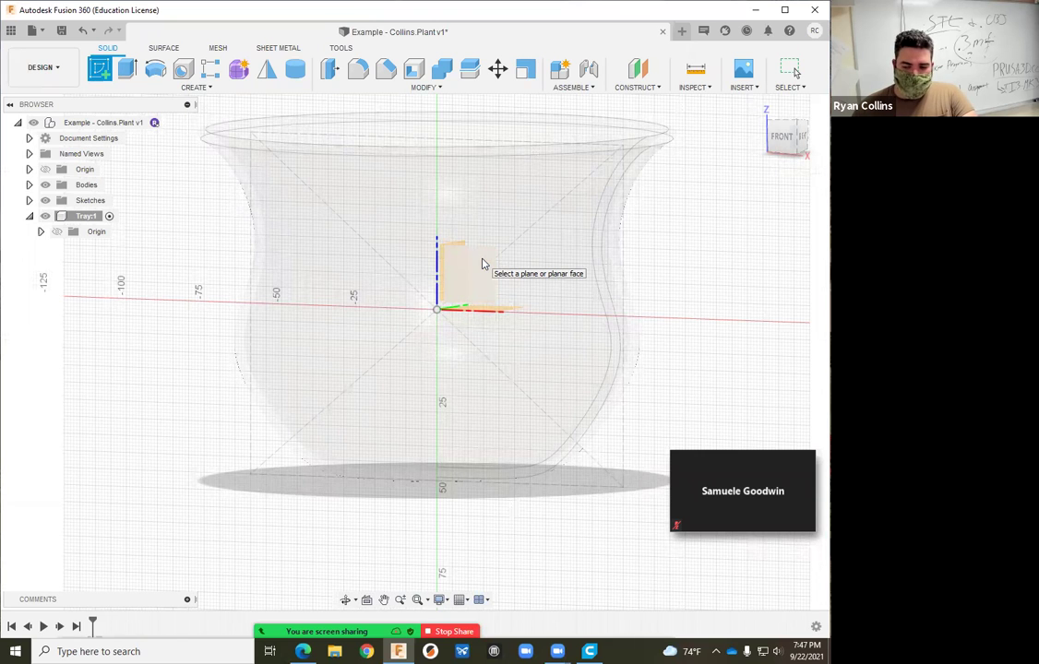
left_click(482, 264)
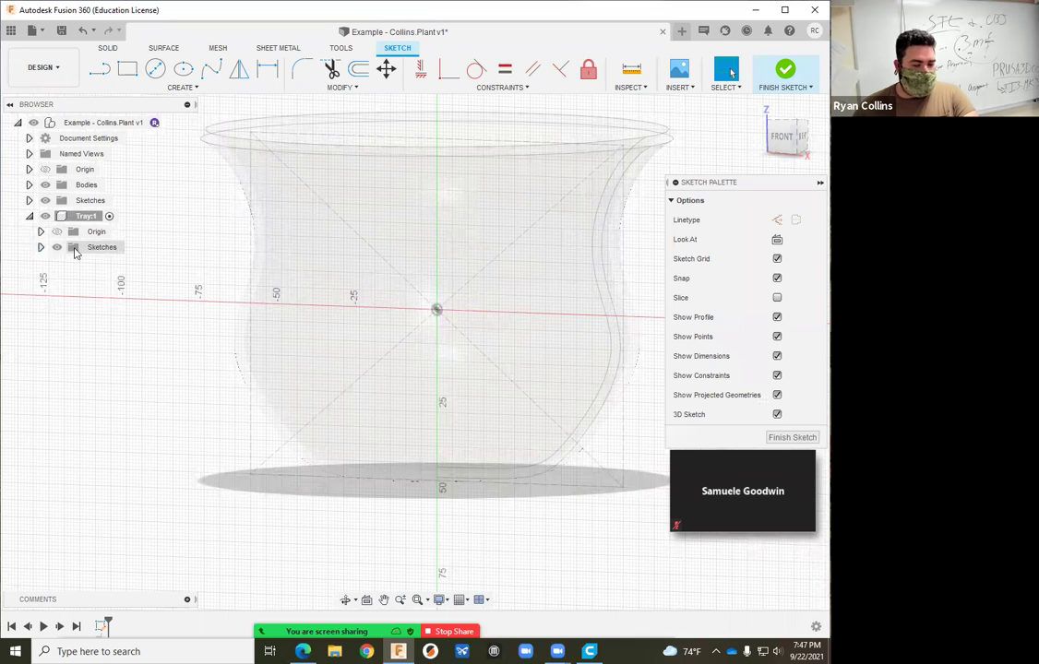
left_click(778, 135)
mouse_move(393, 471)
middle_mouse_down()
mouse_move(401, 455)
mouse_move(298, 292)
middle_mouse_up()
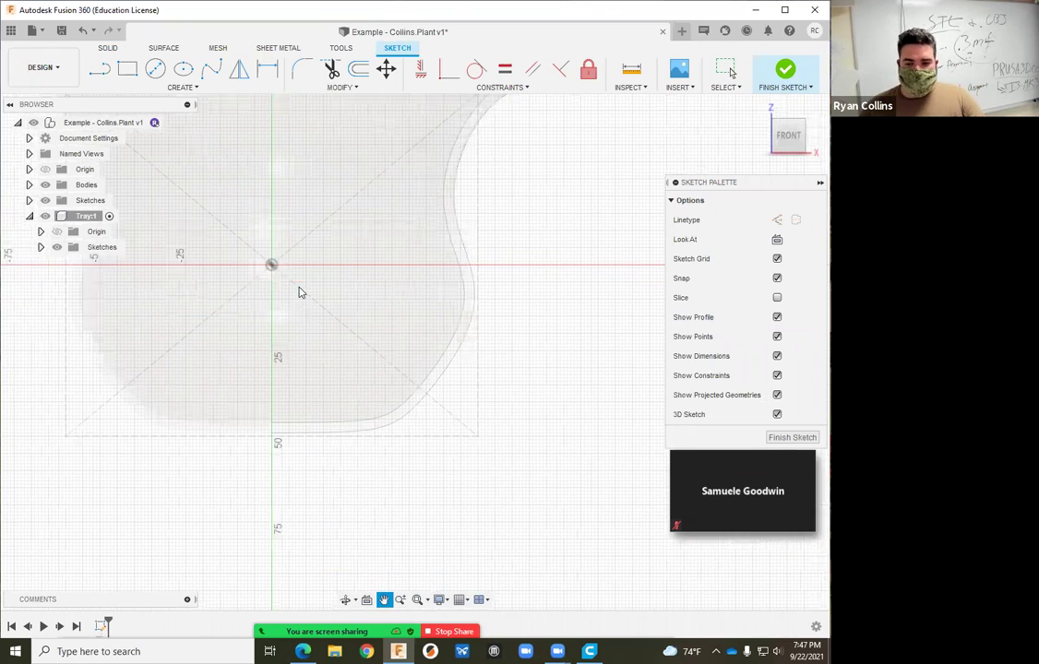
Draw a four-point fit-point spline below the pot, starting on the vertical axis and curving upward outside the pot's lower wall.
left_click(211, 71)
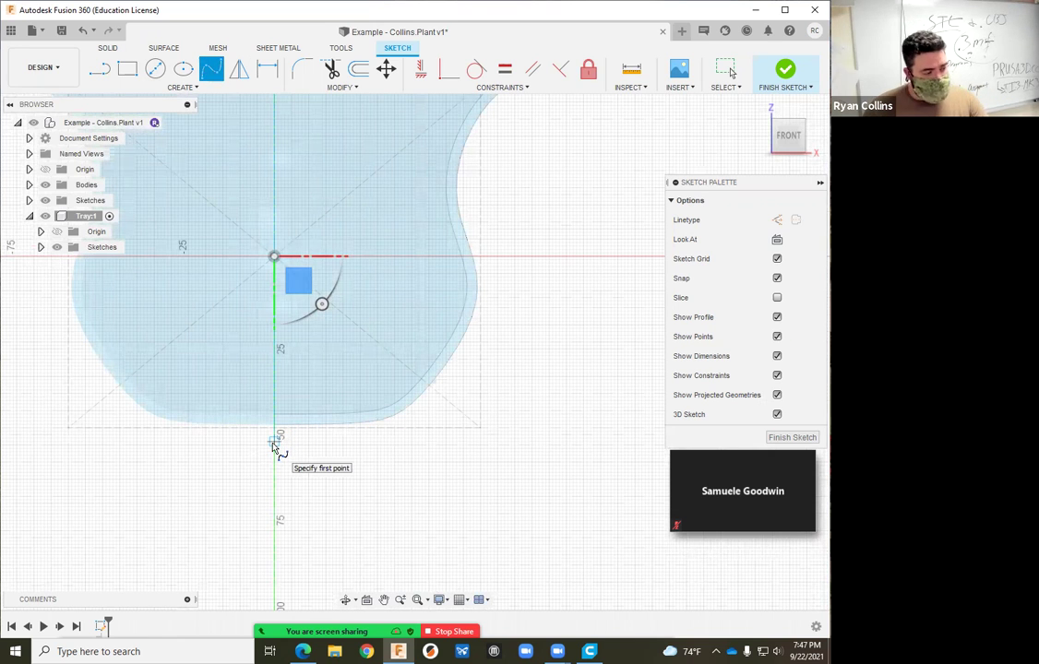
left_click(274, 442)
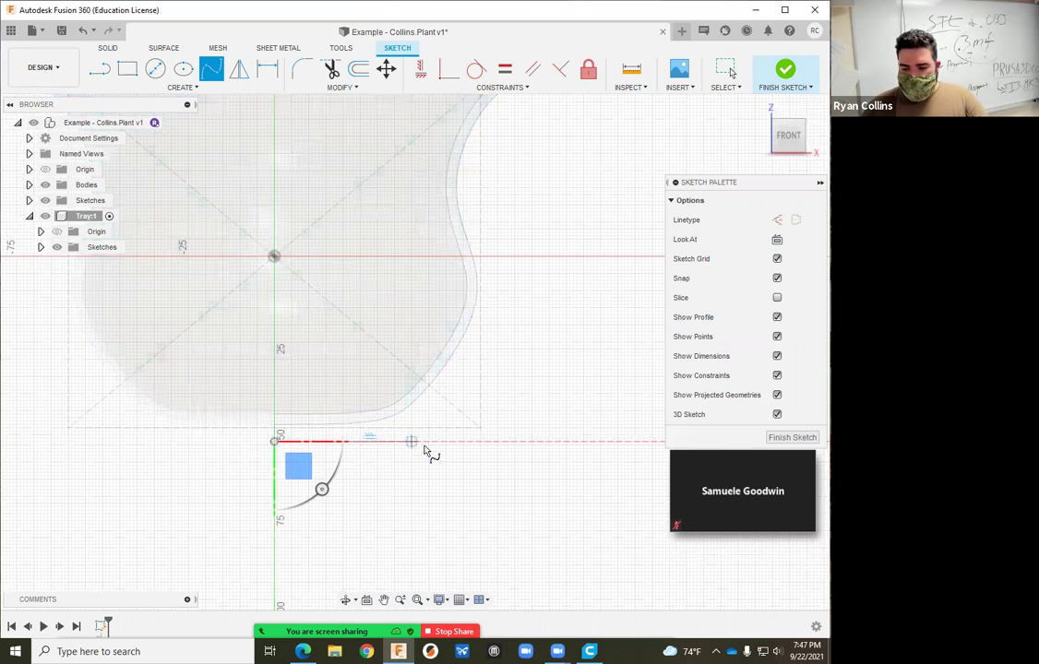
left_click(436, 442)
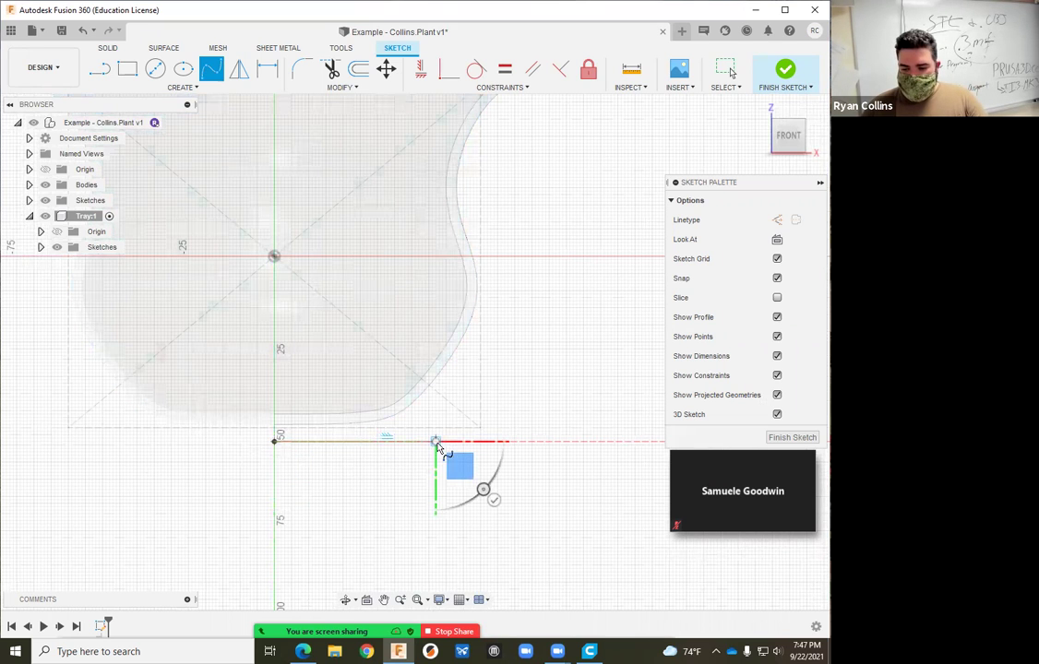
left_click(497, 420)
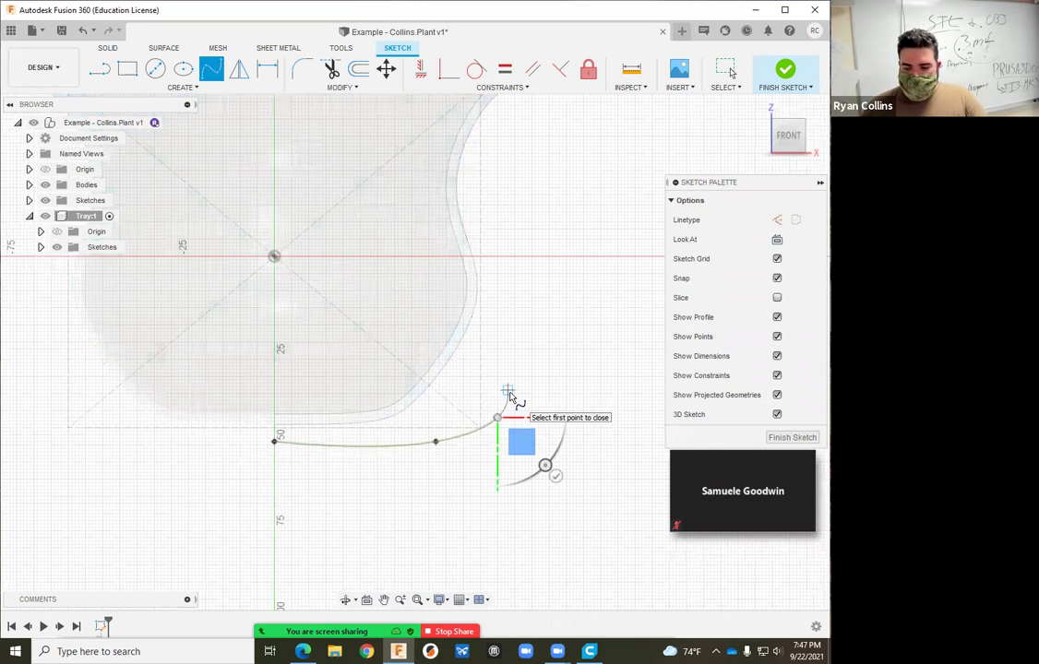
left_click(508, 392)
key("Escape")
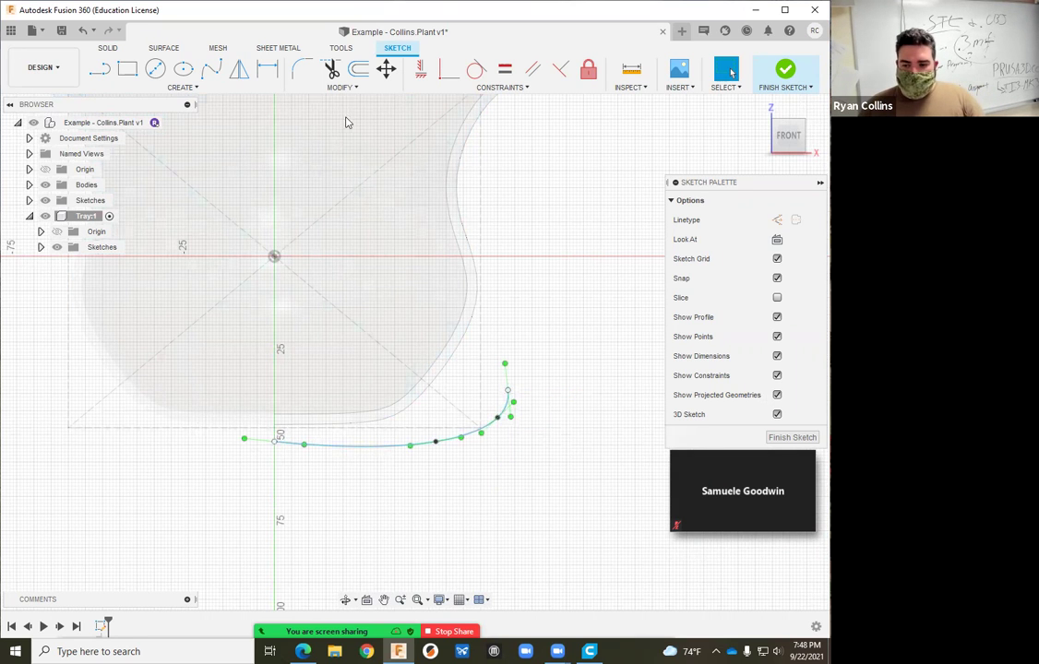
Offset the tray spline outward, away from the pot, with an offset position of -3 mm.
left_click(358, 68)
left_click(385, 451)
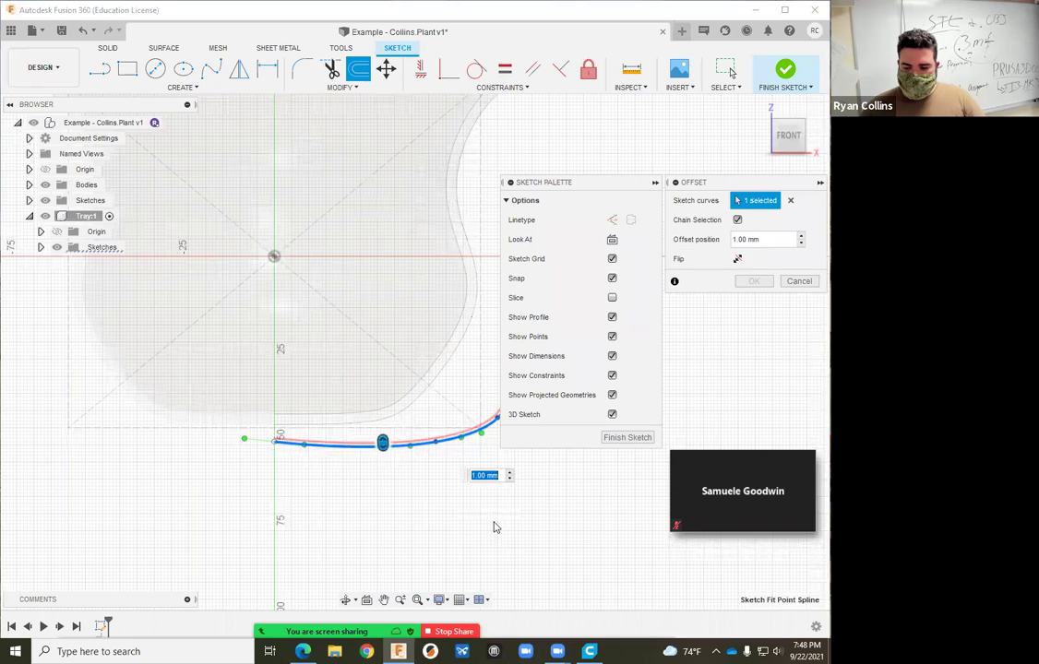
middle_click_drag(263, 430, 128, 421)
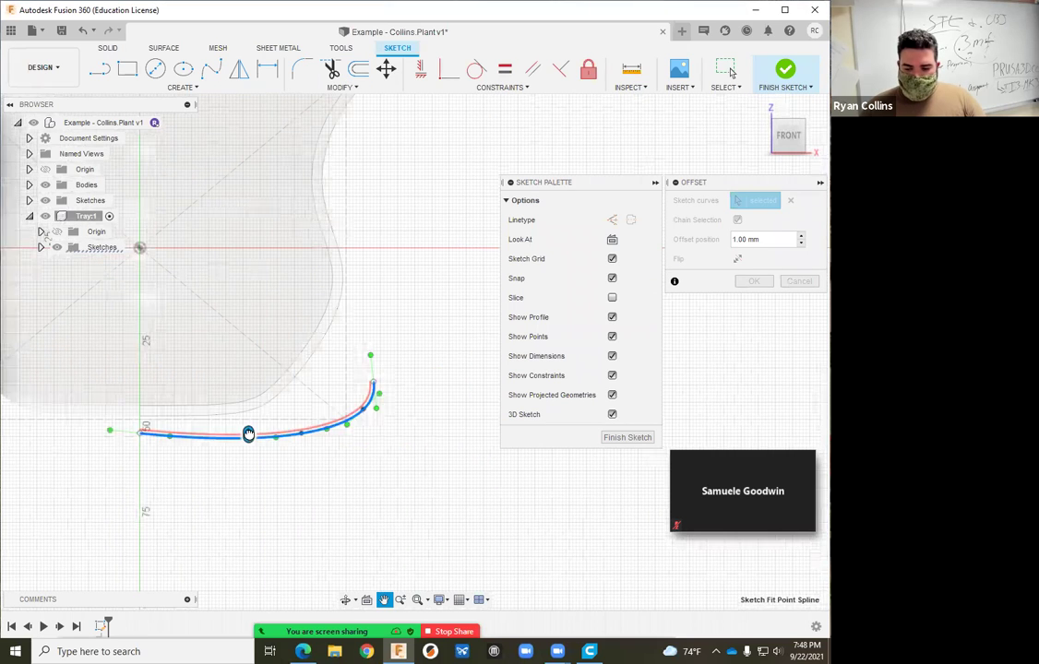
left_click_drag(249, 434, 249, 451)
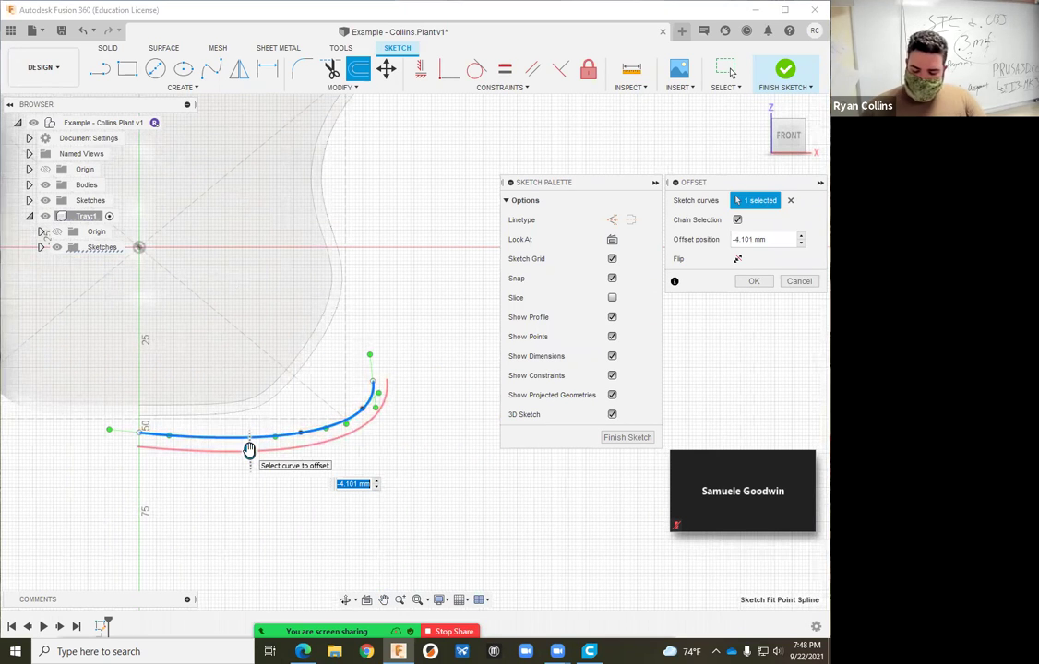
type("3")
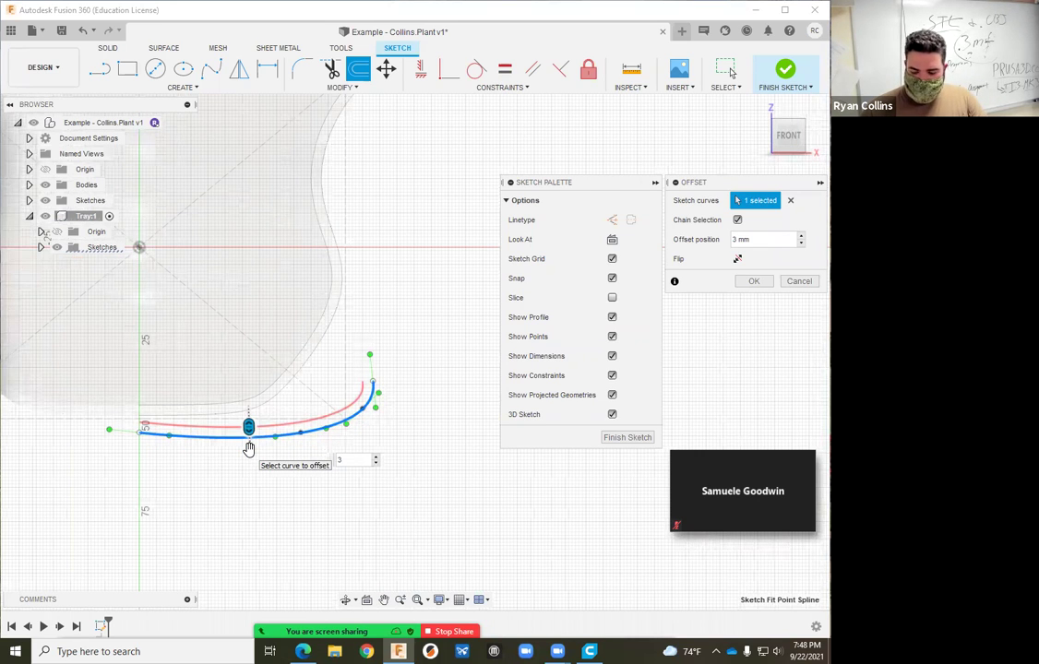
key("BackSpace")
type("-3")
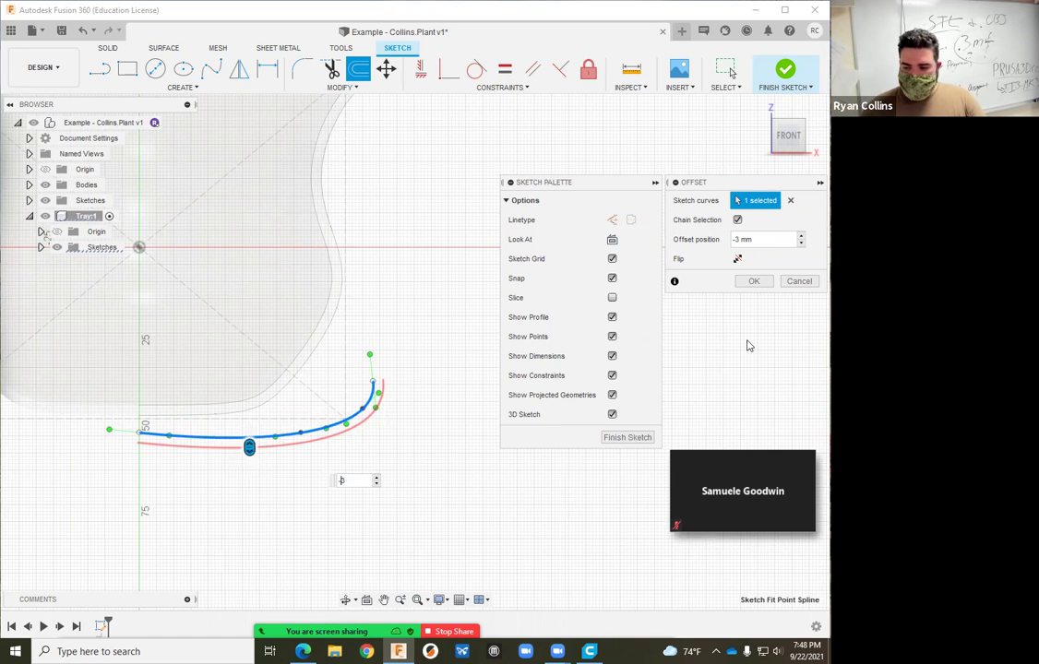
left_click(754, 280)
key("Escape")
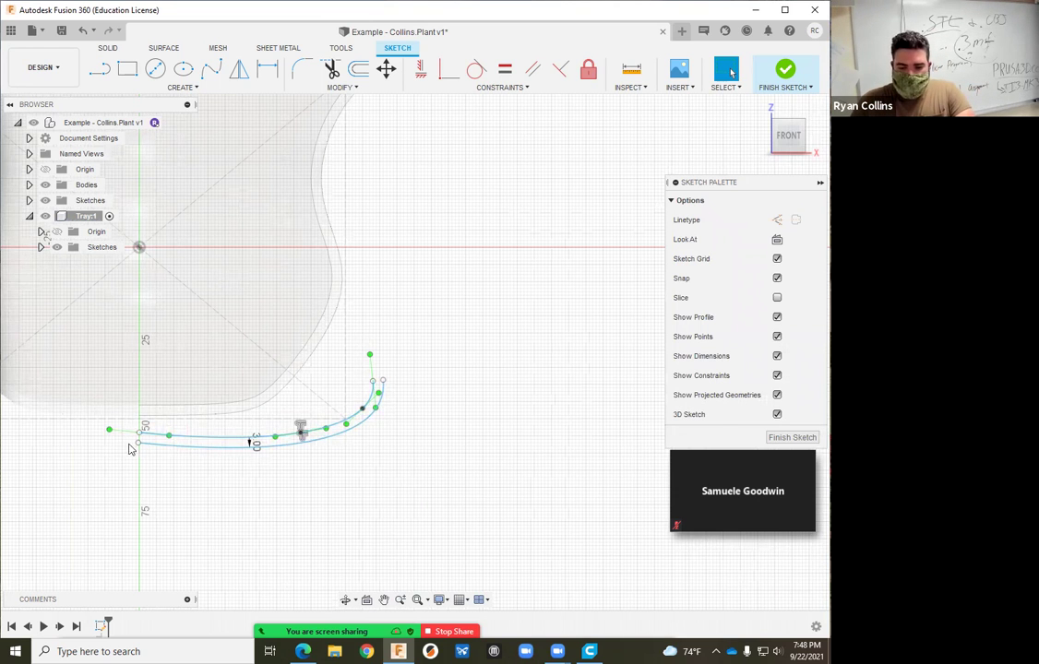
Level the spline's tangent handle at the axis and move its second fit point to X 45 mm, Z -53 mm to flatten the base.
scroll(139, 438, "up", 5)
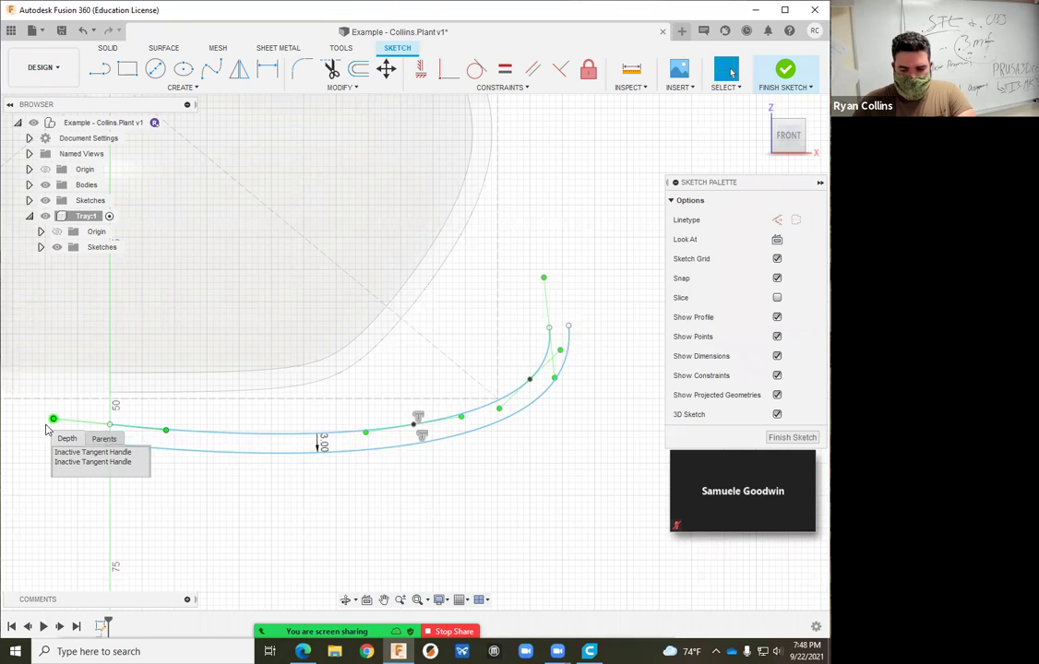
left_click(53, 420)
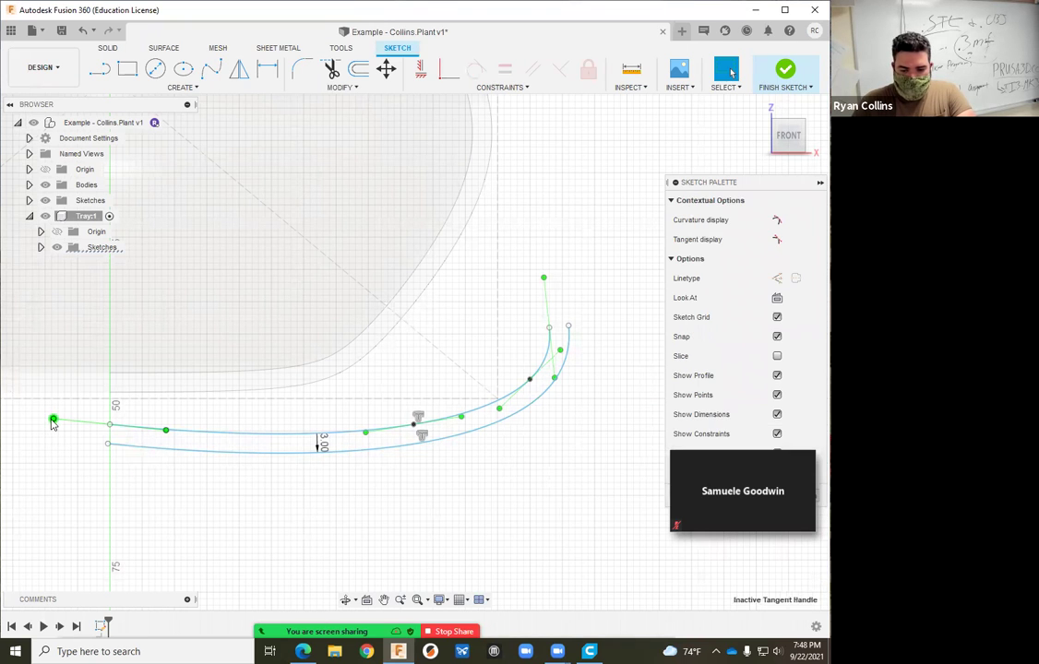
mouse_move(53, 421)
left_mouse_down()
mouse_move(46, 428)
mouse_move(58, 402)
mouse_move(56, 455)
mouse_move(53, 433)
mouse_move(72, 399)
mouse_move(69, 448)
mouse_move(69, 417)
mouse_move(72, 429)
left_mouse_up()
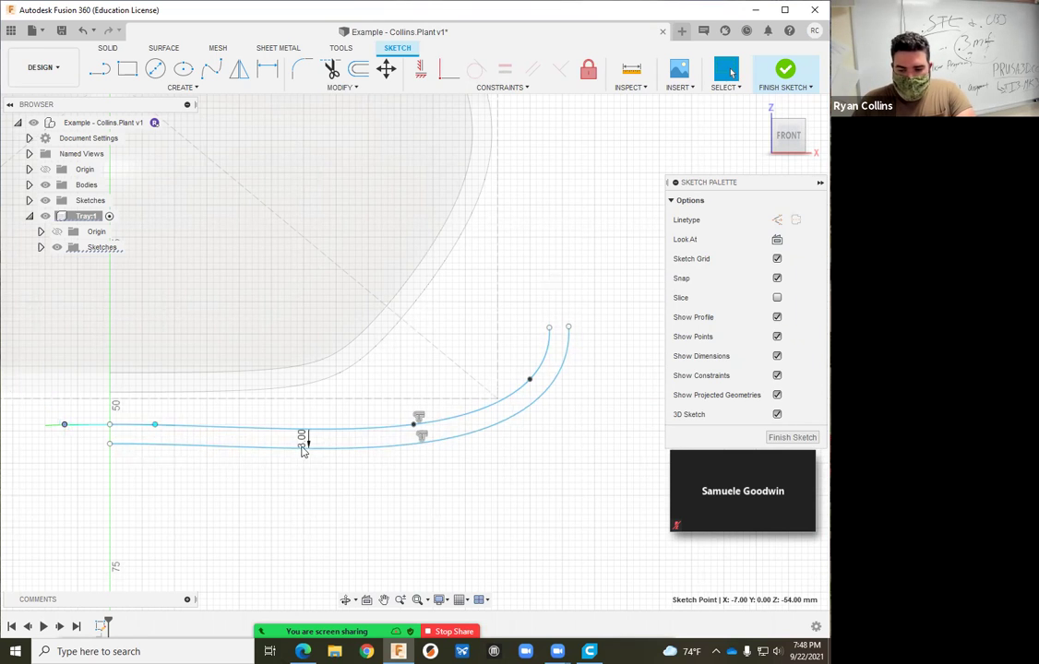
left_click_drag(414, 428, 402, 423)
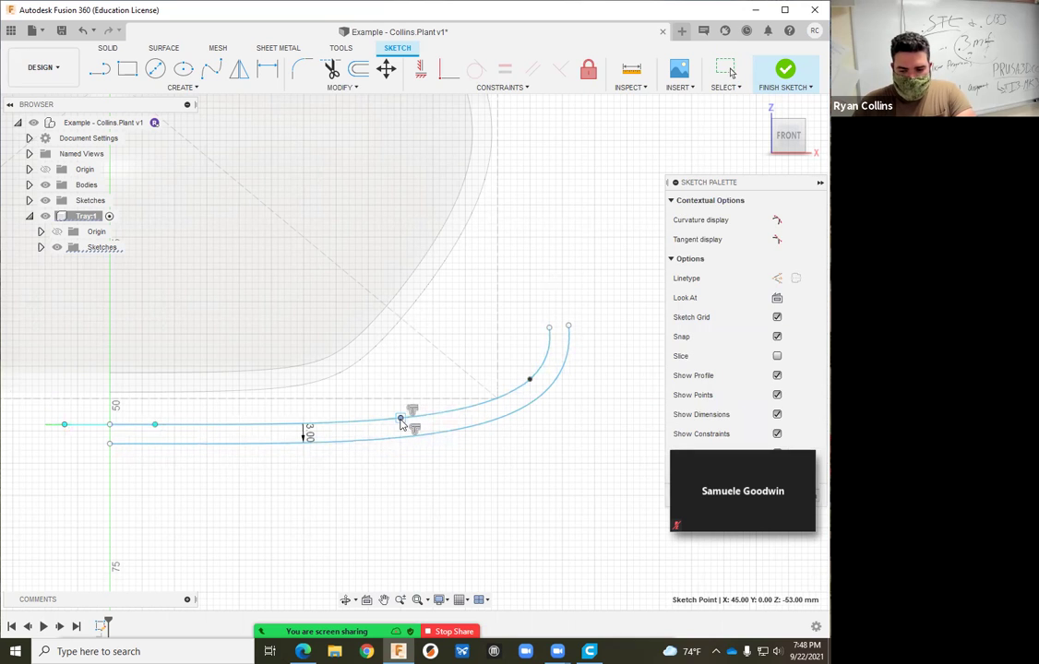
key("Escape")
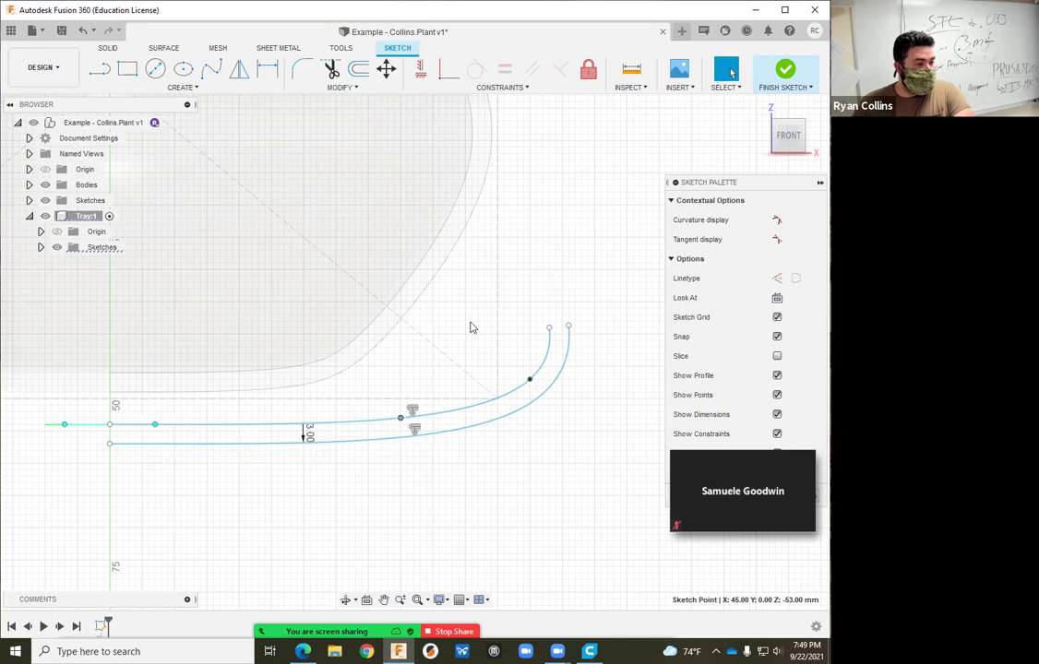
left_click(470, 430)
left_click(461, 412)
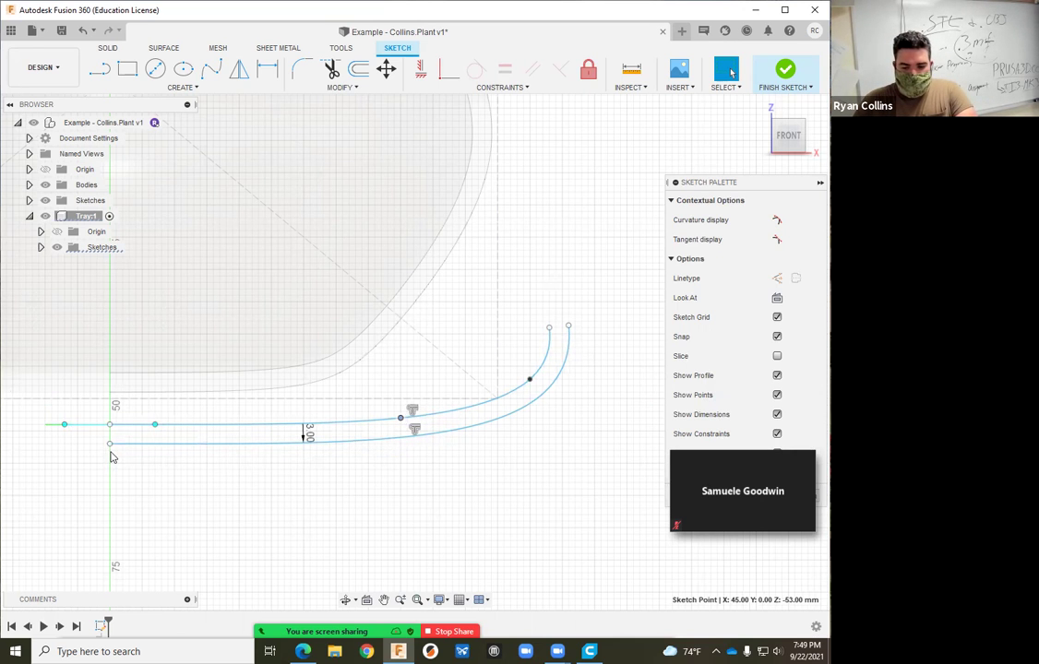
Close the tray profile at the vertical axis with a line joining the inner ends of the two splines.
left_click(100, 69)
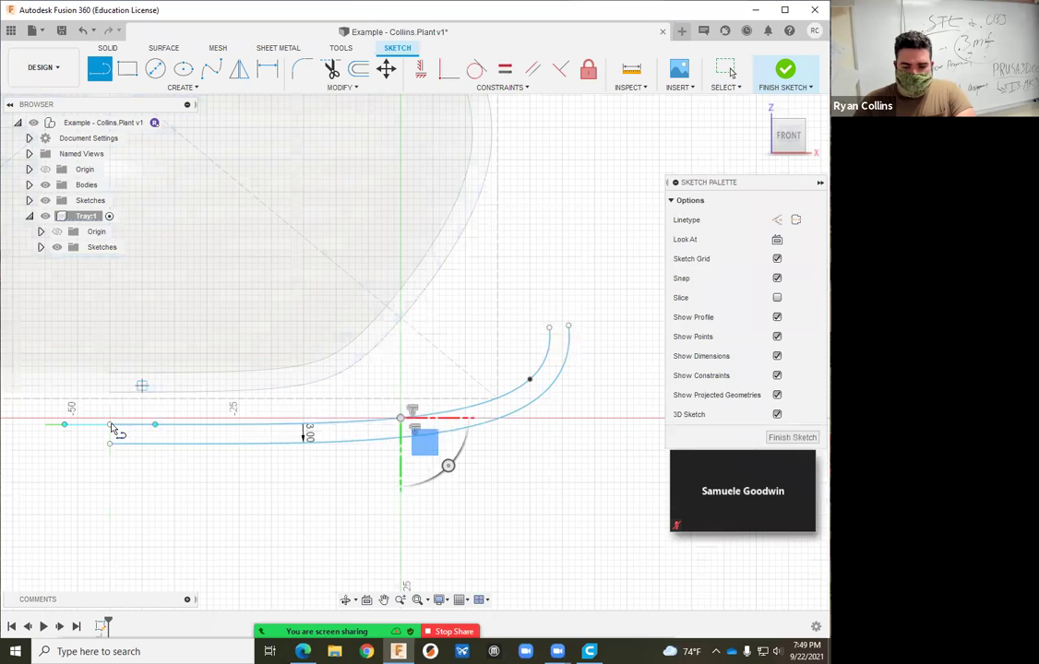
left_click(109, 425)
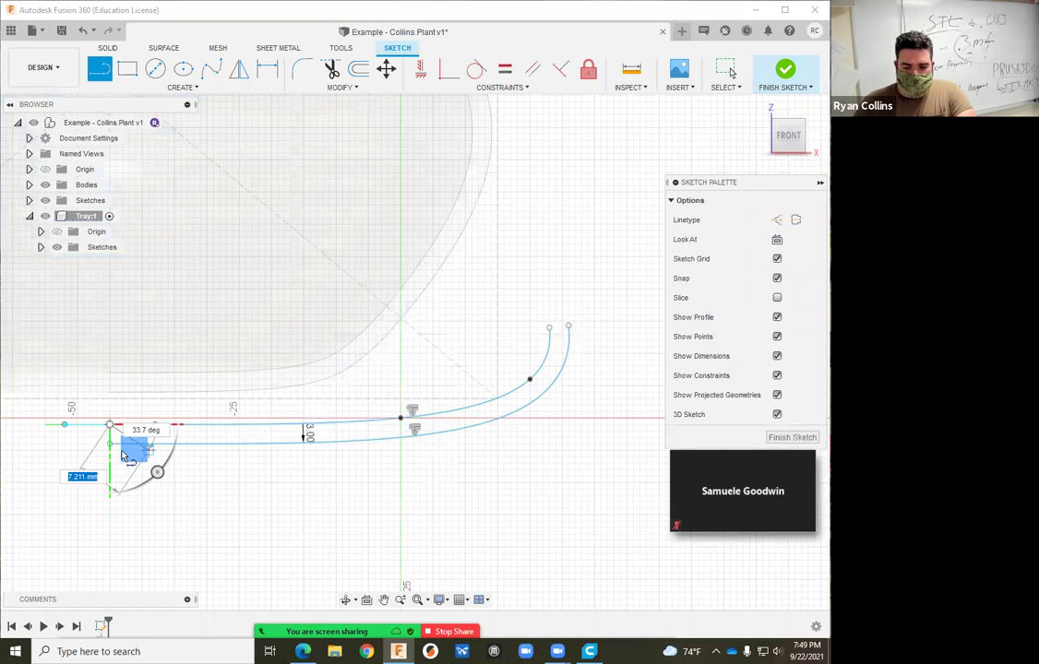
scroll(115, 450, "up", 3)
scroll(118, 450, "up", 3)
left_click(91, 425)
scroll(139, 482, "down", 2)
scroll(200, 524, "down", 5)
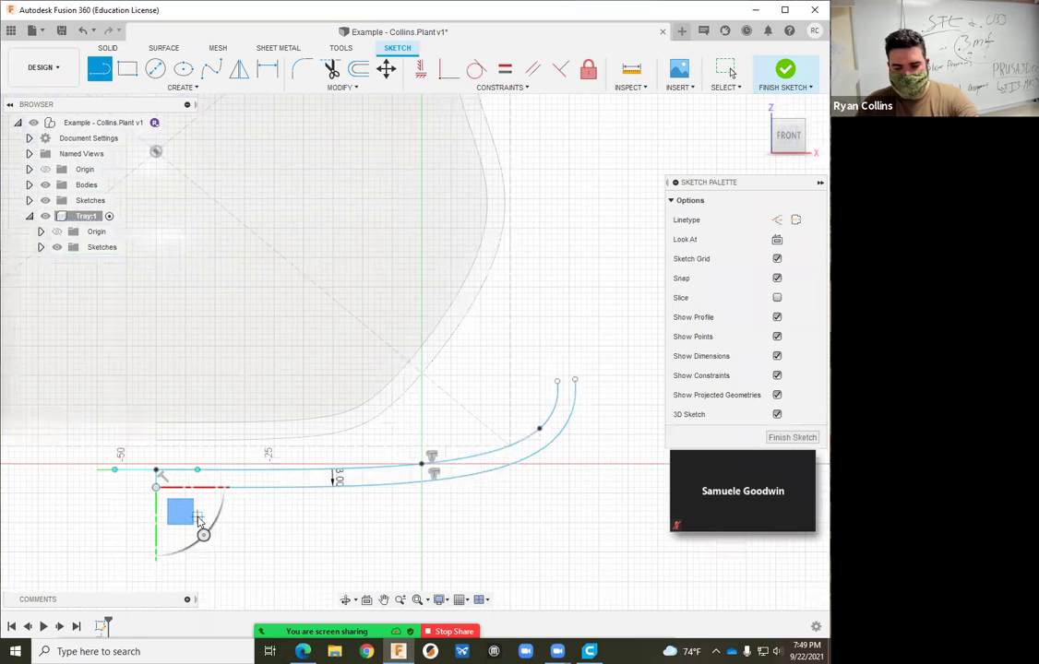
key("Escape")
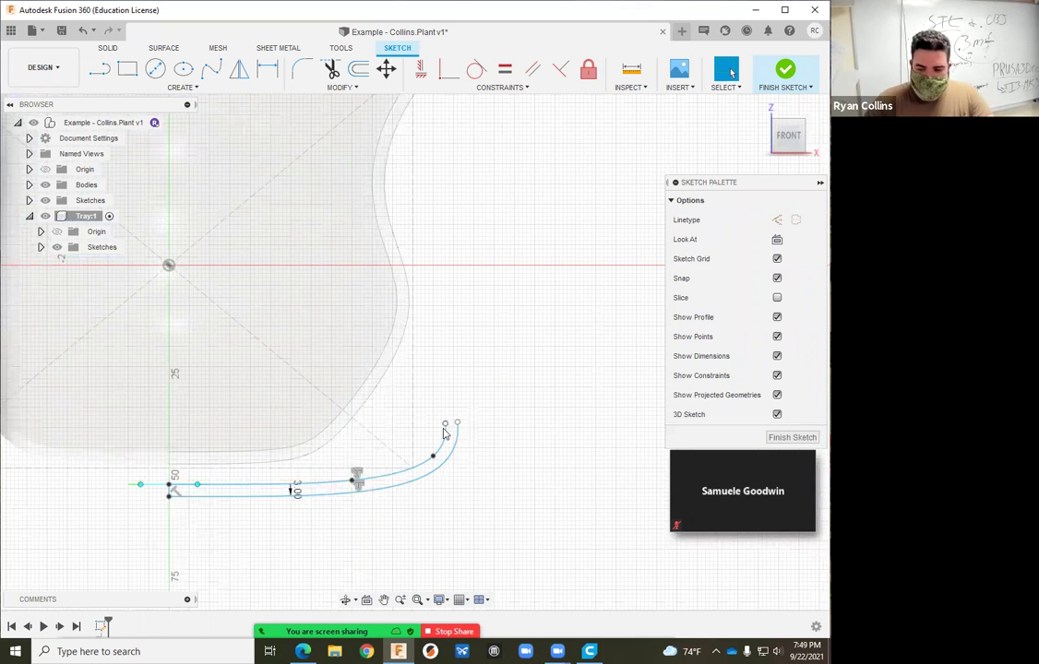
Draw a construction line between the upper open ends of the two tray splines at the rim.
scroll(452, 429, "up", 1)
scroll(452, 429, "up", 3)
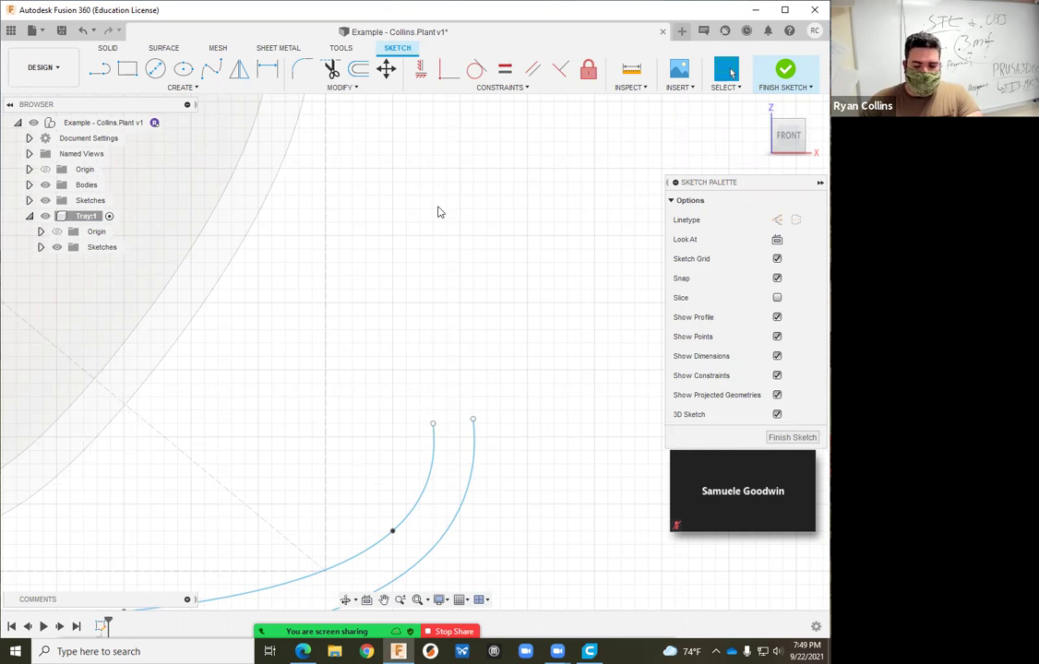
key("l")
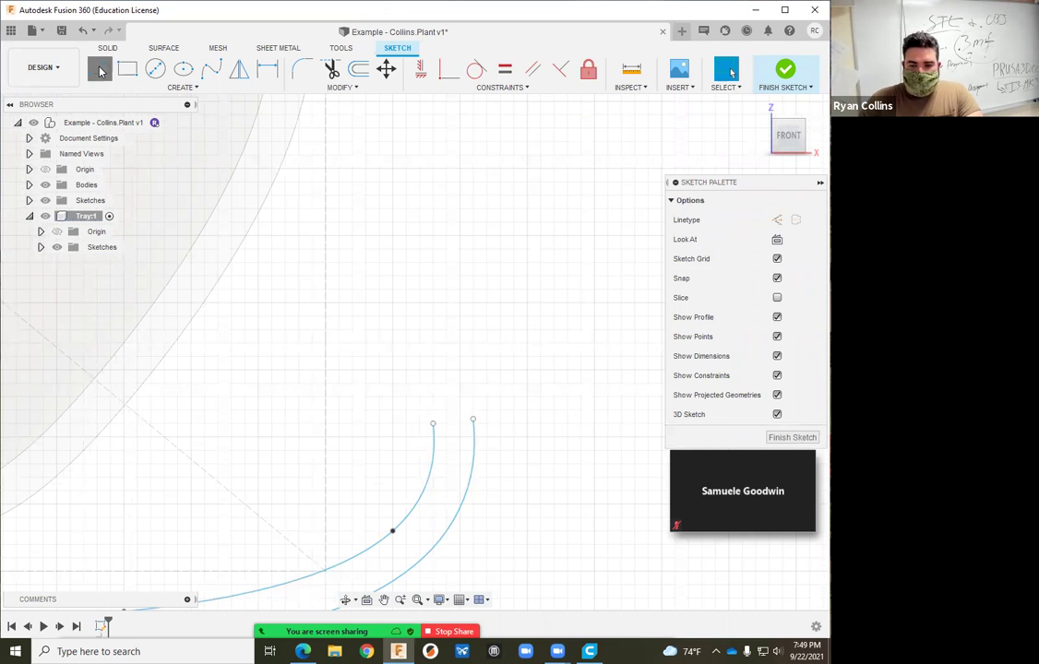
left_click(776, 222)
left_click(433, 423)
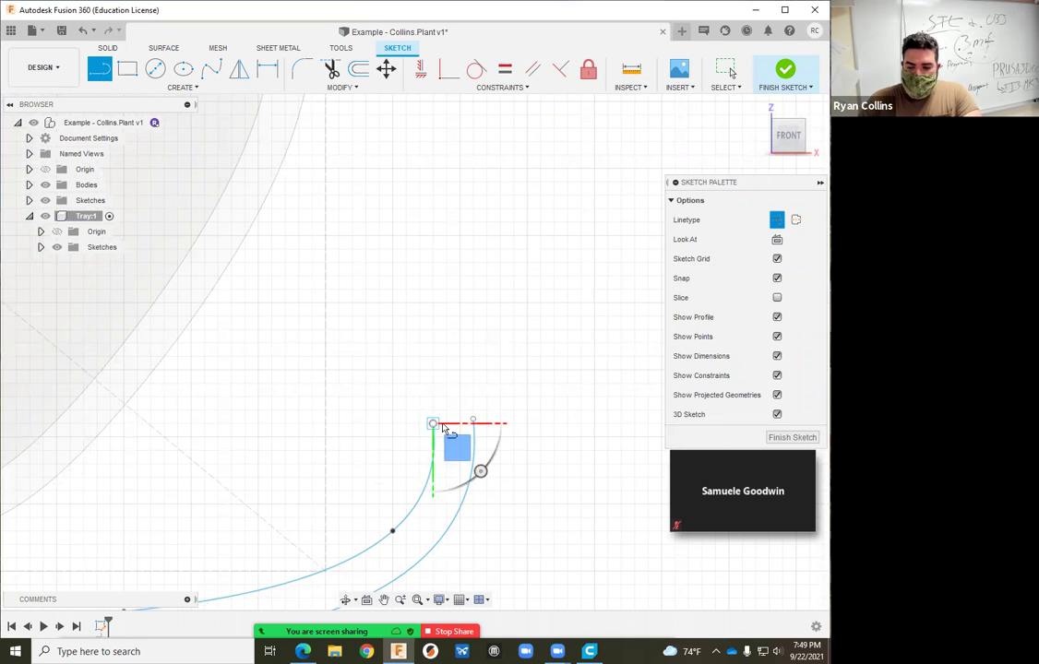
left_click(473, 420)
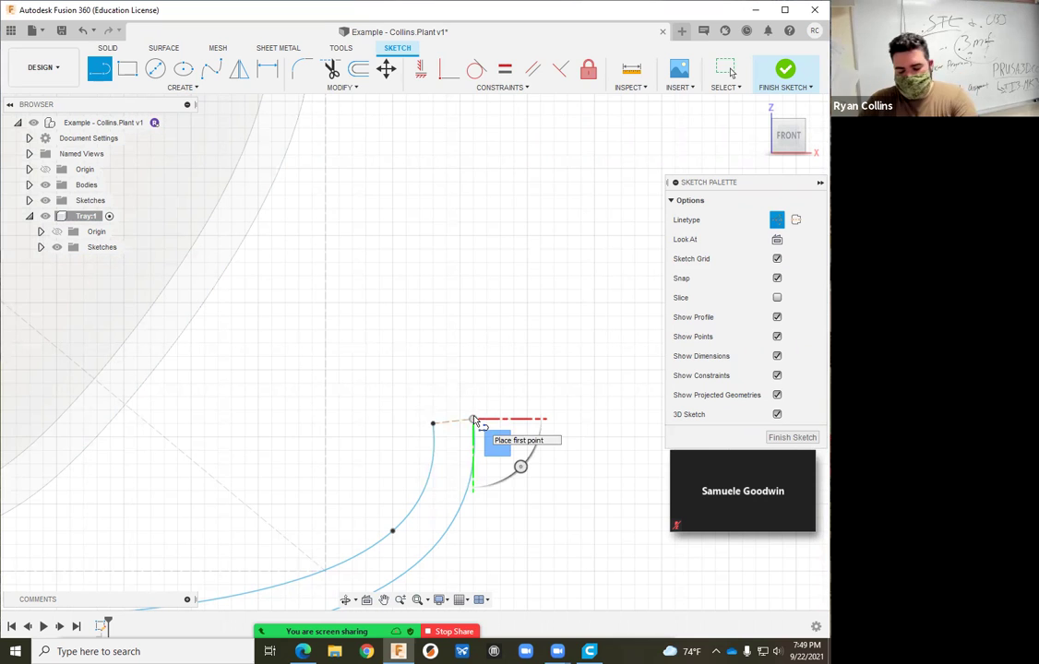
Draw a 4 mm diameter circle centred on the midpoint of the construction line at the tray's rim.
key("Escape")
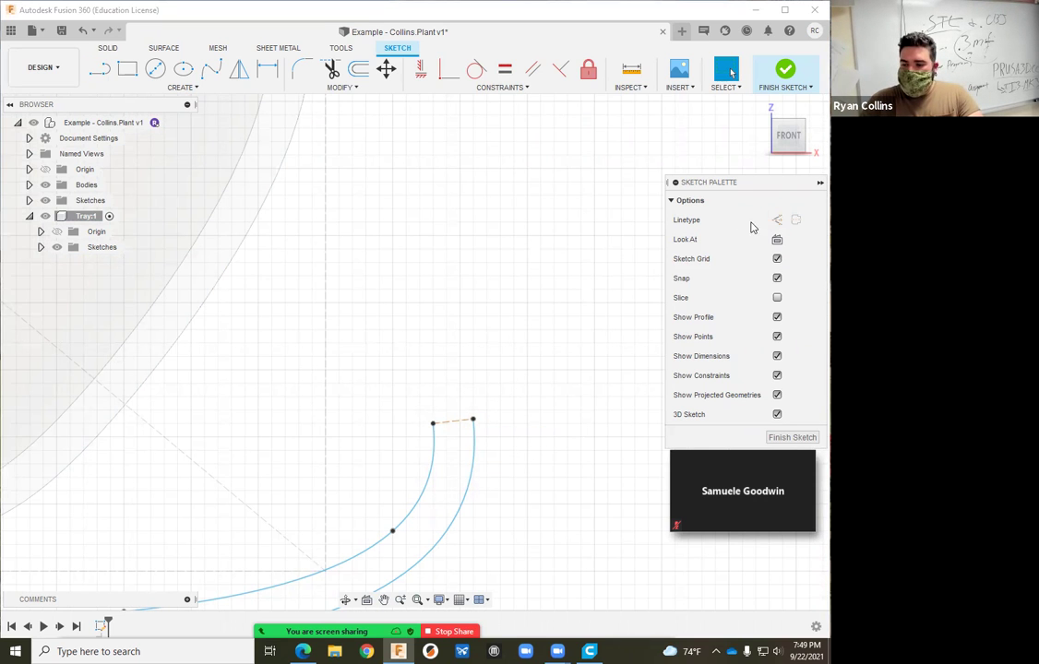
left_click(155, 69)
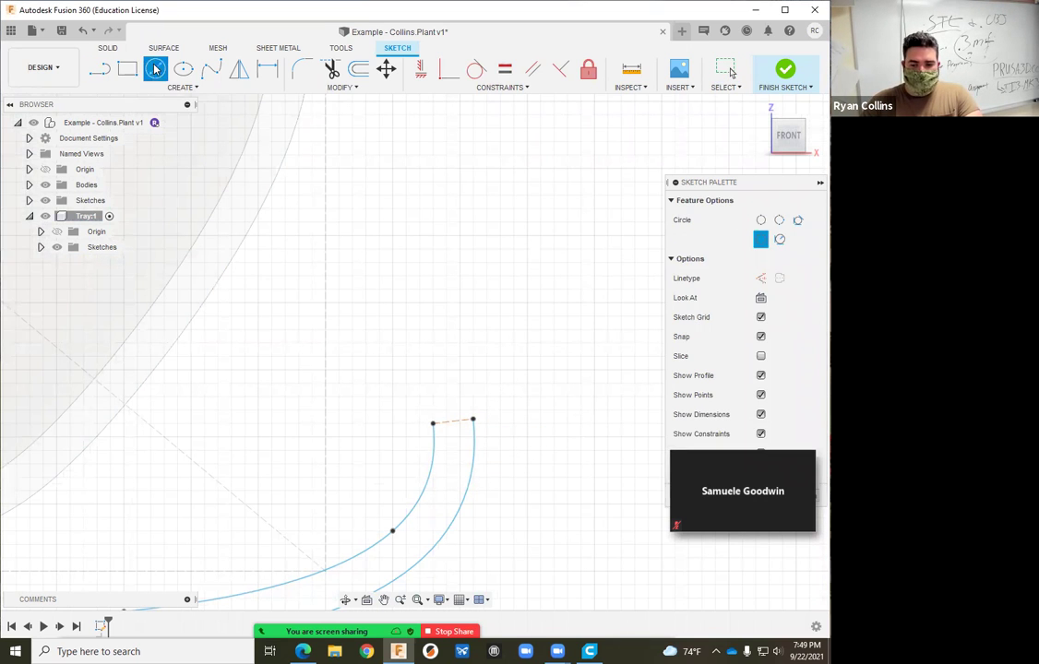
scroll(471, 396, "up", 5)
middle_click_drag(459, 280, 459, 262)
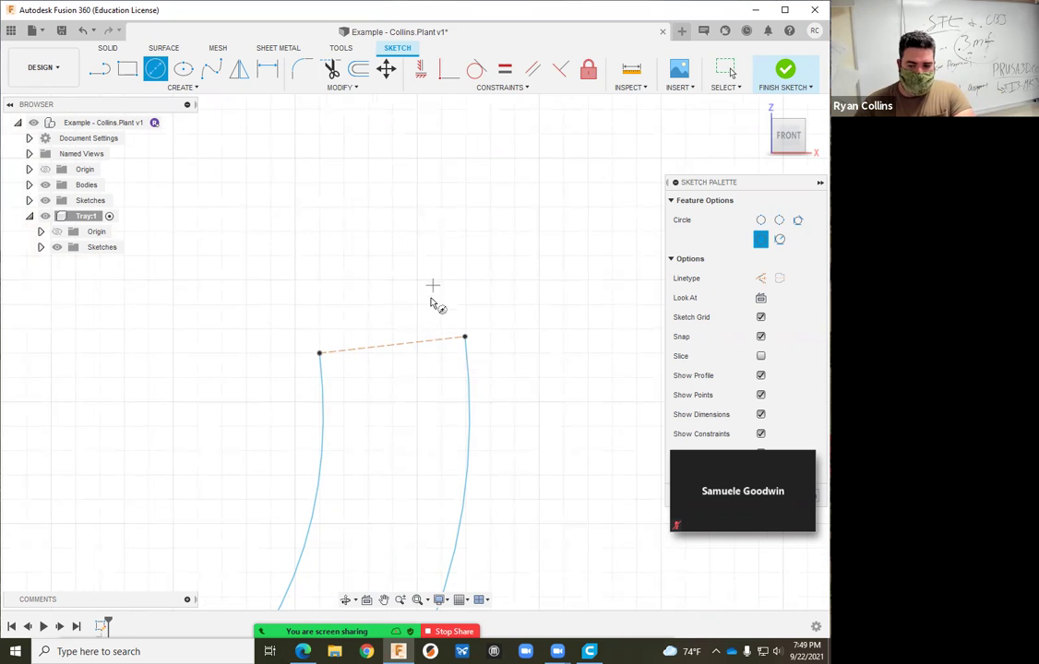
left_click(391, 345)
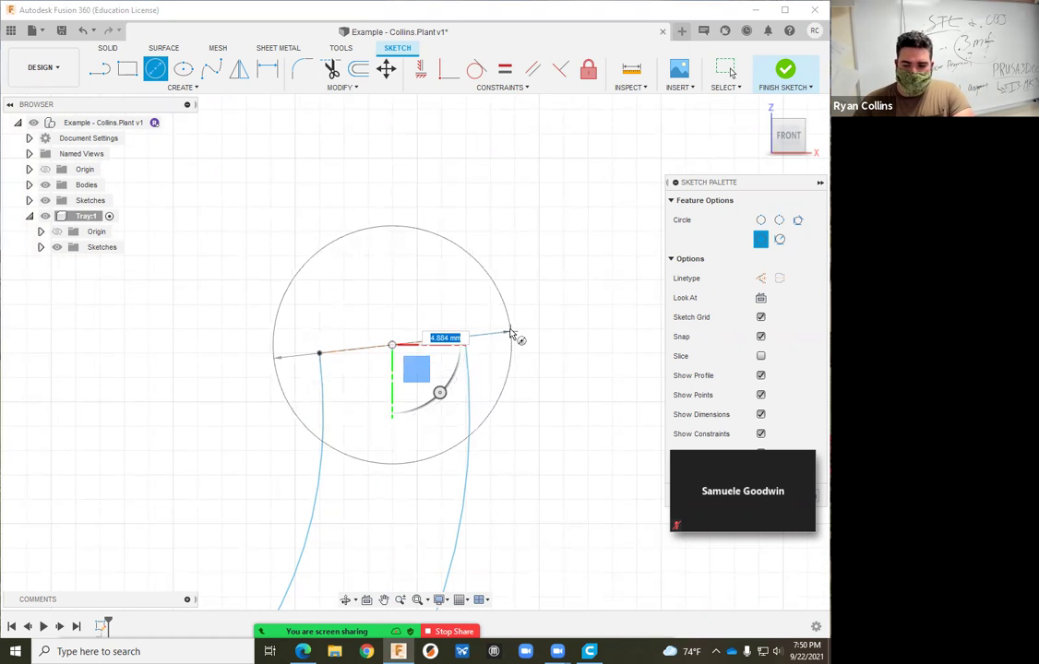
type("4")
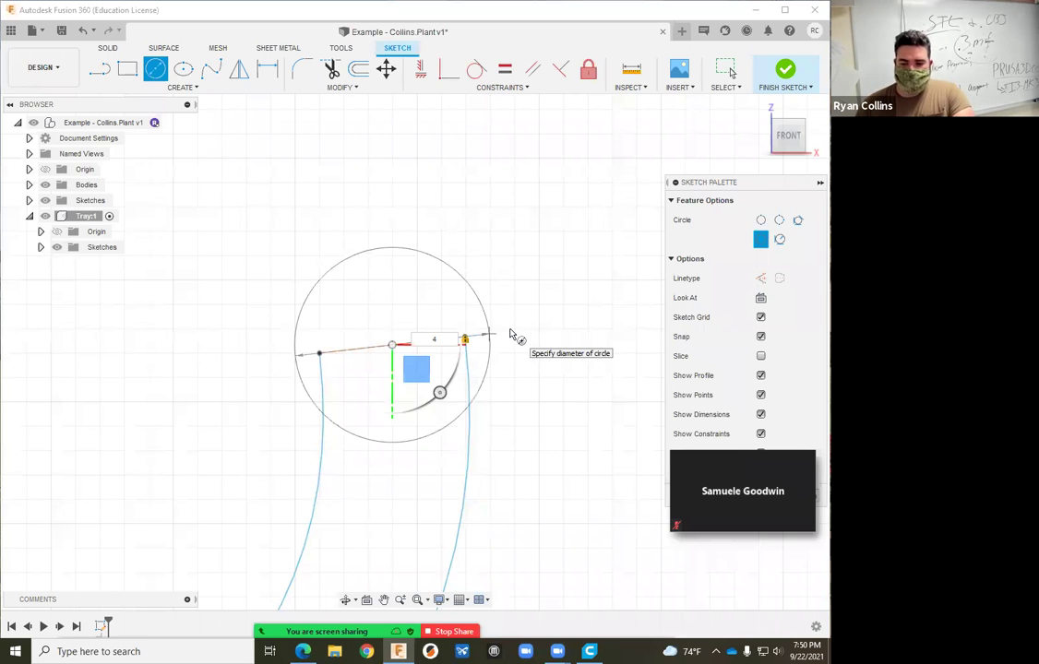
key("Return")
key("Escape")
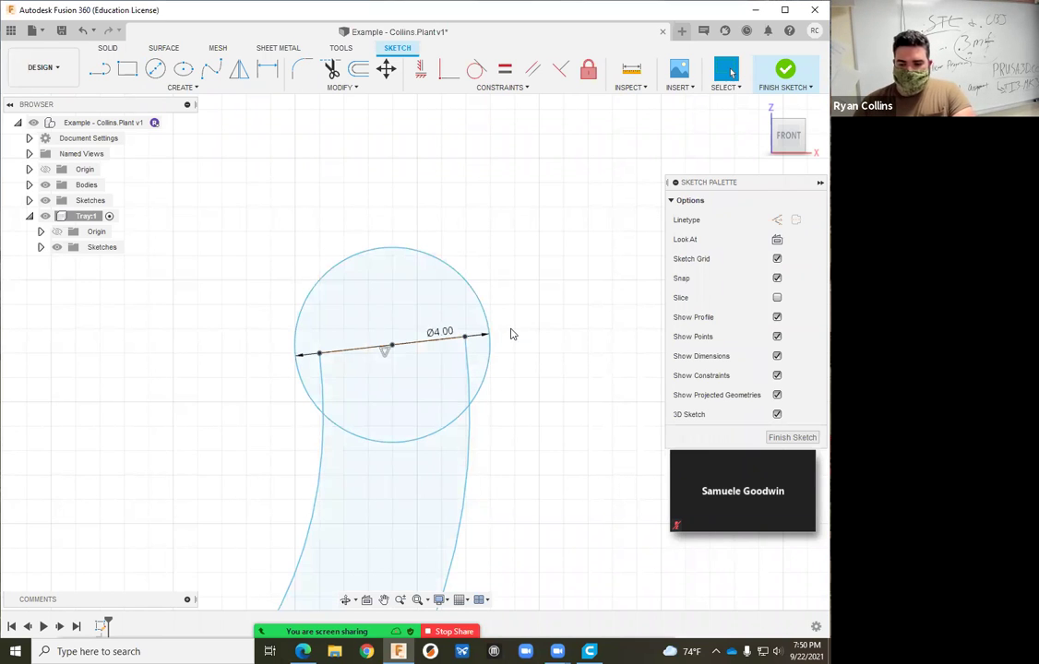
Trim the spline ends inside the rim circle and the circle's lower arc between the splines, and finish the sketch.
scroll(513, 334, "down", 2)
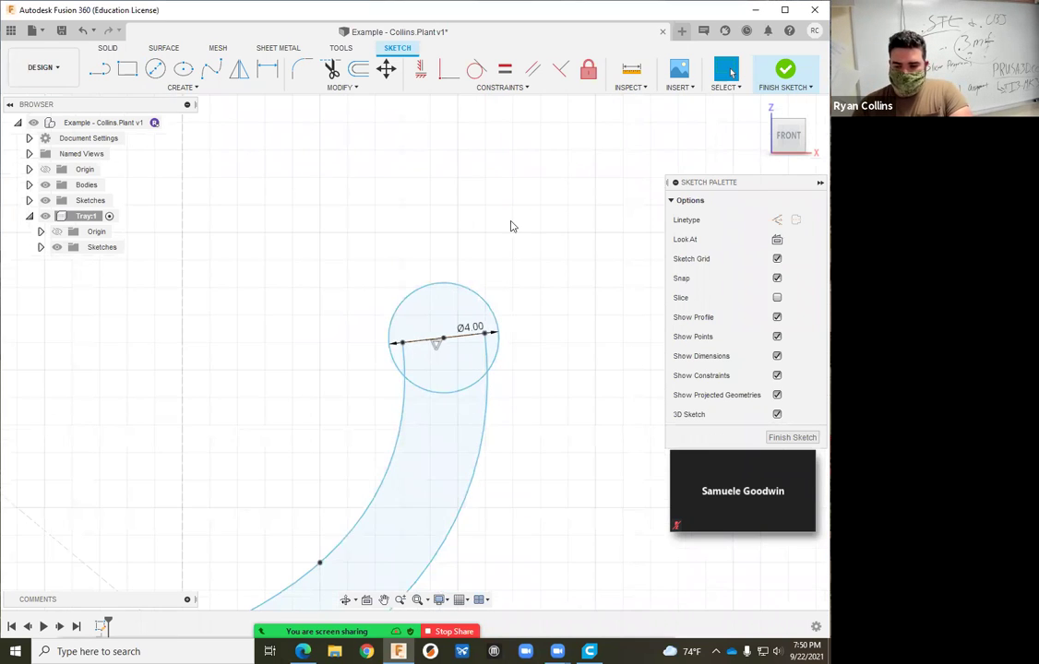
left_click(331, 68)
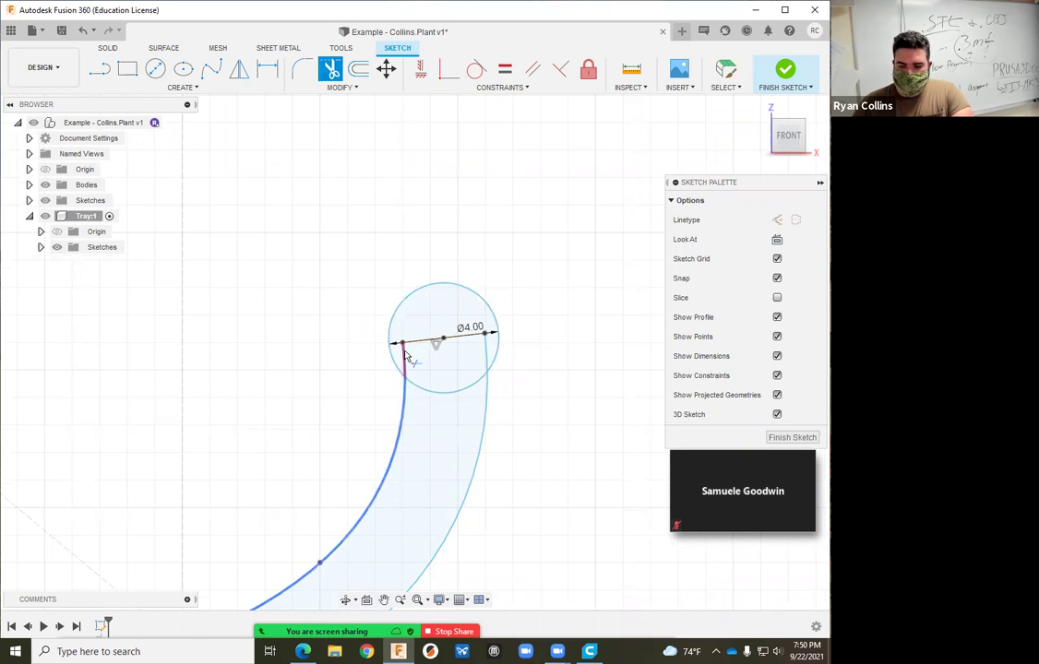
left_click(400, 354)
left_click(444, 394)
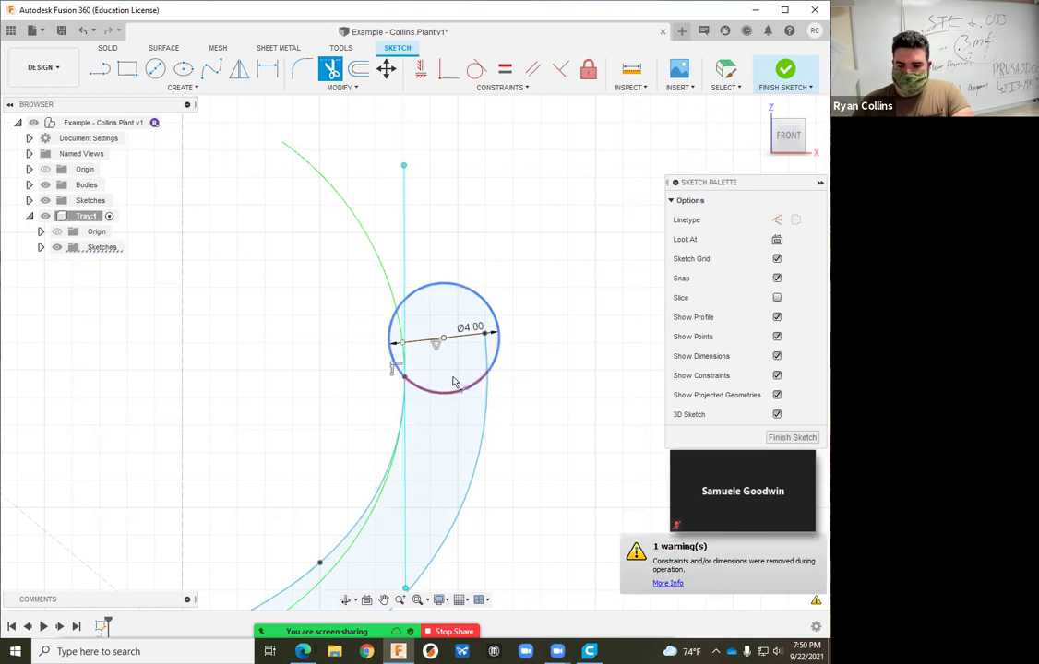
scroll(572, 406, "down", 10)
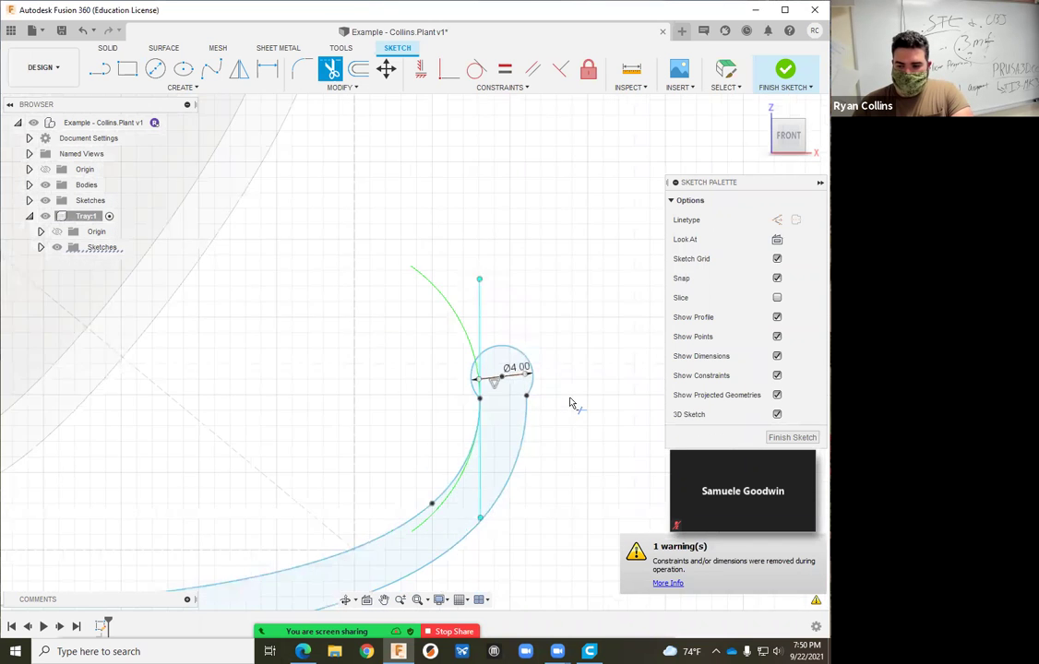
key("Escape")
middle_click_drag(441, 270, 462, 158)
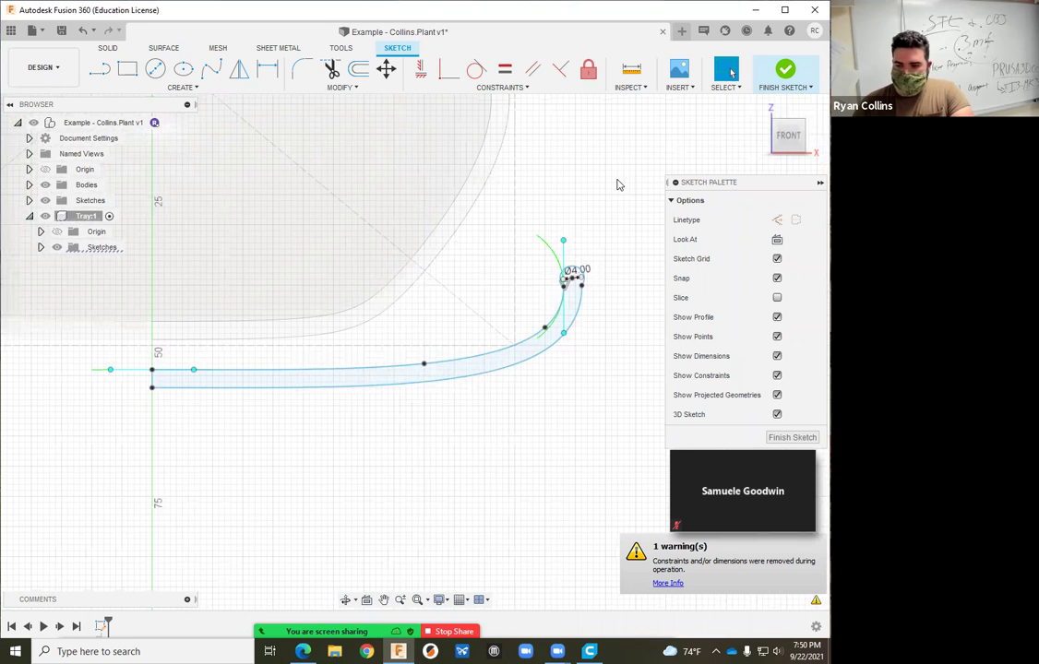
left_click(784, 70)
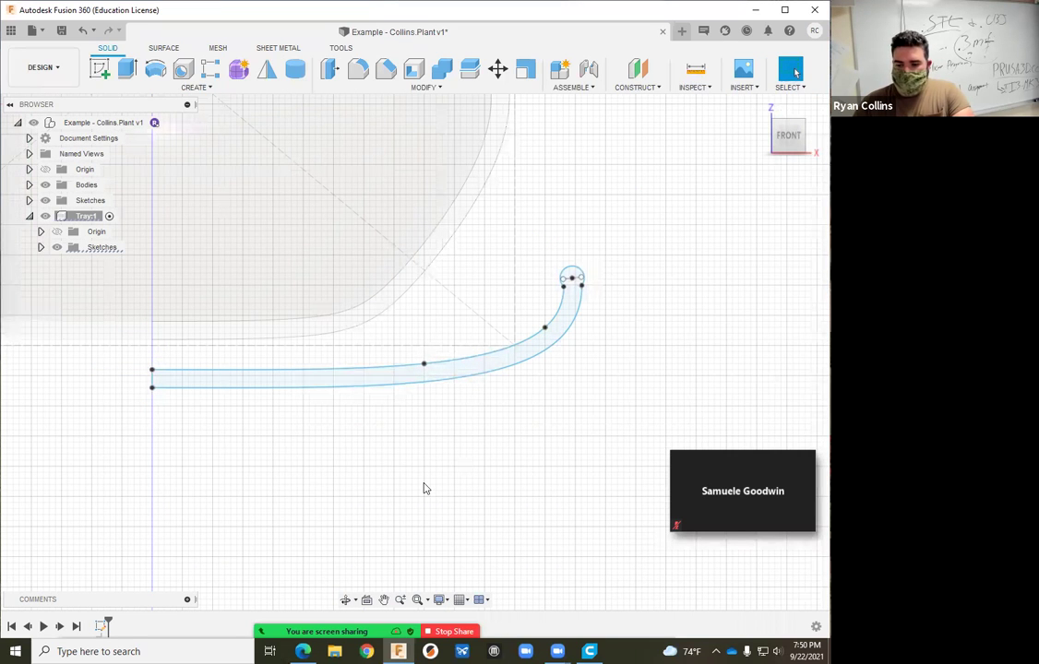
Revolve the tray profile 360 degrees about the vertical Z axis as a new body.
left_click(155, 69)
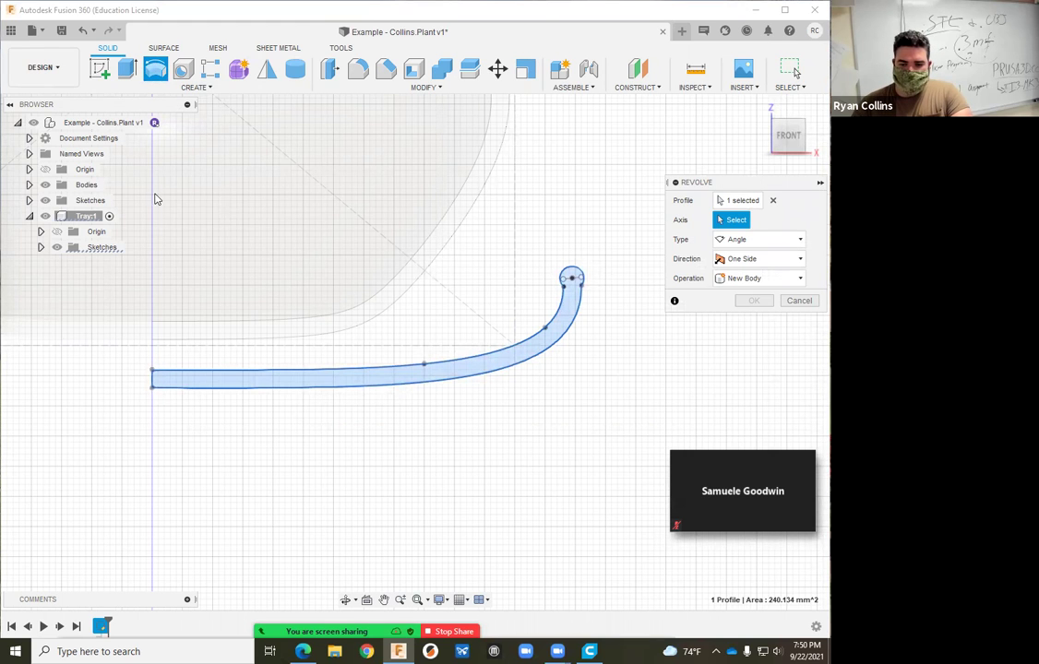
scroll(164, 296, "down", 5)
middle_click_drag(175, 181, 188, 275)
left_click(175, 272)
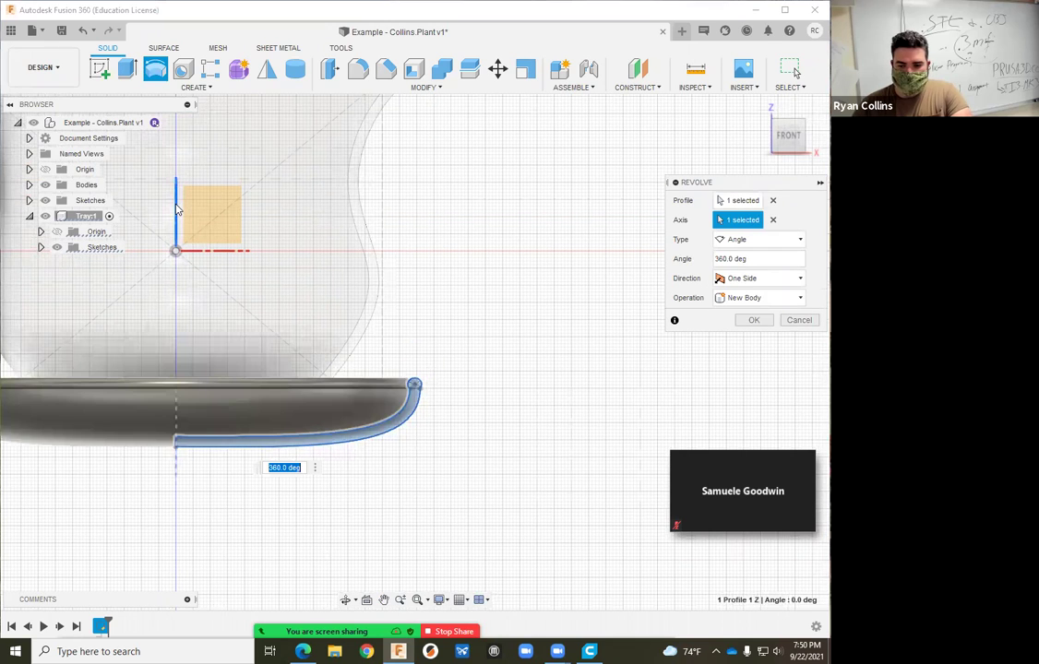
left_click(766, 109)
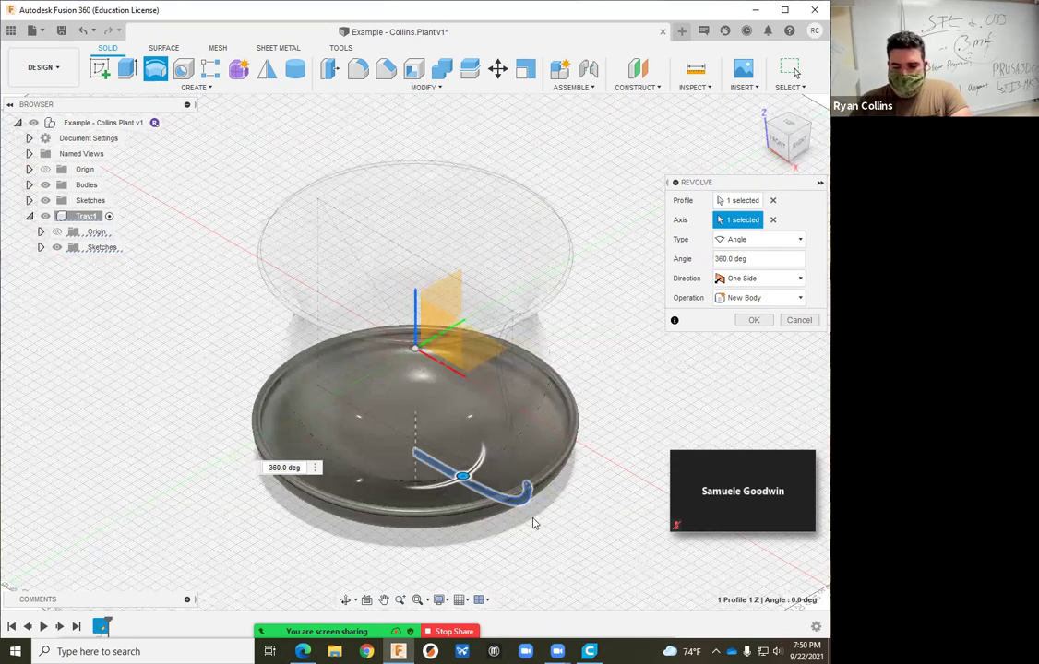
scroll(524, 555, "up", 3)
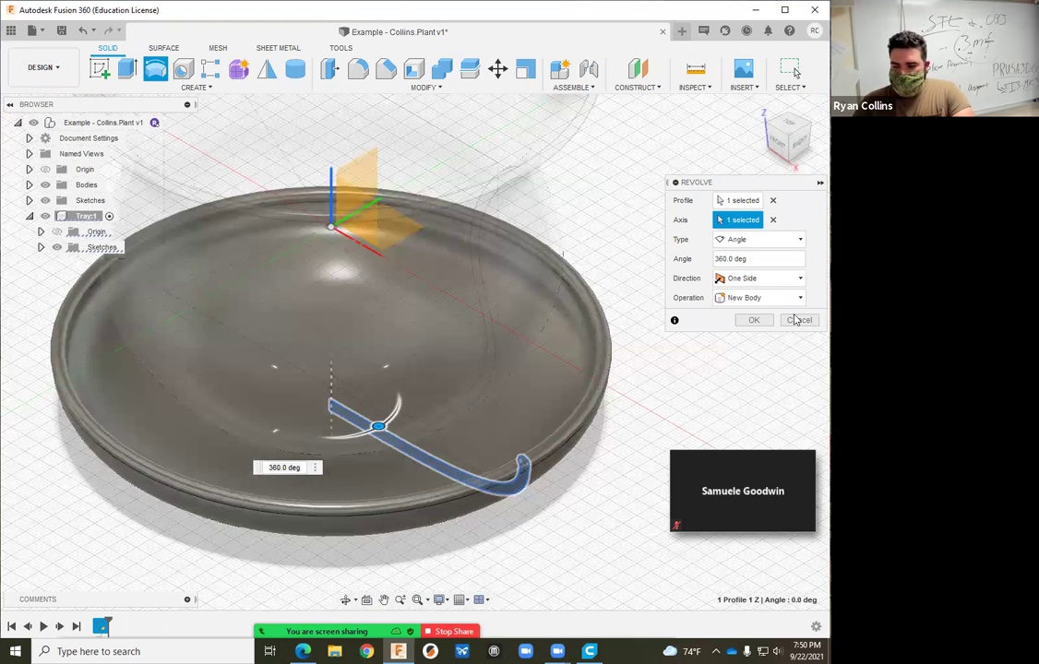
left_click(754, 320)
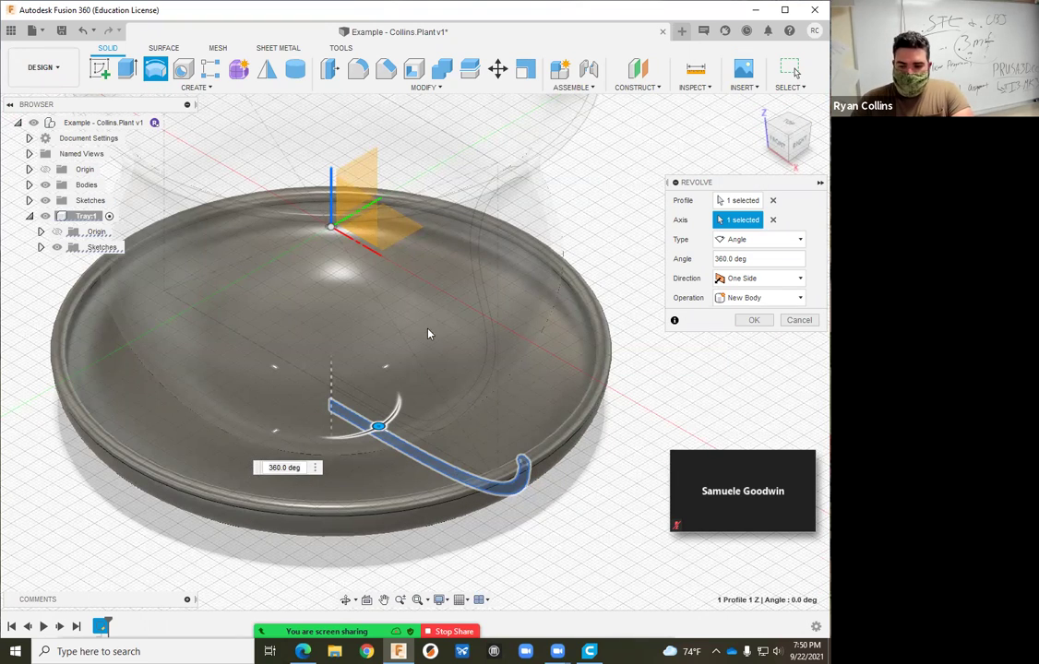
left_click(783, 298)
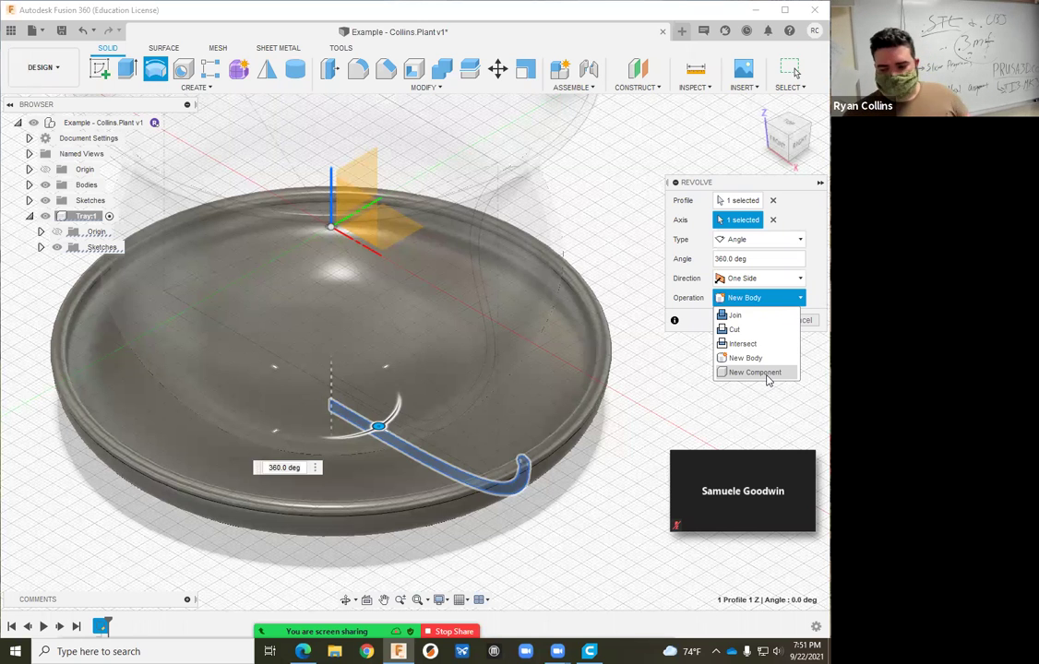
left_click(809, 279)
left_click(753, 322)
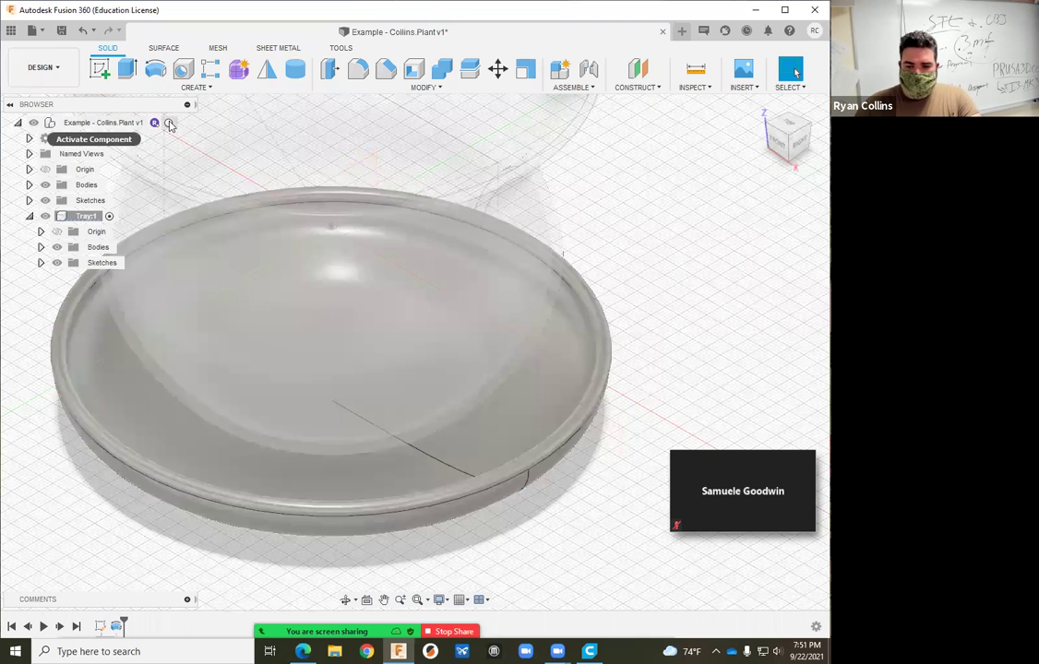
Activate the top-level component and turn on component color cycling to tell the pot and tray apart.
left_click(168, 124)
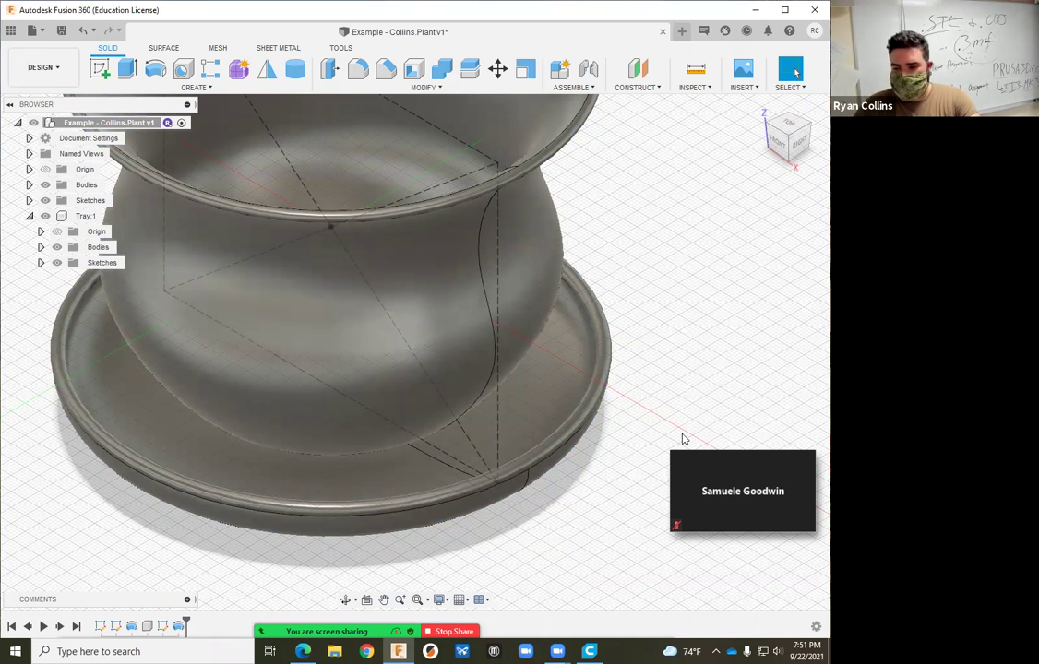
key("shift+n")
middle_click_drag(664, 397, 687, 385, "shift")
key("F6")
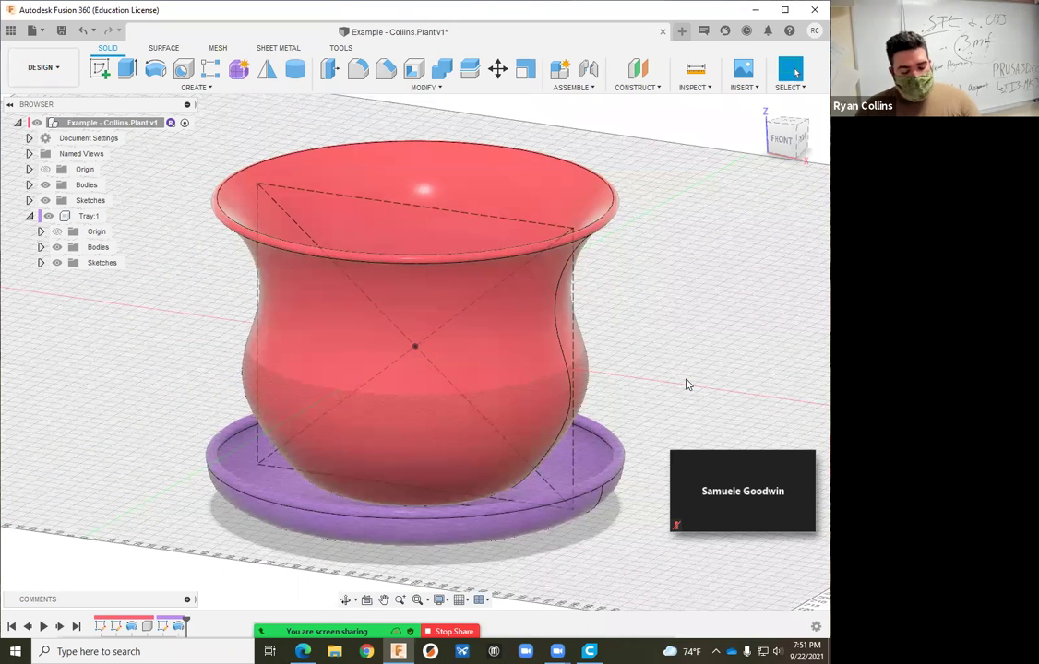
key("shift+n")
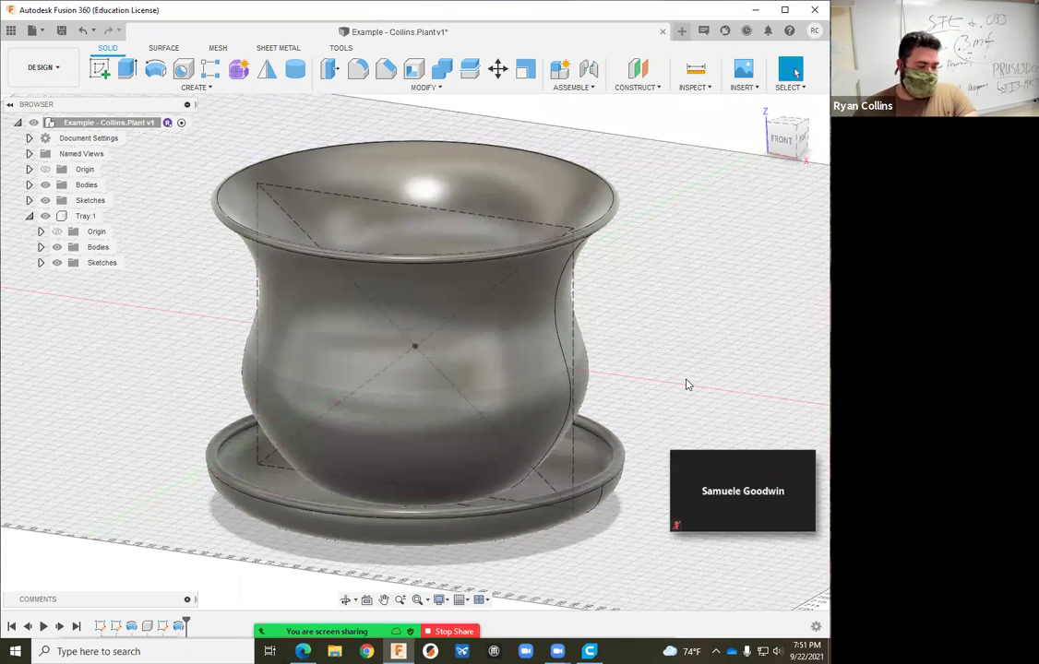
key("shift+n")
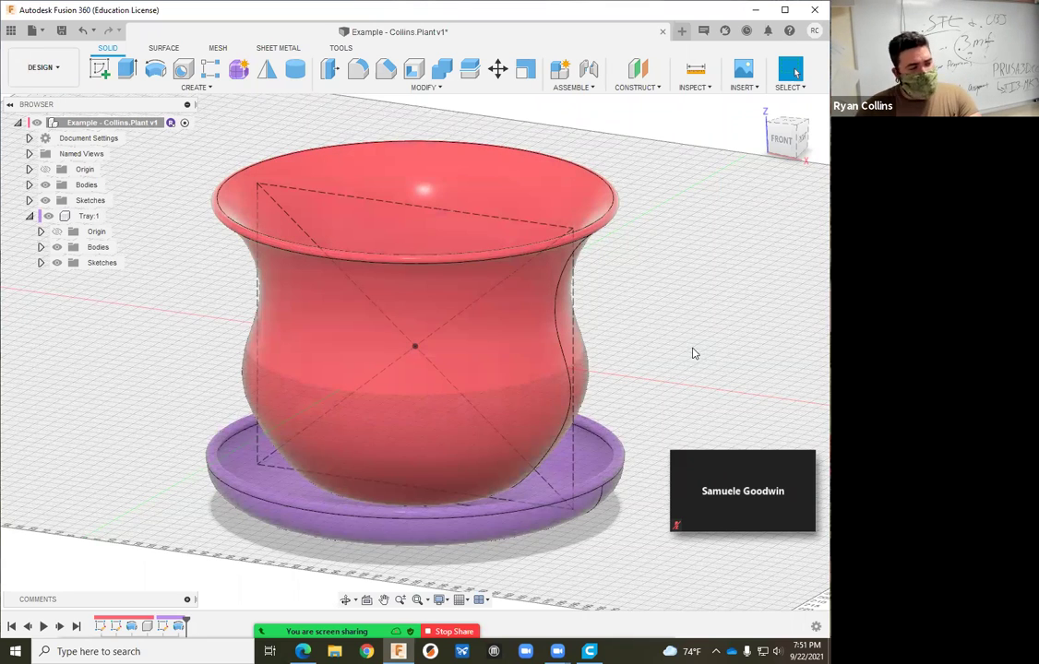
key("shift+n")
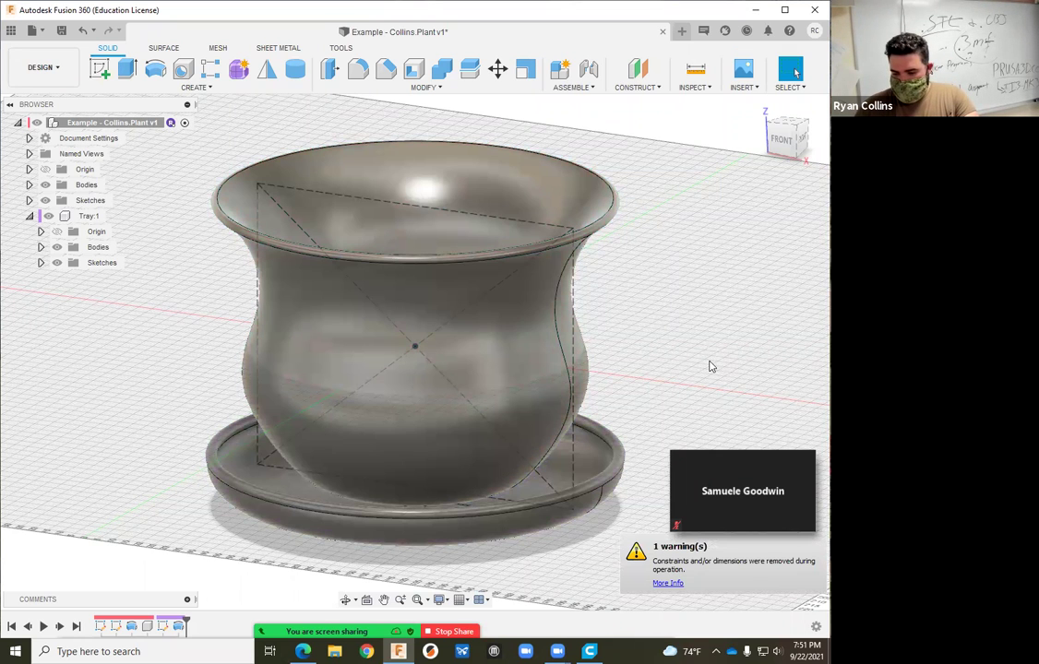
Apply the smooth Glass (Blue) appearance to the pot body.
key("a")
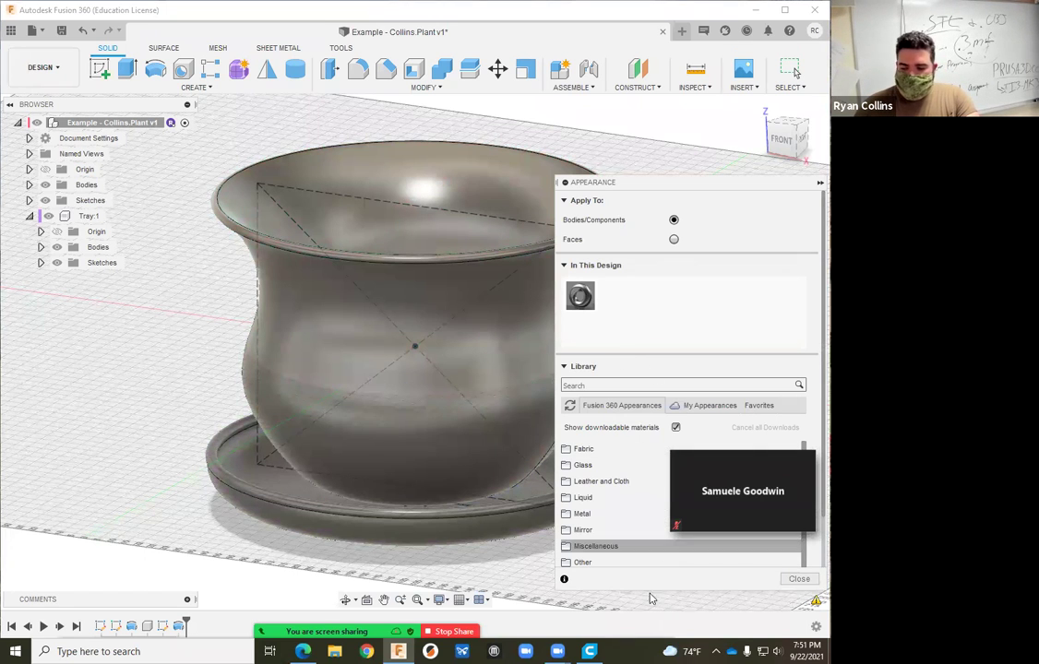
left_click(591, 468)
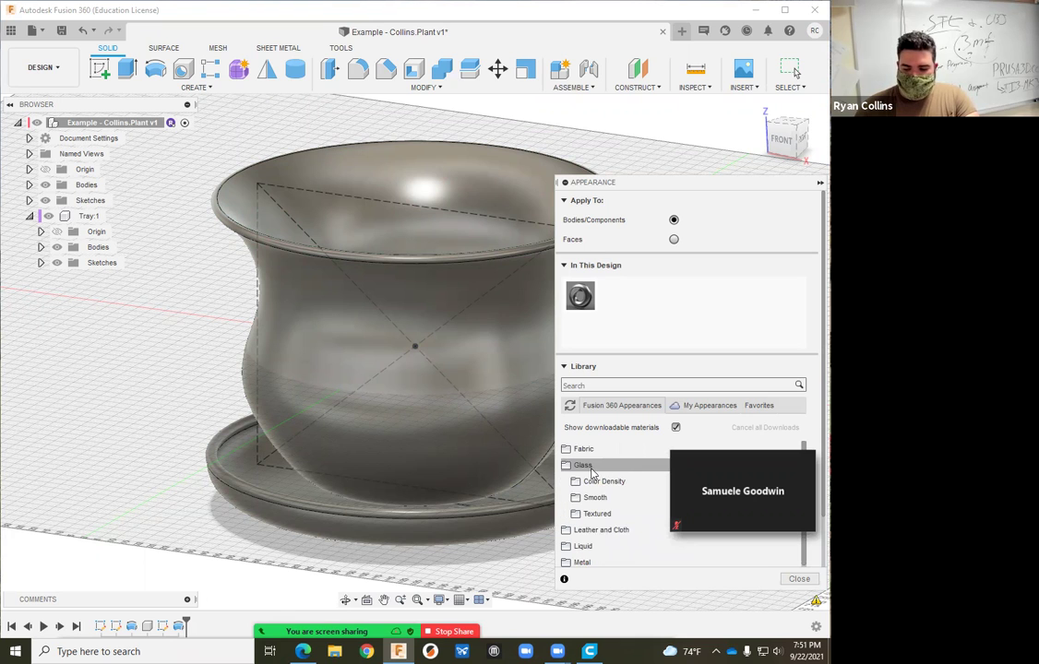
scroll(613, 475, "down", 2)
scroll(615, 478, "up", 2)
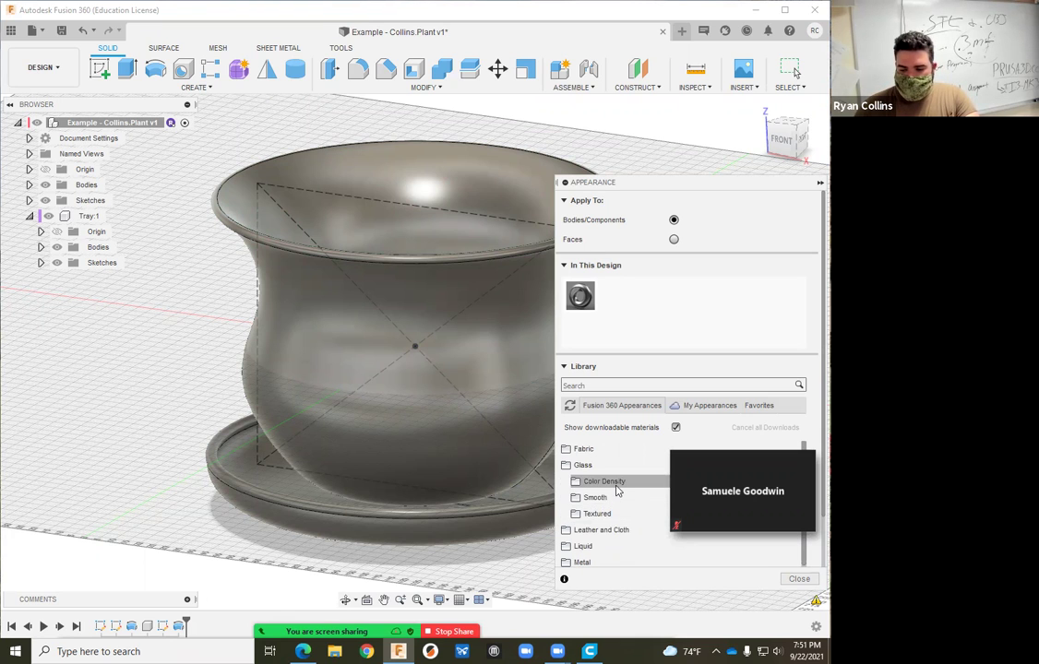
left_click(609, 498)
scroll(627, 516, "down", 3)
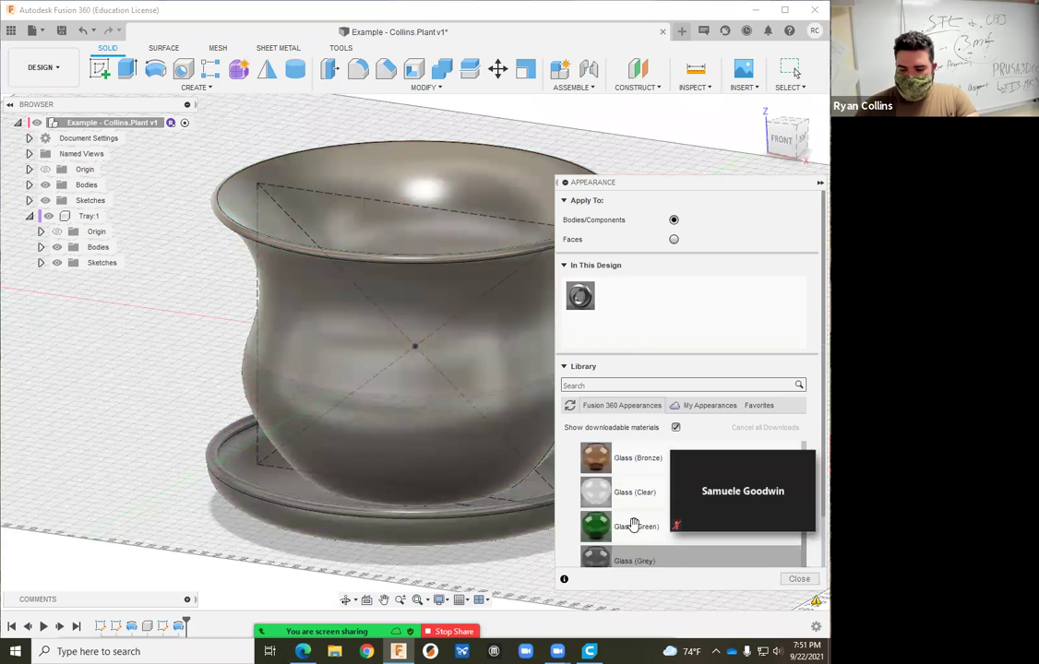
scroll(613, 503, "up", 3)
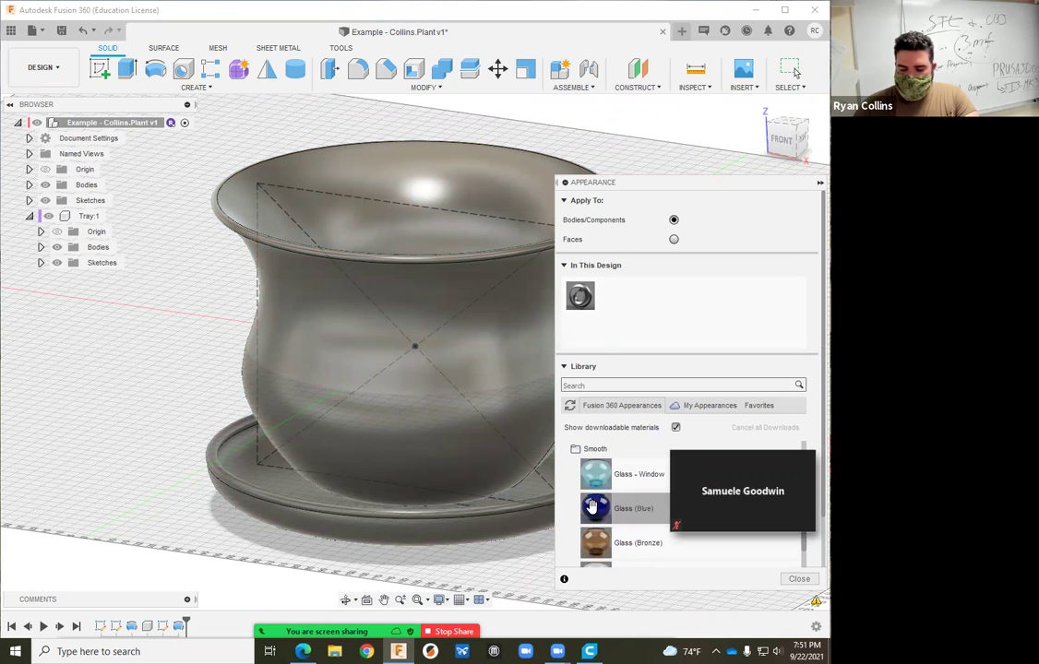
left_click_drag(595, 505, 371, 360)
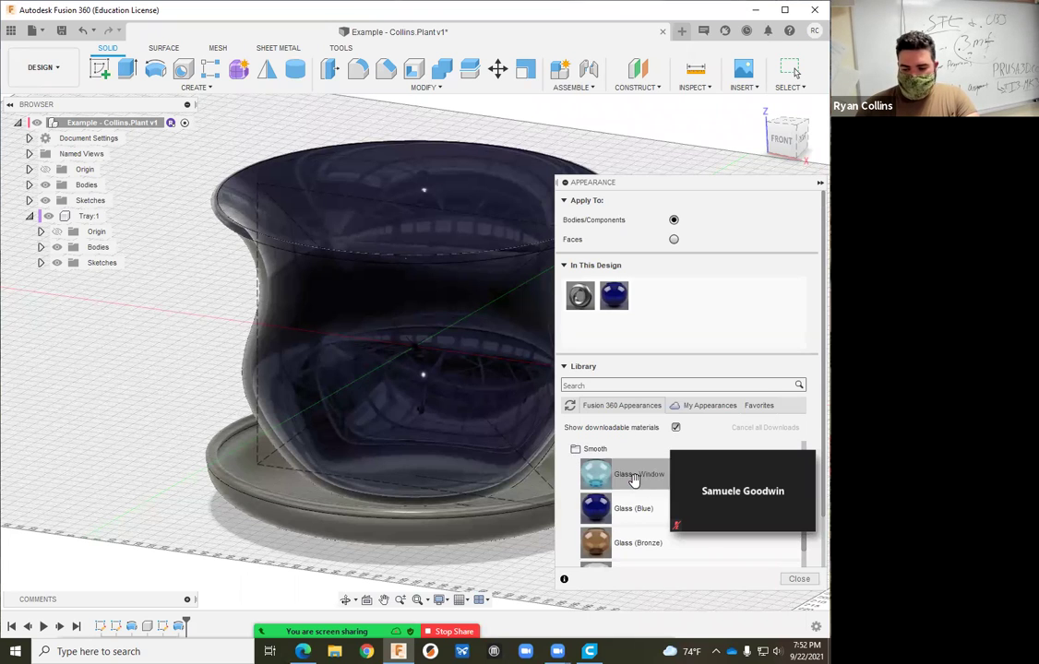
Apply the Mirror appearance to the tray and turn off component color cycling.
scroll(634, 478, "down", 5)
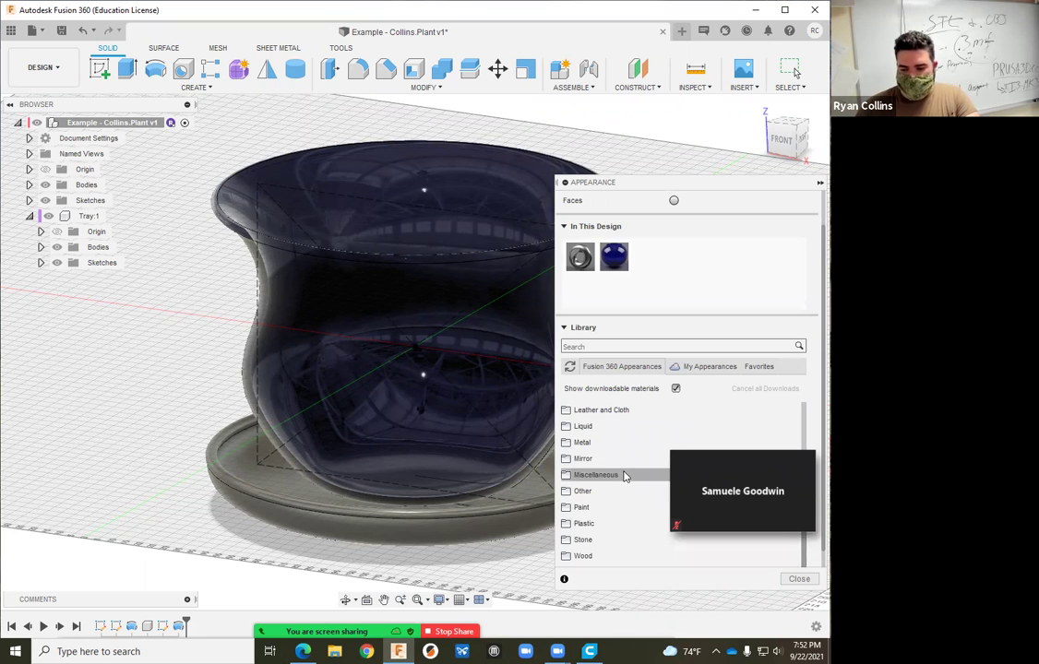
left_click(598, 458)
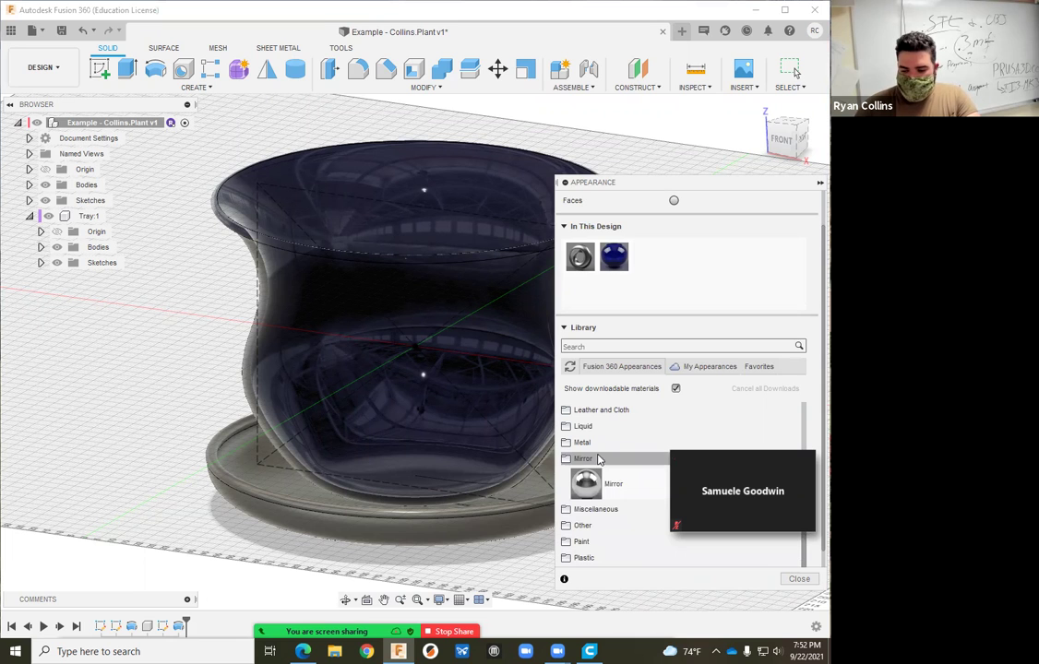
left_click_drag(586, 482, 440, 530)
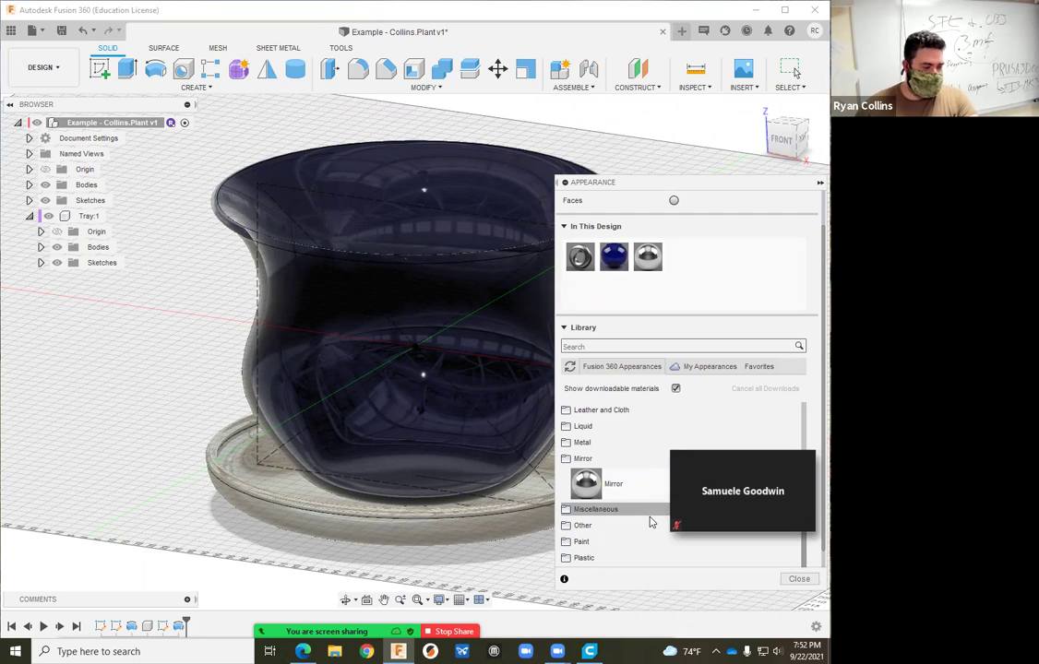
left_click(801, 580)
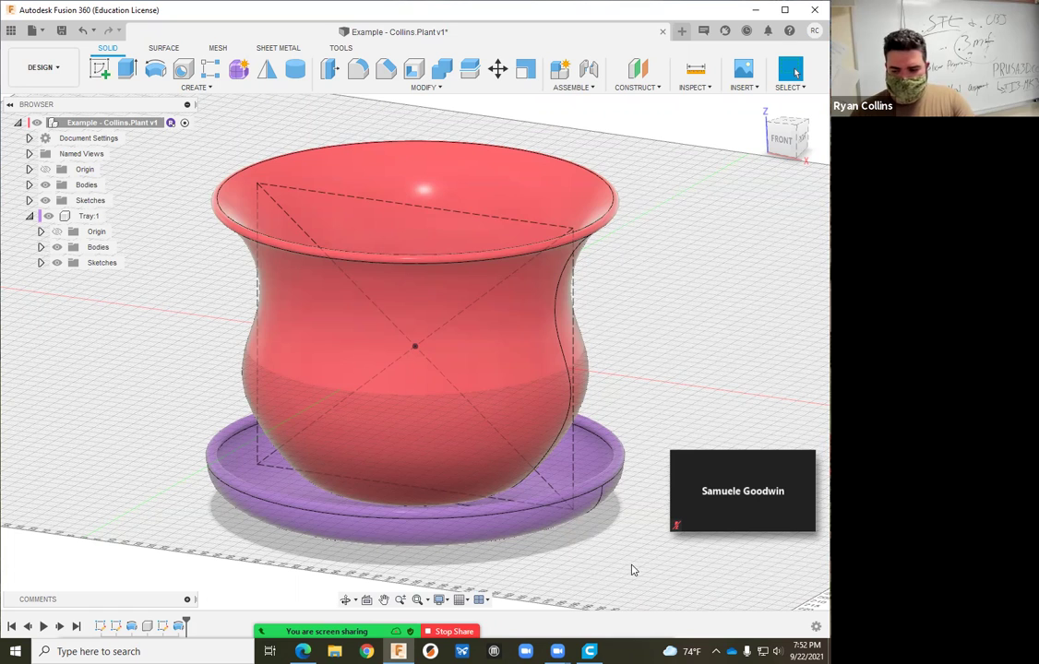
key("shift+n")
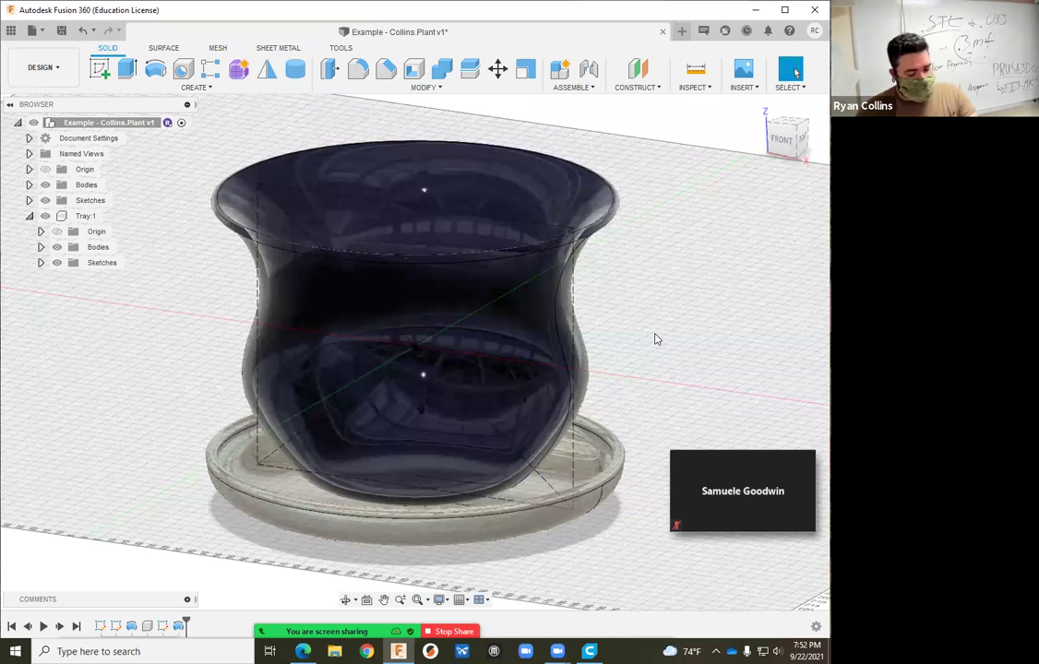
Turn component color cycling back on and view the pot and tray from the front.
key("shift+n")
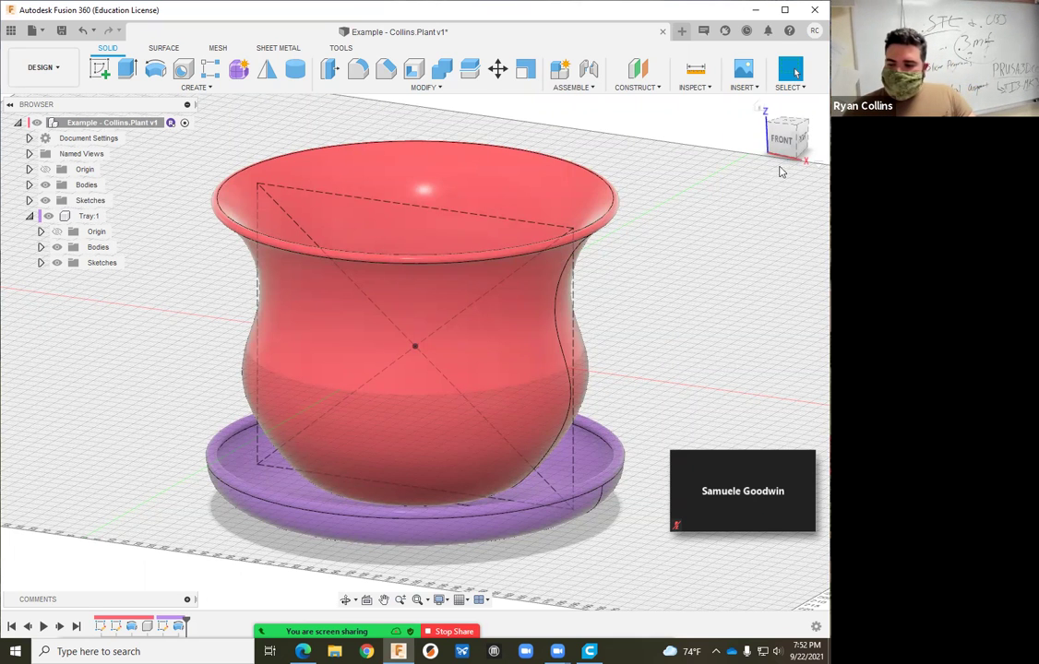
left_click(782, 139)
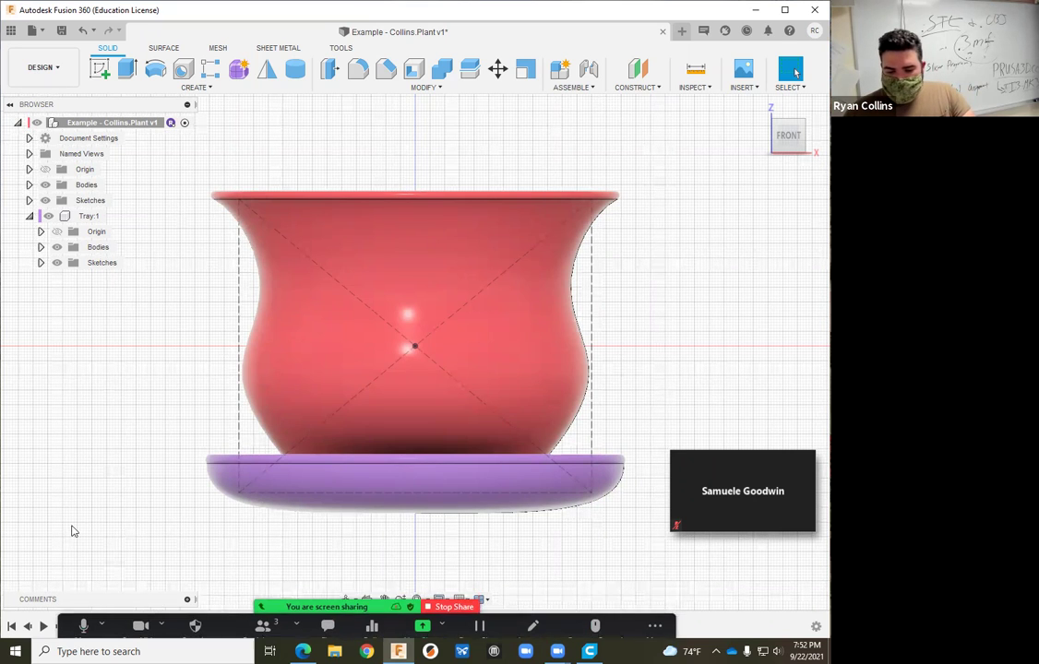
Activate the Tray component and open its profile sketch for editing.
left_click(163, 626)
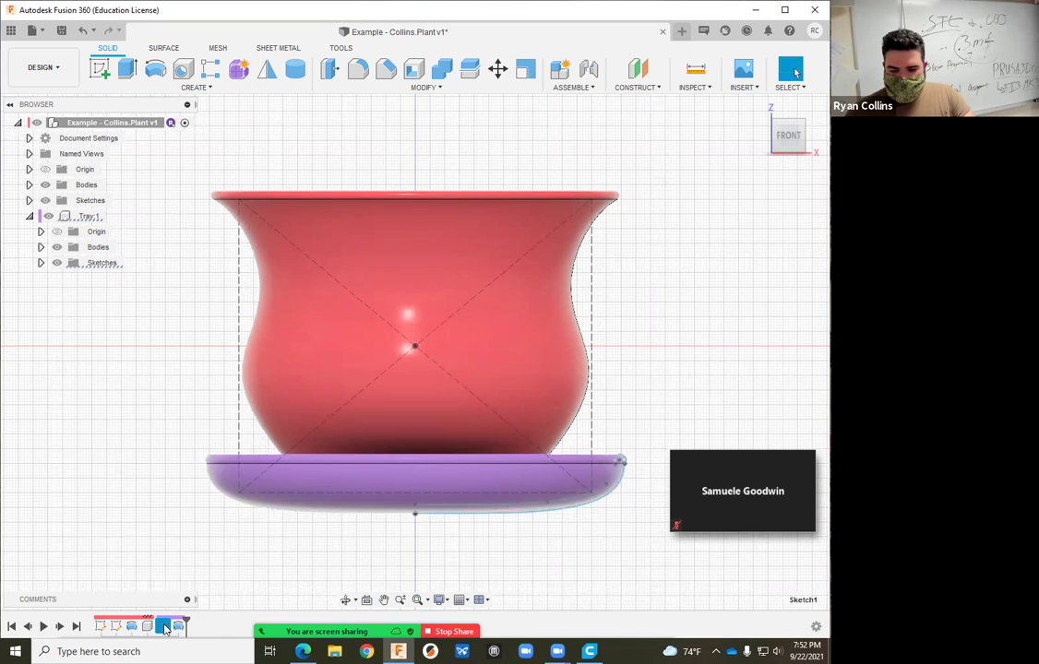
left_click(112, 215)
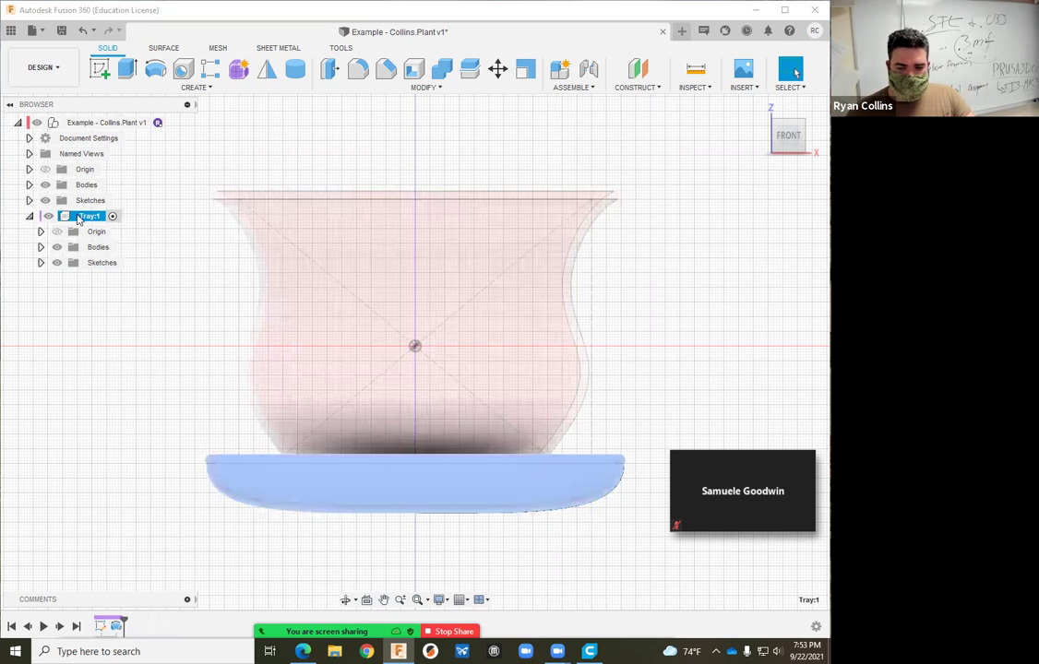
right_click(101, 630)
left_click(138, 493)
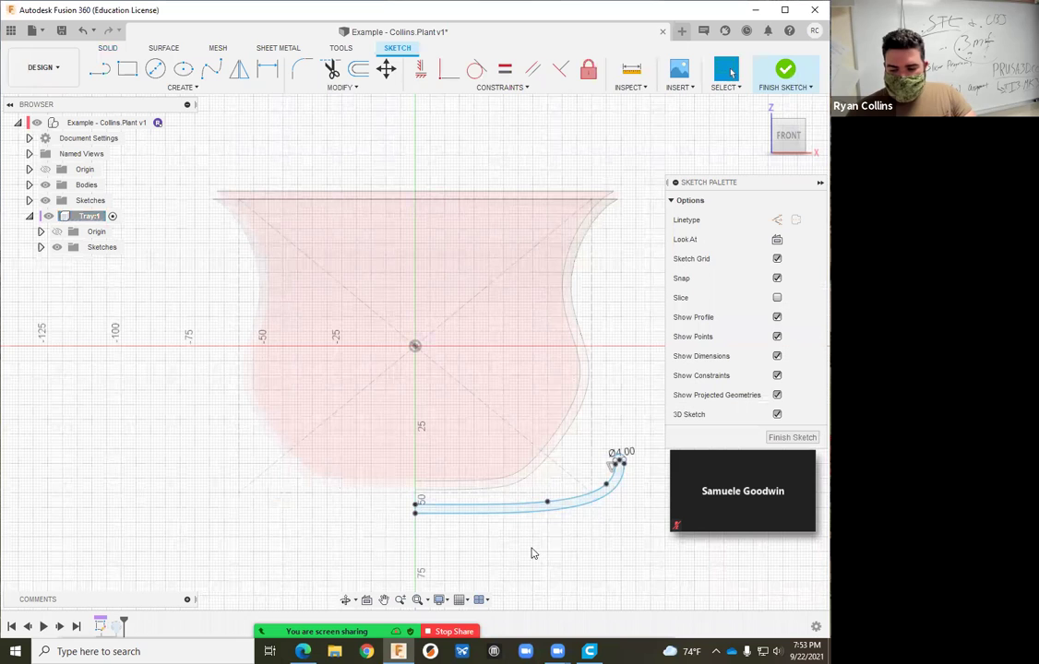
Sketch a three-point fit point spline from the tray's underside curving down and outward as the outline of a small foot.
scroll(532, 552, "down", 3)
scroll(503, 533, "up", 7)
middle_click_drag(367, 466, 230, 409)
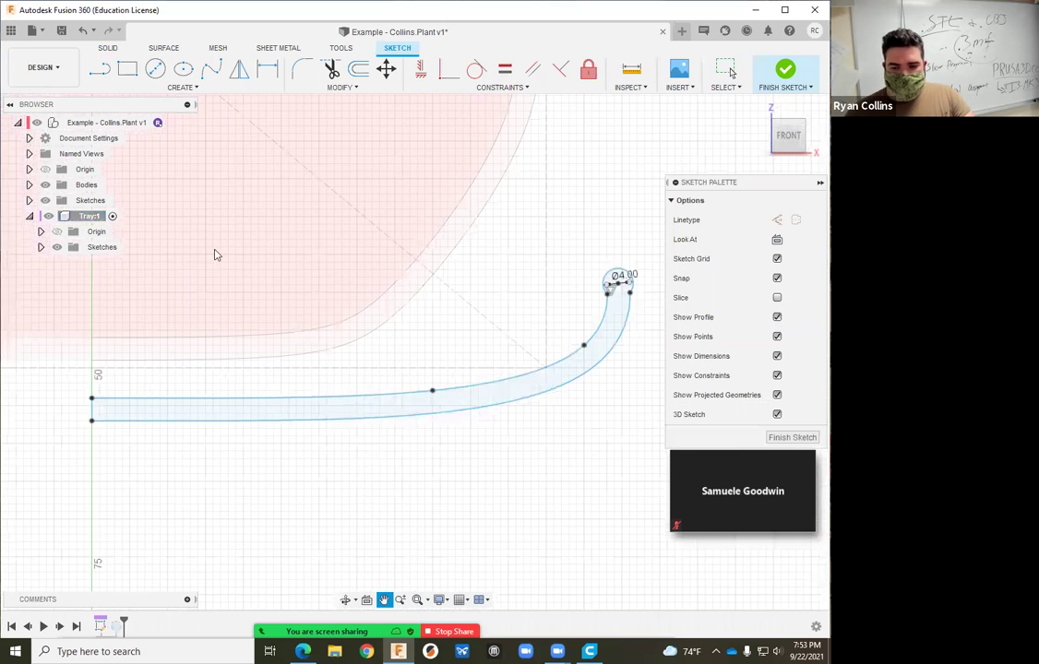
left_click(211, 70)
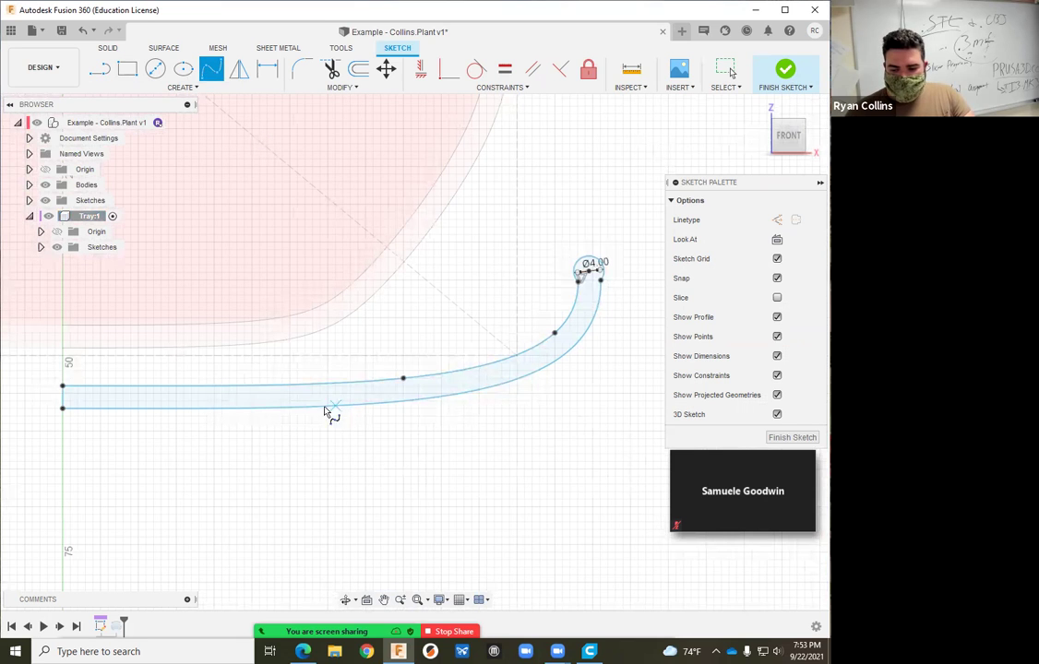
left_click(314, 407)
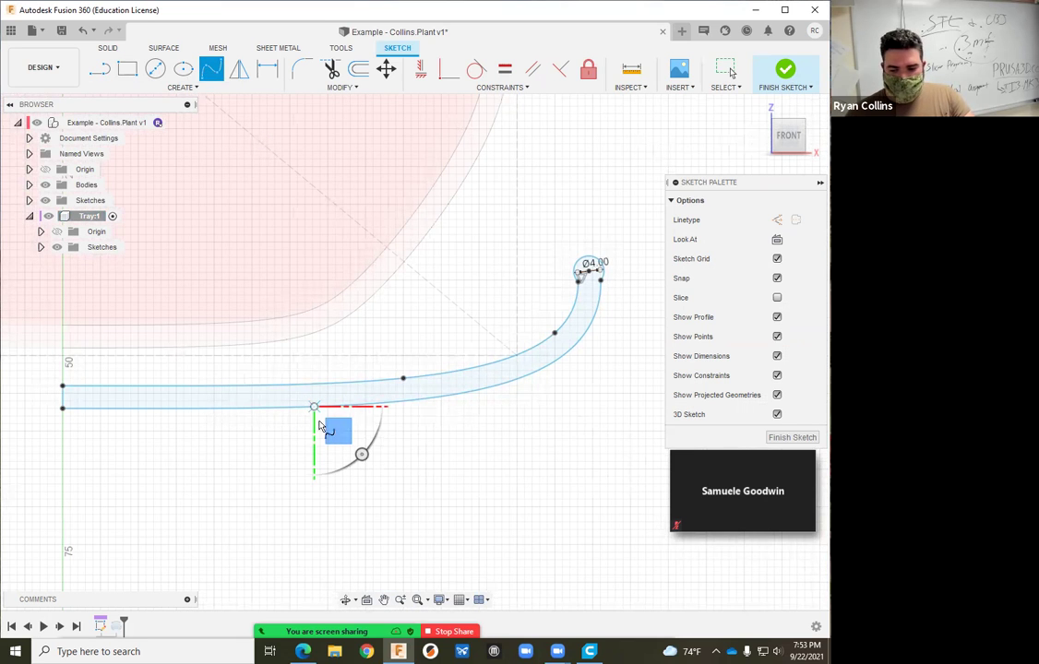
left_click(319, 431)
left_click(349, 438)
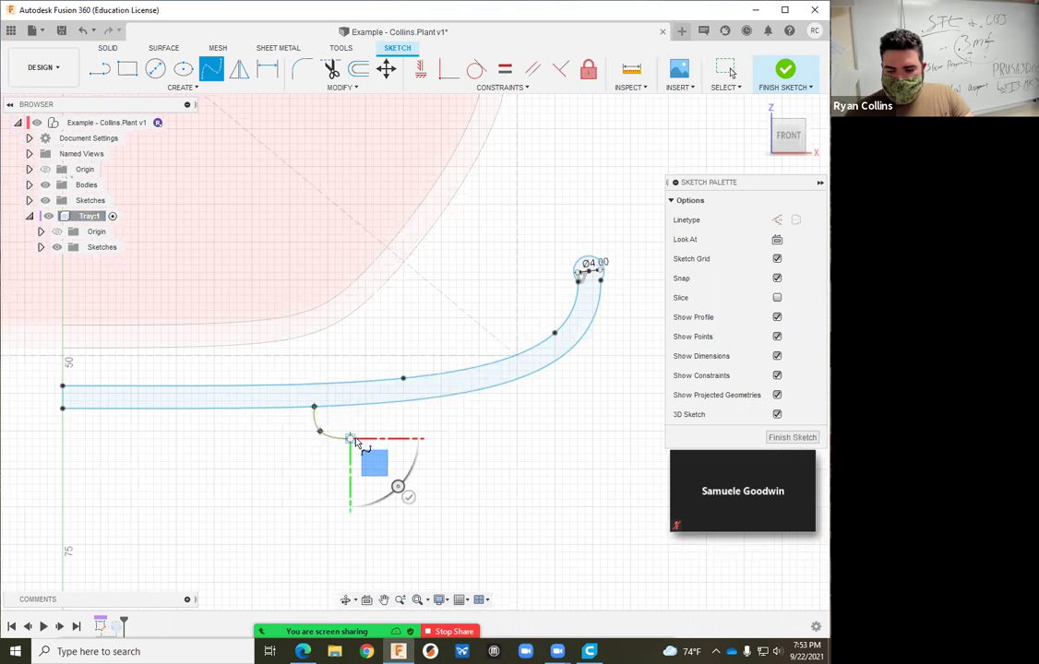
key("Escape")
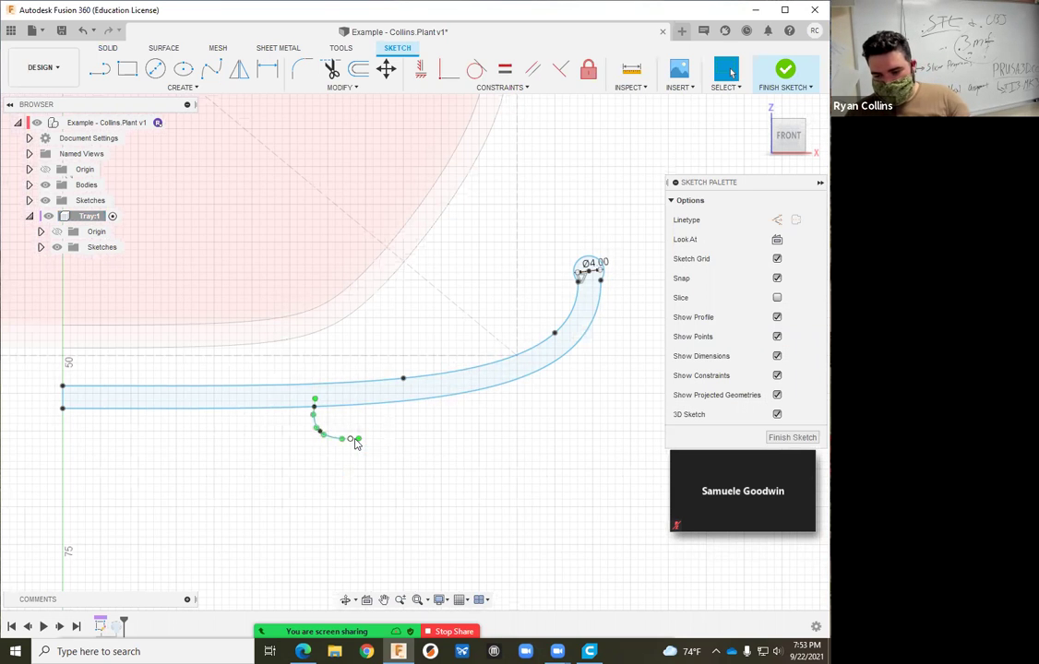
Offset the foot spline 2 mm toward its inner side.
scroll(323, 446, "up", 4)
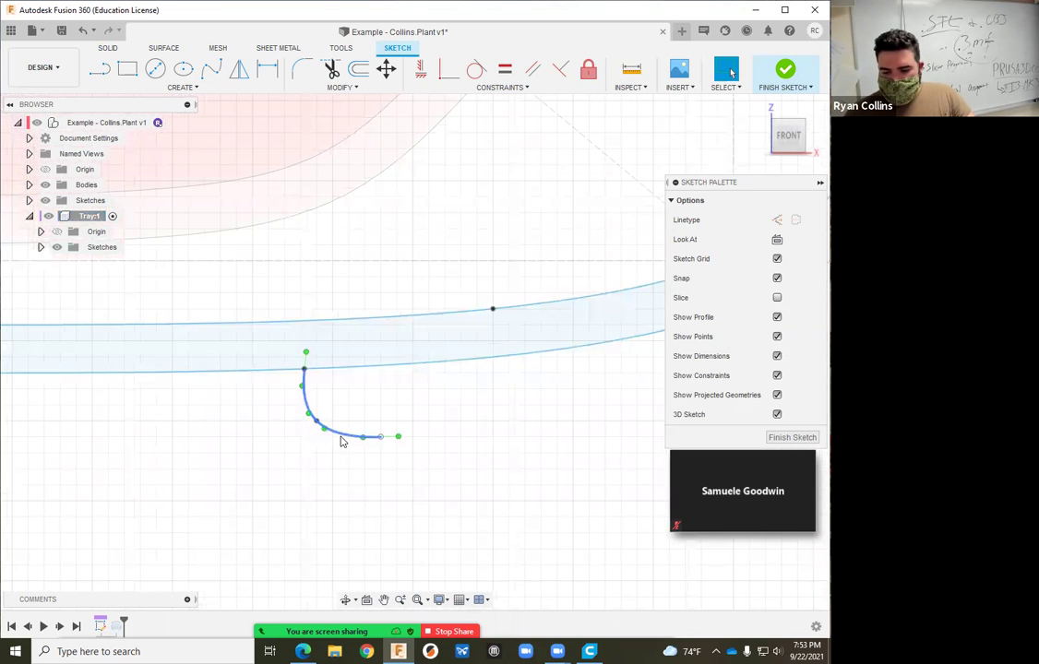
left_click(341, 439)
left_click(358, 69)
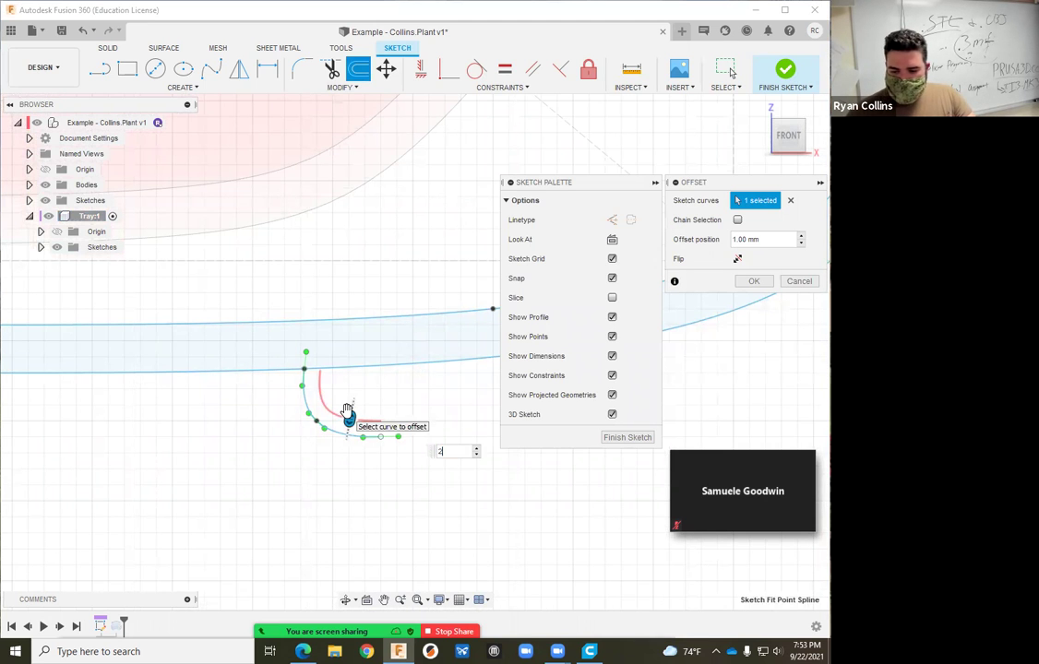
type("2")
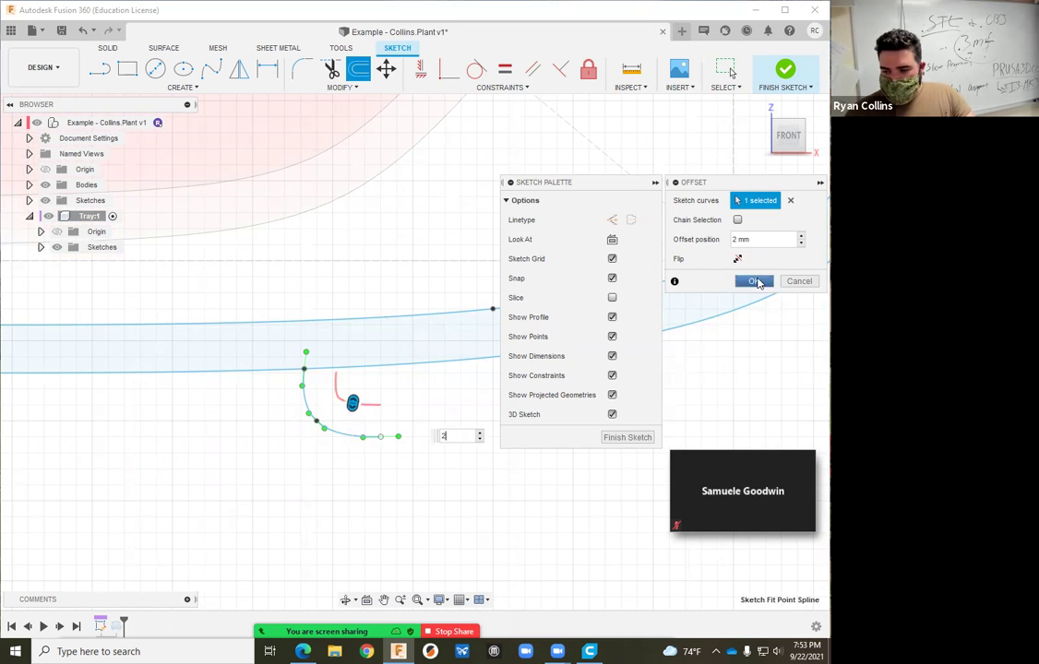
left_click(754, 280)
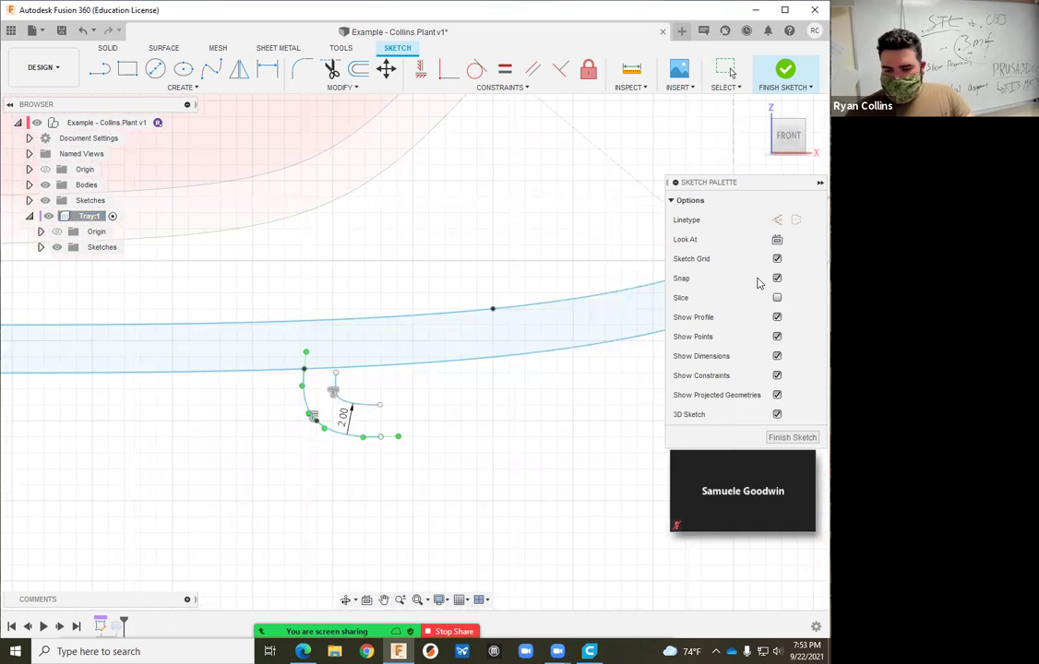
Draw a 2-Point Circle between the outer ends of the foot spline and its offset curve.
left_click(163, 89)
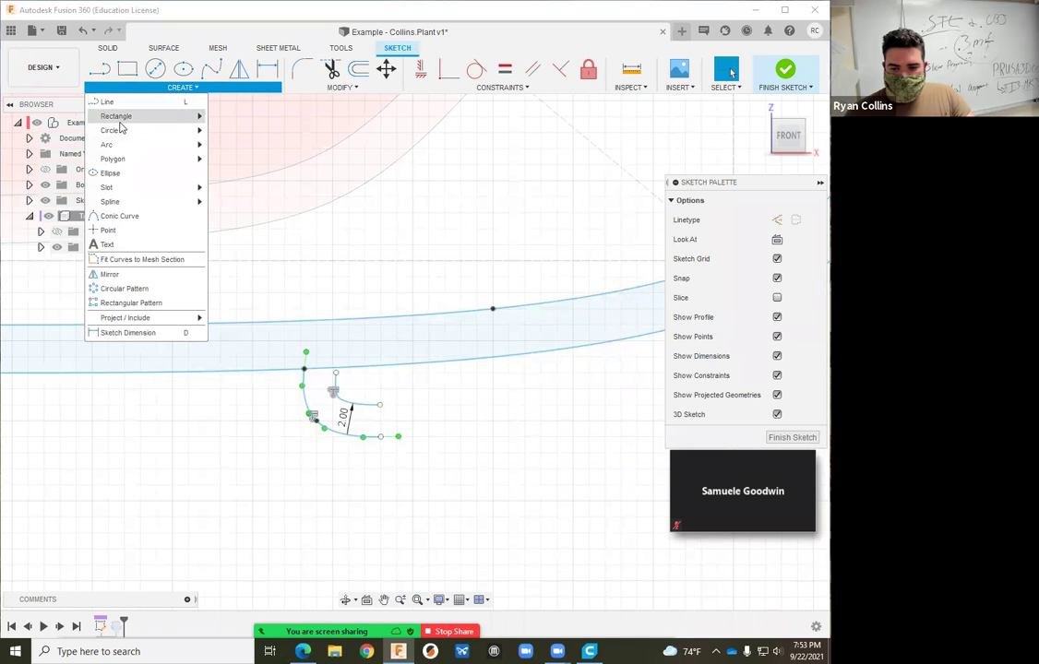
mouse_move(139, 130)
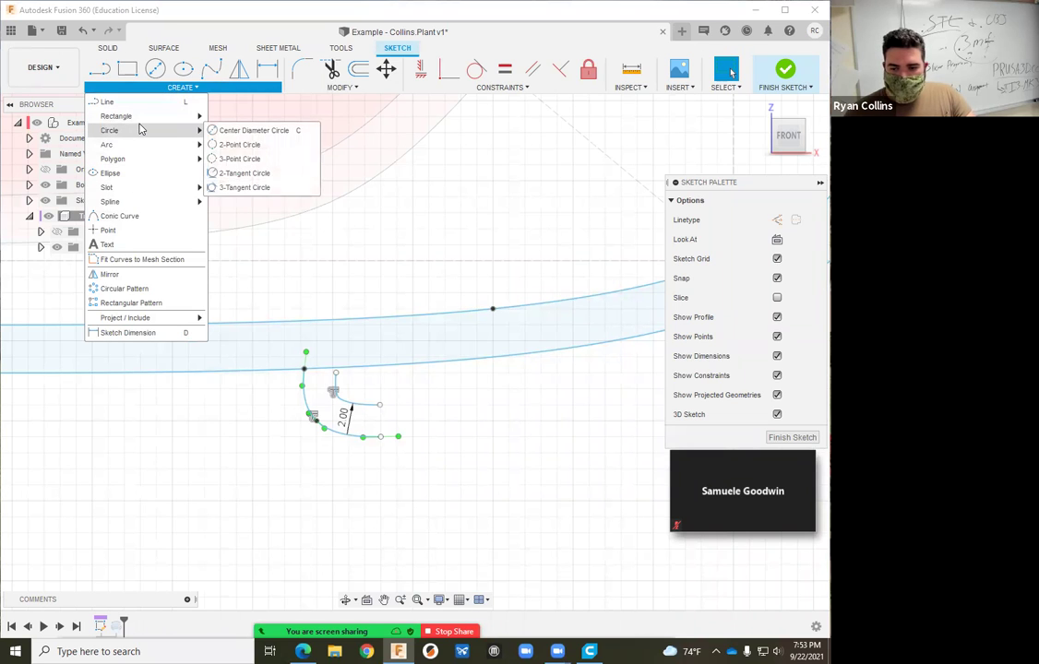
left_click(230, 140)
left_click(379, 404)
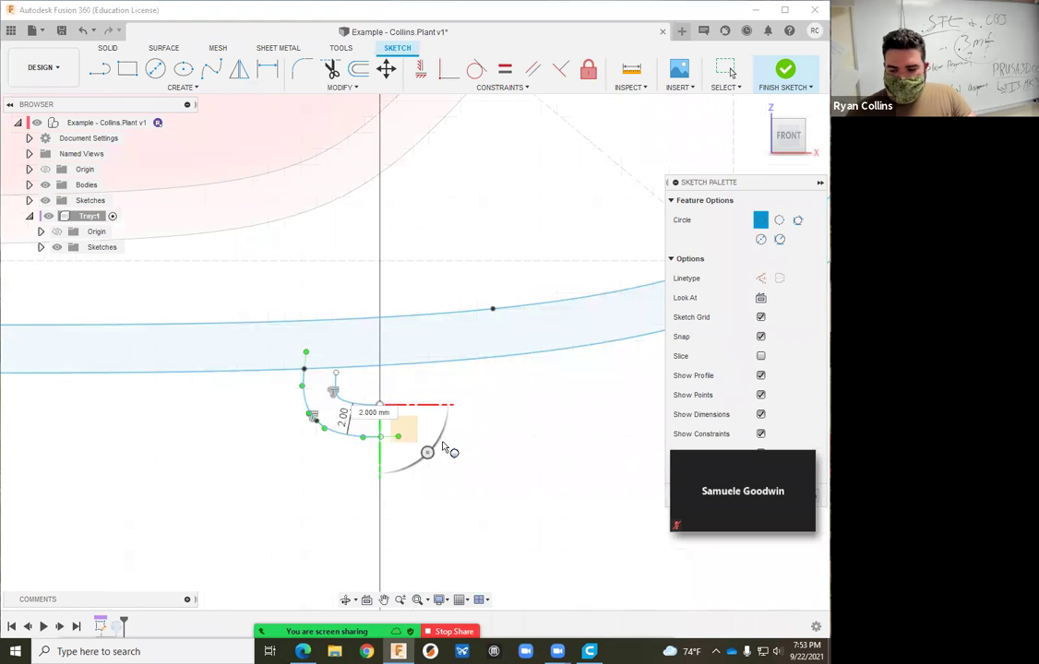
scroll(396, 432, "down", 2)
scroll(399, 432, "up", 4)
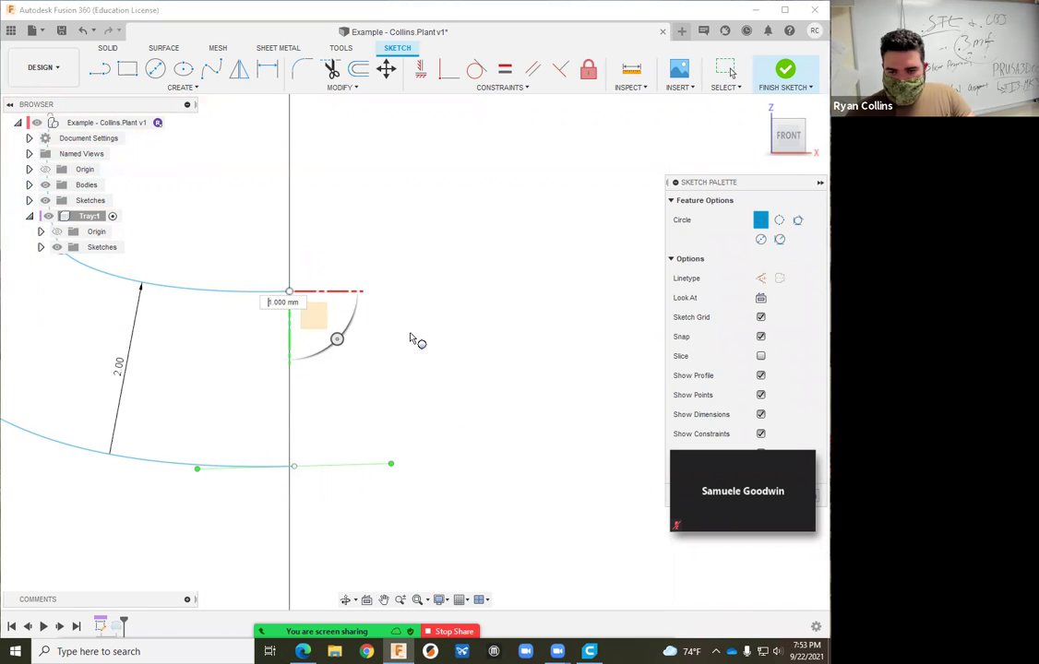
right_click(456, 343)
left_click(465, 290)
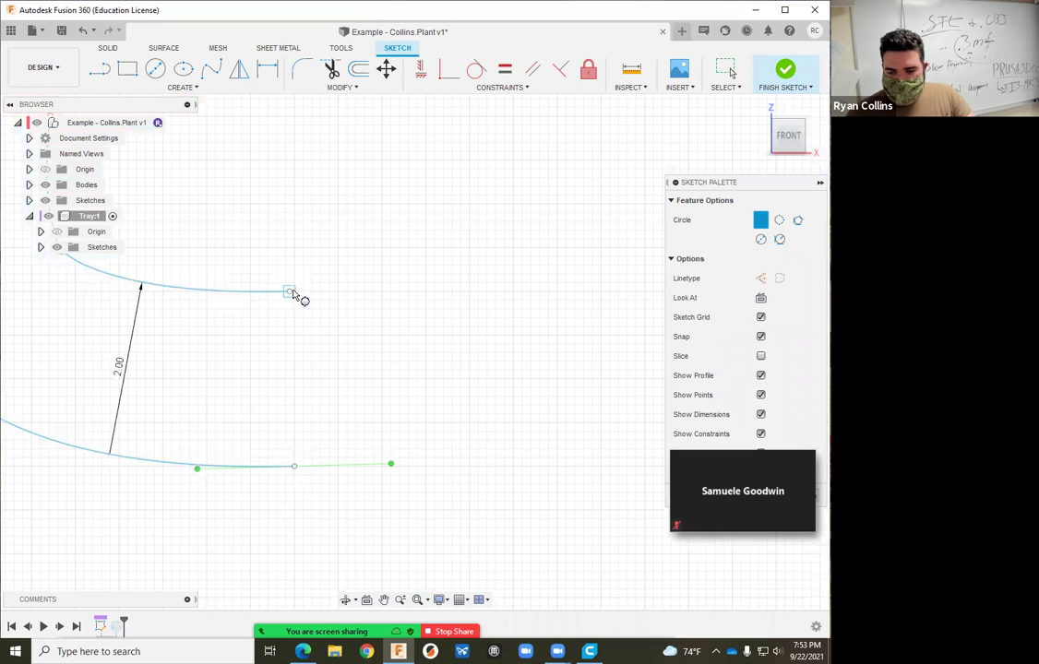
left_click(288, 291)
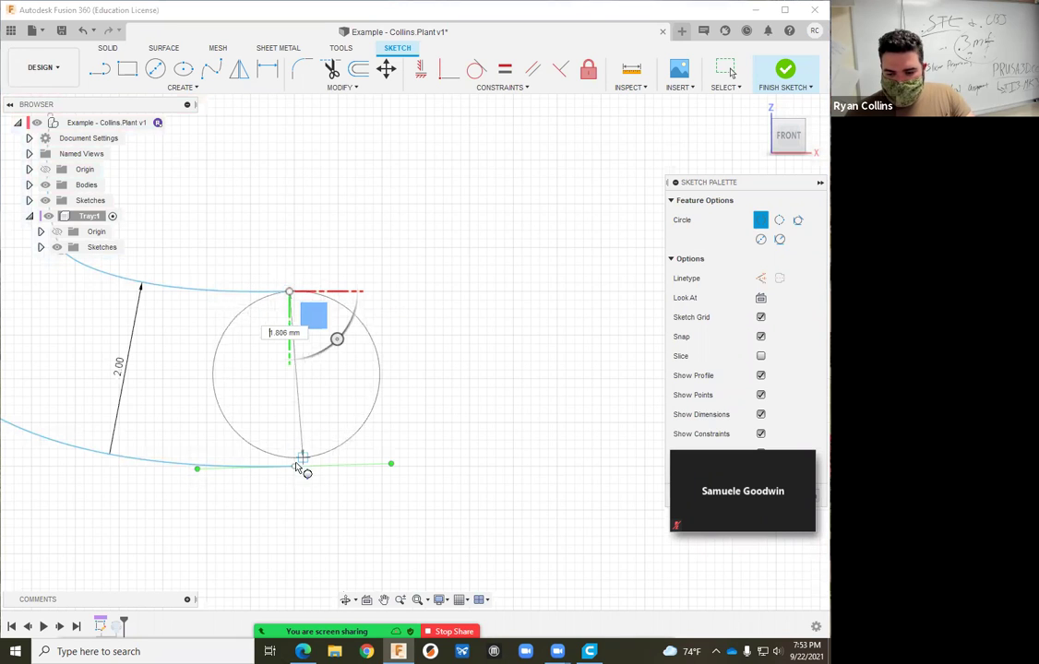
left_click(294, 467)
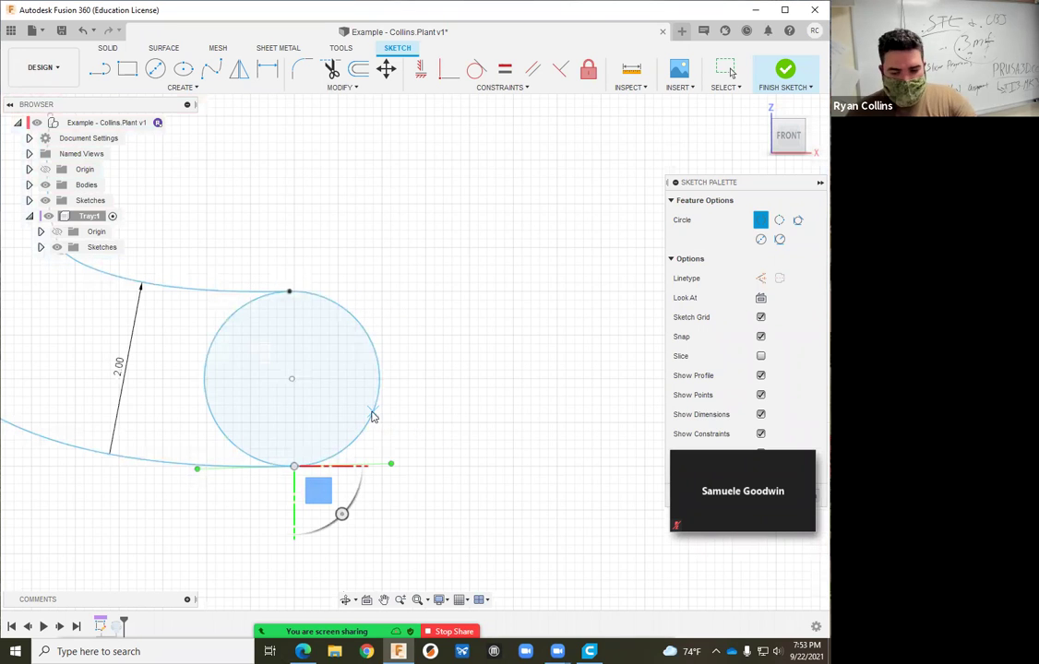
key("Escape")
Try to move the offset curve's free upper endpoint toward the tray's underside.
scroll(250, 383, "down", 5)
left_click_drag(183, 278, 256, 306)
key("Escape")
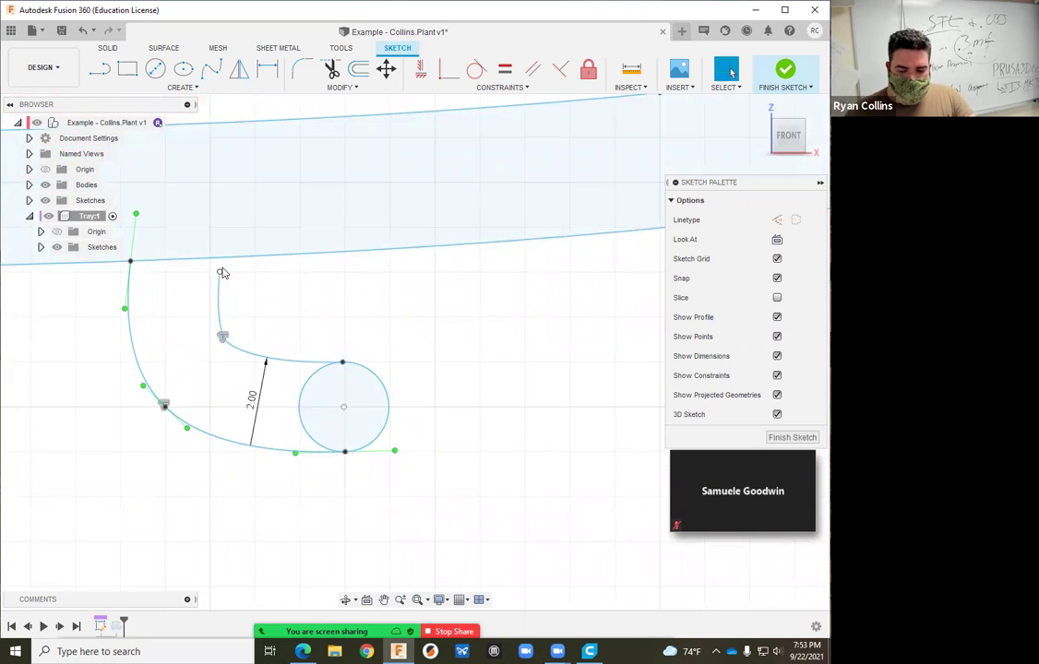
left_click(385, 69)
left_click(220, 271)
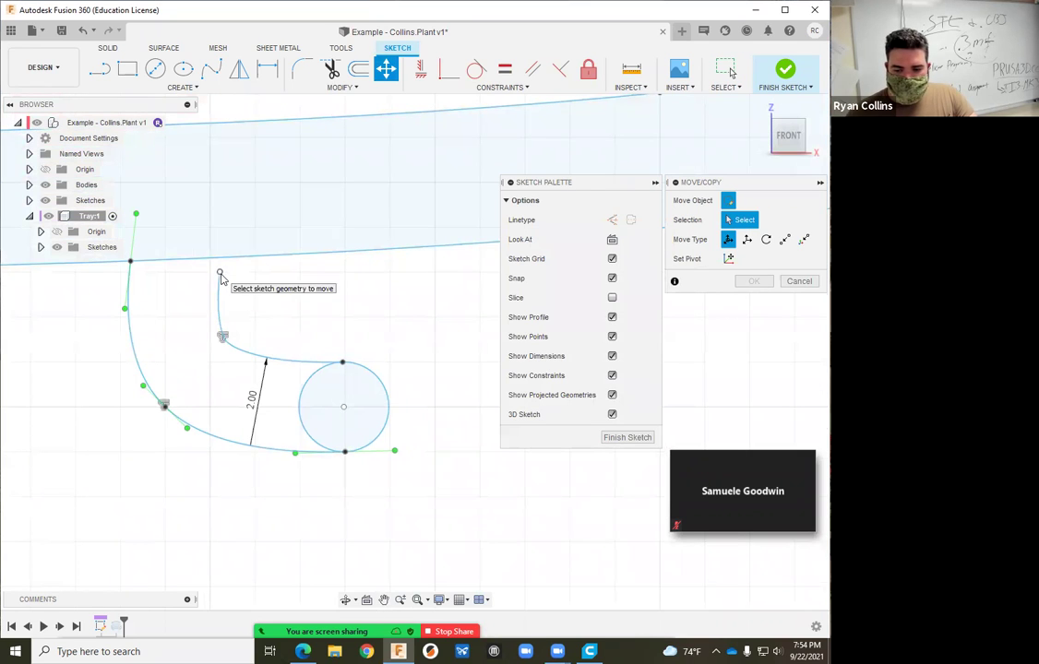
mouse_move(221, 310)
left_mouse_down()
mouse_move(222, 284)
mouse_move(230, 318)
mouse_move(229, 230)
mouse_move(242, 363)
mouse_move(242, 276)
mouse_move(248, 348)
mouse_move(248, 294)
left_mouse_up()
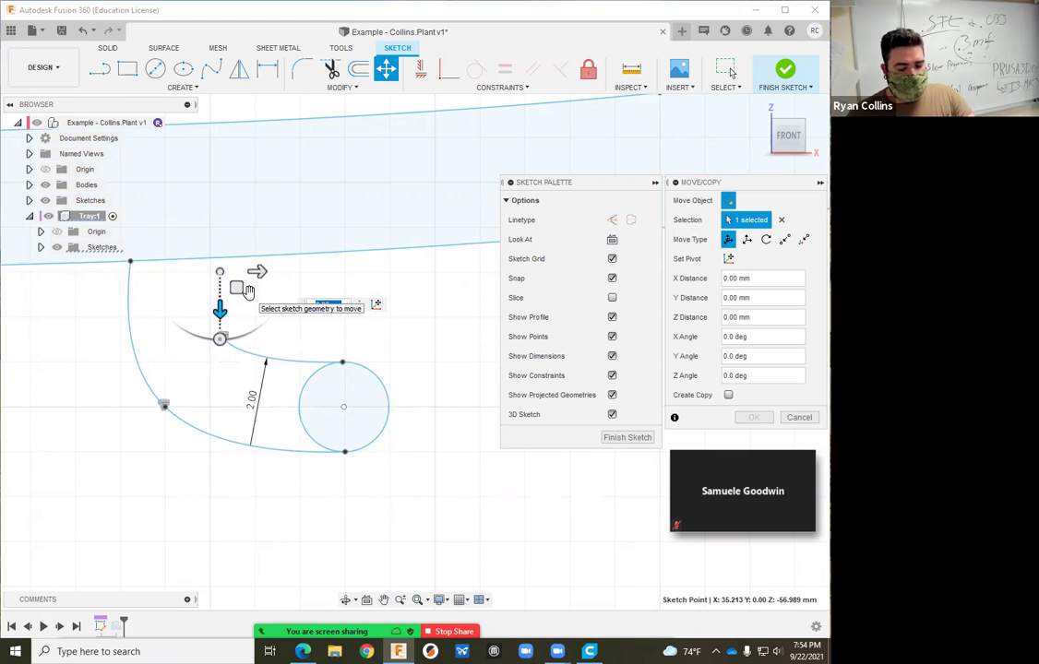
key("Escape")
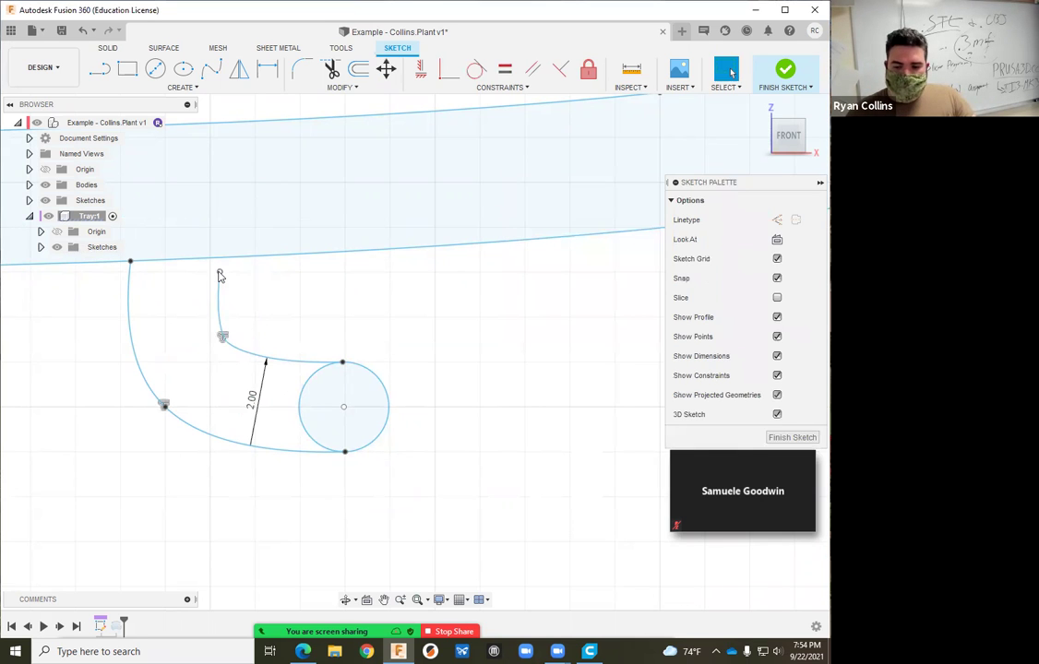
Delete the coincident constraint at the offset curve's free endpoint and try again to move that point.
right_click(220, 274)
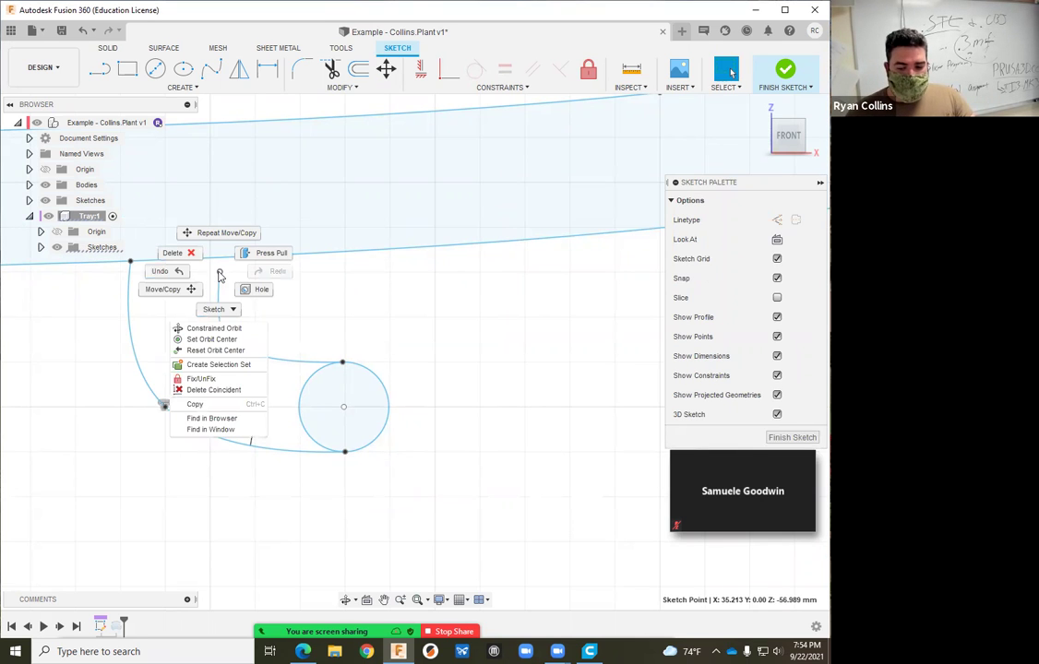
left_click(208, 391)
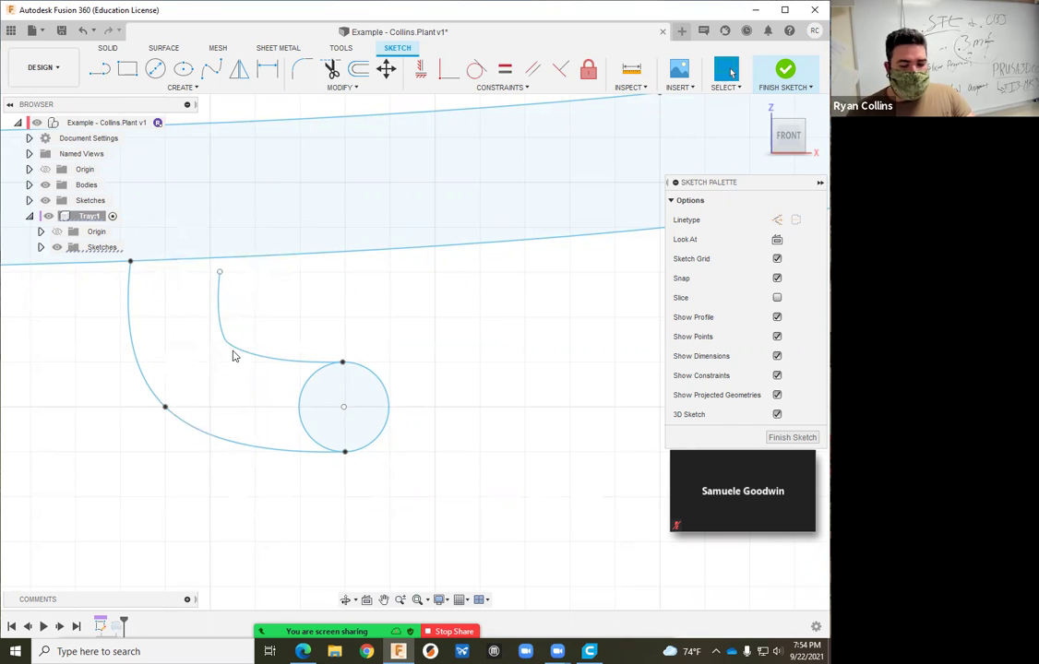
left_click(219, 275)
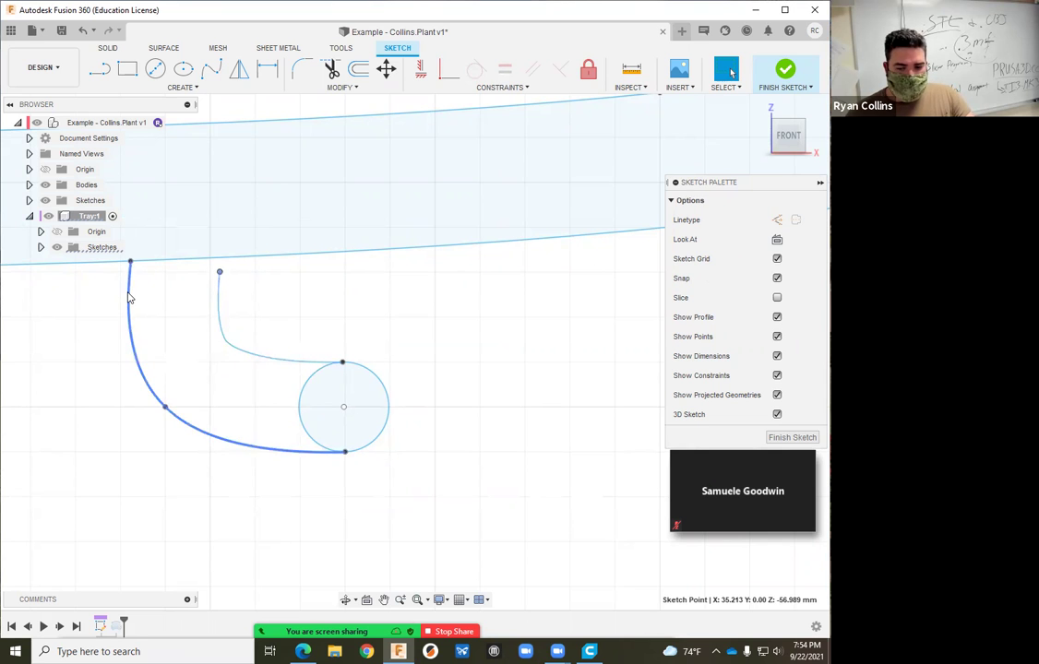
left_click(386, 69)
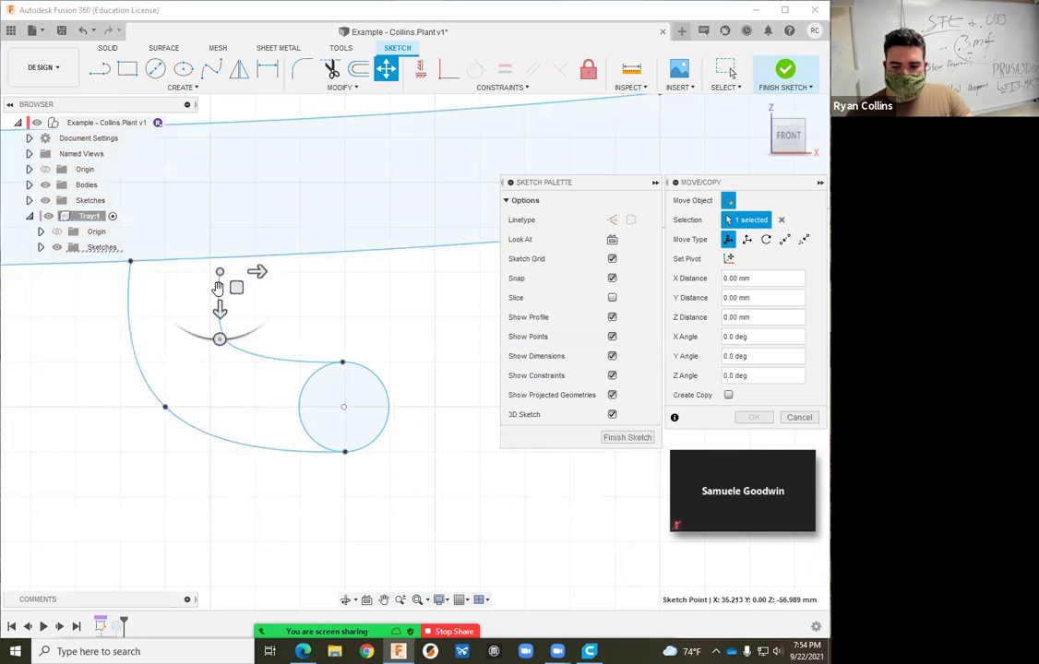
mouse_move(218, 306)
left_mouse_down()
mouse_move(227, 251)
mouse_move(226, 308)
left_mouse_up()
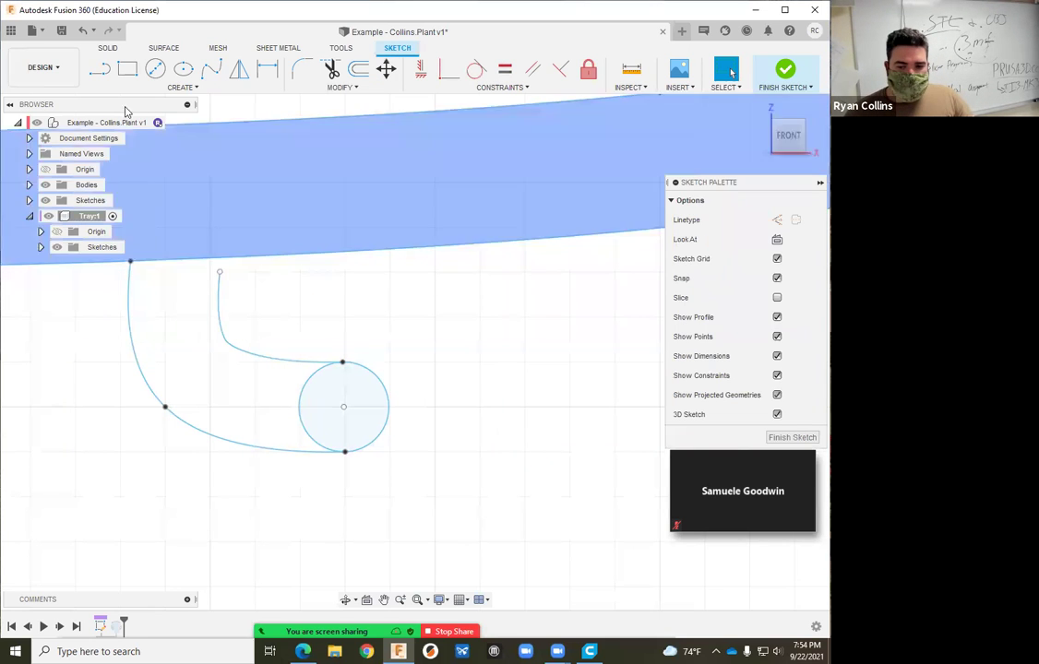
Draw a line about 0.3 mm long from the offset curve's free endpoint to the tray's underside to close the foot profile.
left_click(100, 70)
left_click(219, 272)
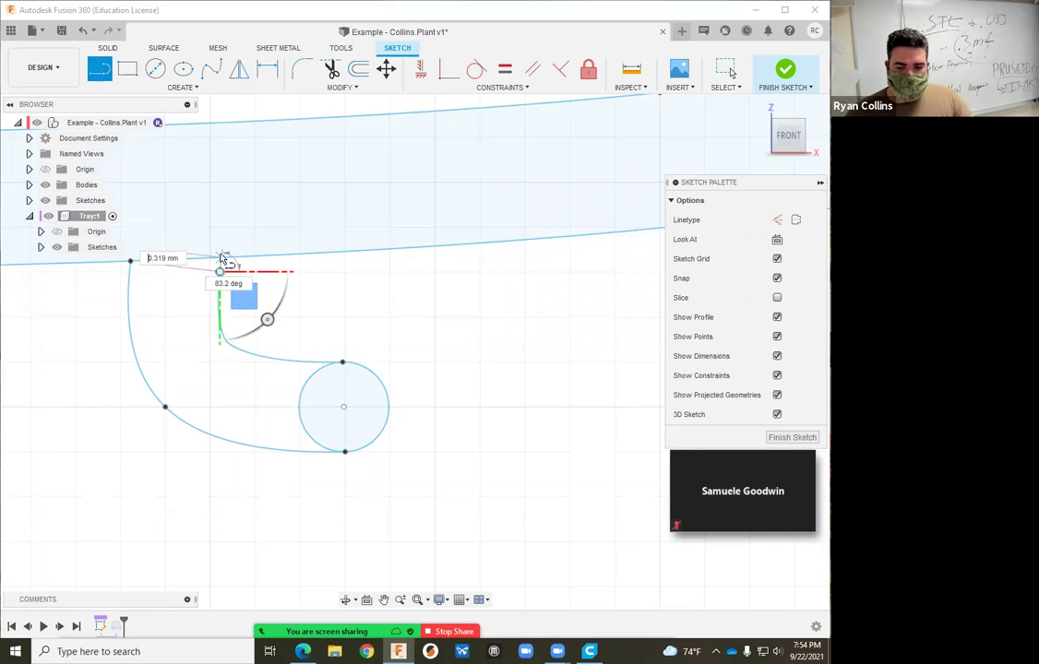
left_click(222, 261)
key("Escape")
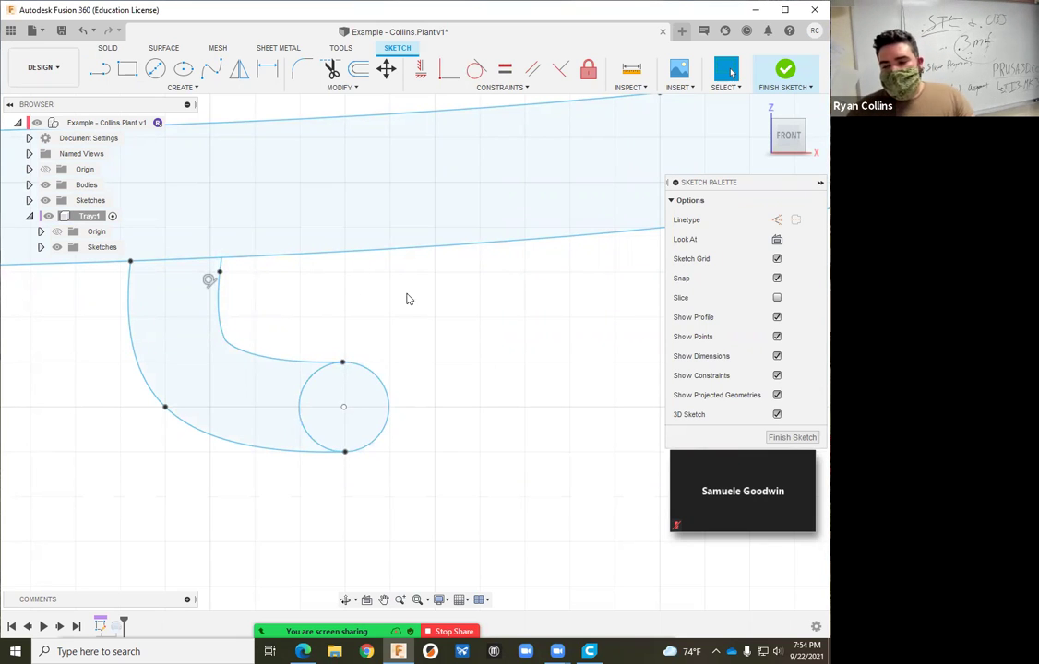
Try to reshape the foot's outer spline by moving the tangent handle at its middle point.
left_click(219, 351)
key("Escape")
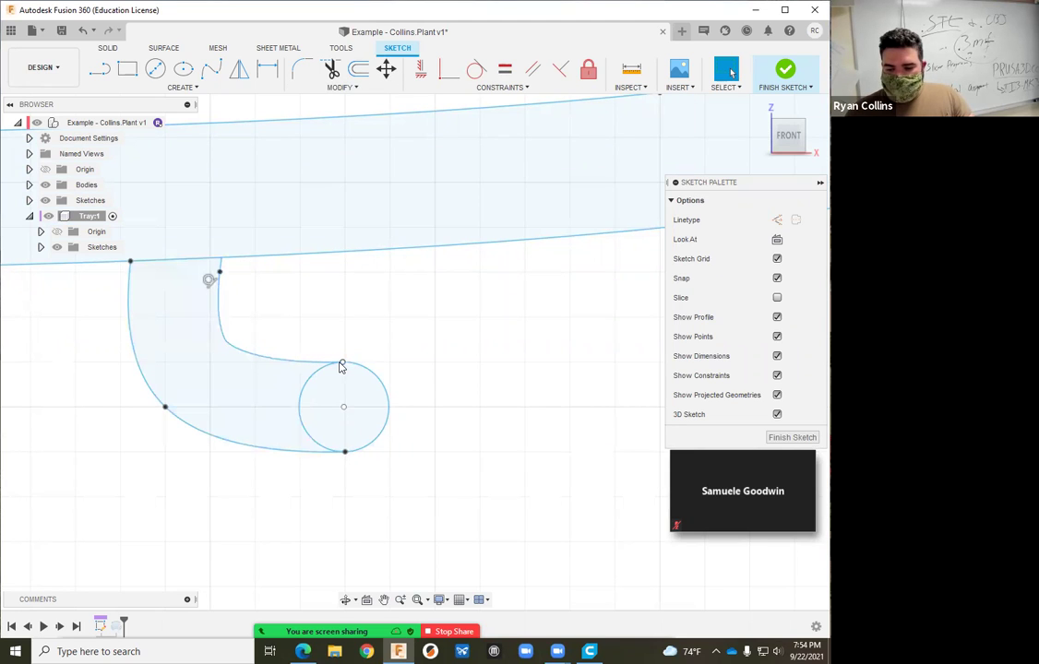
left_click(220, 276)
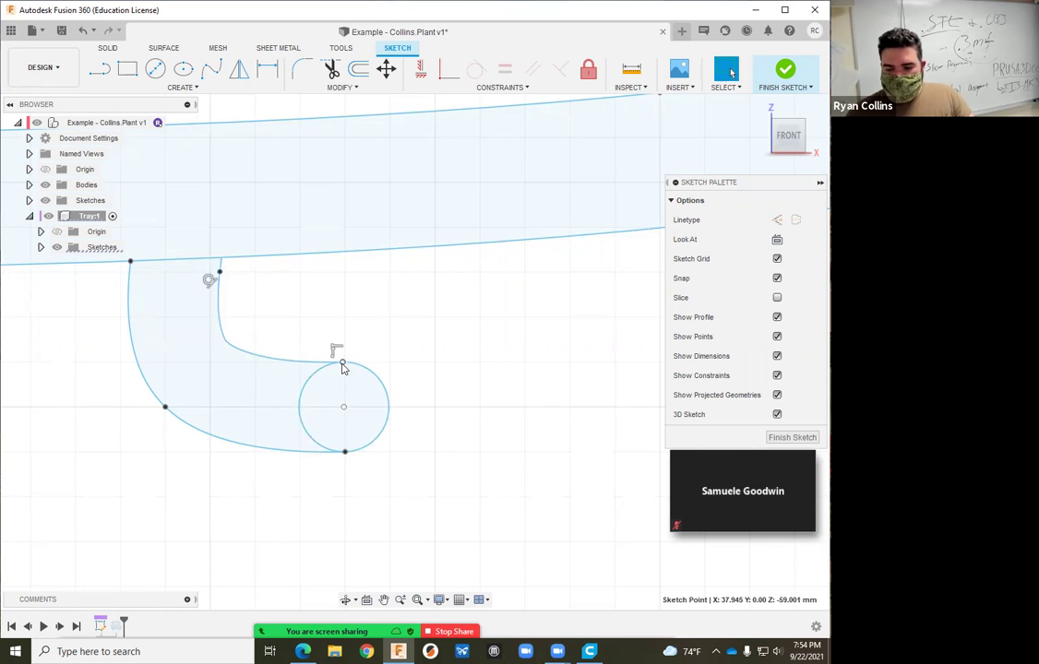
left_click(276, 361)
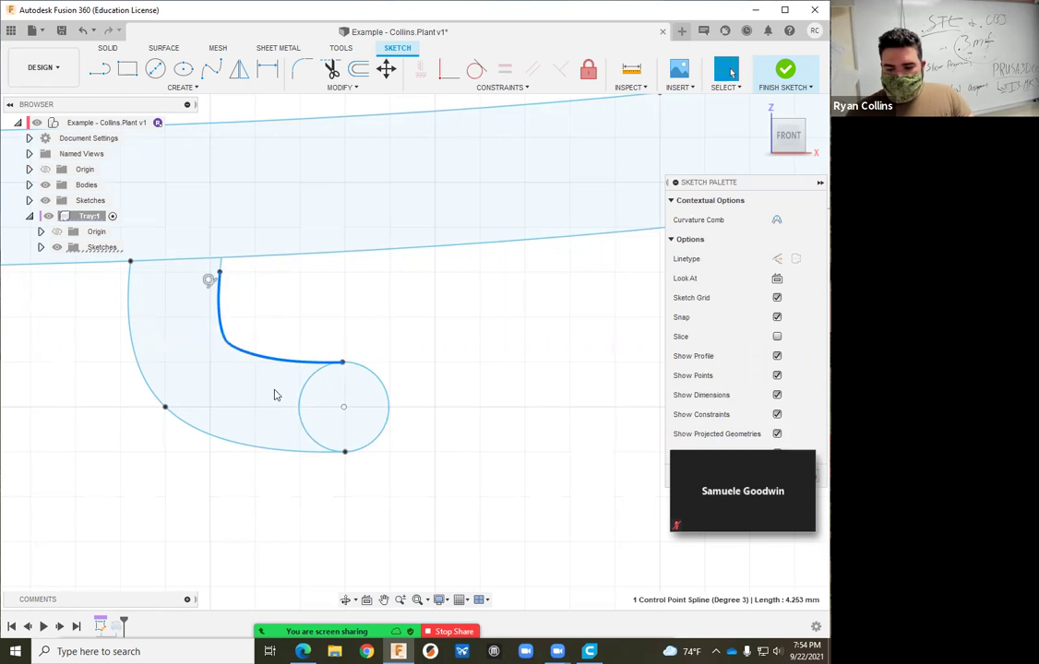
left_click(164, 407)
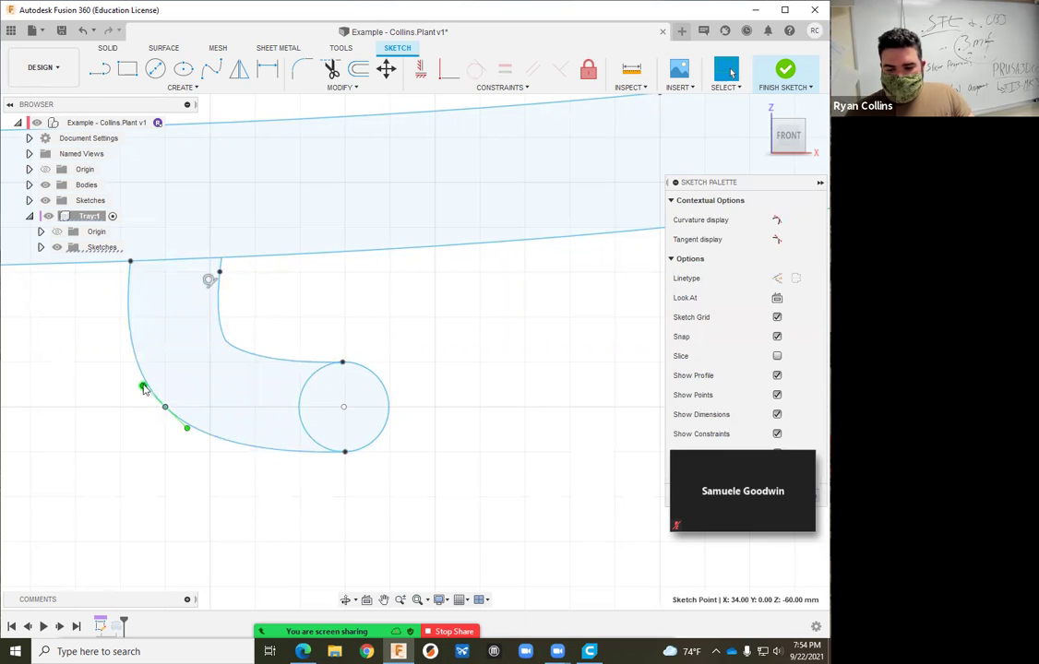
left_click_drag(143, 387, 120, 384)
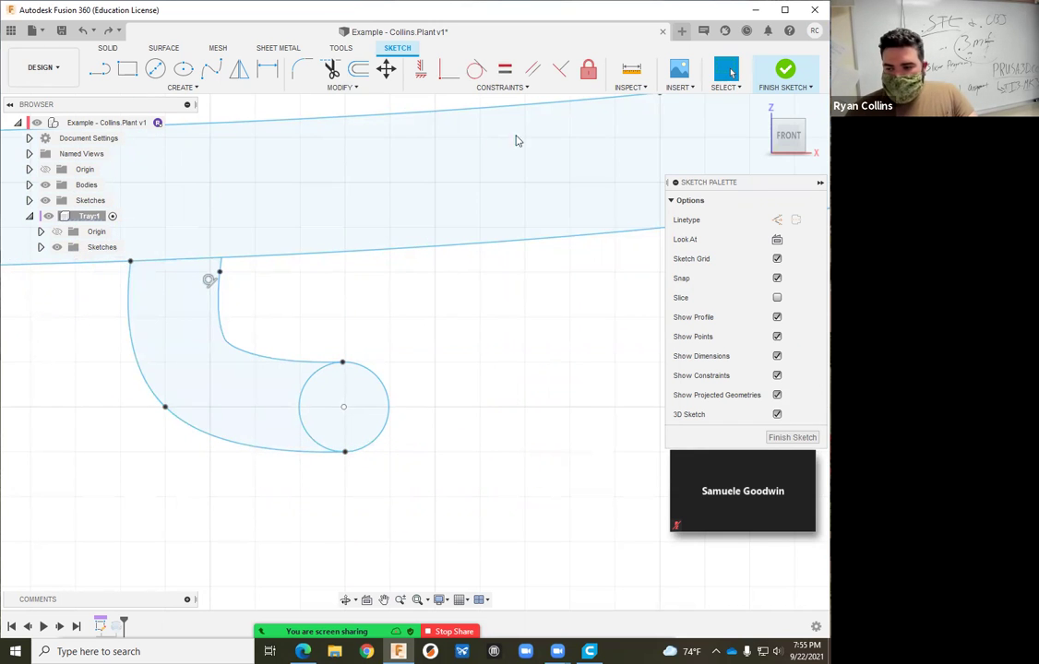
Finish the tray sketch and edit its Revolve to use the tray wall, the curved foot and the foot's end circle as profiles.
left_click(795, 86)
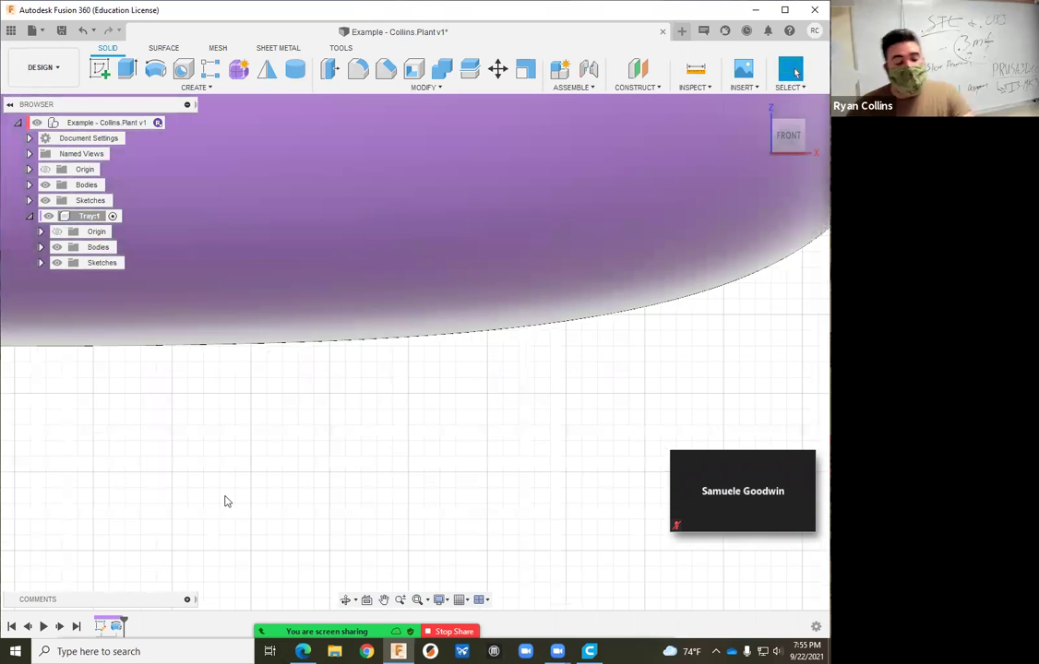
right_click(115, 626)
left_click(164, 495)
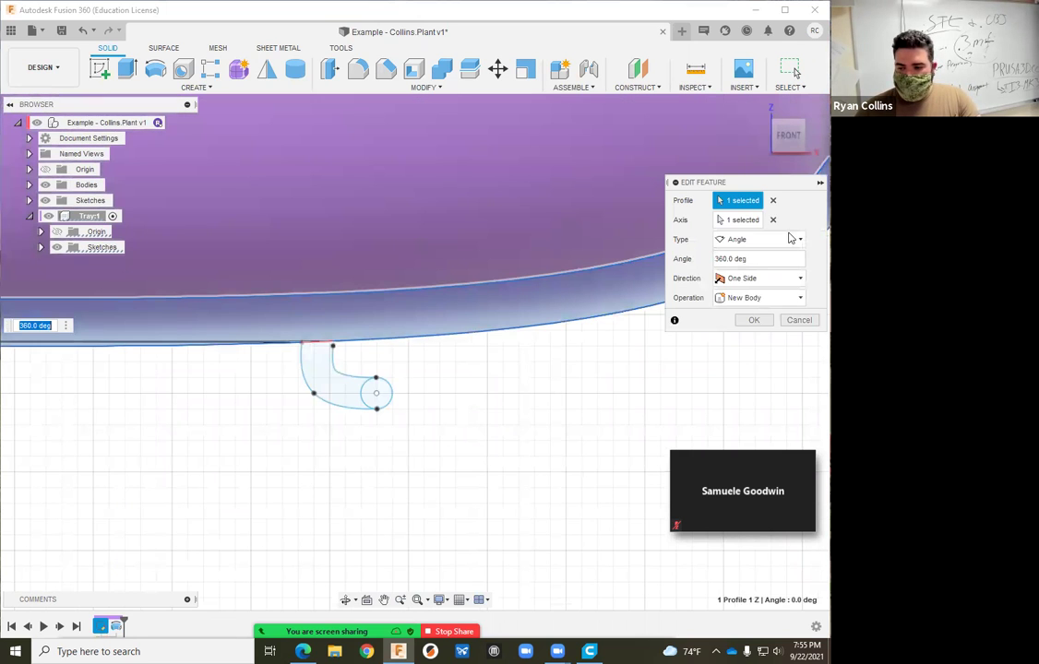
left_click(368, 399)
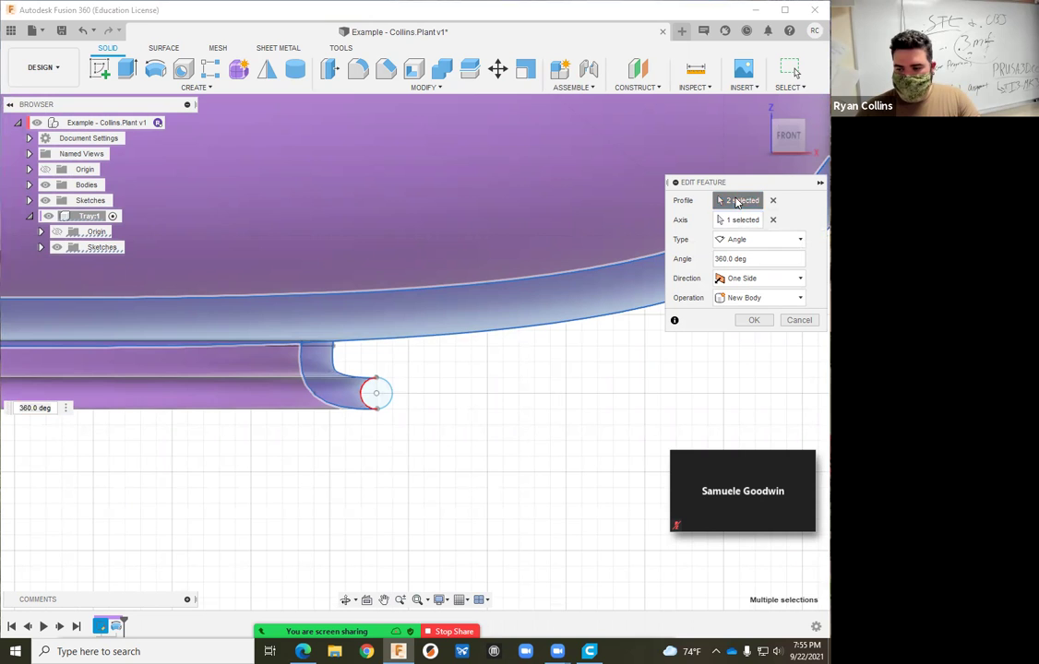
left_click(773, 201)
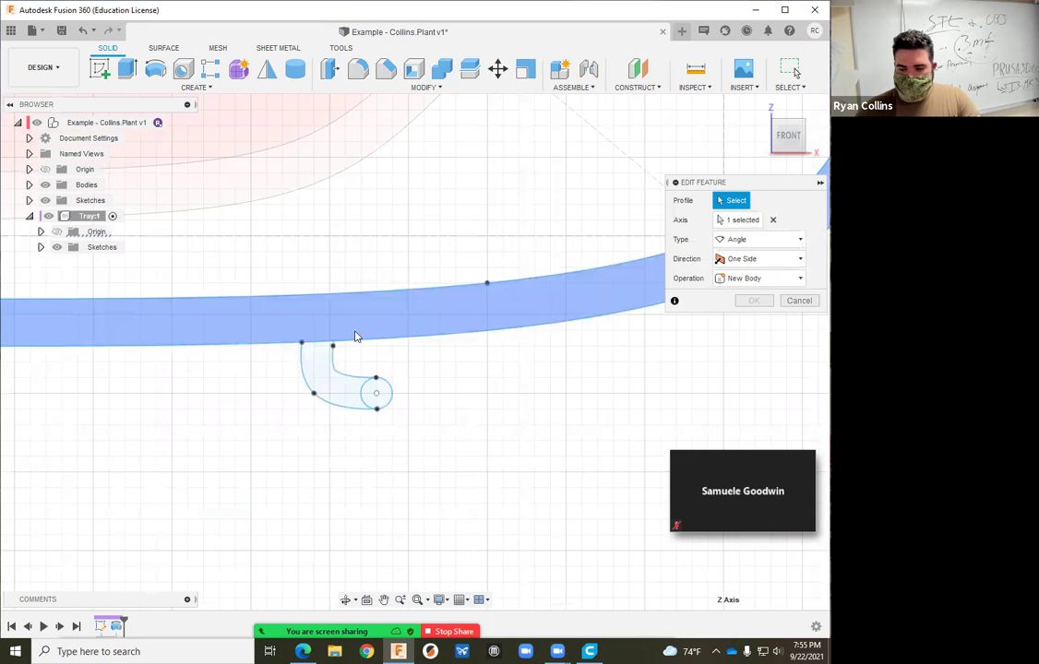
left_click(323, 376)
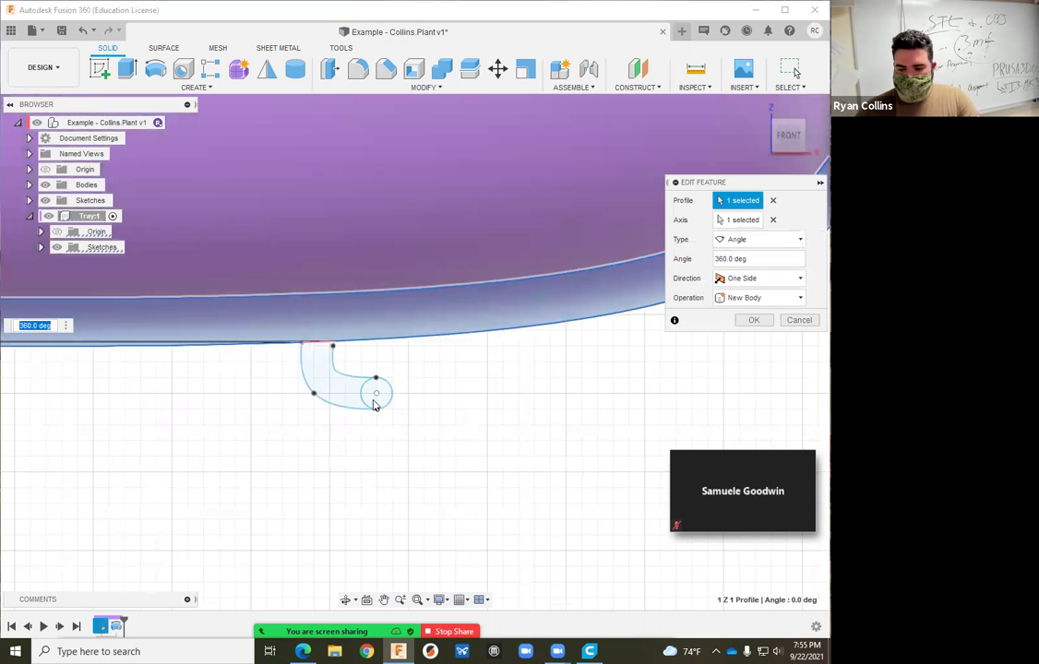
left_click(772, 200)
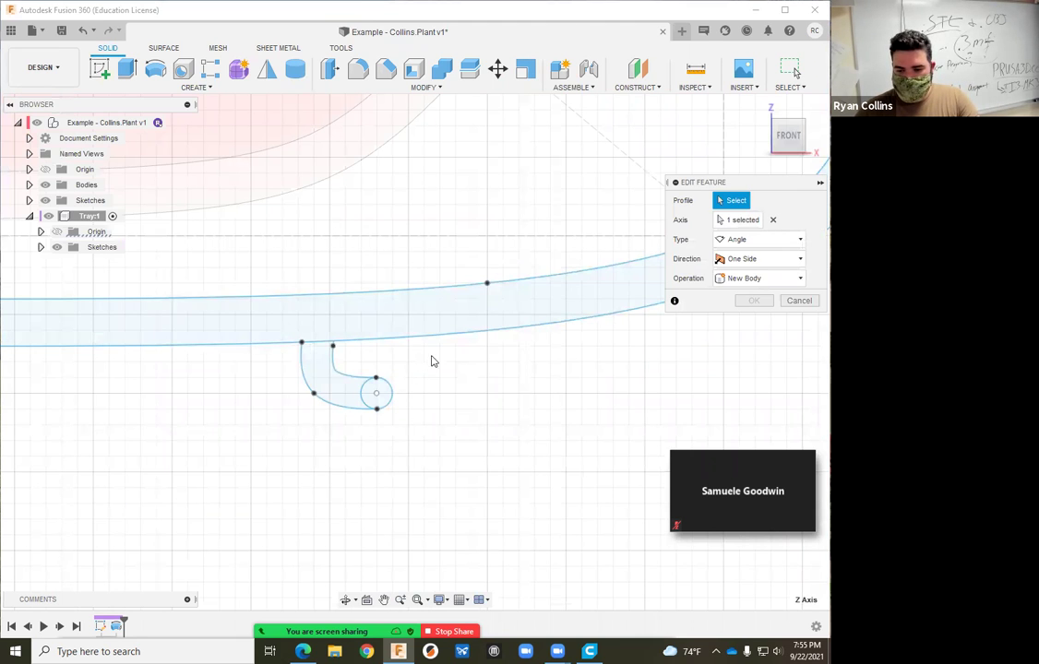
scroll(361, 355, "up", 5)
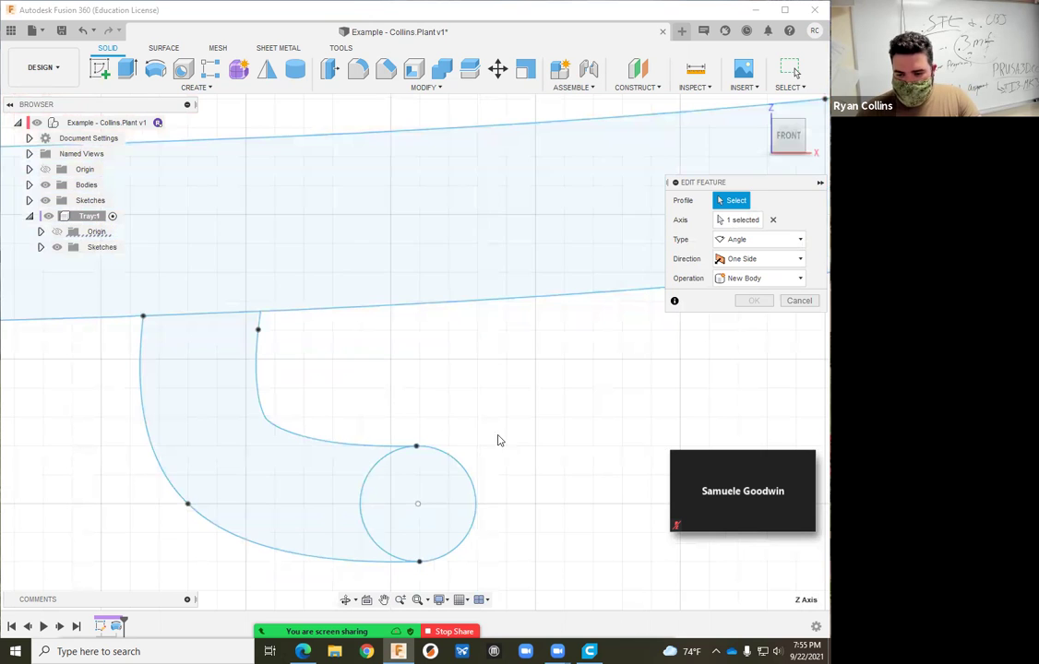
left_click_drag(524, 552, 197, 239)
scroll(487, 471, "down", 8)
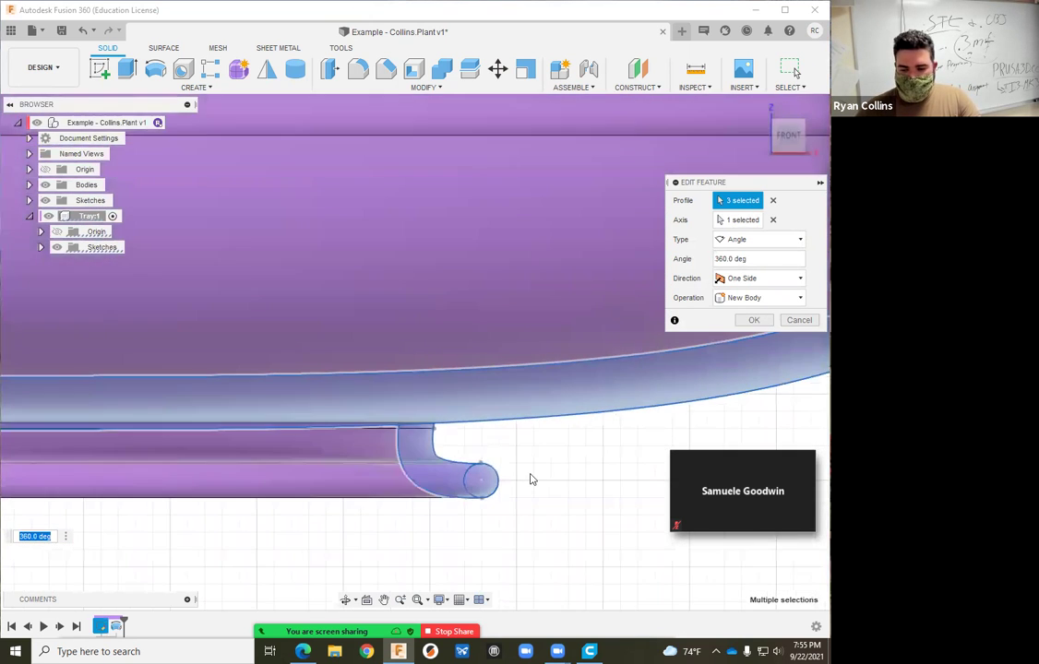
middle_click_drag(546, 483, 664, 282, "shift")
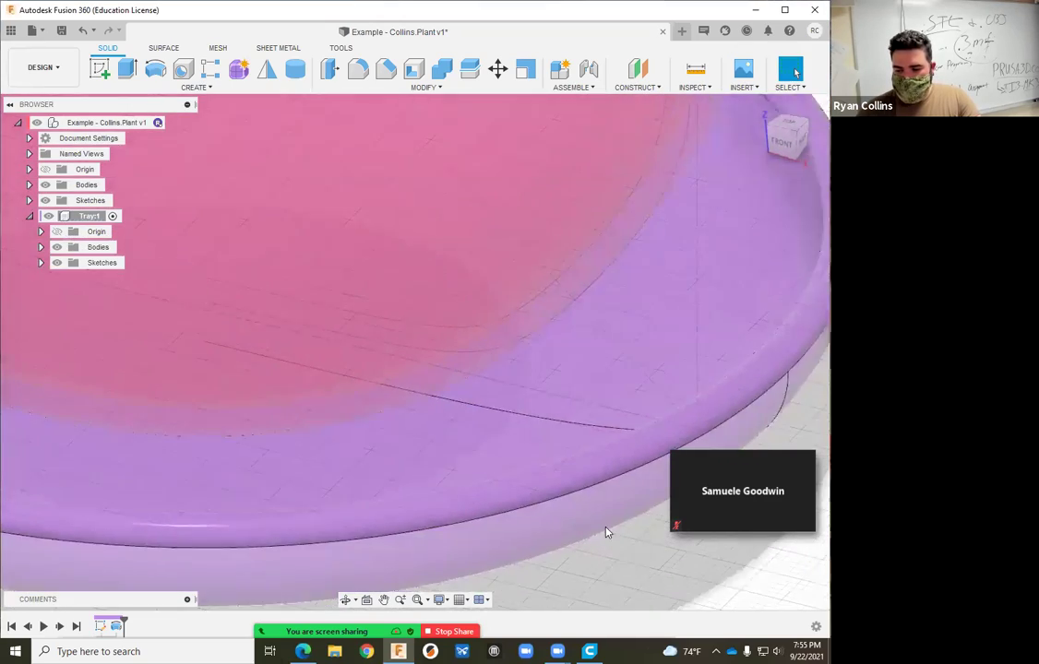
Return to the isometric home view, activate the root component and hide the Tray component.
scroll(607, 531, "down", 4)
middle_click_drag(611, 525, 522, 403, "shift")
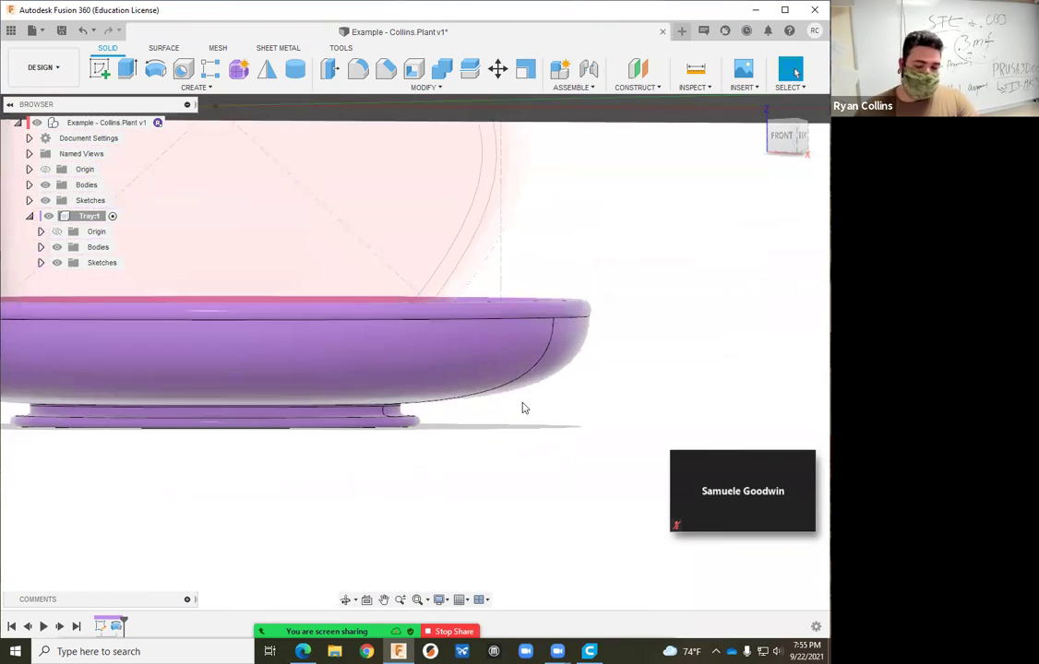
left_click(760, 107)
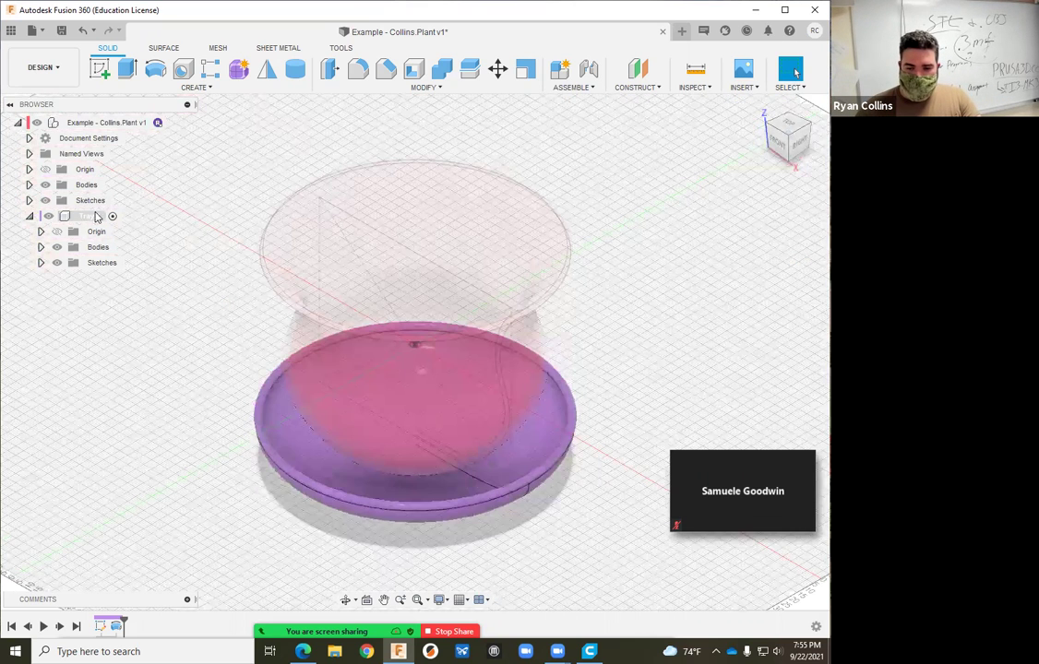
left_click(171, 123)
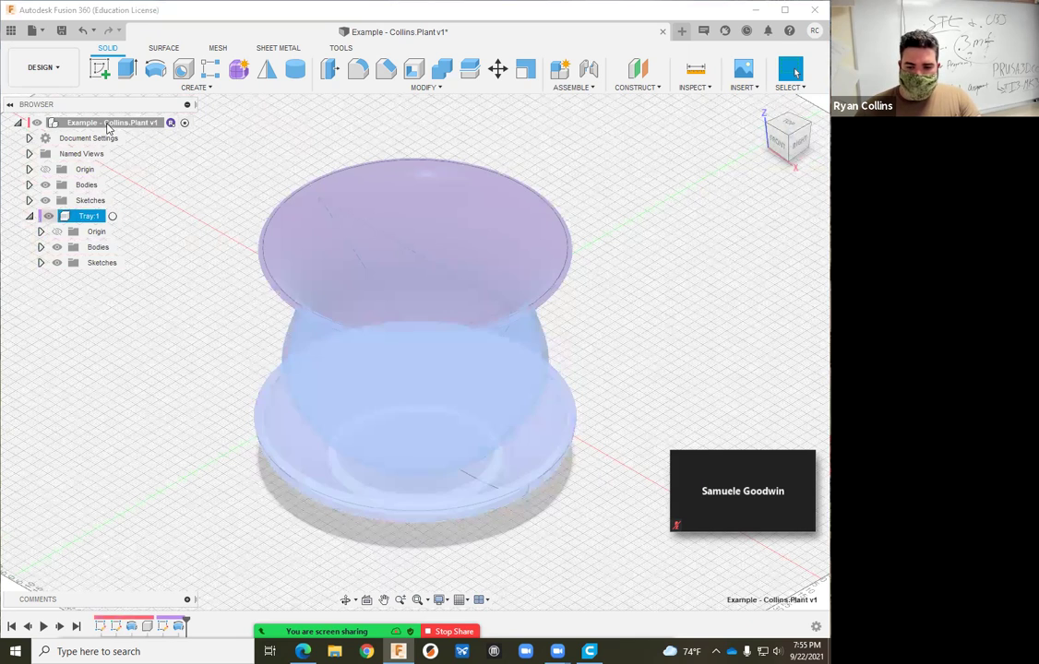
left_click(49, 216)
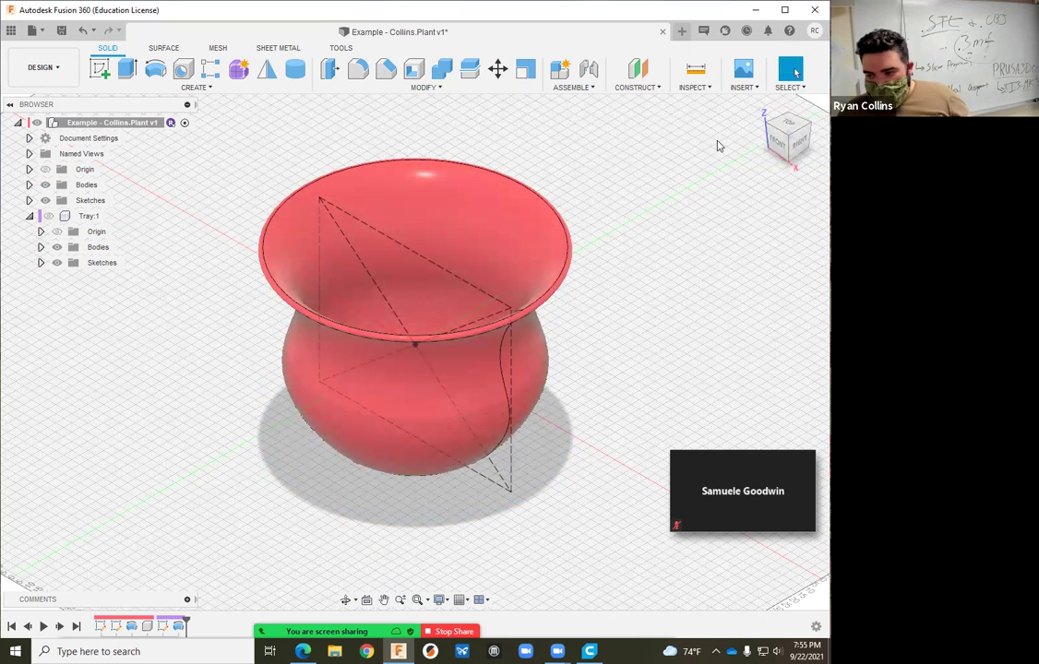
Open the pot's profile sketch for editing in the front view, at the pot's underside.
left_click(780, 146)
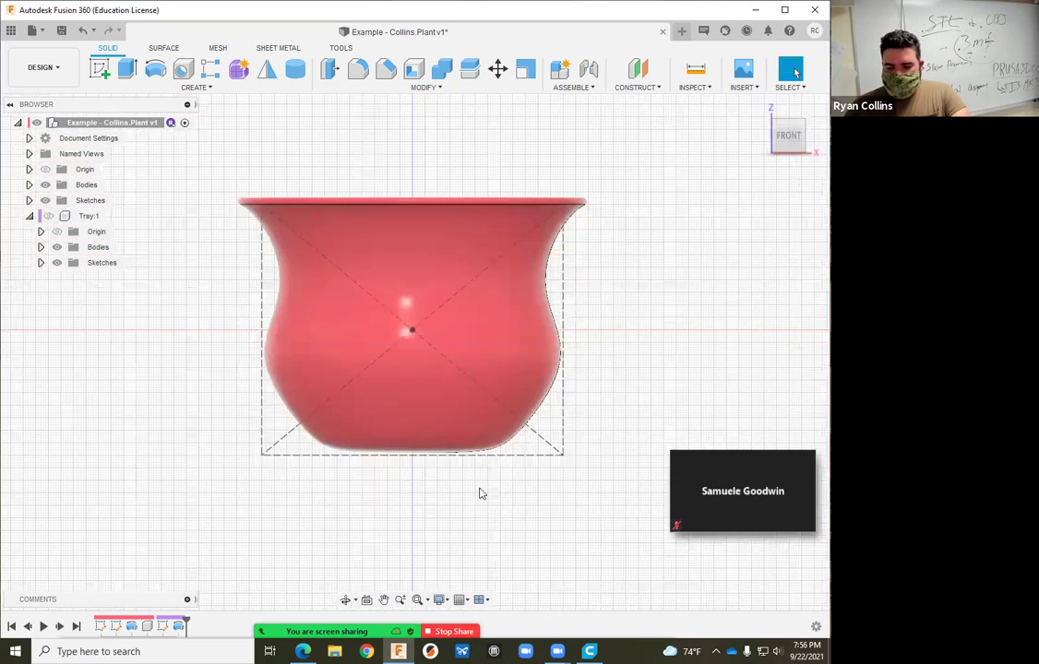
scroll(480, 492, "up", 5)
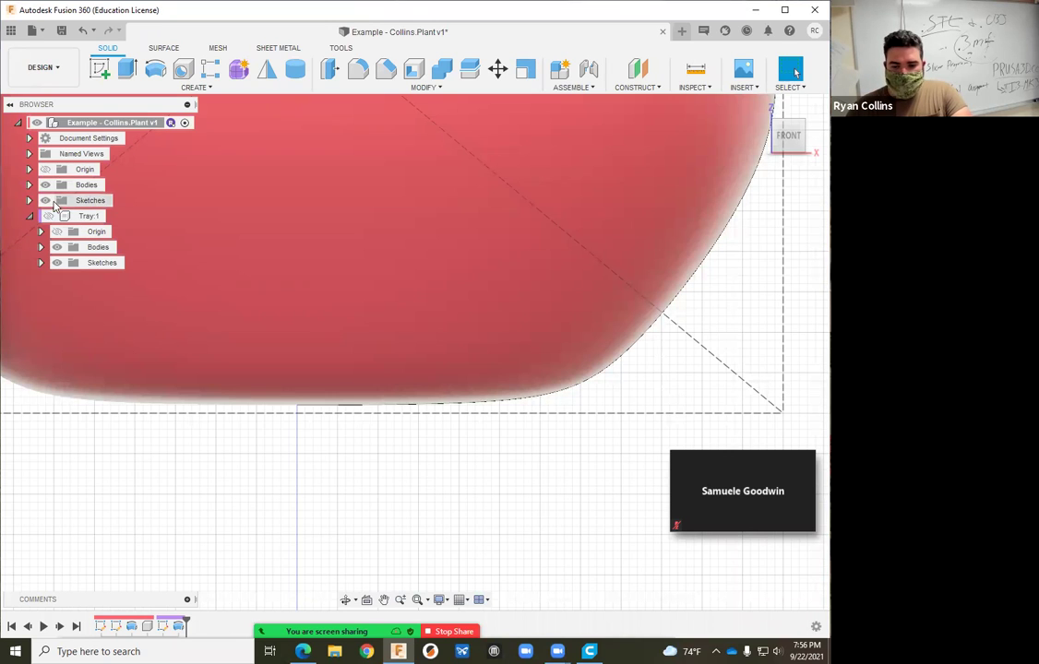
right_click(115, 627)
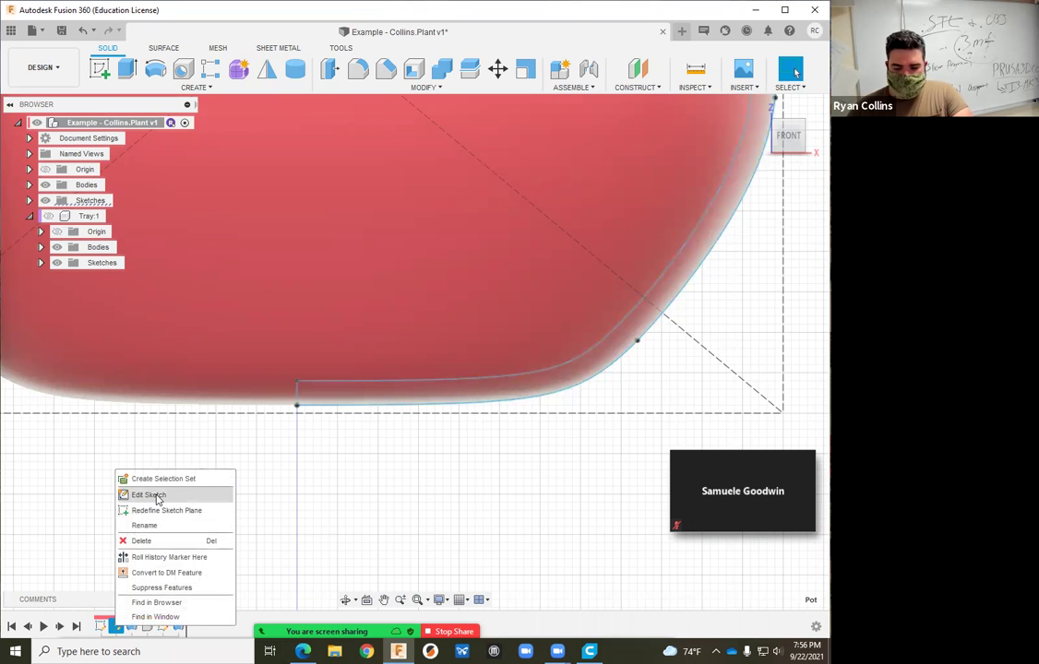
left_click(148, 496)
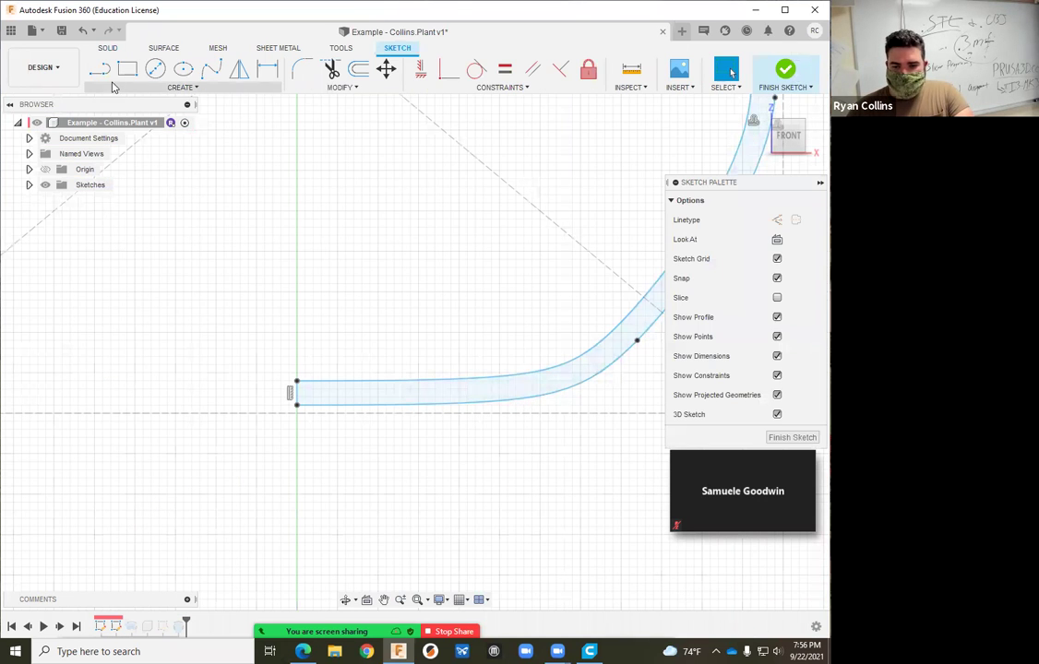
Draw a 2.5 mm line at 120 degrees sloping down and outward from the pot profile's bottom curve.
left_click(99, 70)
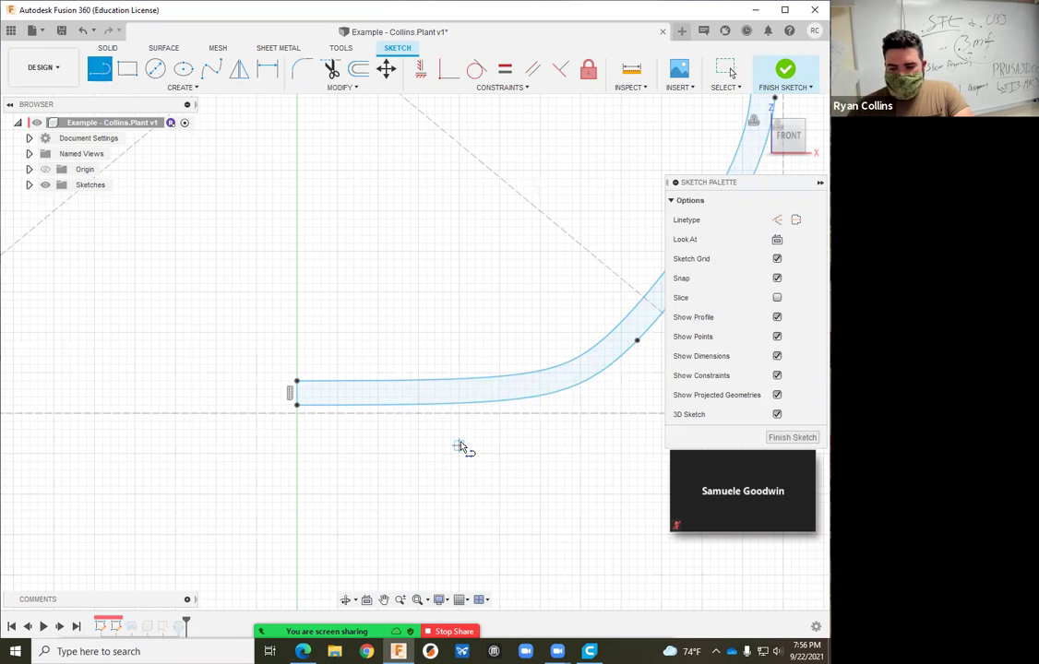
scroll(466, 439, "up", 5)
mouse_move(381, 302)
left_mouse_down()
mouse_move(435, 372)
mouse_move(422, 381)
mouse_move(455, 353)
mouse_move(420, 358)
mouse_move(434, 356)
mouse_move(434, 380)
mouse_move(407, 346)
left_mouse_up()
key("Tab")
type("120")
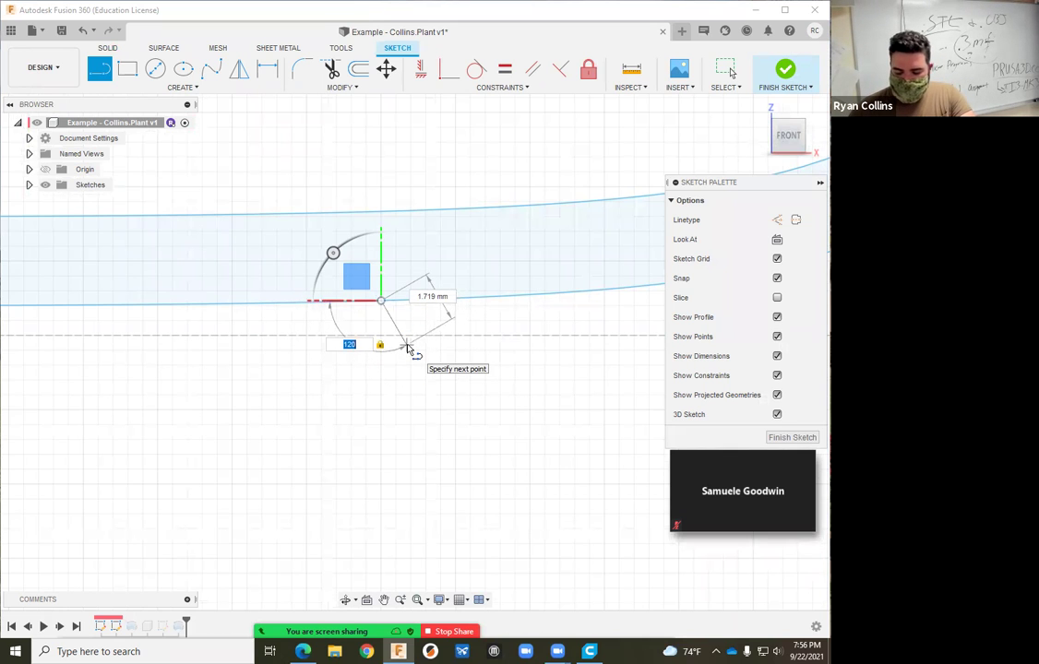
type("2.5")
key("Tab")
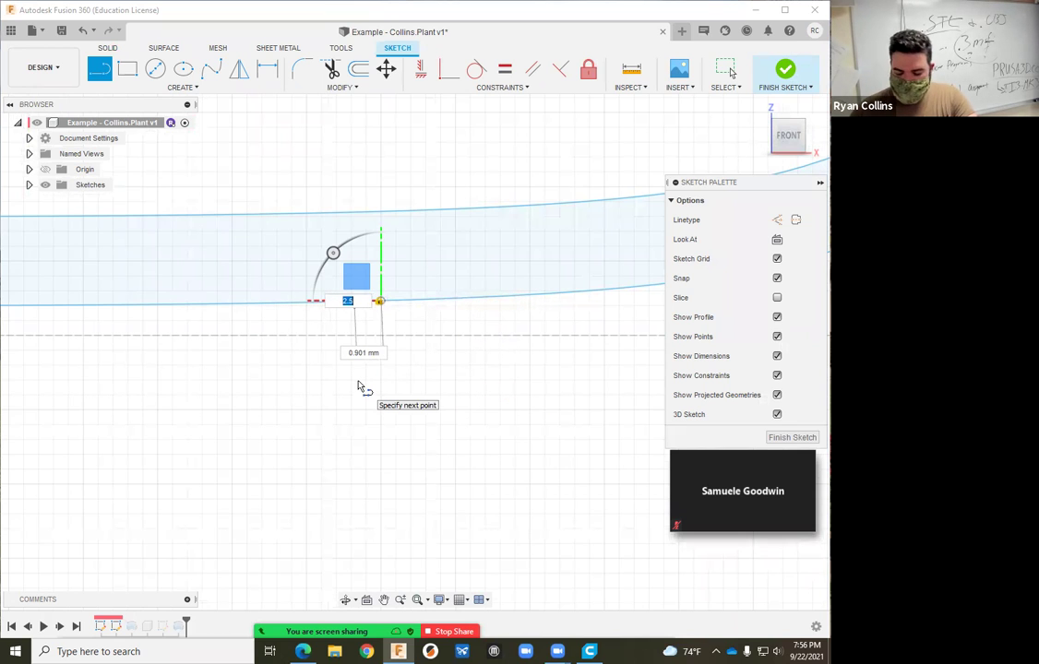
type("123")
key("BackSpace")
type("0")
key("Tab")
type("2.5")
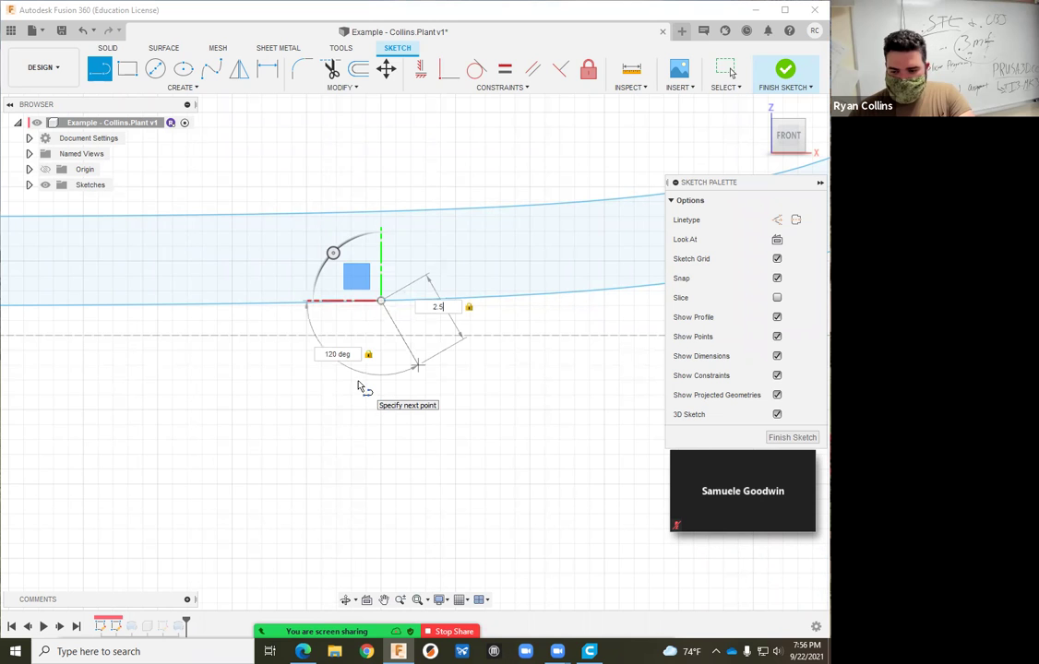
key("Return")
key("Escape")
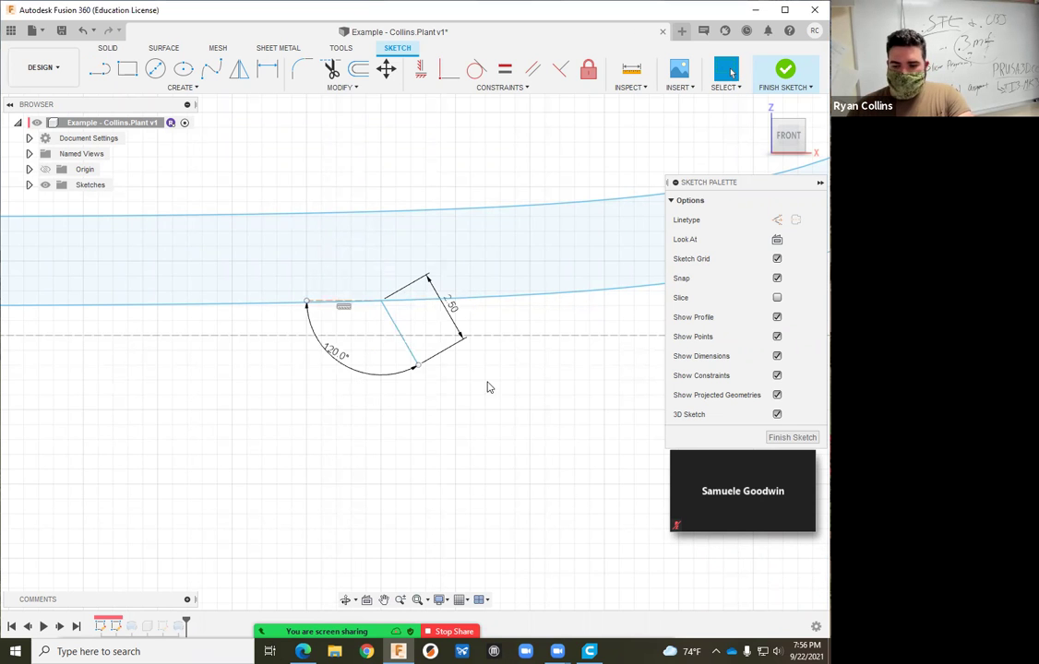
middle_click_drag(515, 400, 359, 412)
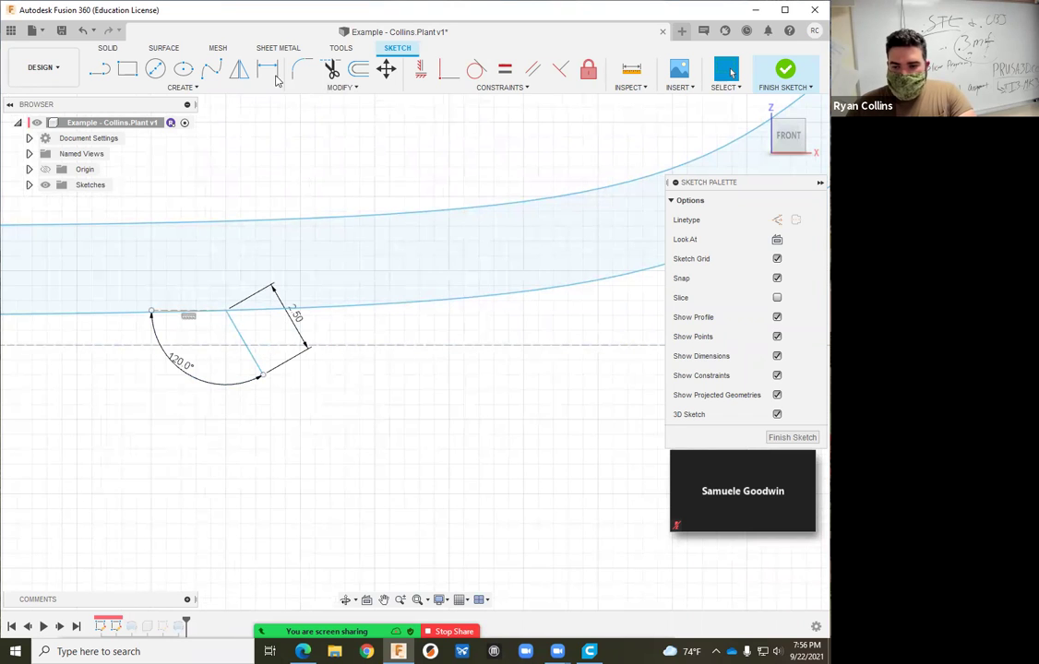
left_click(250, 358)
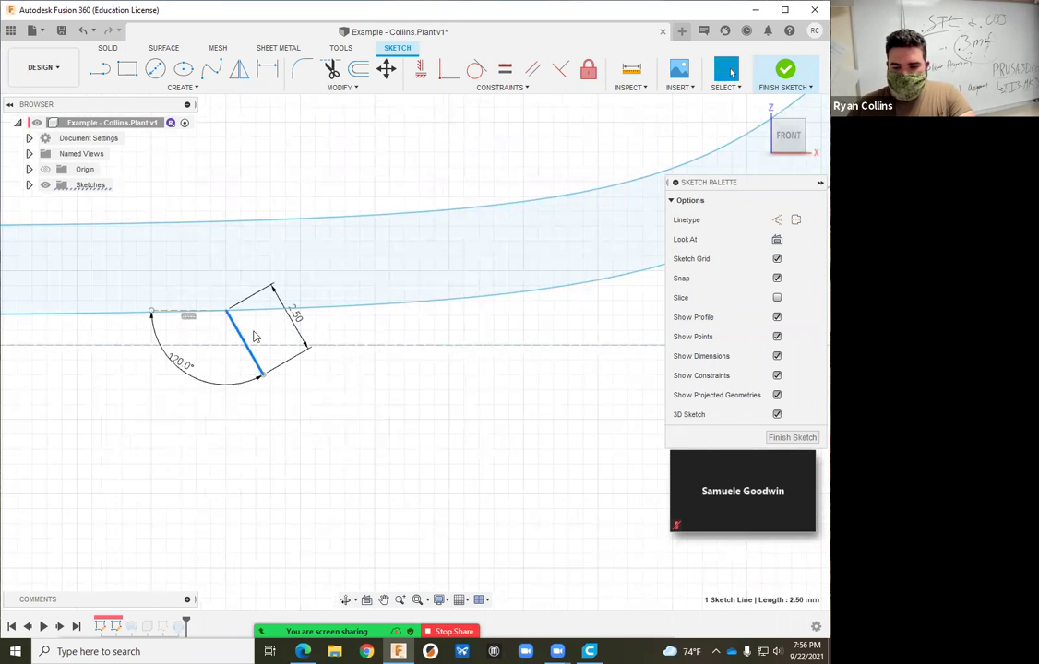
left_click(359, 69)
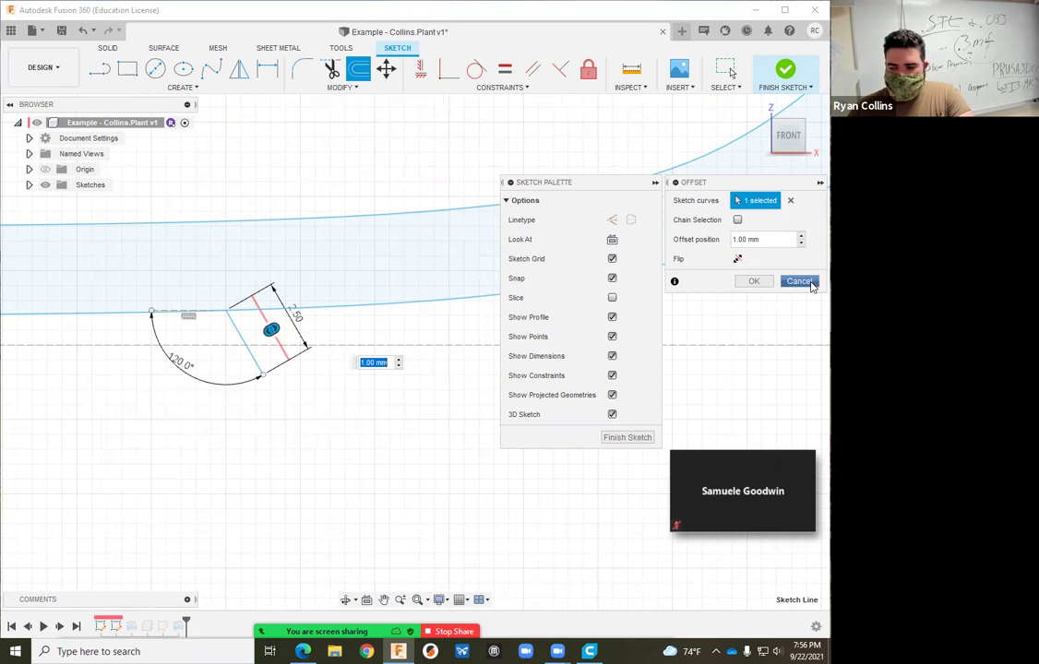
left_click(810, 284)
Copy the slanted foot line outward with Move/Copy, using an X distance of -2 mm and Create Copy.
left_click(243, 343)
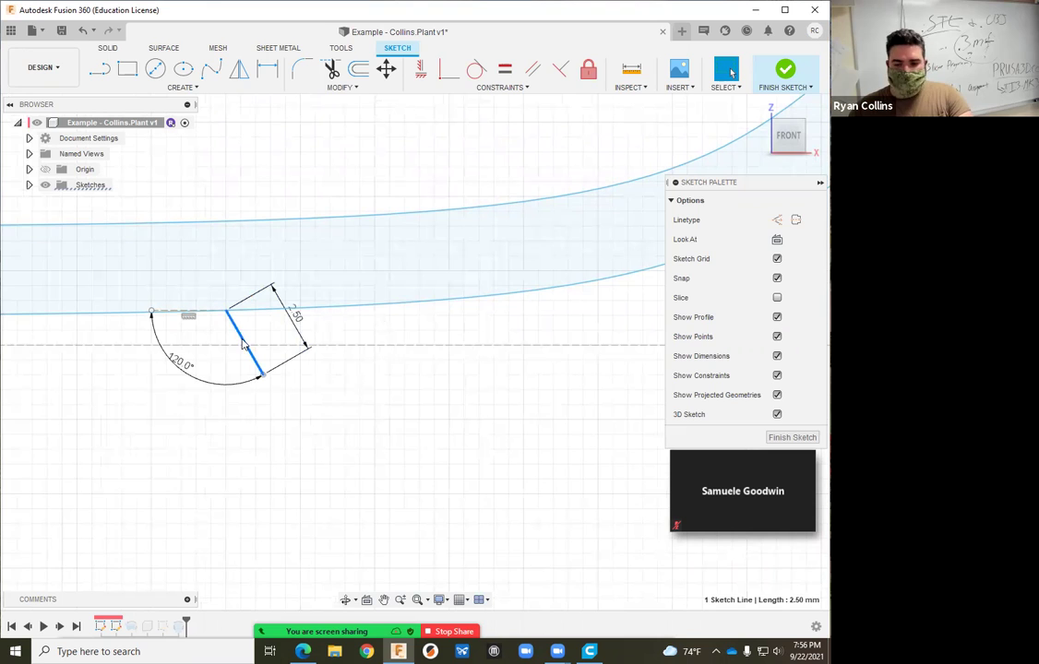
left_click(386, 74)
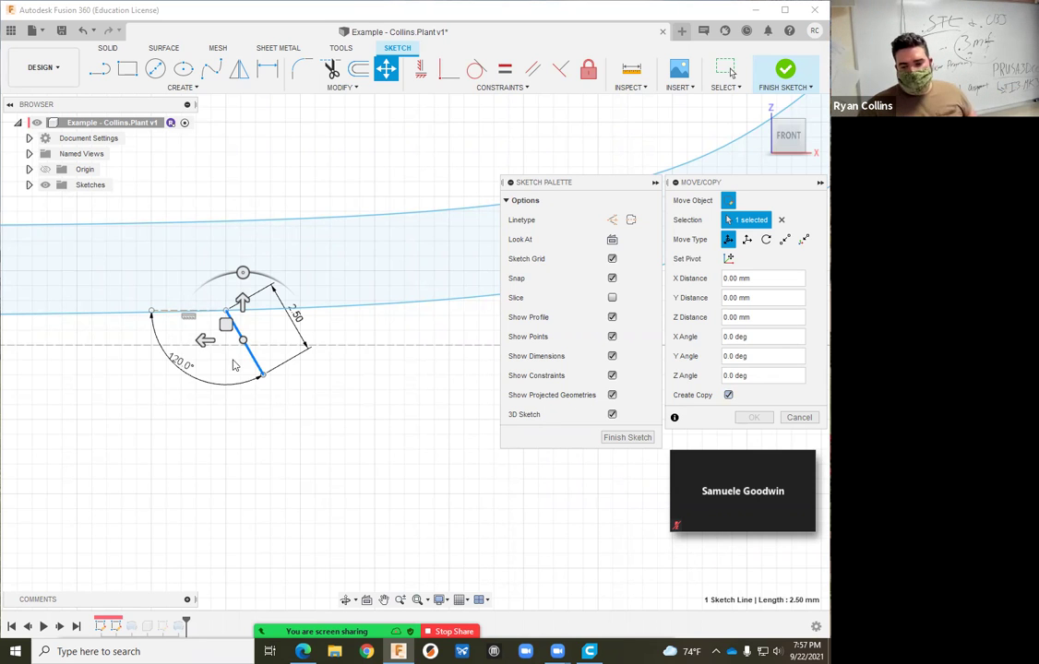
mouse_move(202, 341)
left_mouse_down()
mouse_move(213, 341)
mouse_move(144, 340)
mouse_move(166, 353)
mouse_move(145, 340)
mouse_move(255, 346)
left_mouse_up()
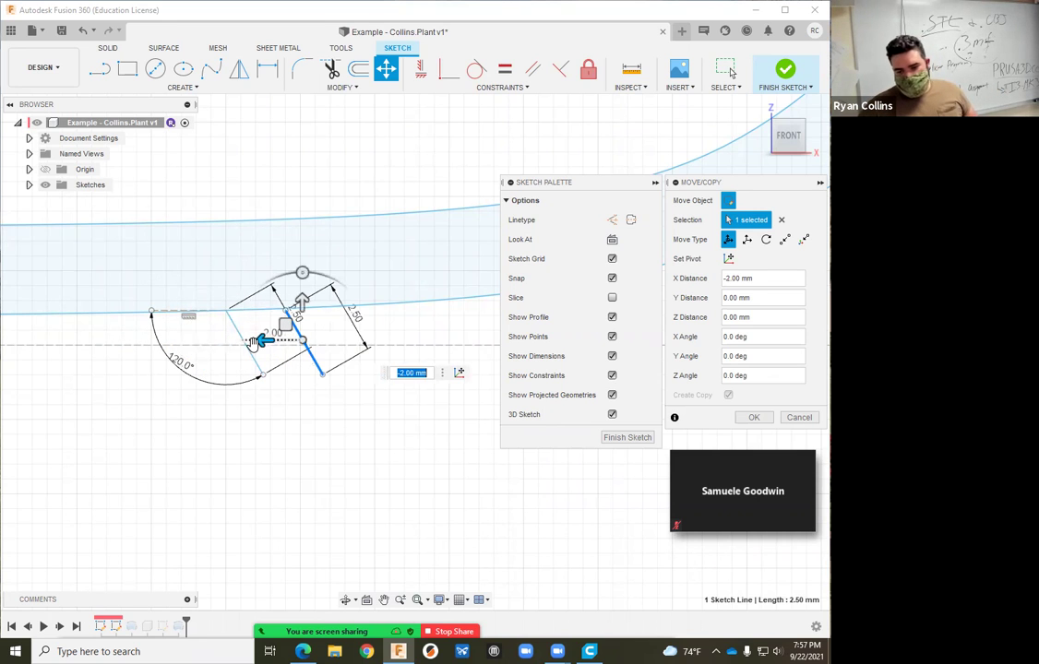
left_click(754, 417)
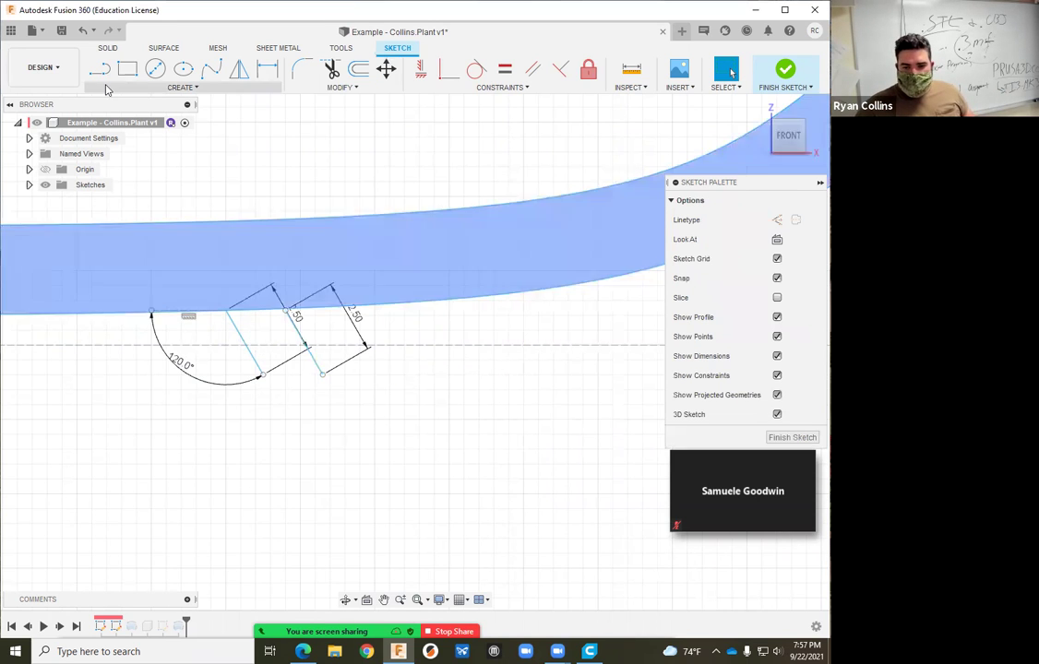
Draw a horizontal line joining the lower ends of the two slanted foot lines.
left_click(99, 70)
left_click(261, 377)
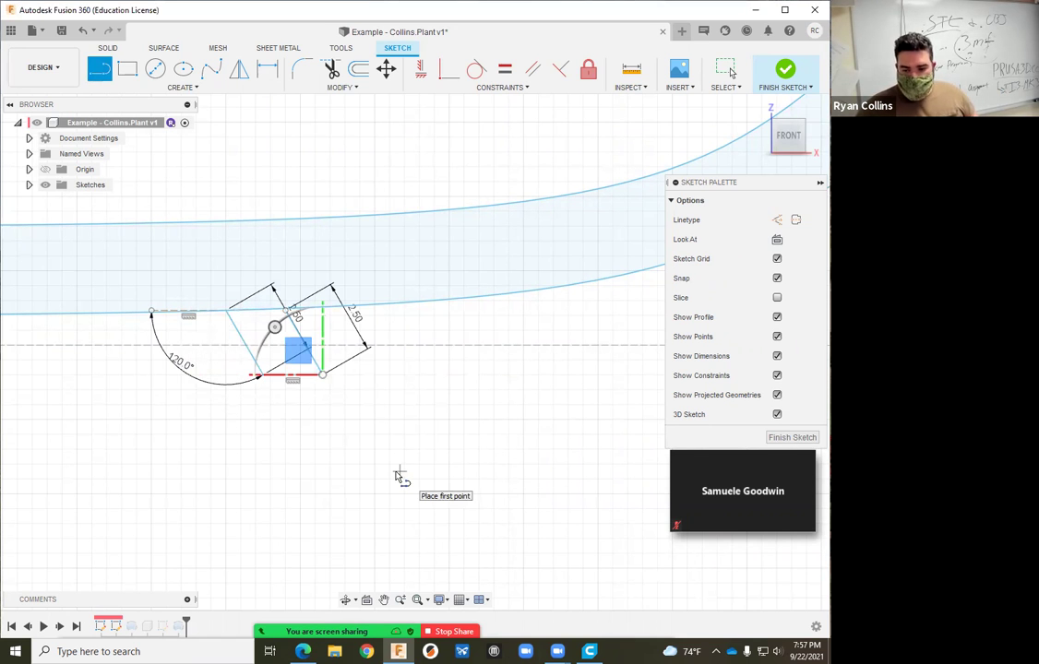
Draw a short line in the same direction from the copied foot line's upper end to the pot's bottom curve, closing the gap.
key("Escape")
scroll(389, 441, "up", 3)
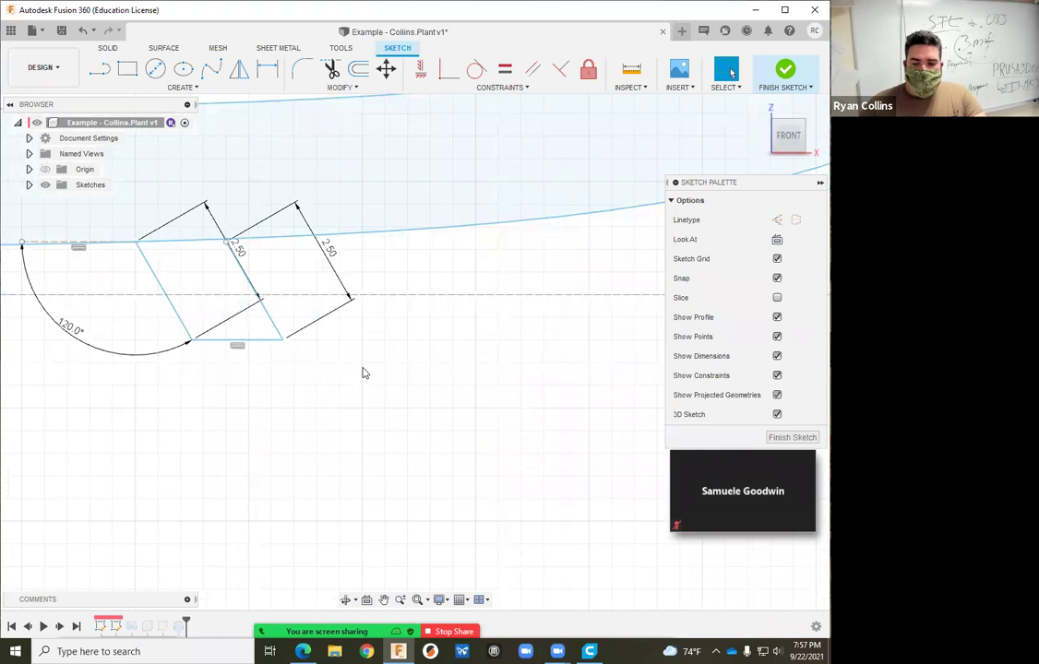
scroll(494, 533, "down", 2)
scroll(210, 408, "up", 3)
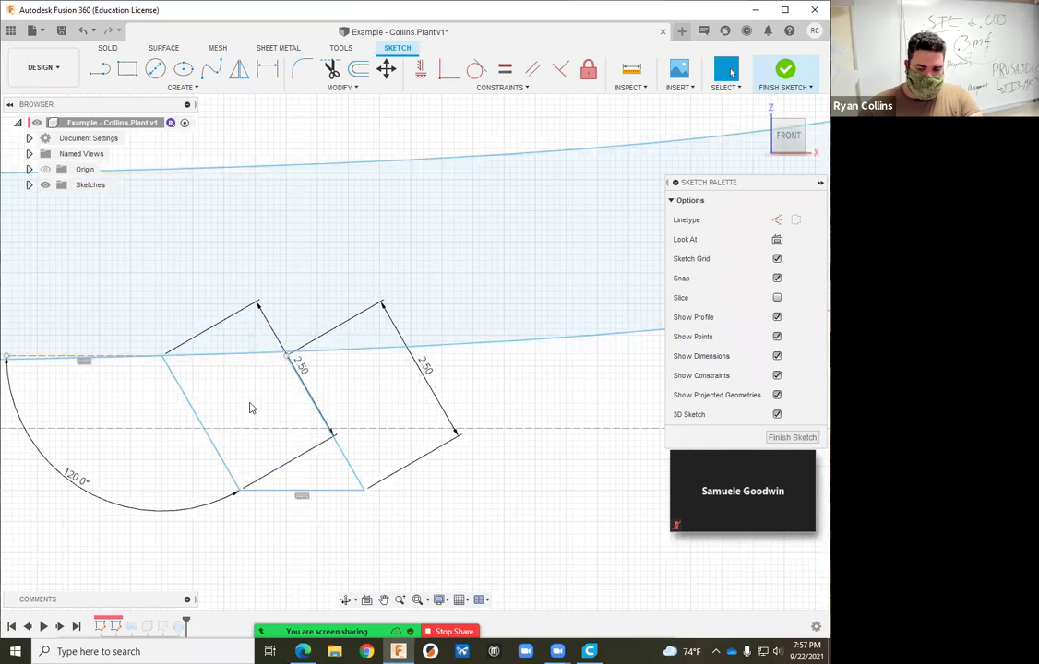
scroll(258, 380, "up", 4)
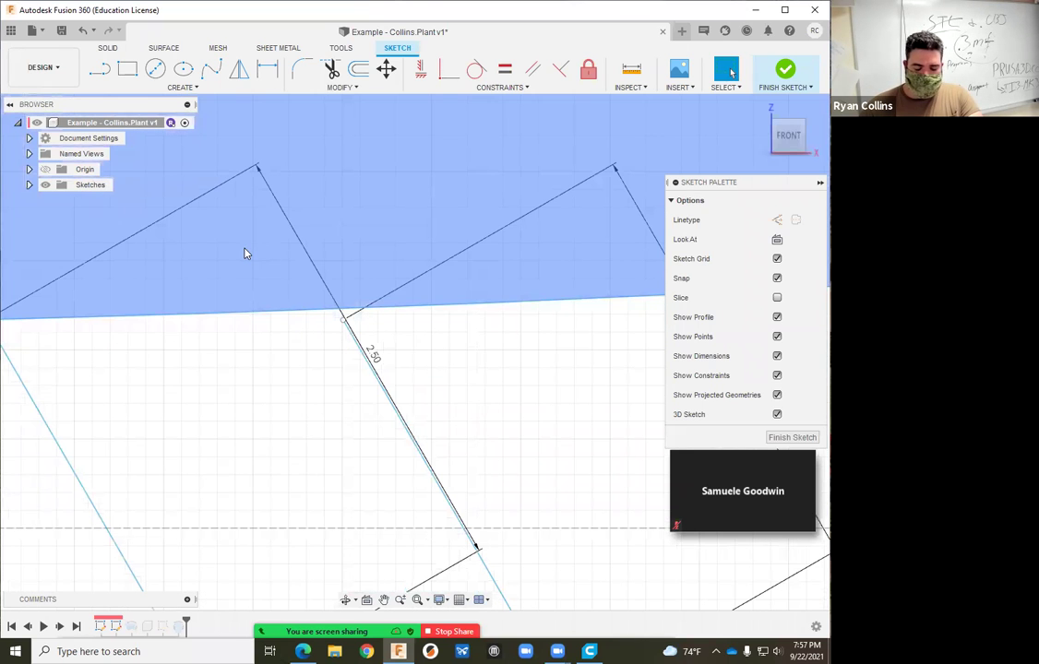
scroll(343, 323, "up", 5)
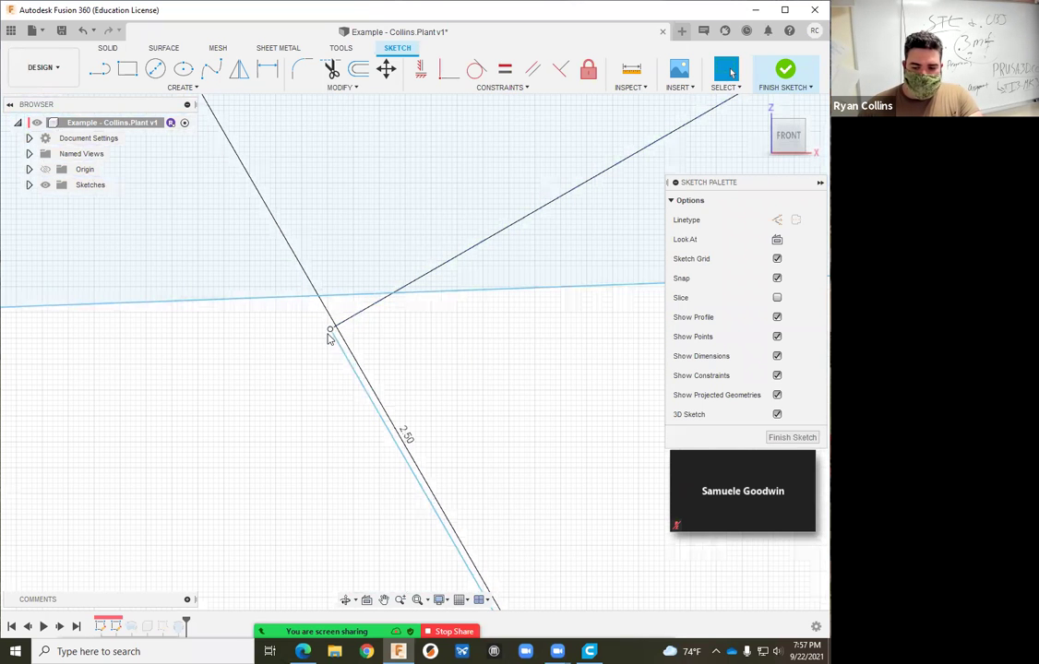
left_click(99, 68)
left_click(331, 330)
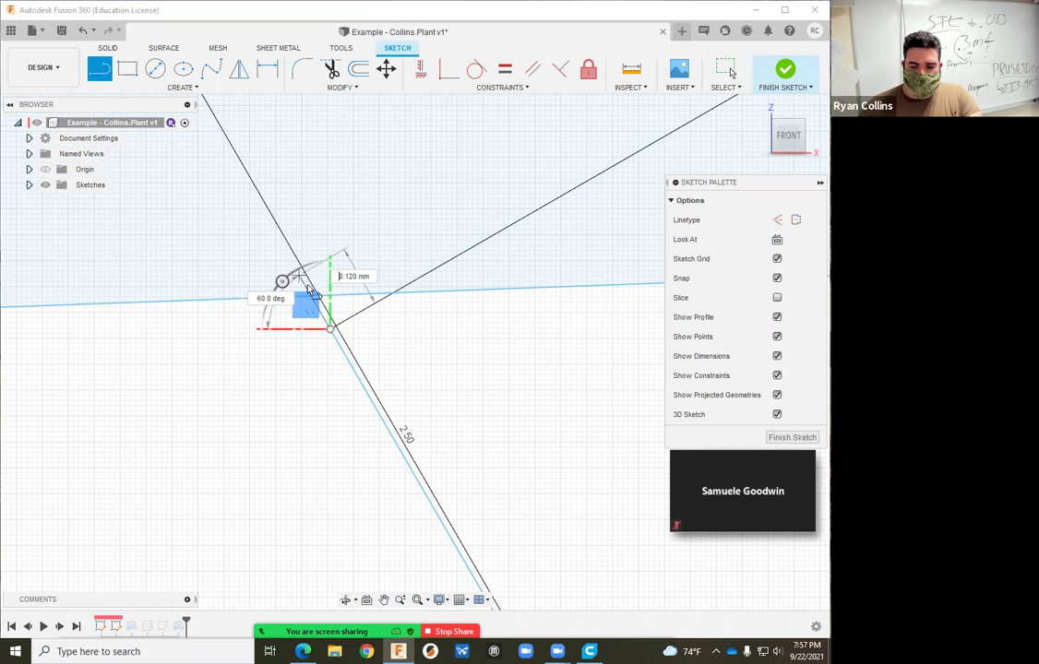
left_click(314, 298)
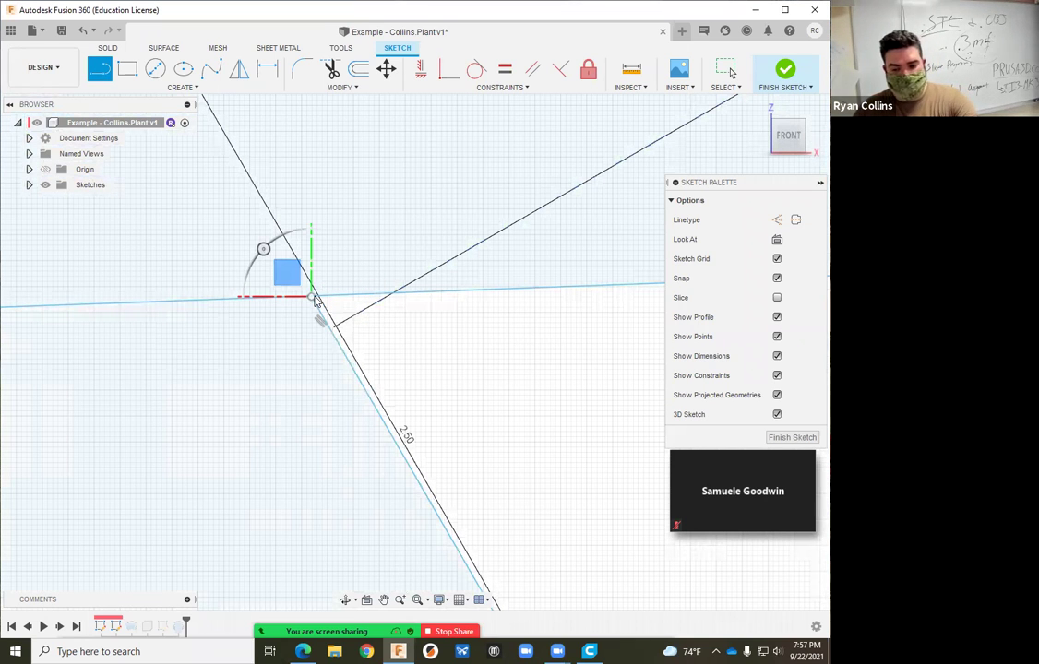
key("Escape")
scroll(246, 452, "down", 8)
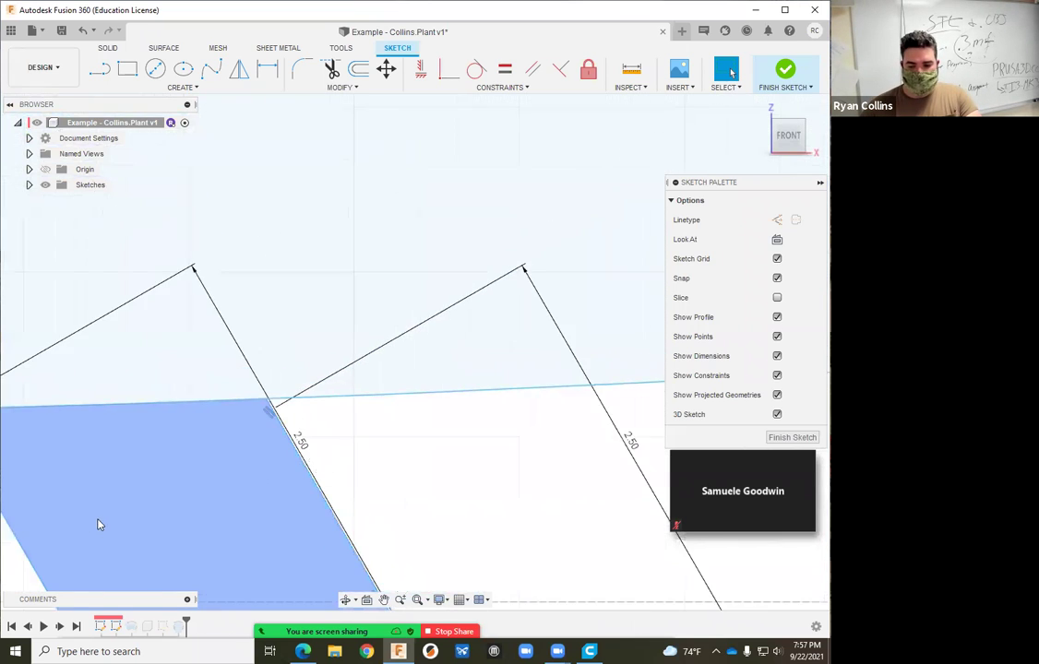
Fillet the foot profile's lower outer corner with a 0.25 mm radius.
scroll(350, 526, "up", 5)
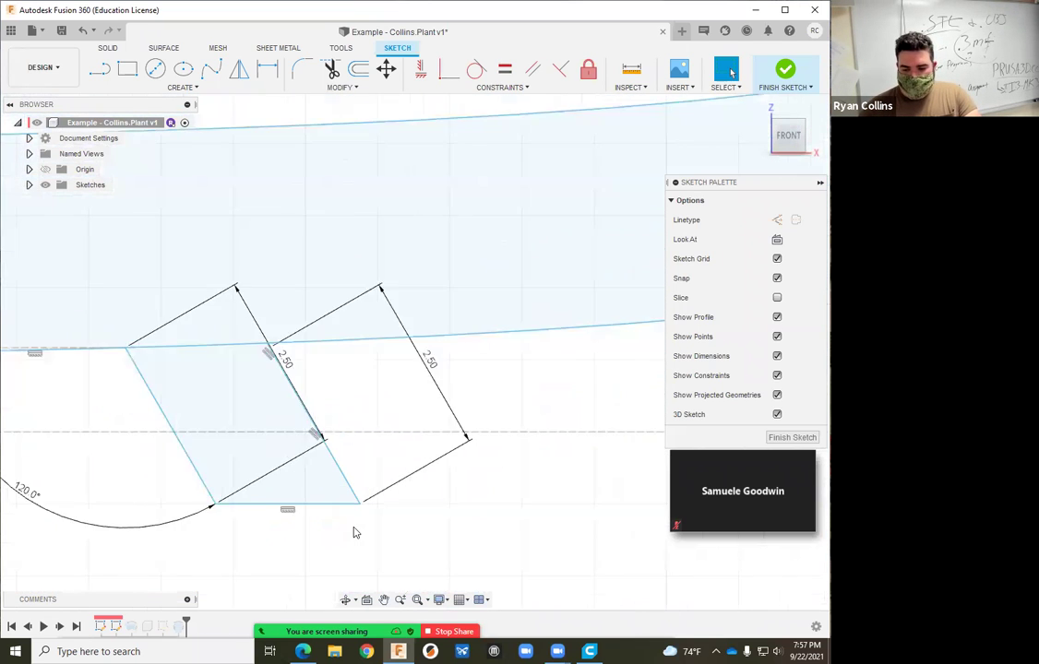
left_click(307, 72)
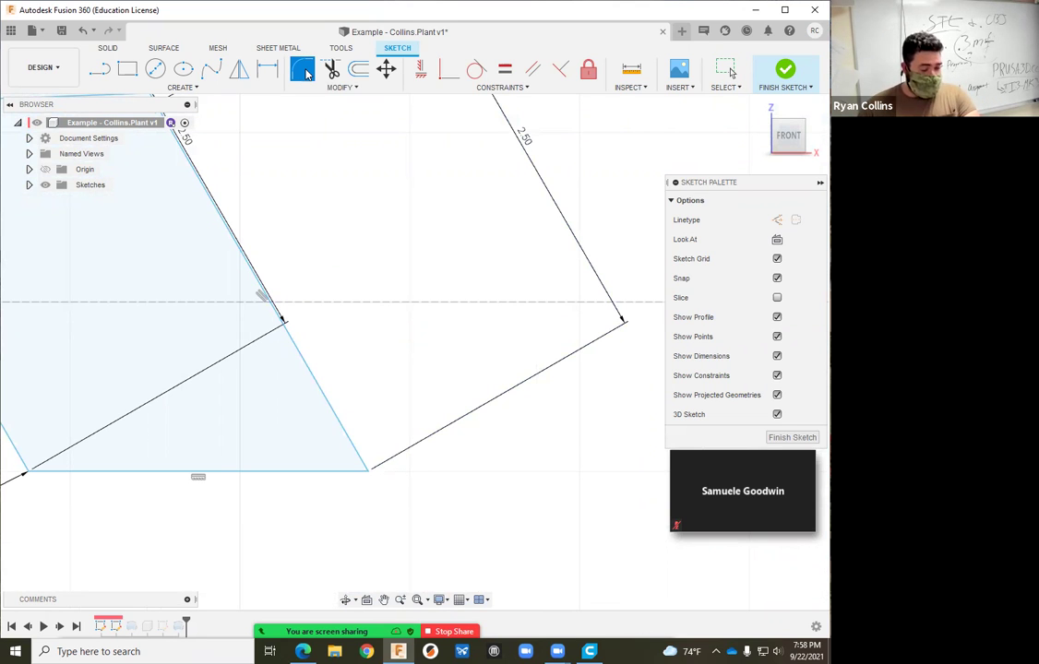
left_click(341, 421)
left_click(343, 471)
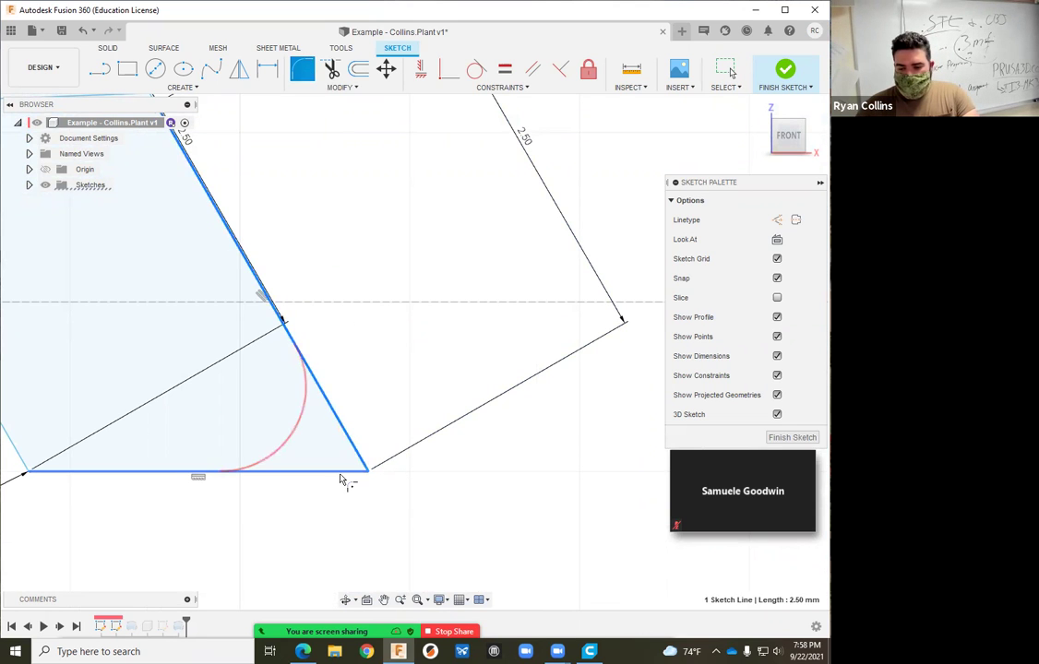
key("Return")
key("BackSpace")
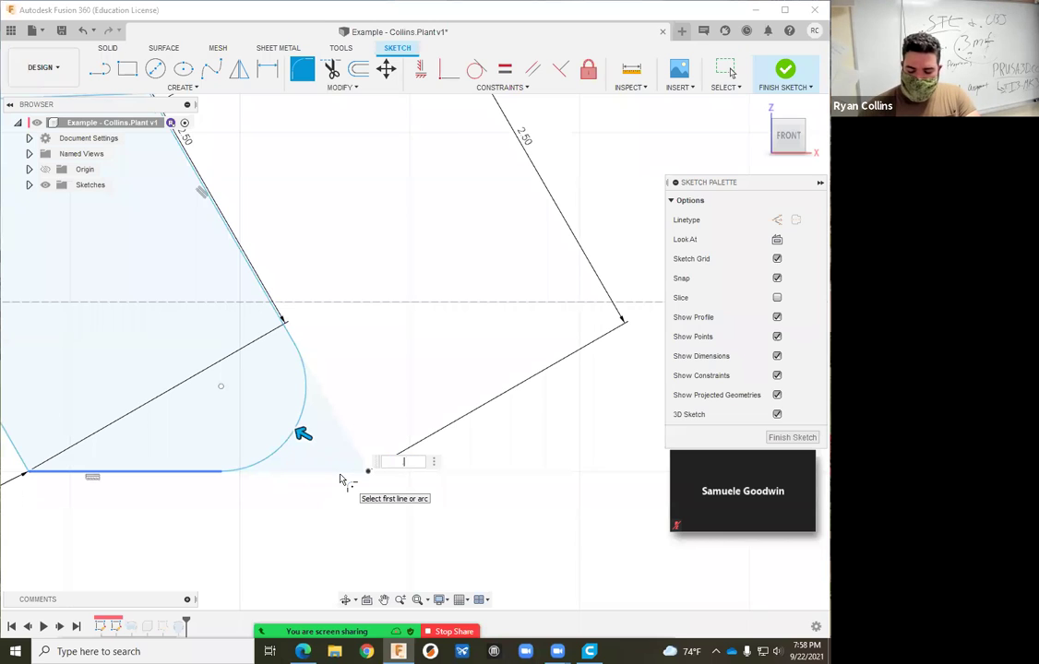
key("Return")
key("Escape")
Fillet the foot profile's lower inner corner with a 0.40 mm radius.
middle_click_drag(198, 503, 306, 508)
right_click(306, 507)
left_click(315, 463)
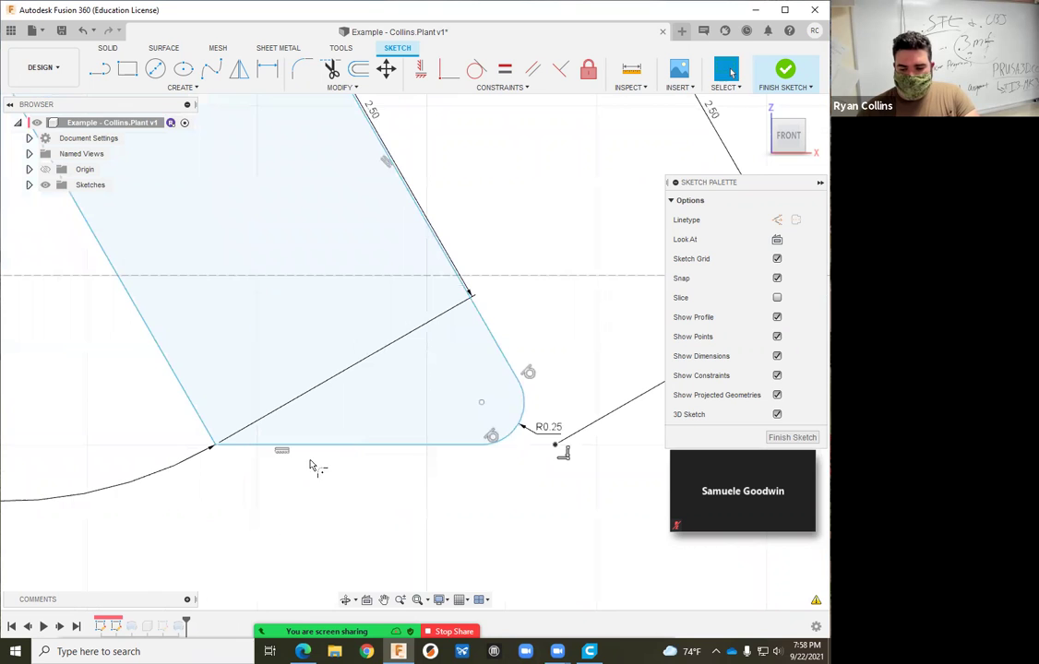
left_click(197, 411)
key("Return")
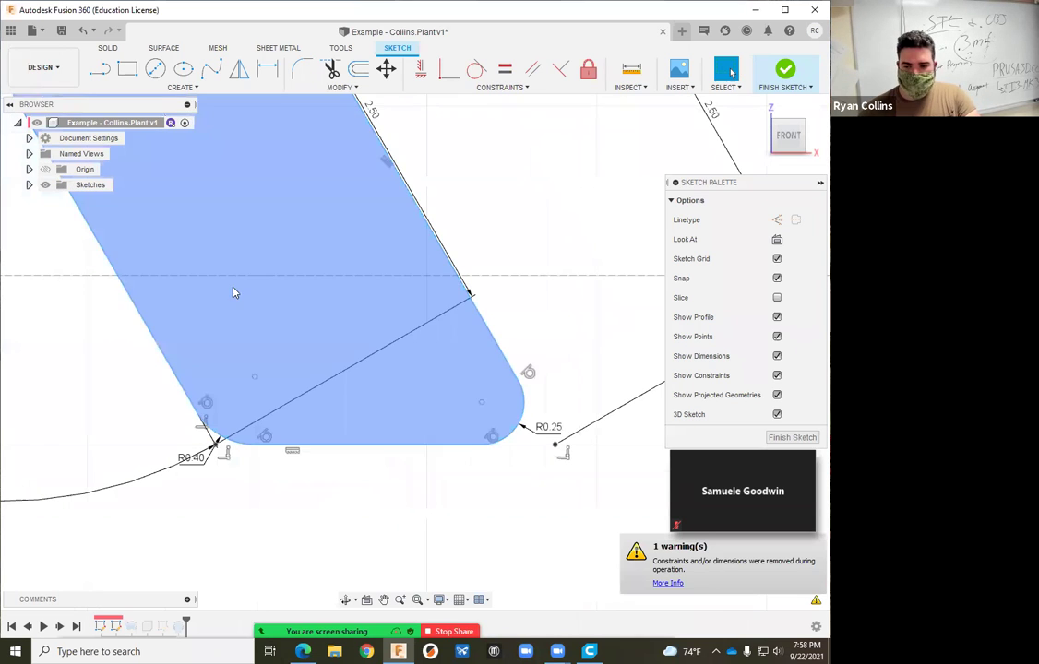
scroll(225, 270, "down", 3)
left_click(331, 72)
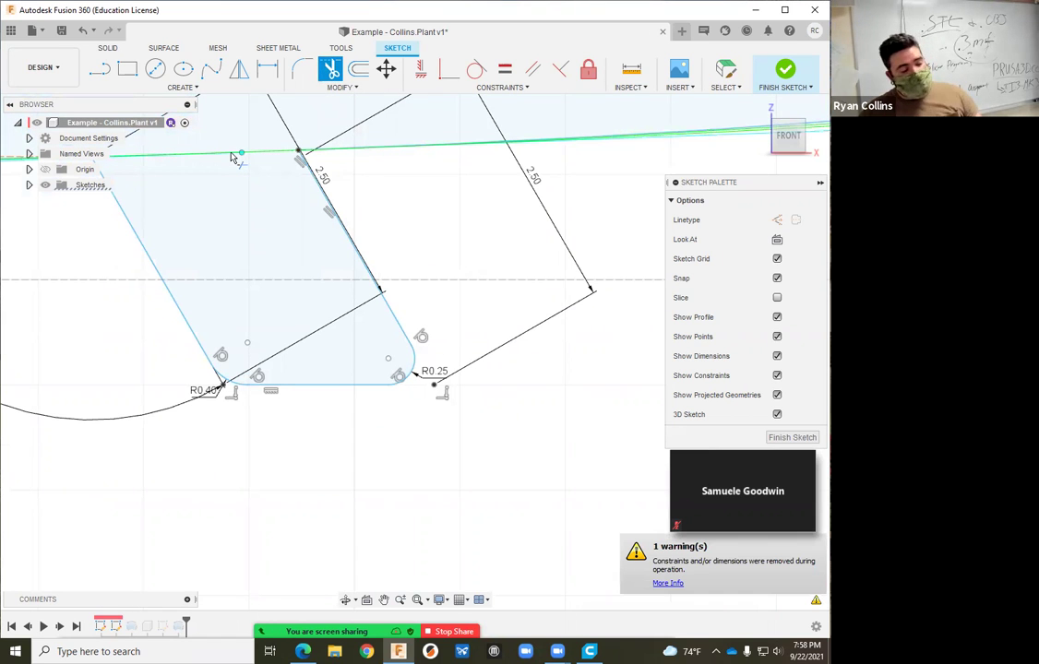
scroll(412, 394, "down", 4)
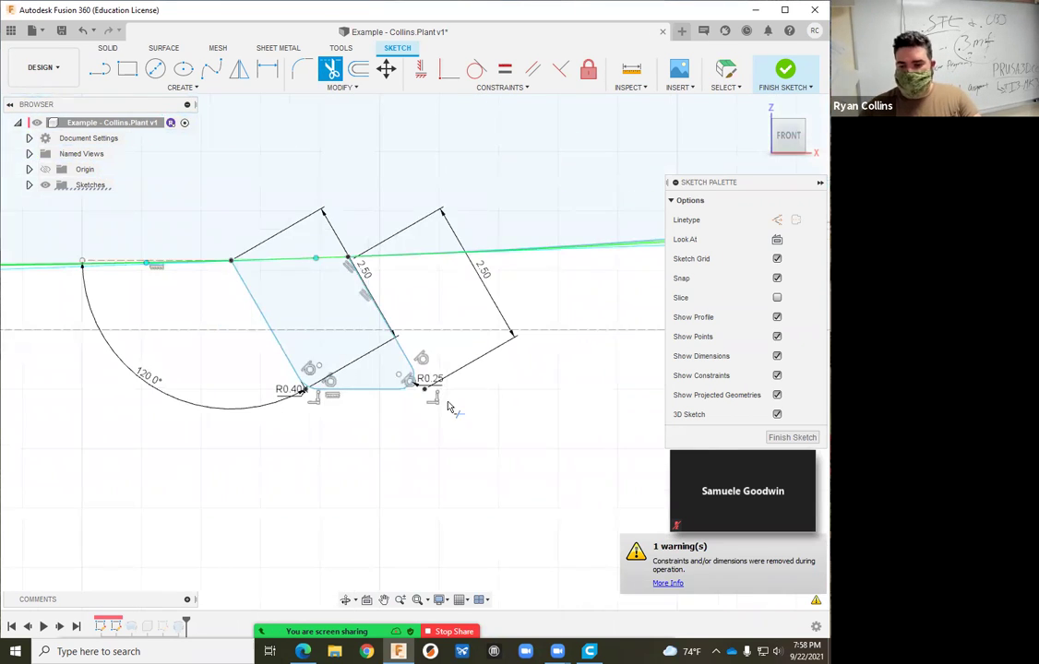
middle_click_drag(495, 400, 352, 427)
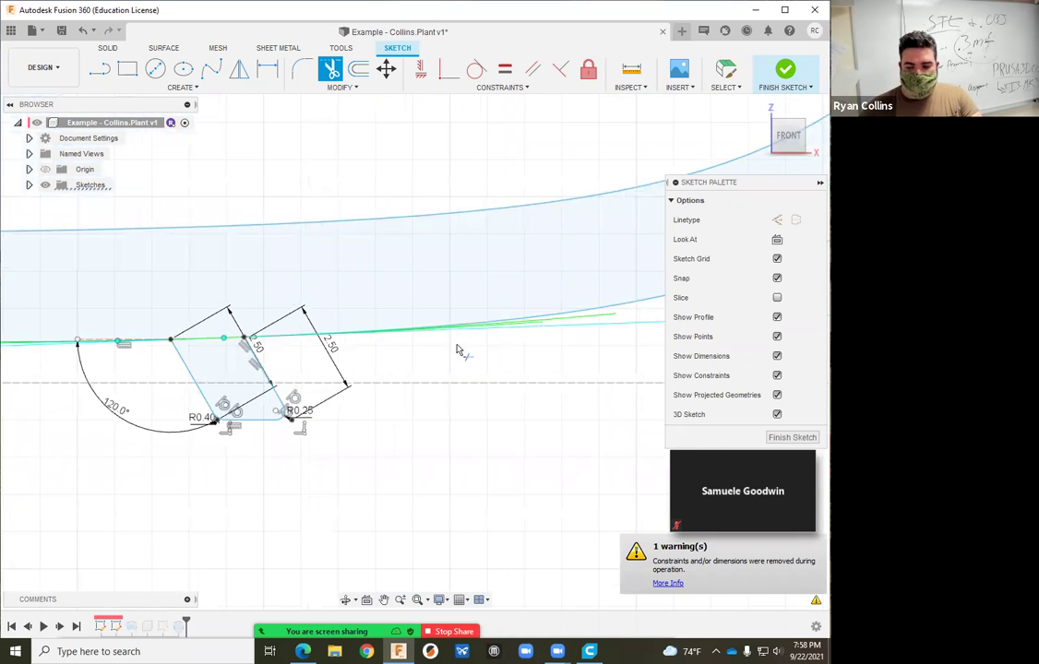
Finish the profile sketch to update the revolved pot with its foot, and return to the home view.
left_click(787, 71)
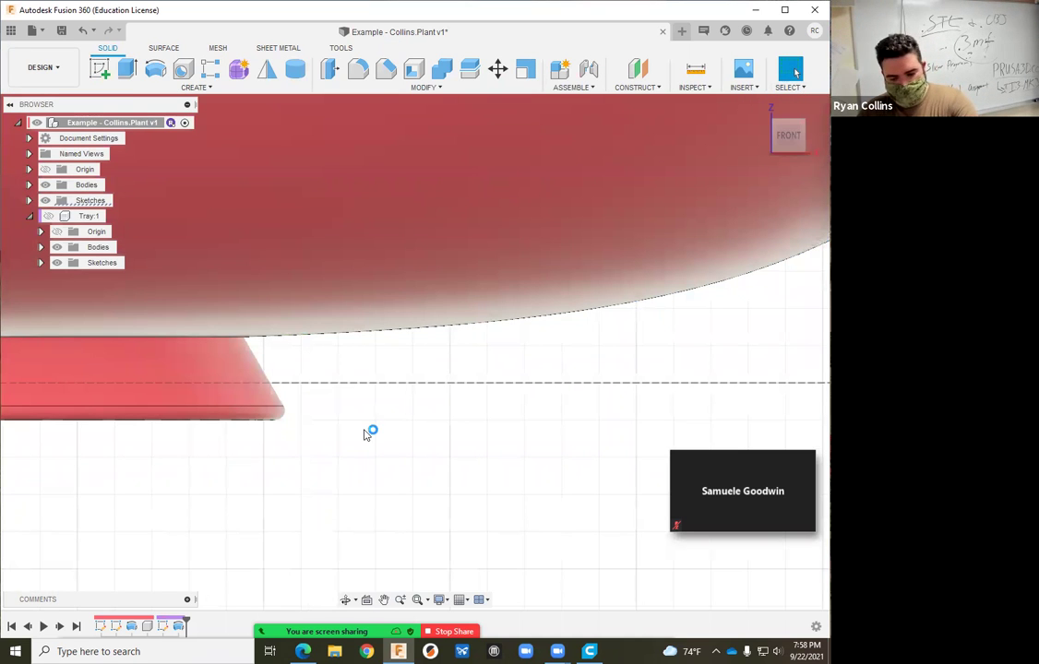
scroll(368, 433, "down", 10)
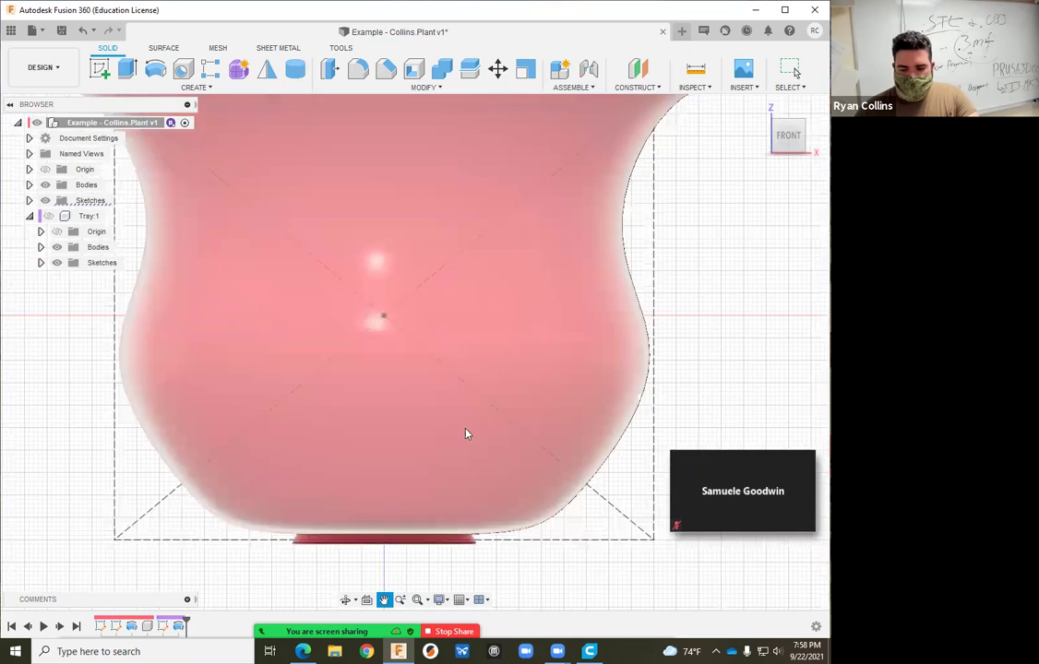
mouse_move(501, 456)
middle_mouse_down("shift")
mouse_move(497, 399)
mouse_move(494, 462)
middle_mouse_up("shift")
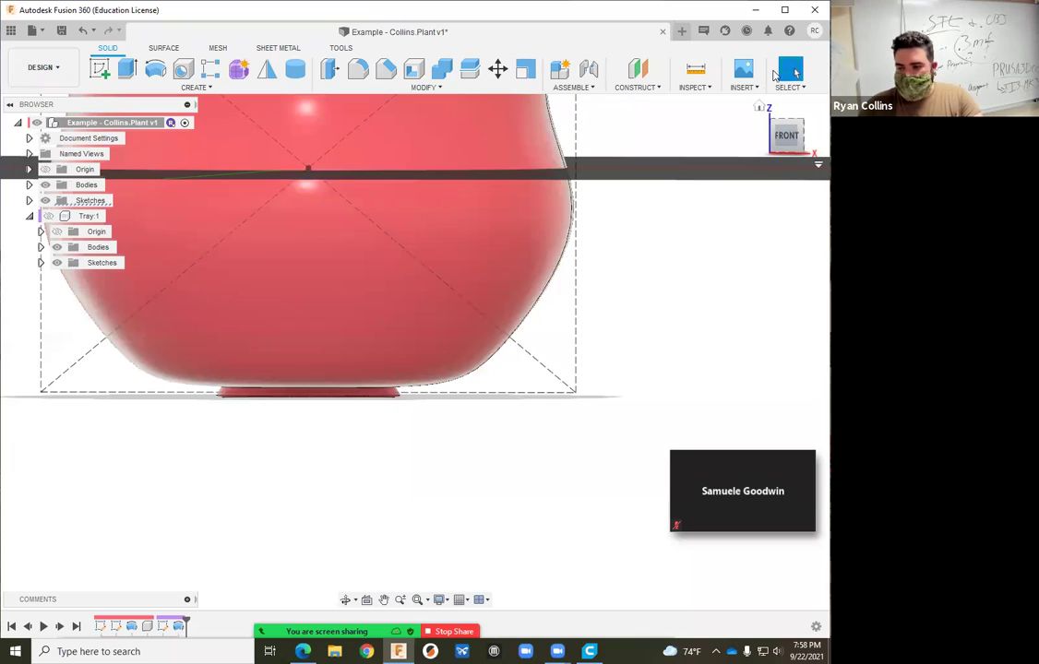
left_click(759, 108)
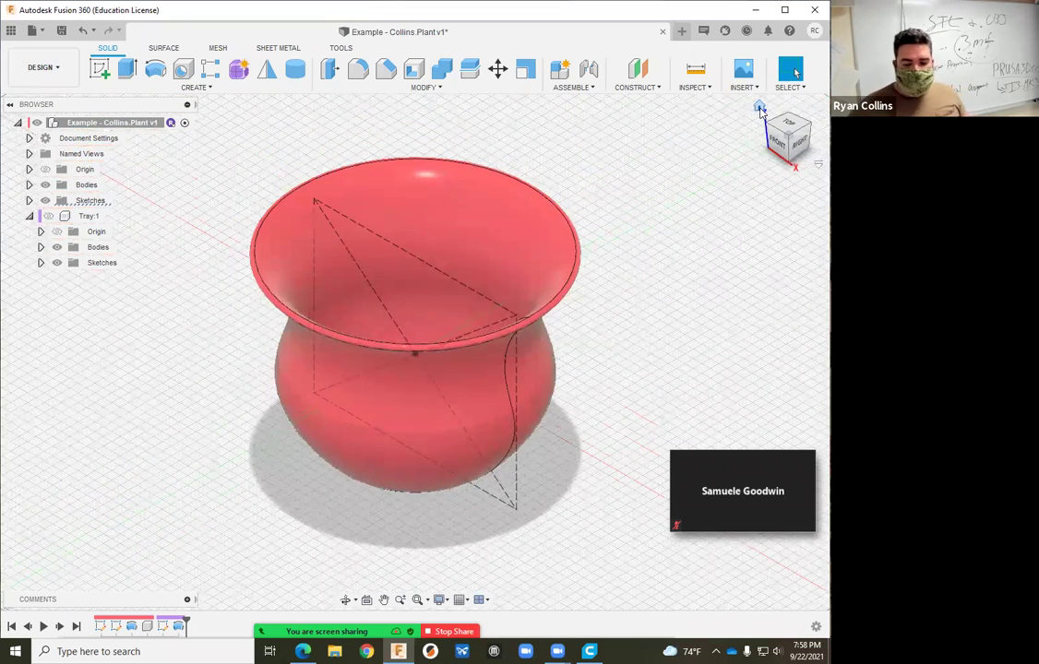
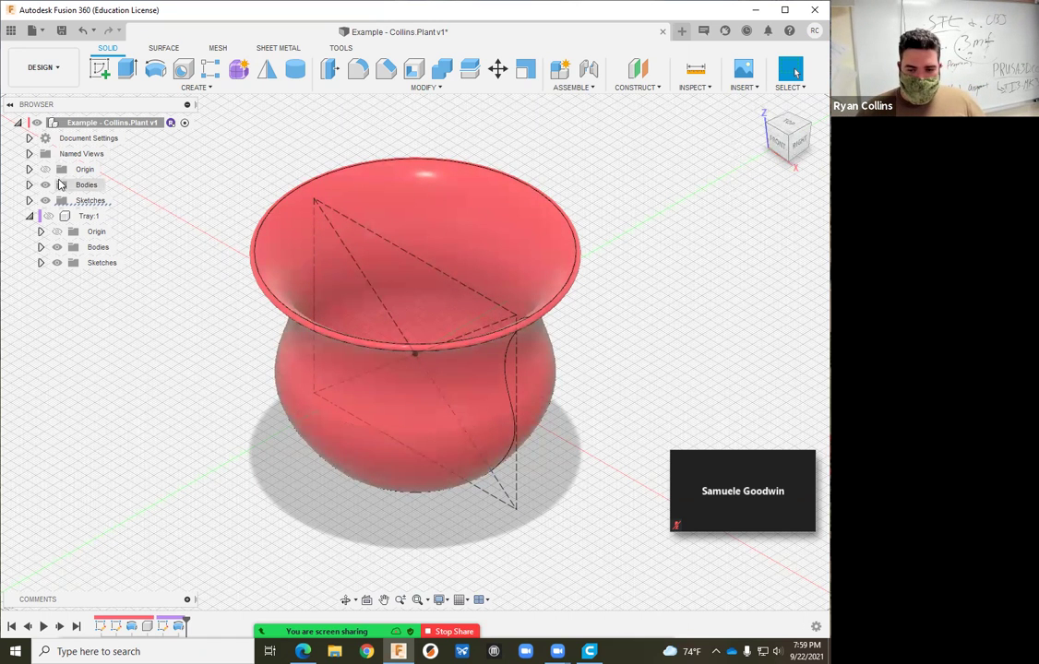
Create a new sketch on the horizontal XY plane through the origin and look at it straight from the top.
left_click(100, 67)
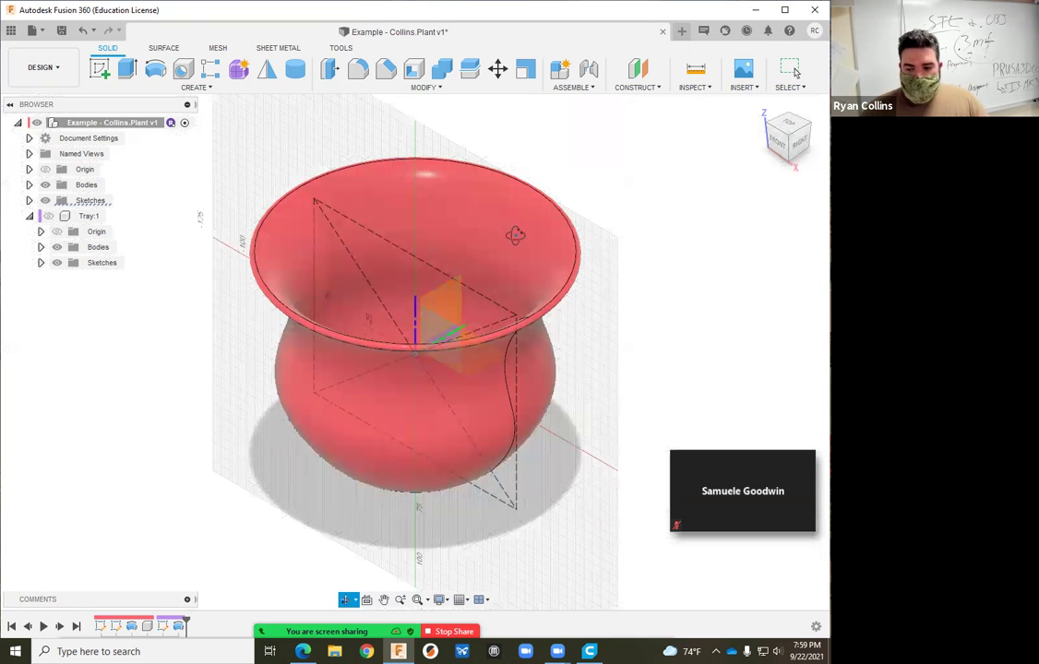
middle_click_drag(515, 235, 517, 244, "shift")
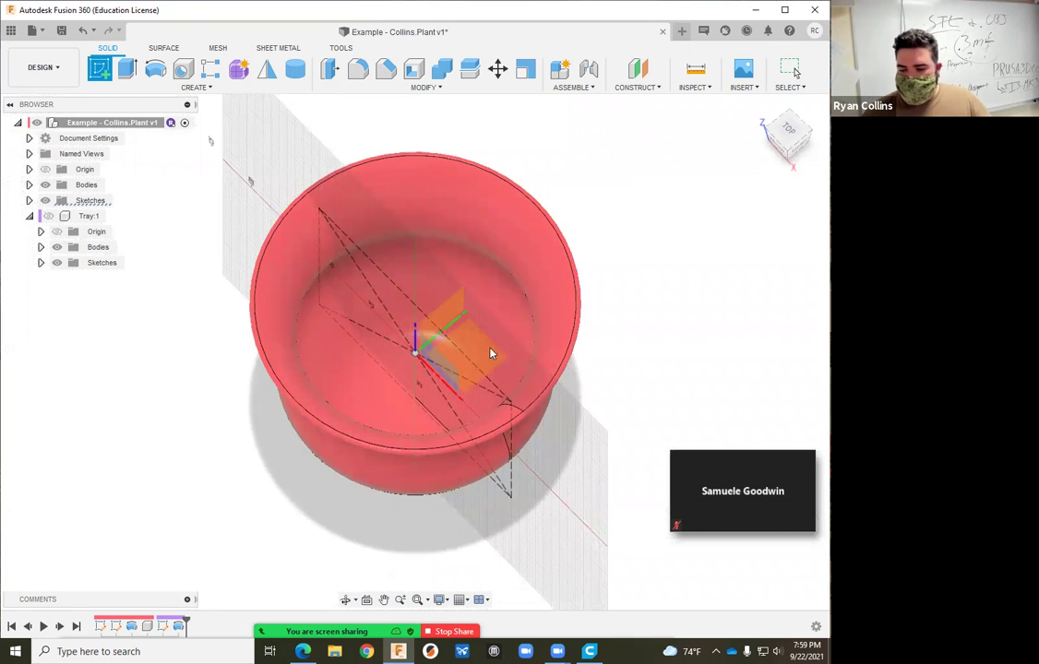
left_click(430, 305)
left_click(784, 132)
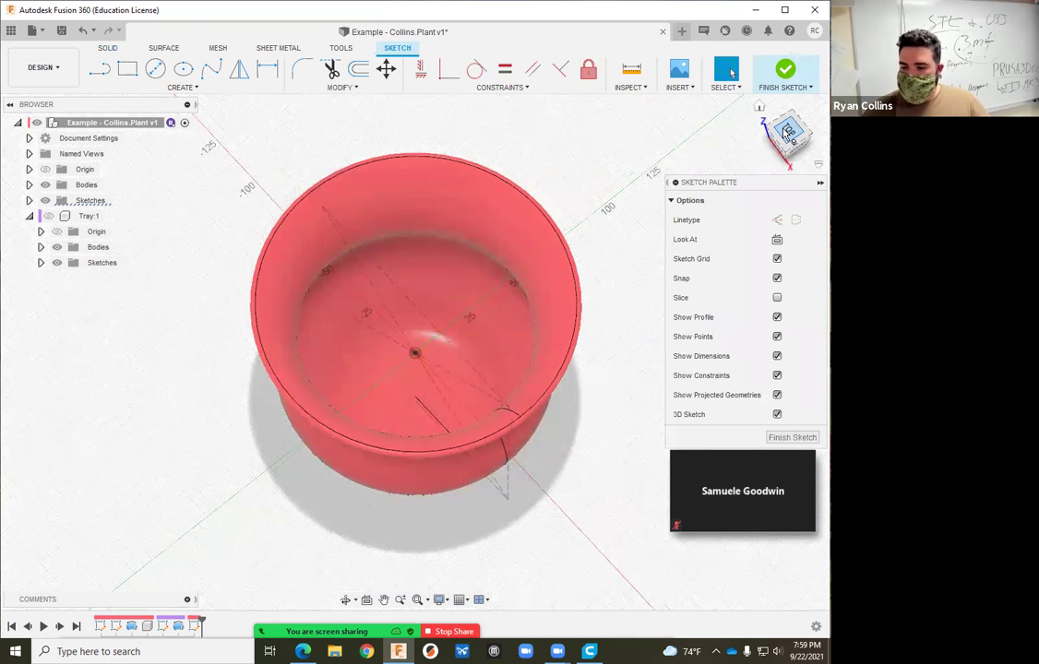
left_click(804, 111)
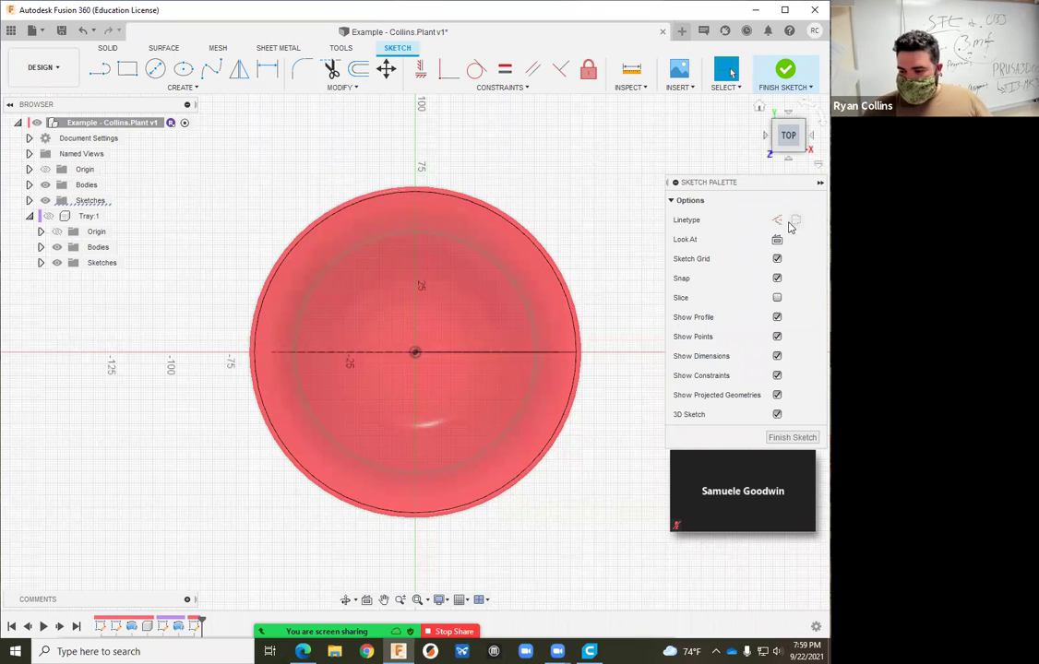
Draw a 6 mm diameter circle on the X axis, about 25 mm from the origin, and finish the sketch.
left_click(155, 68)
scroll(461, 365, "up", 5)
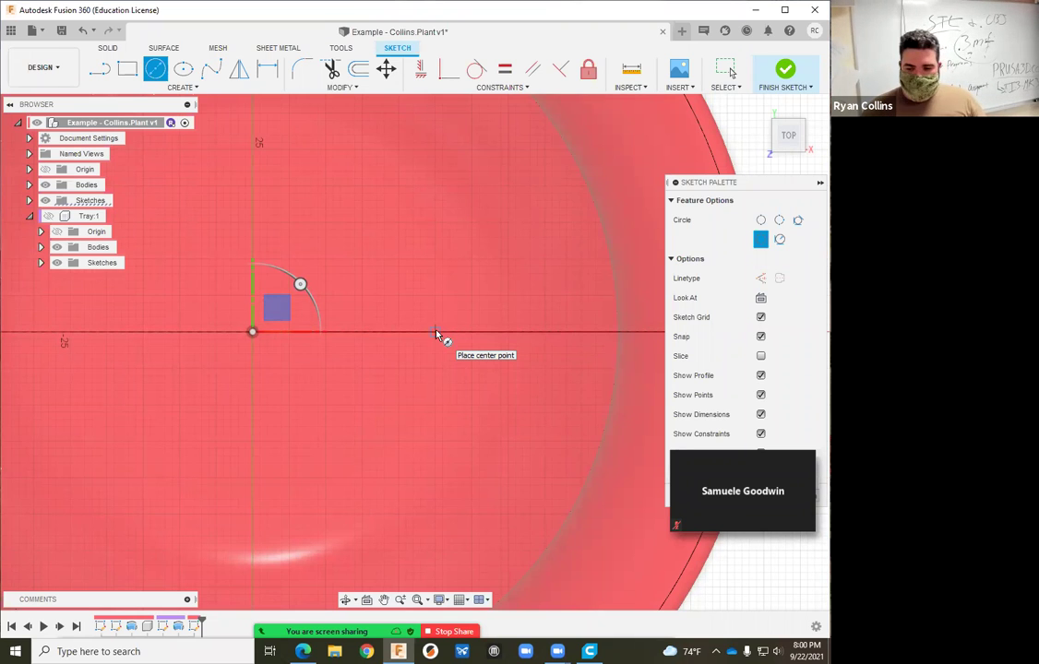
left_click(435, 332)
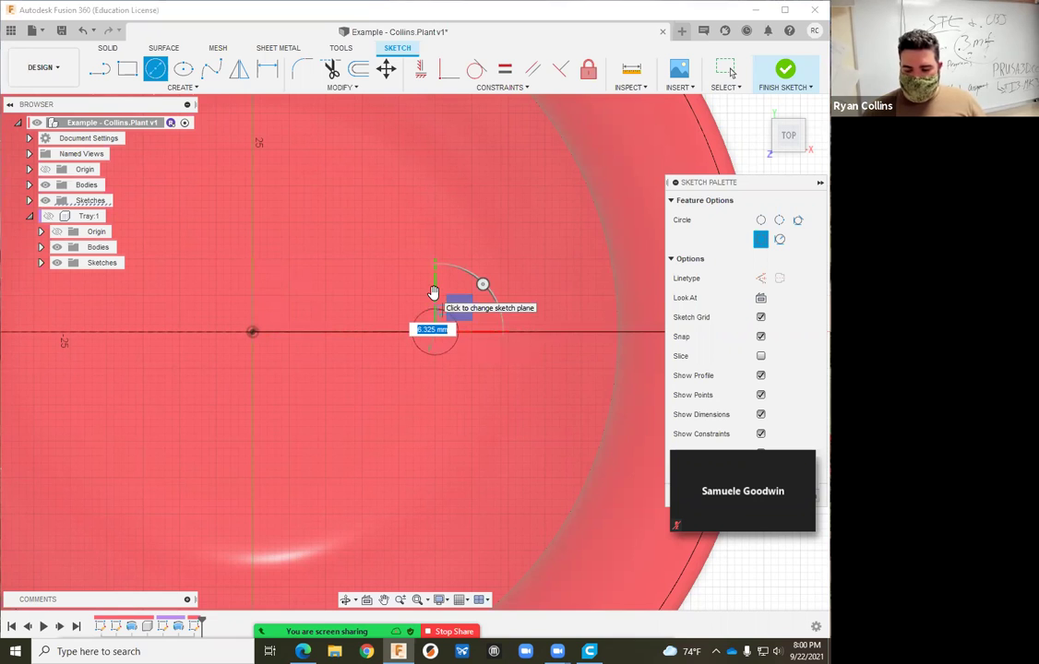
type("6")
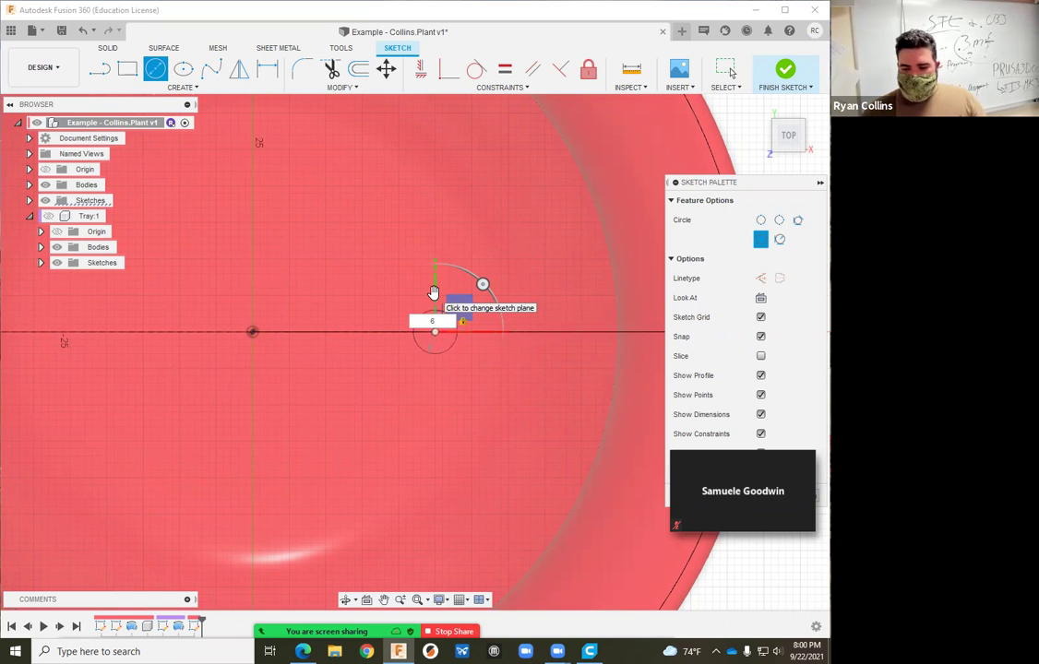
key("Return")
key("Escape")
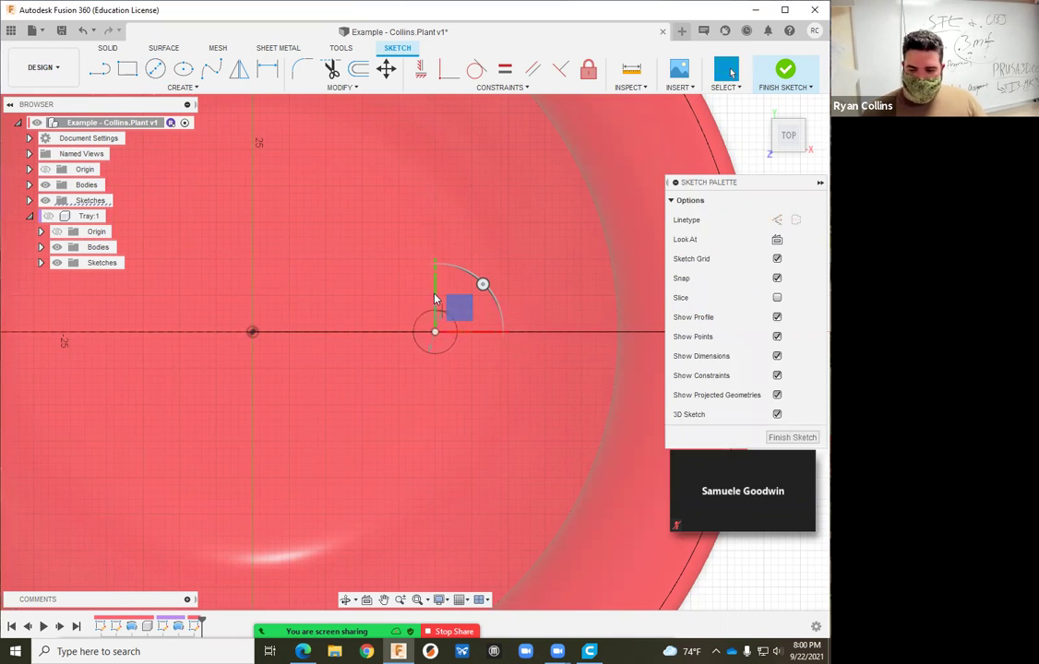
scroll(433, 309, "down", 1)
scroll(465, 417, "down", 3)
scroll(465, 417, "down", 3)
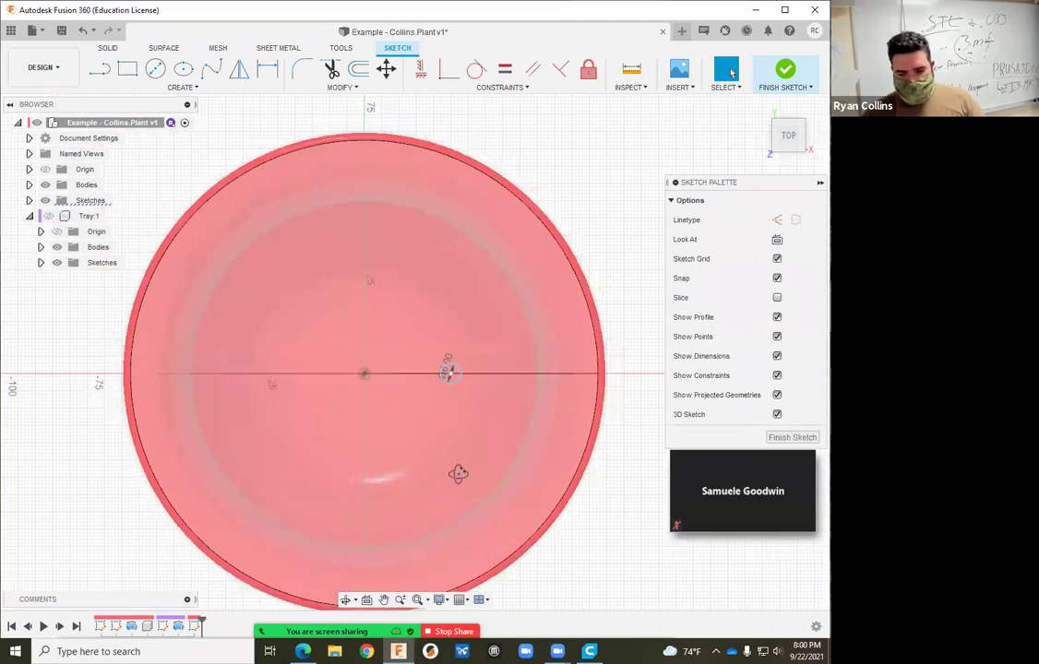
mouse_move(452, 379)
middle_mouse_down("shift")
mouse_move(449, 298)
mouse_move(467, 461)
mouse_move(496, 459)
mouse_move(596, 407)
mouse_move(584, 369)
mouse_move(559, 355)
mouse_move(546, 432)
middle_mouse_up("shift")
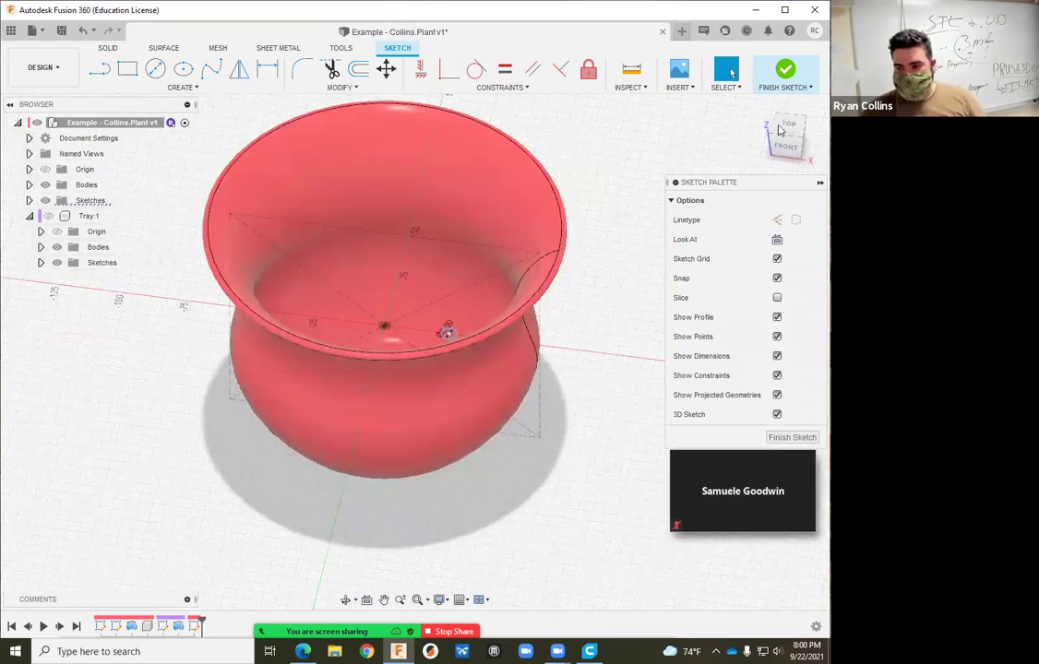
left_click(785, 70)
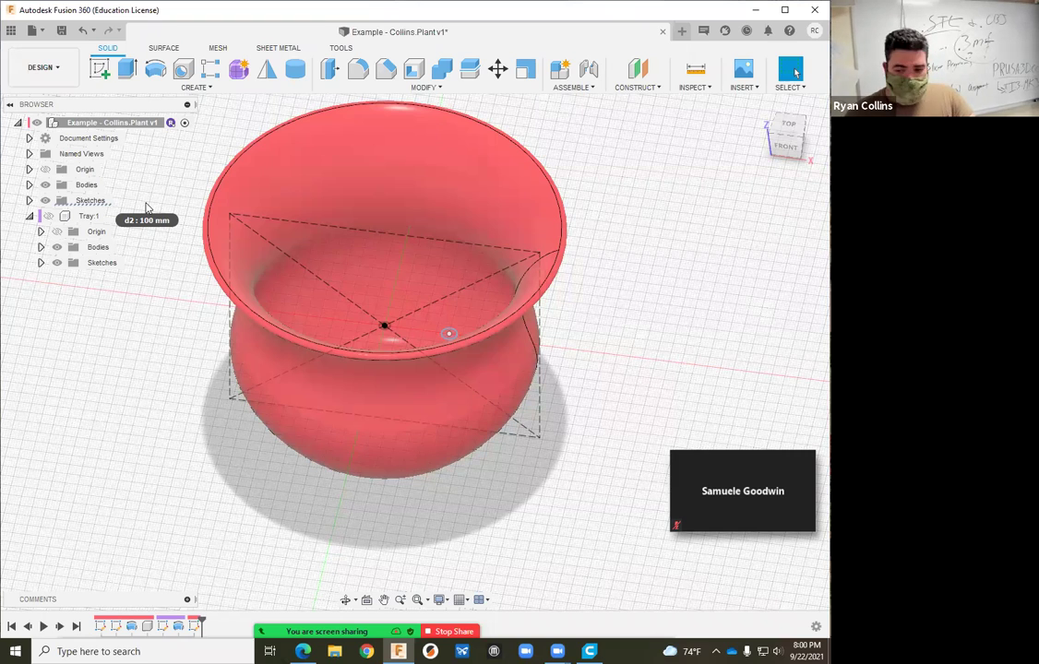
Extrude the 6 mm circle 57 mm downward as a cut through the pot's bottom, keeping the Tray component hidden and uncut.
left_click(127, 68)
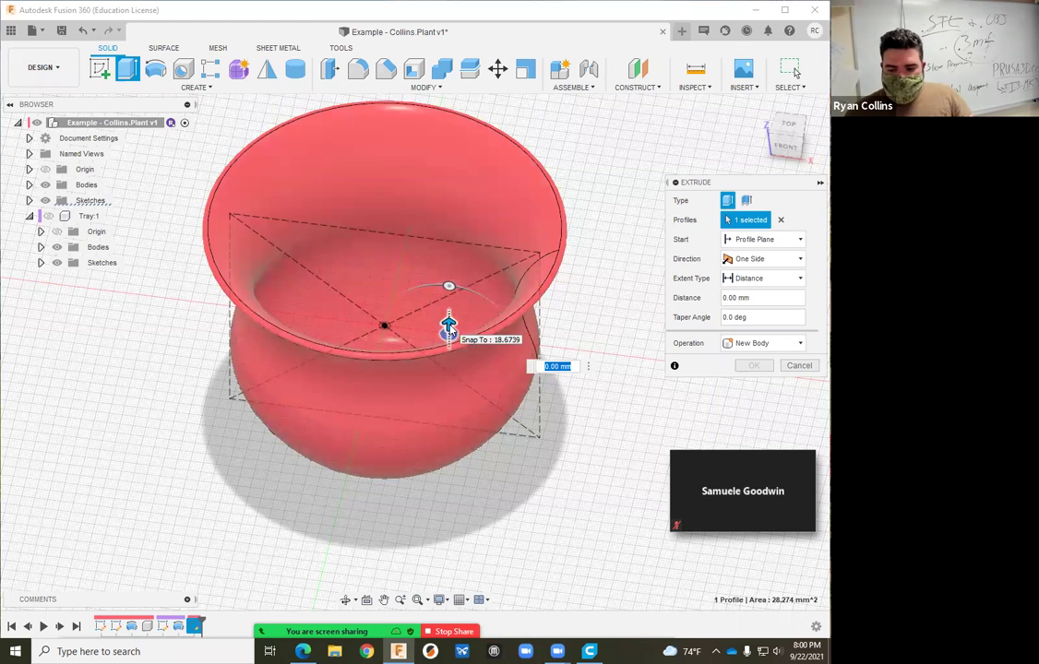
left_click_drag(448, 325, 448, 476)
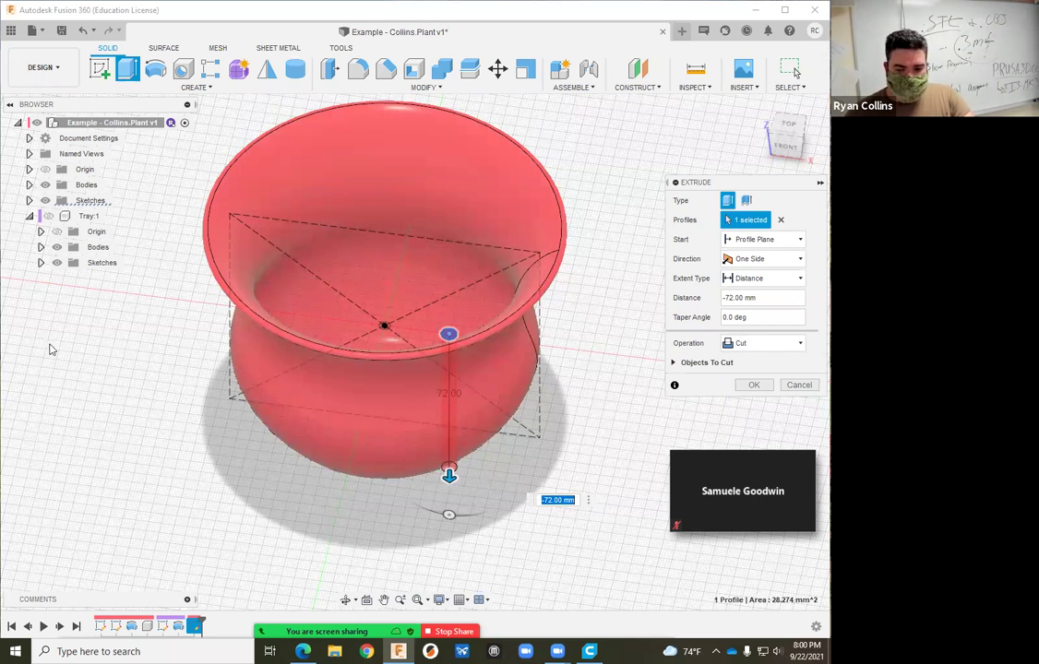
mouse_move(108, 405)
middle_mouse_down("shift")
mouse_move(121, 367)
mouse_move(119, 390)
middle_mouse_up("shift")
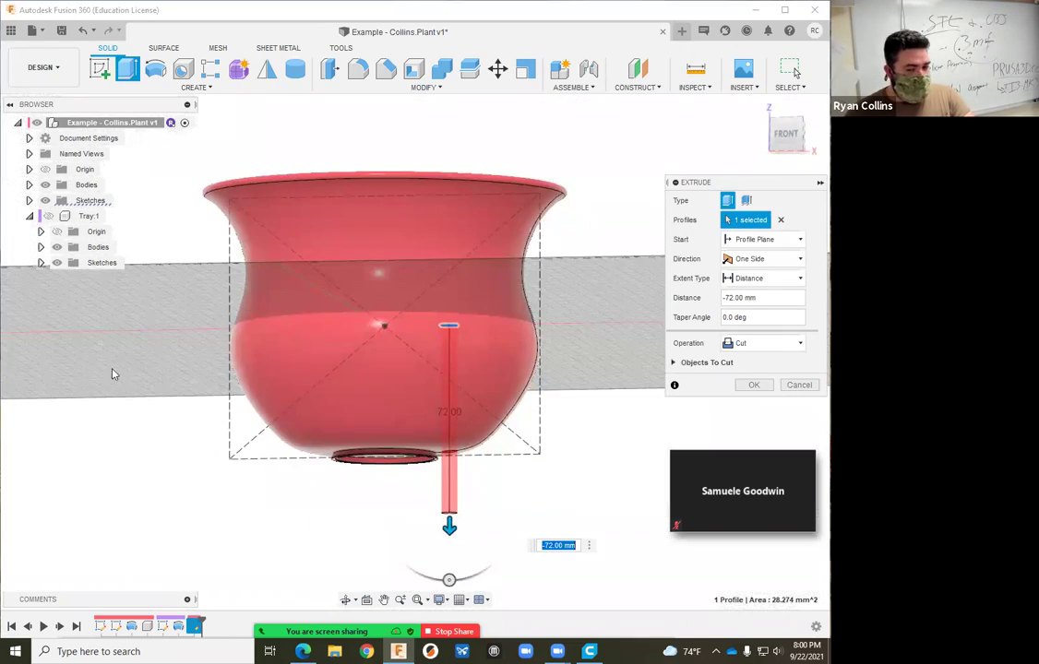
left_click(49, 217)
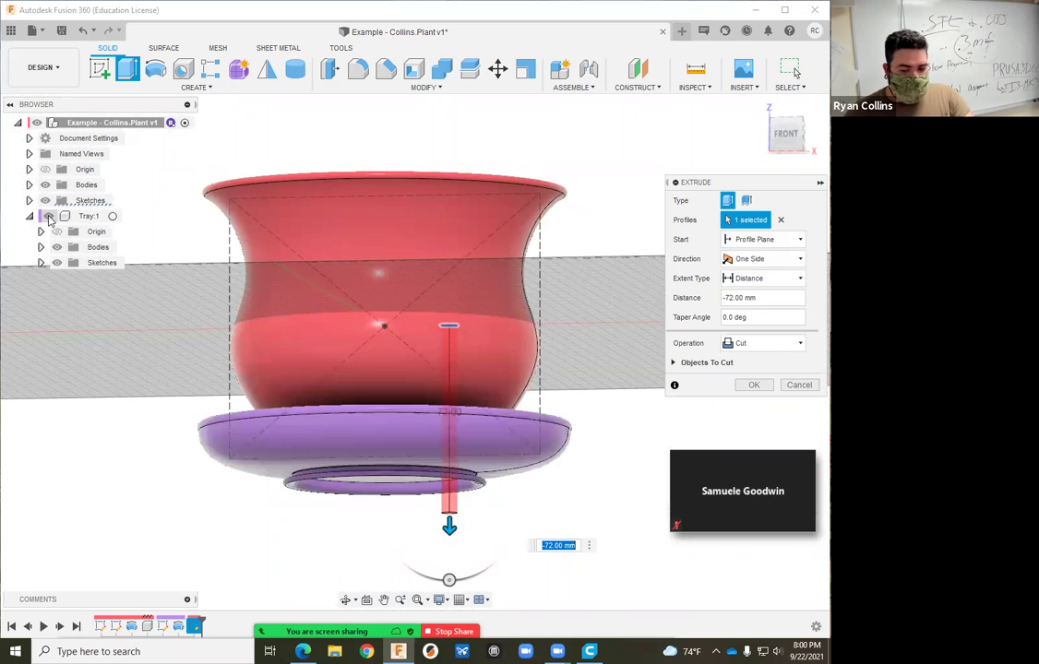
middle_click_drag(570, 473, 563, 434, "shift")
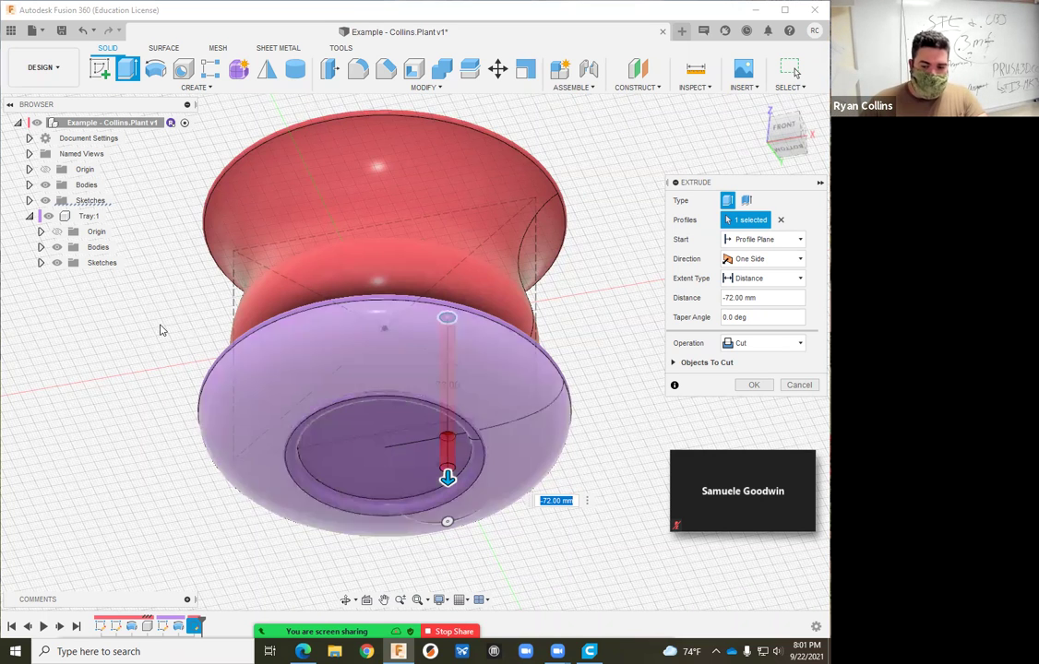
left_click(49, 215)
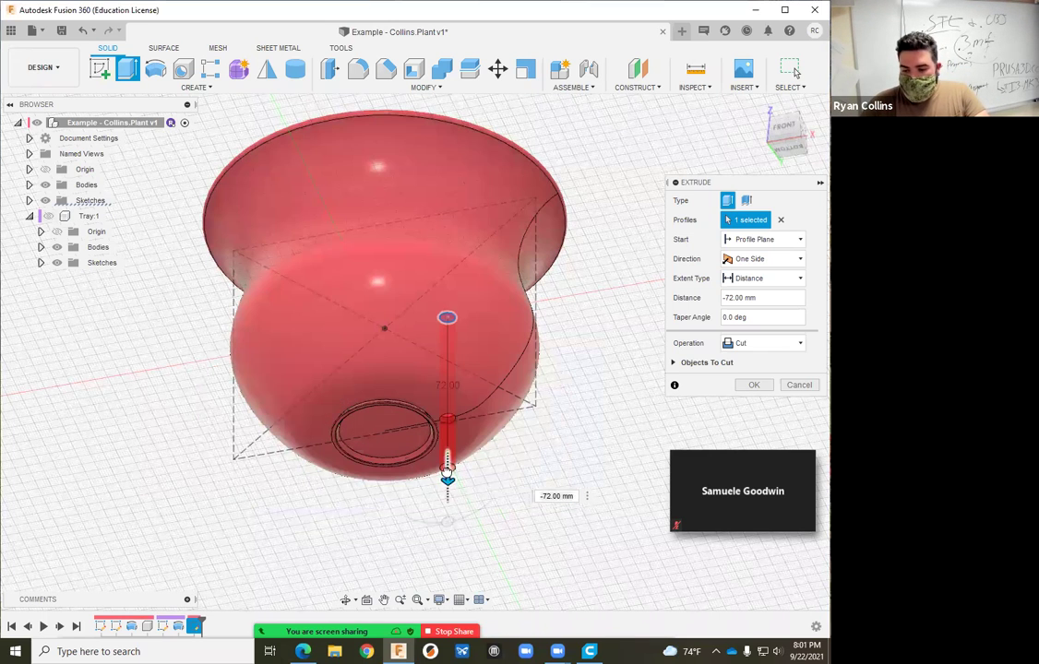
mouse_move(448, 451)
left_mouse_down()
mouse_move(448, 432)
mouse_move(447, 448)
left_mouse_up()
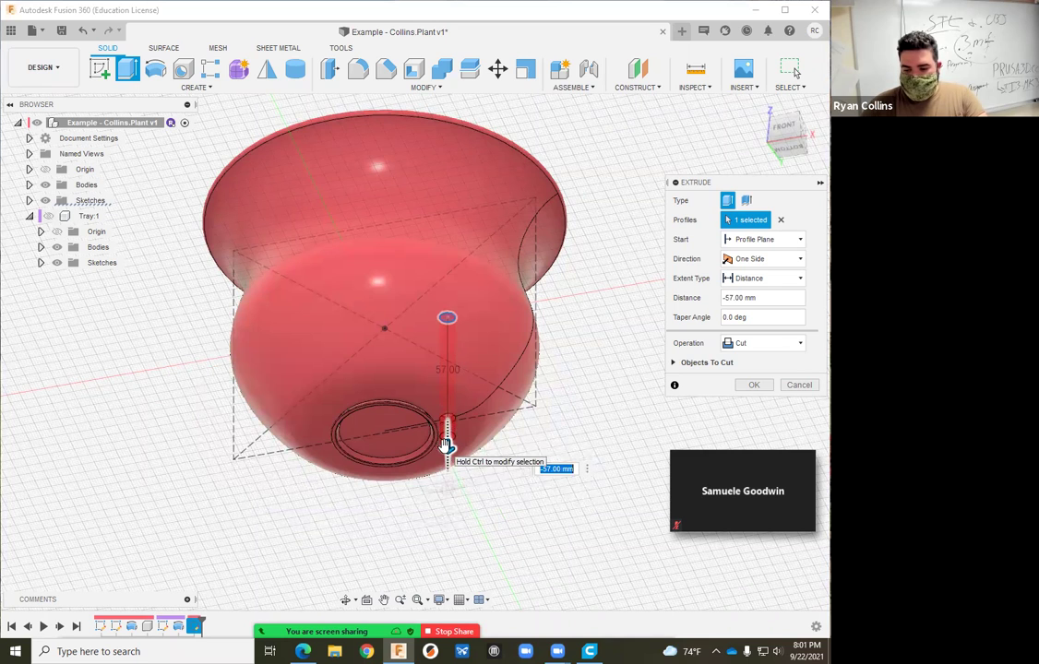
left_click(751, 385)
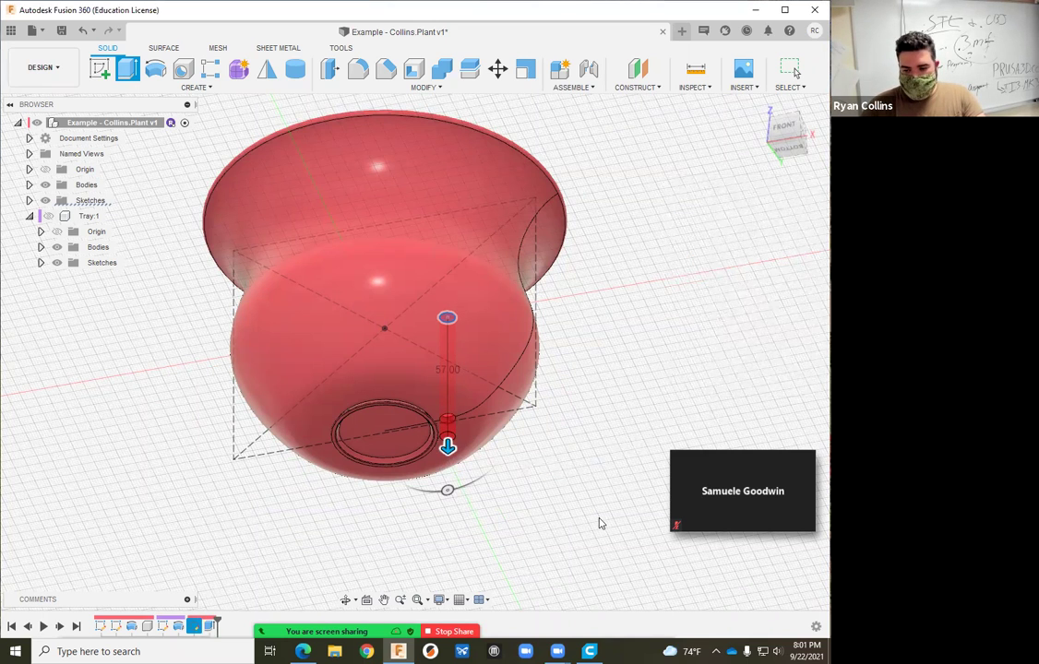
Fillet the inner face of the drainage hole with a 0.5 mm radius to round both of its rims.
middle_click_drag(588, 459, 561, 404, "shift")
scroll(562, 404, "up", 2)
scroll(567, 406, "up", 2)
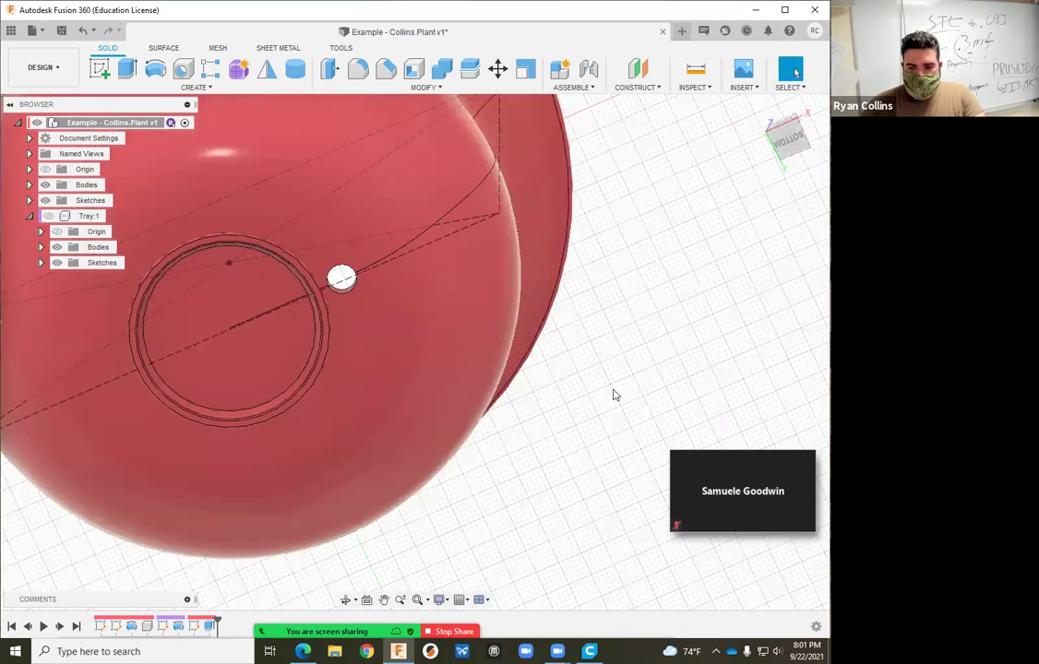
left_click(358, 68)
scroll(339, 277, "up", 5)
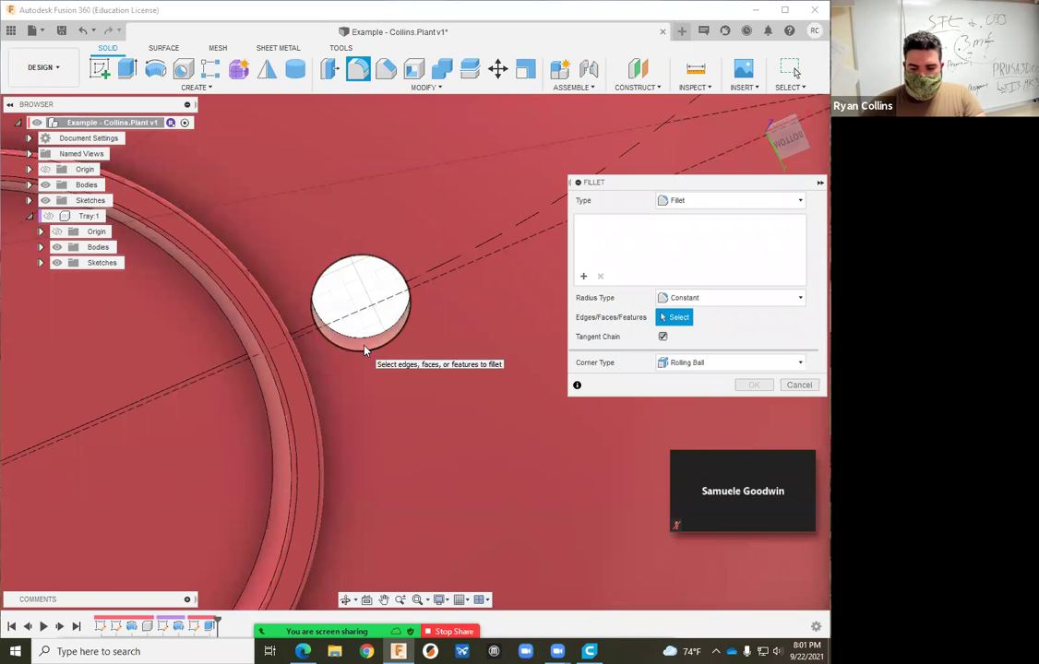
left_click(365, 345)
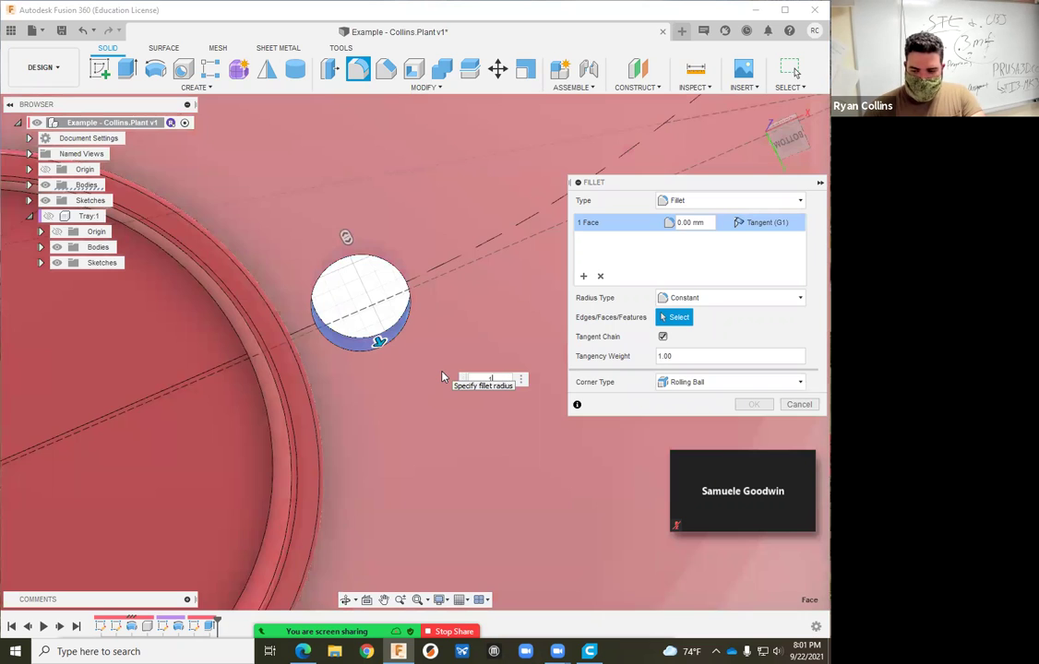
type("1")
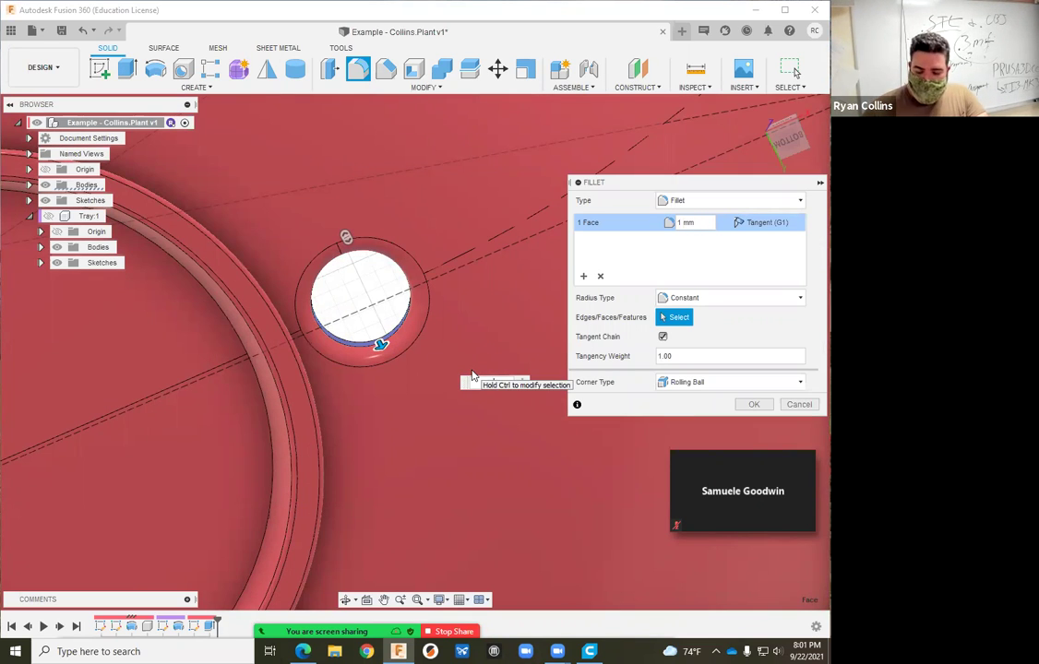
key("BackSpace")
type("0.5")
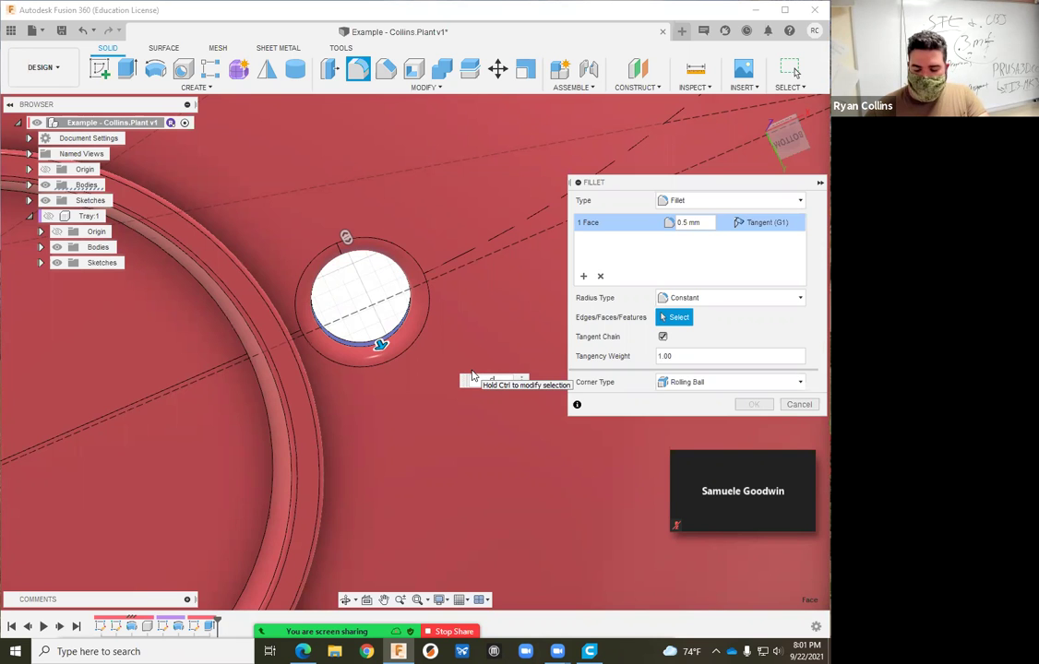
key("Return")
middle_click_drag(364, 397, 366, 427, "shift")
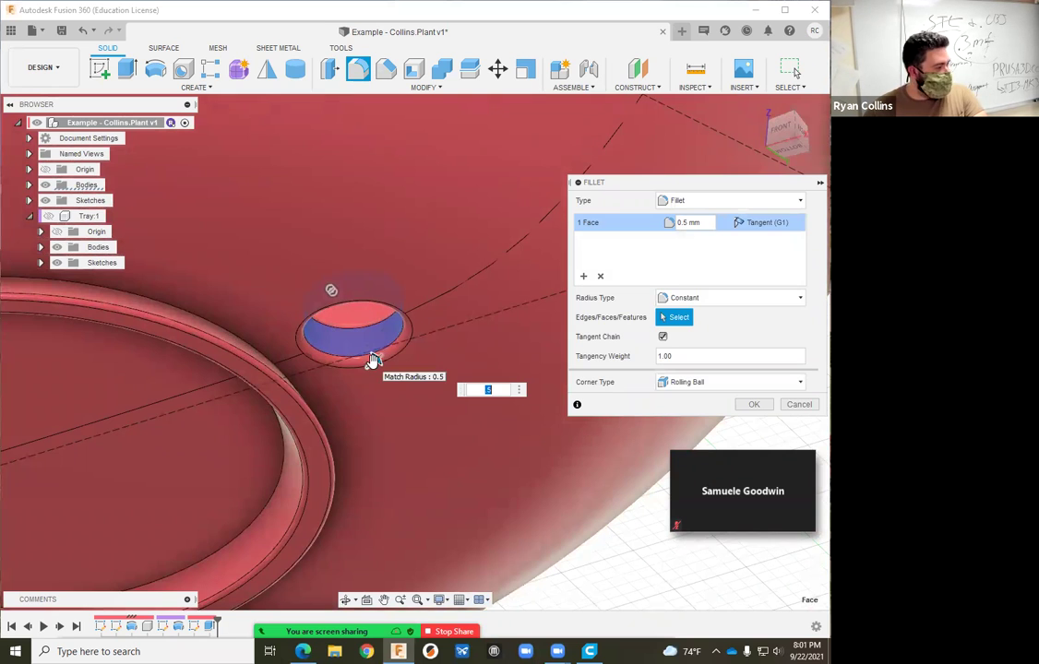
key("Return")
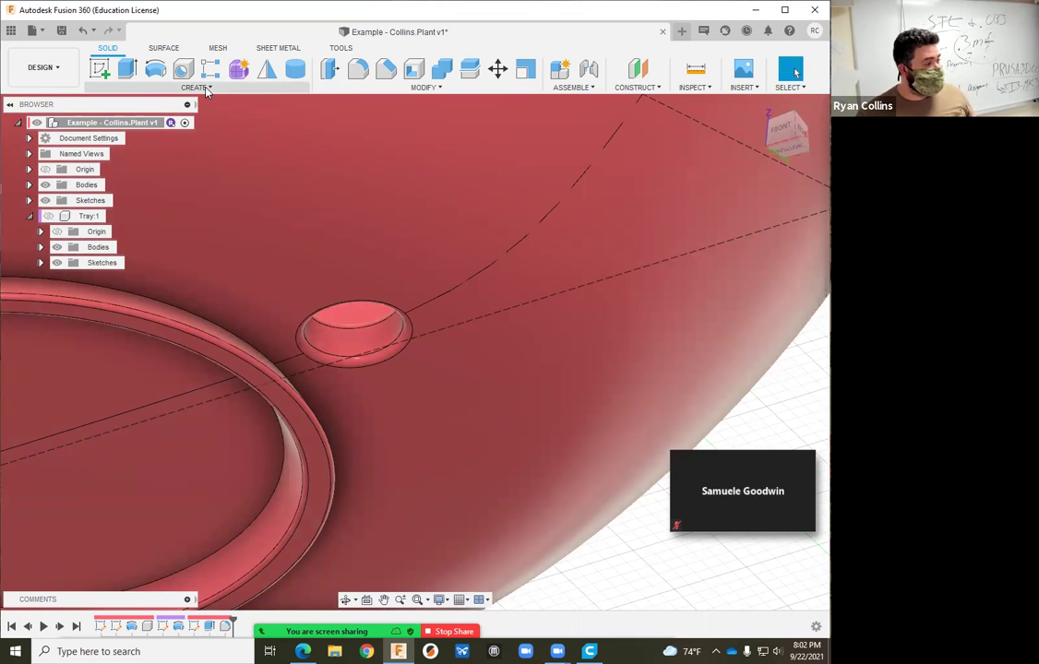
Start a Circular Pattern of type Faces and select the drainage hole's wall and fillet faces as the objects.
left_click(205, 88)
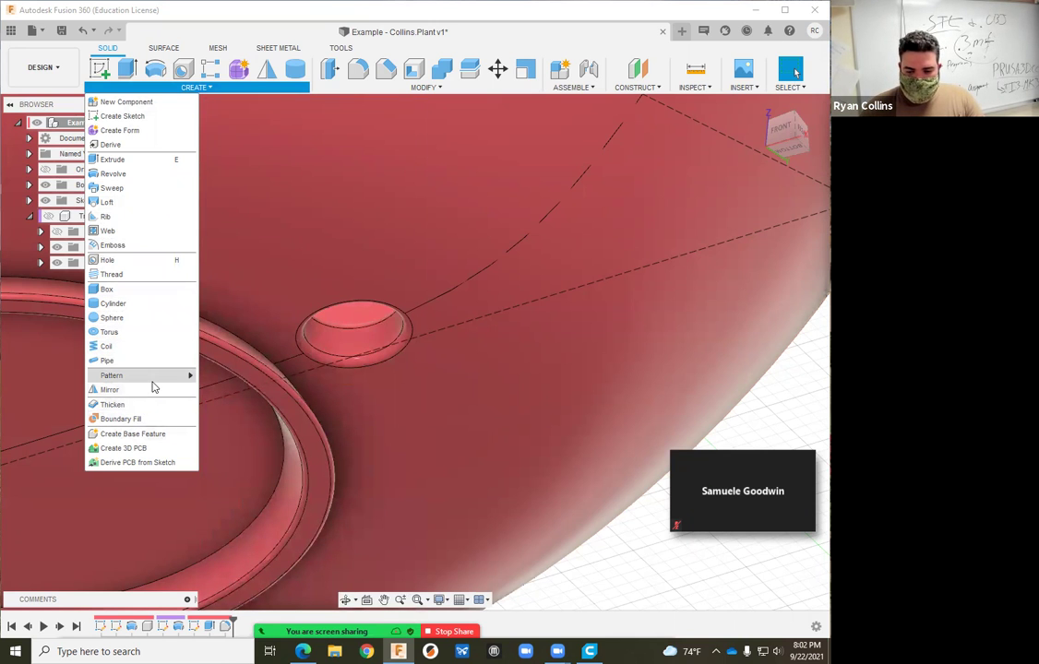
mouse_move(154, 384)
left_click(234, 391)
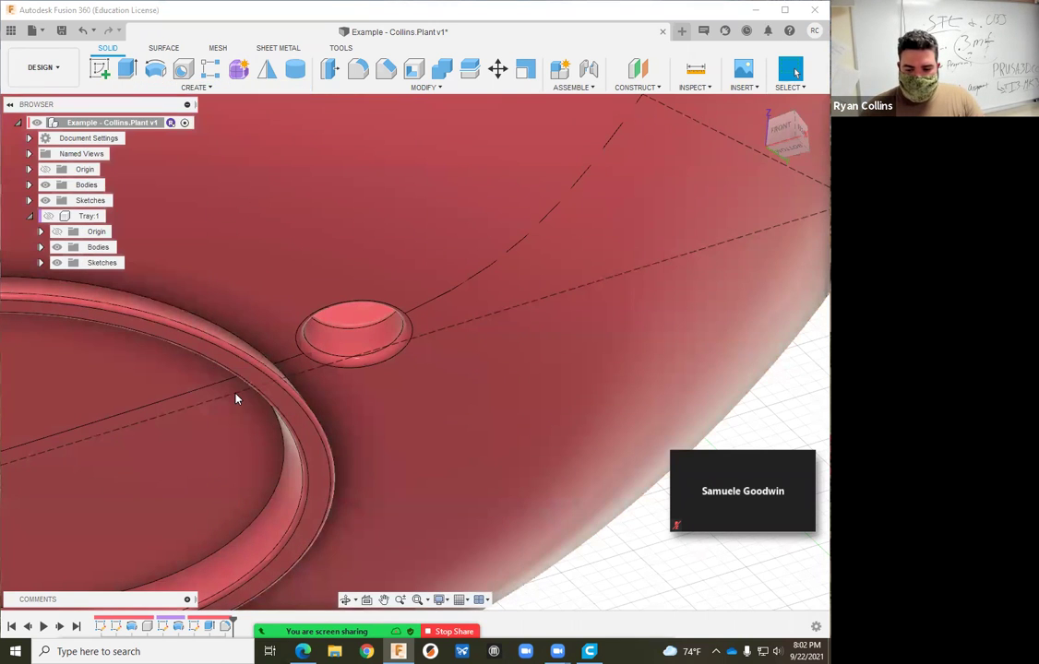
left_click(738, 200)
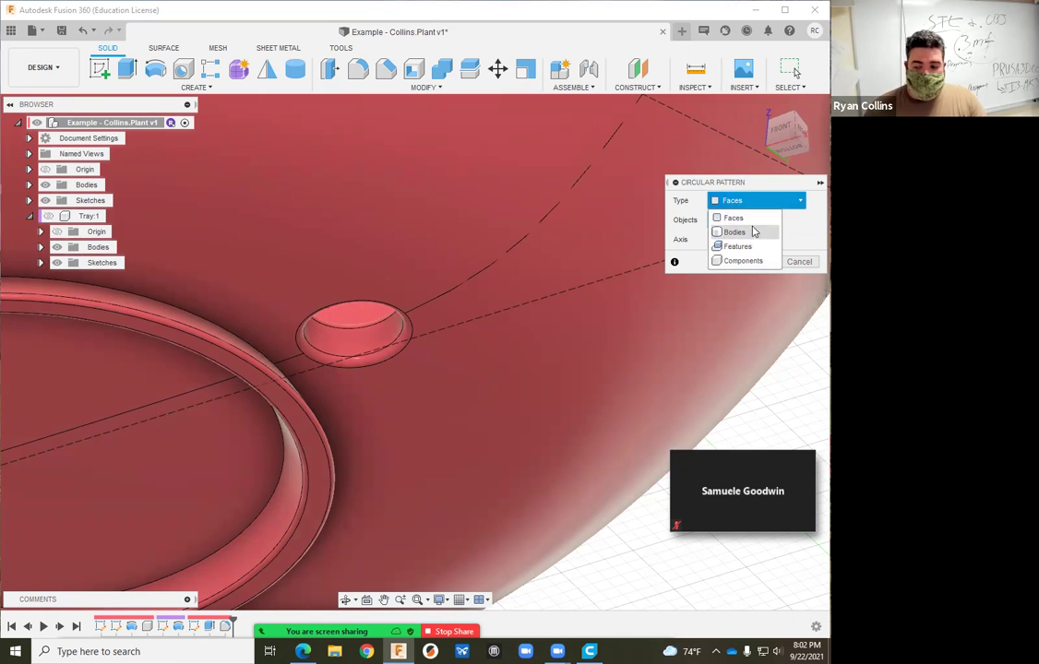
left_click(750, 202)
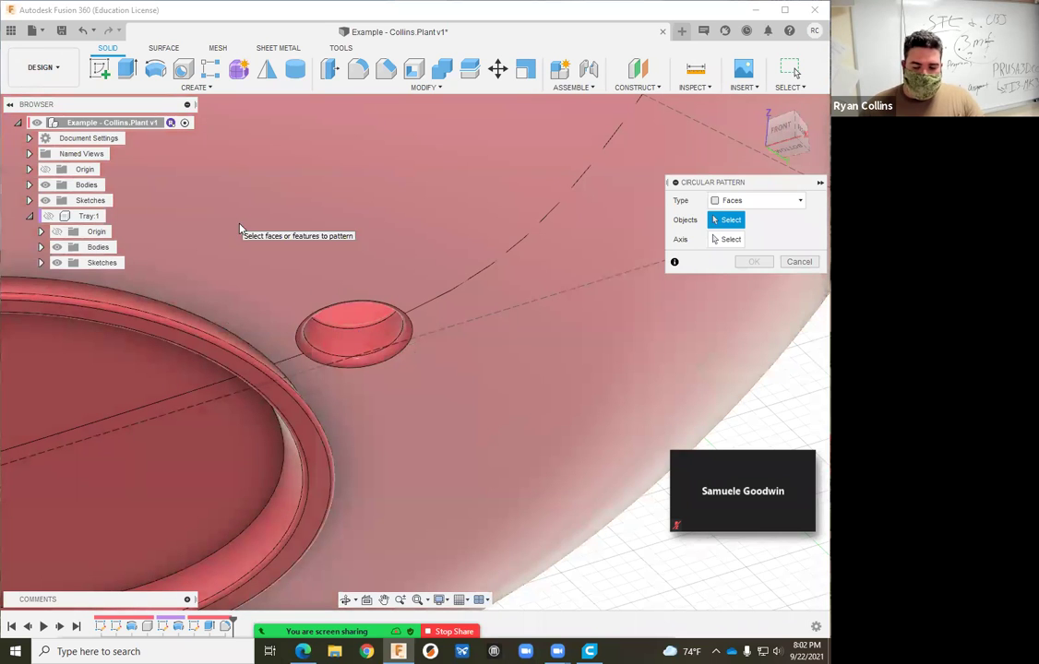
left_click_drag(237, 223, 475, 417)
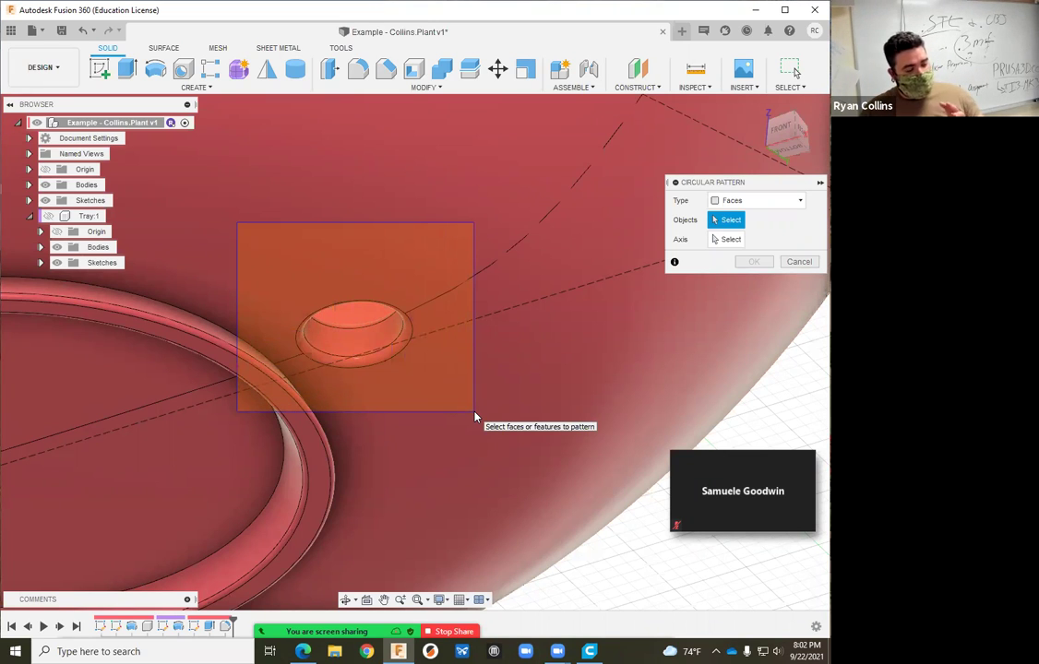
left_click_drag(475, 417, 475, 417)
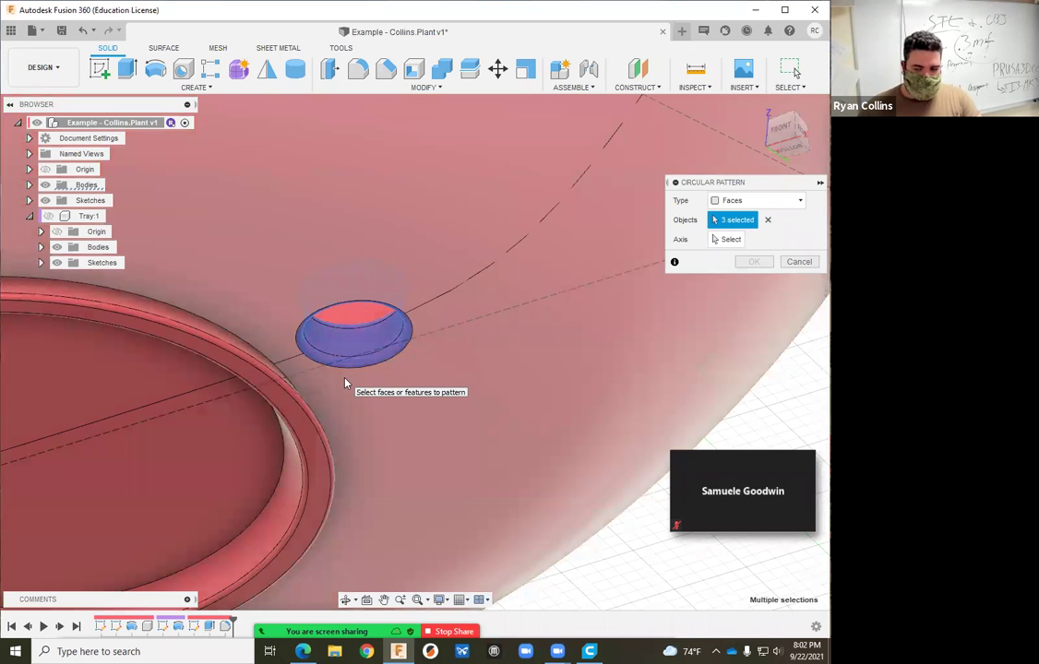
Set the vertical Z axis through the origin as the pattern axis, hiding the pot body while picking it.
scroll(351, 305, "down", 3)
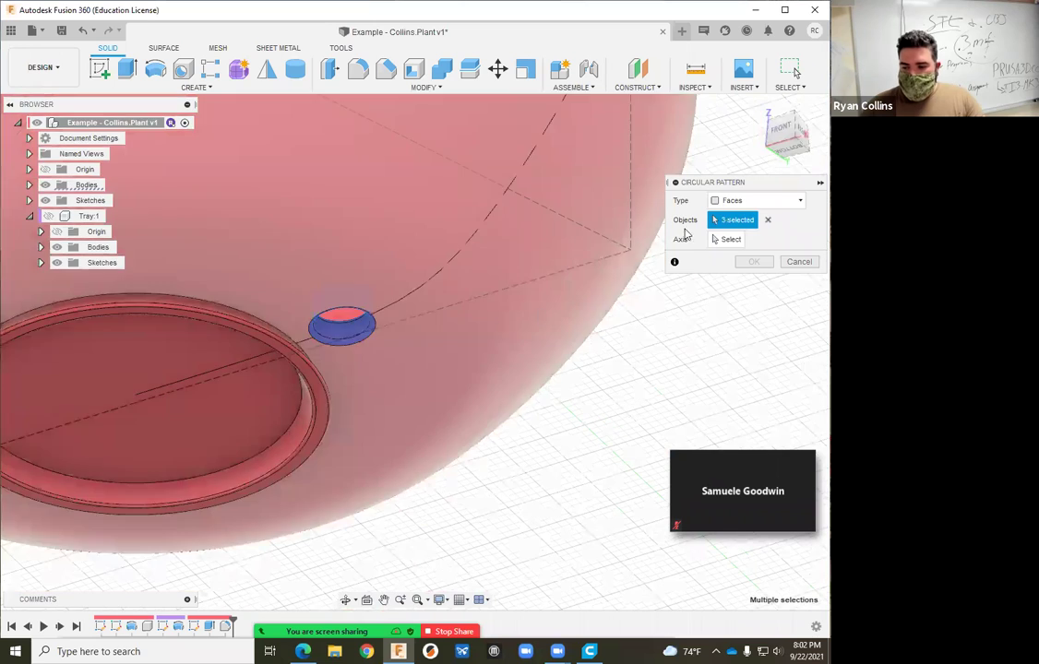
left_click(726, 238)
middle_click_drag(167, 296, 240, 276, "shift")
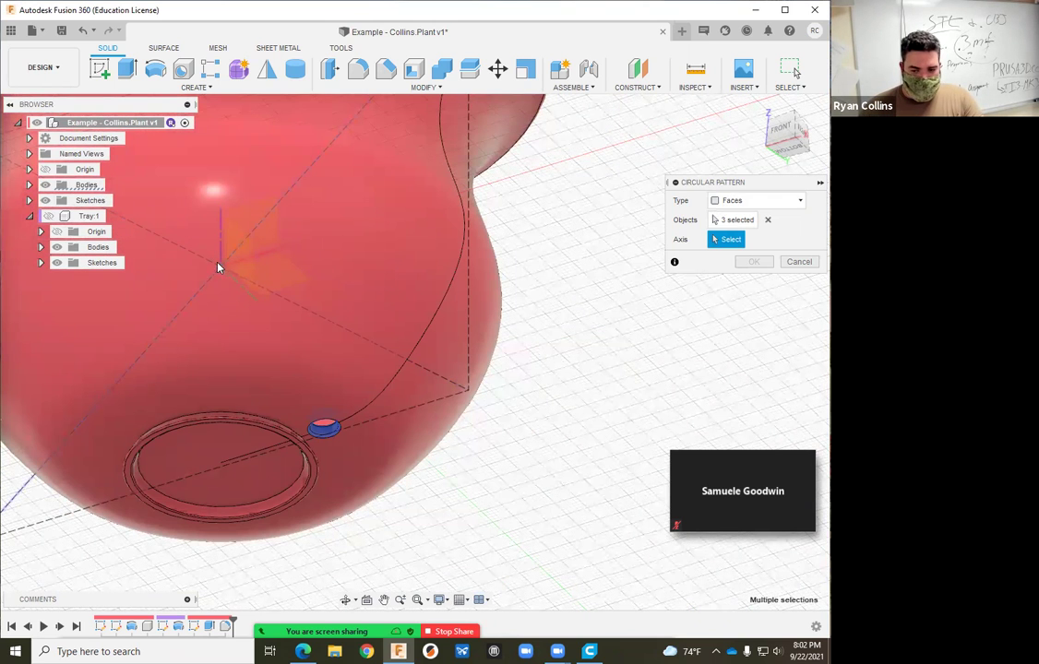
left_click(45, 185)
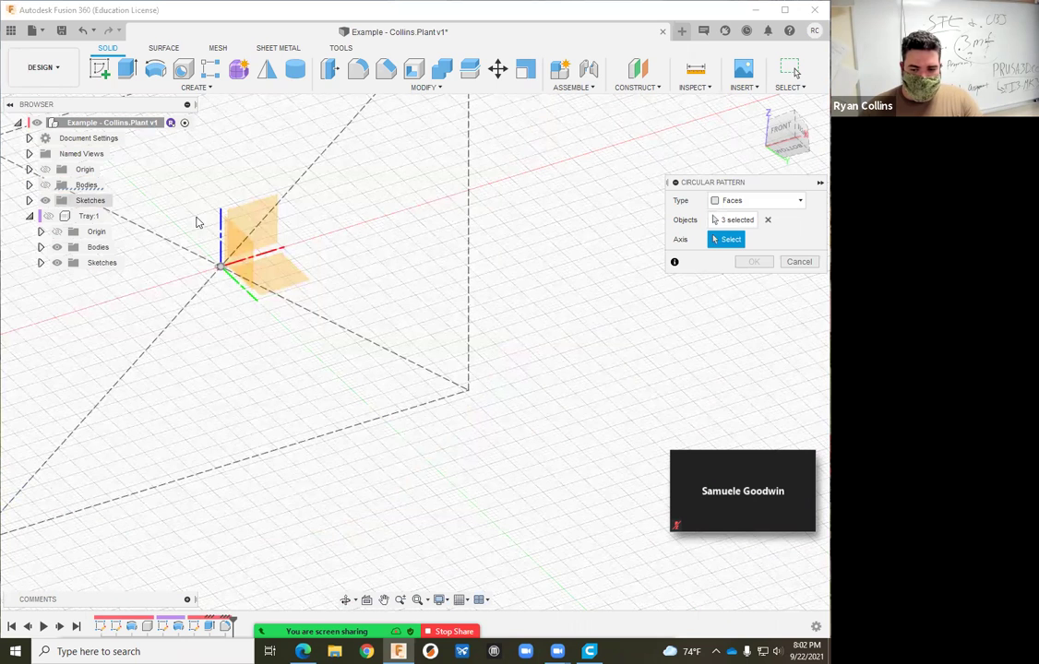
left_click(220, 229)
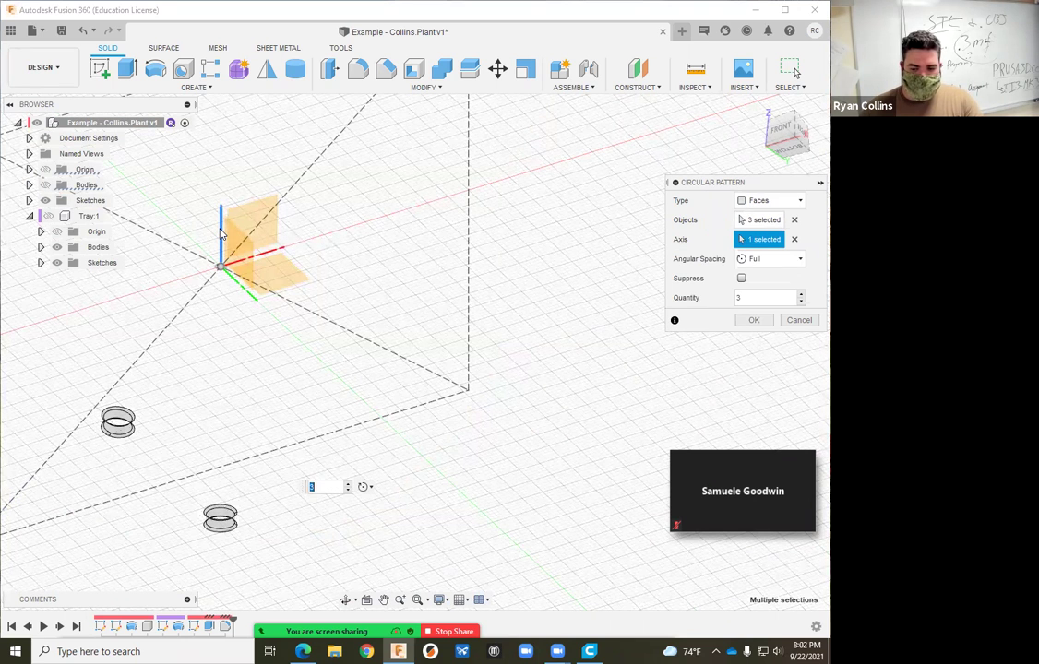
left_click(46, 184)
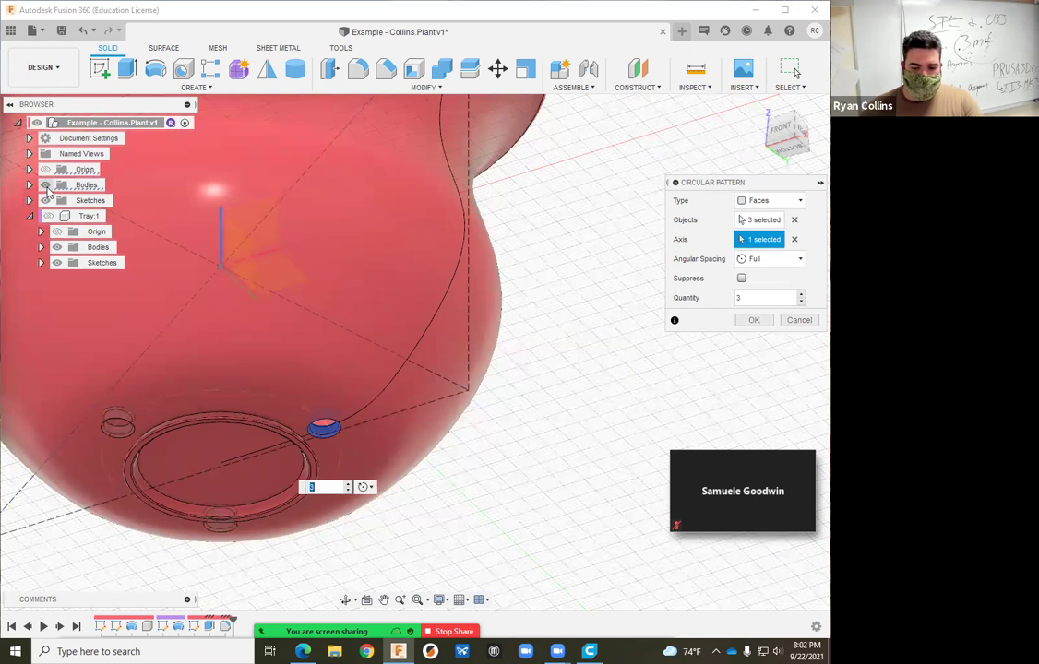
Try quantities of 6 and 12 drainage holes in the circular pattern around the foot.
scroll(168, 452, "up", 5)
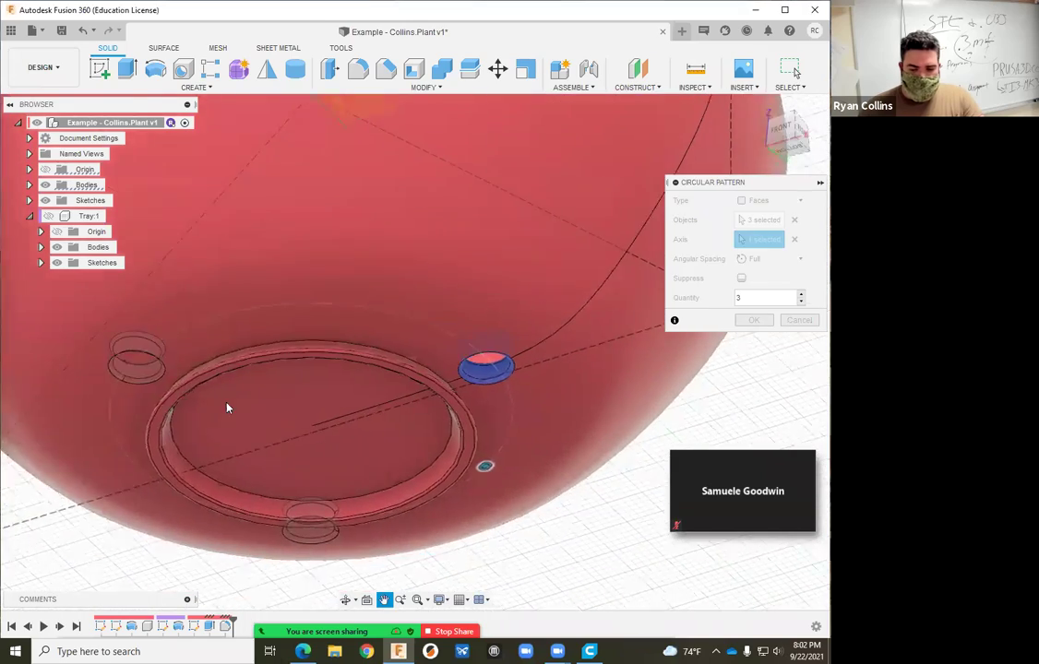
middle_click_drag(269, 431, 176, 329, "shift")
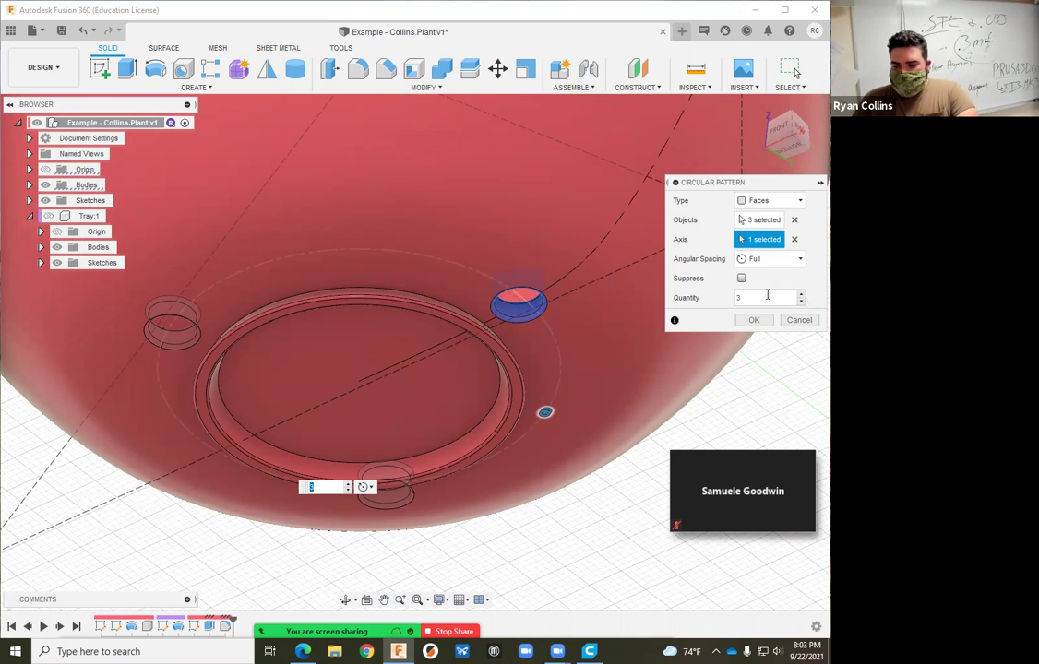
left_click(801, 293)
left_click(802, 294)
left_click(801, 294)
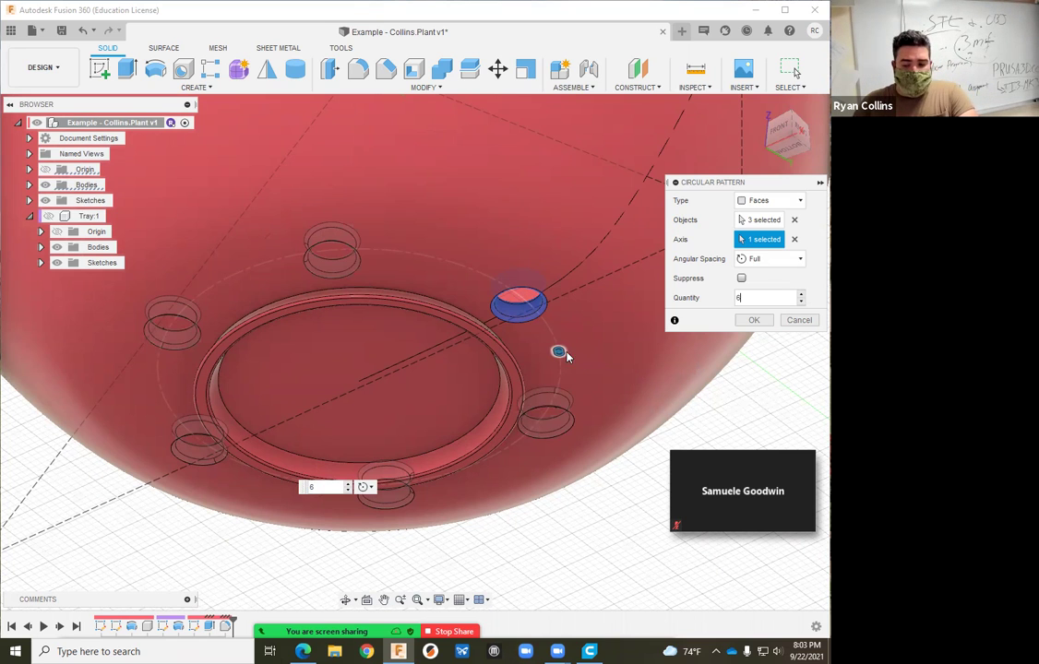
left_click_drag(558, 350, 545, 320)
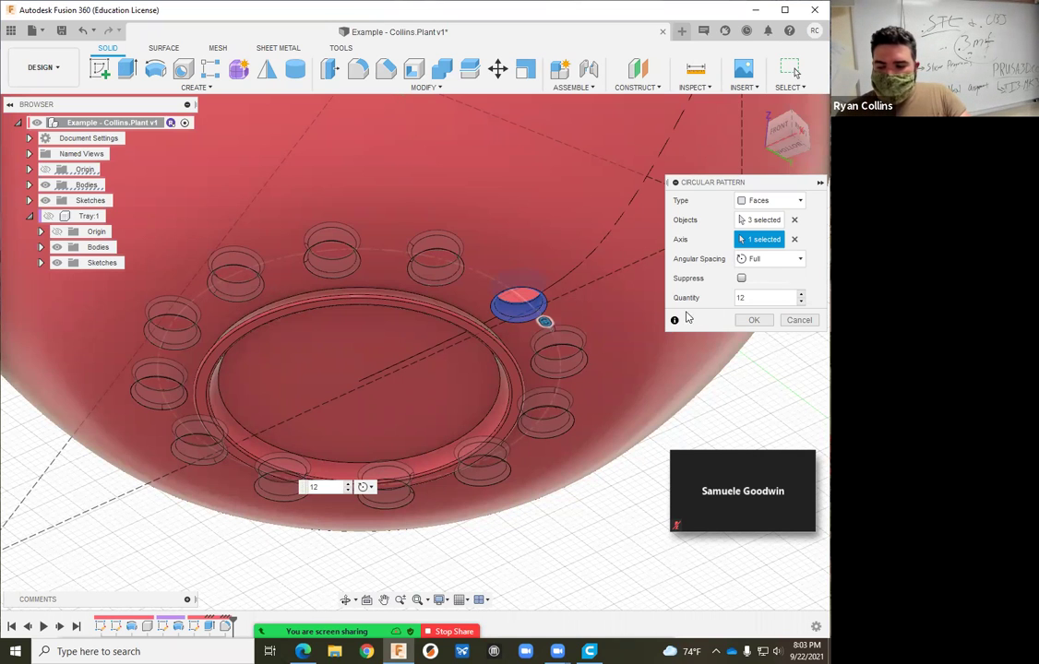
Set the circular pattern quantity to 5 holes over the full circle and create the pattern.
left_click(738, 298)
type("5")
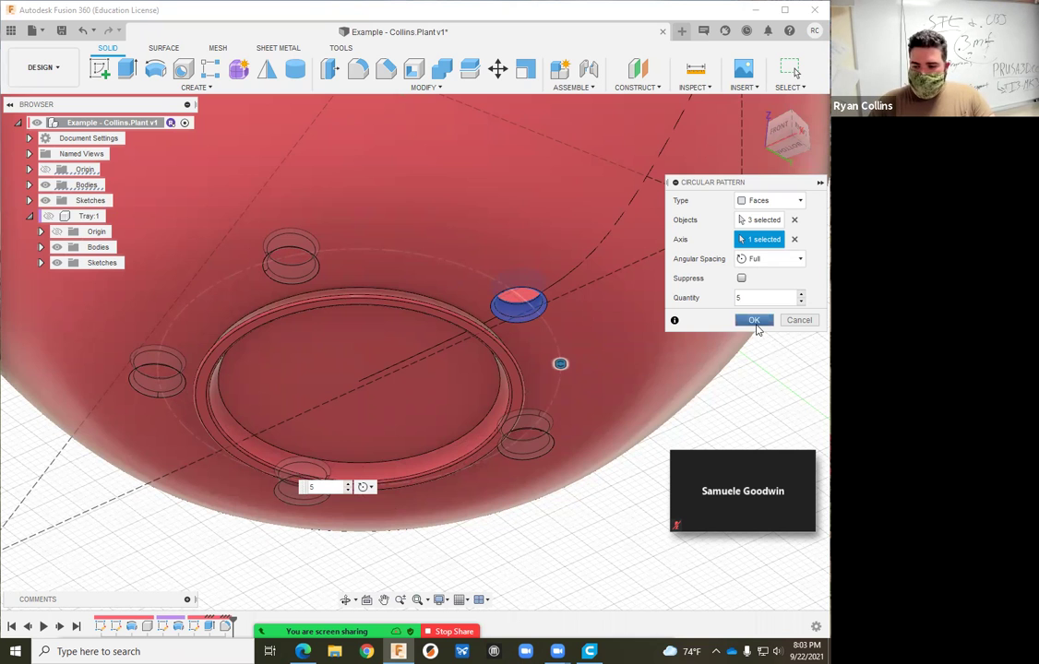
left_click(753, 321)
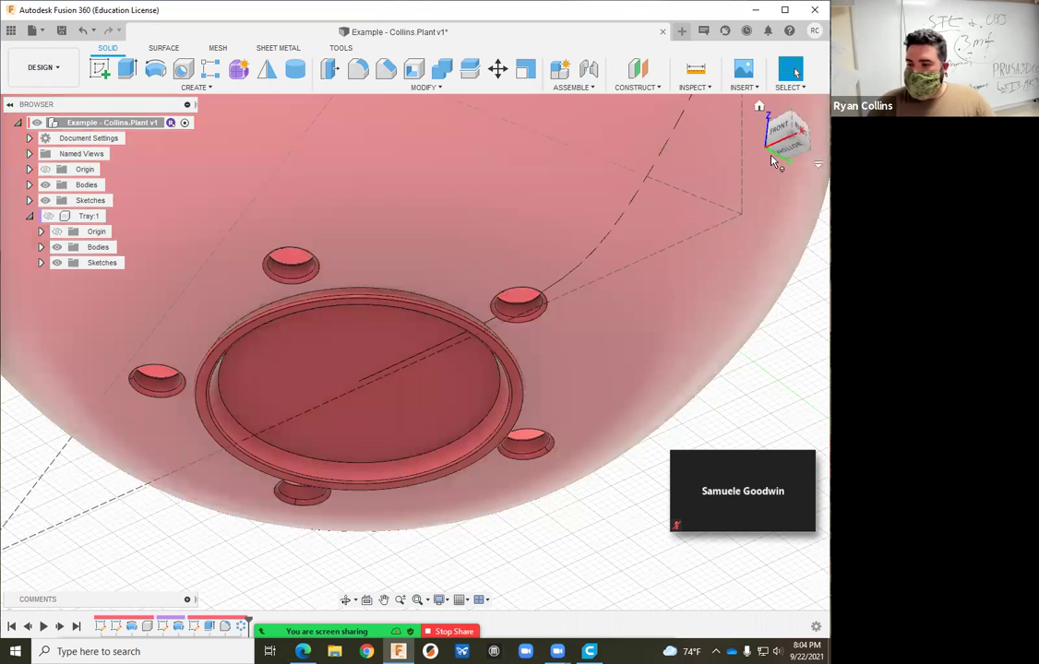
Return to the home view and show the Tray component beneath the finished pot.
left_click_drag(773, 161, 753, 166)
left_click(758, 108)
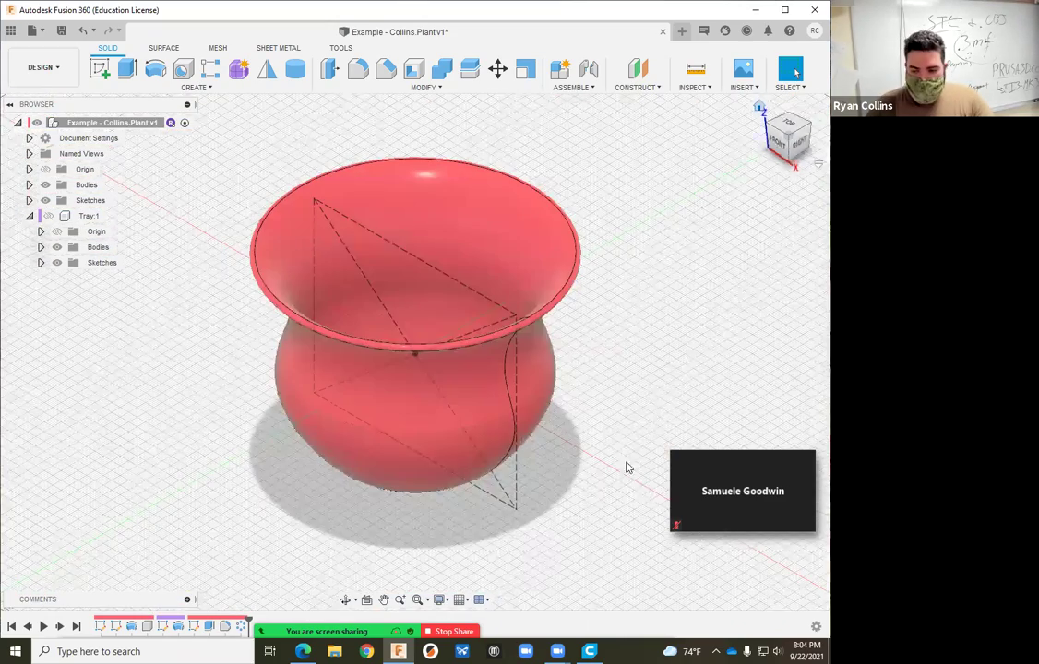
middle_click_drag(637, 482, 678, 475, "shift")
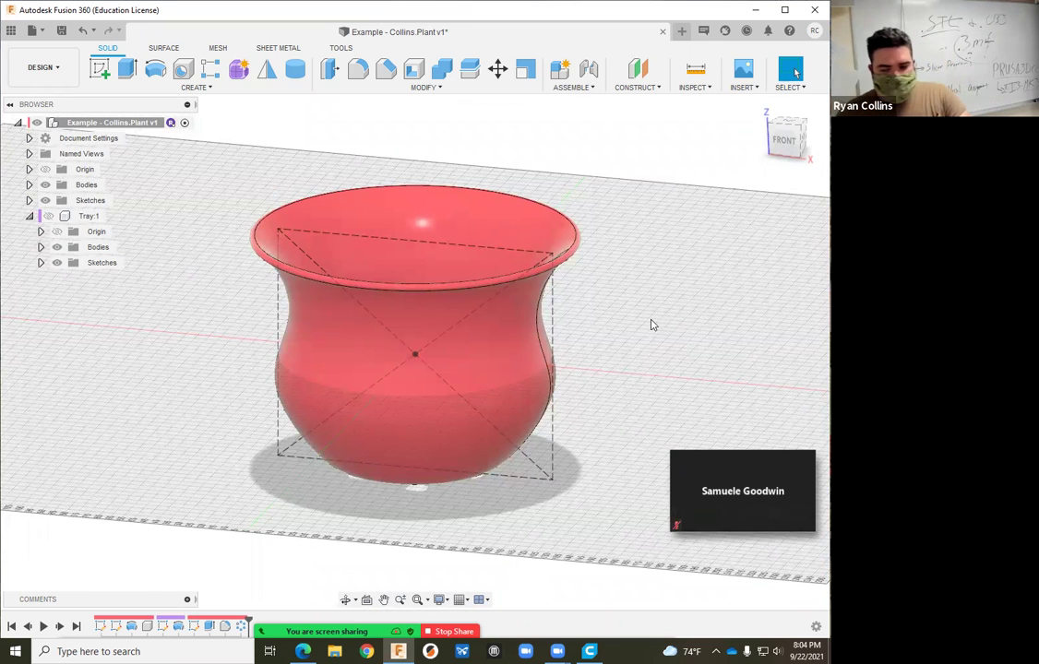
left_click(48, 216)
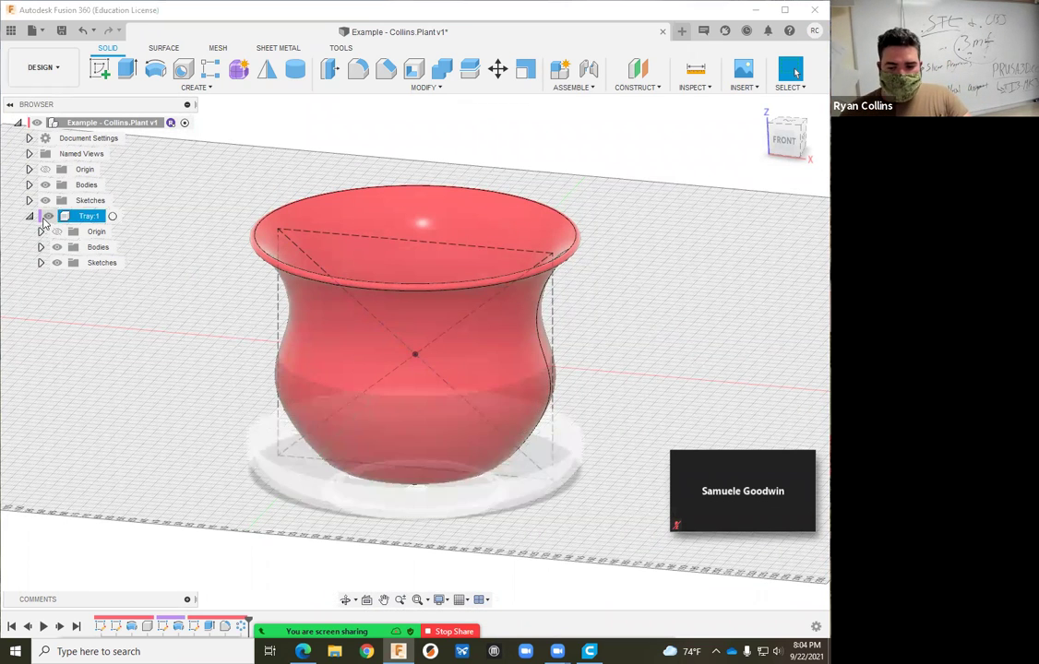
Hide the Tray component and the pot bodies, and start a new sketch on the front plane.
middle_click_drag(519, 532, 547, 535, "shift")
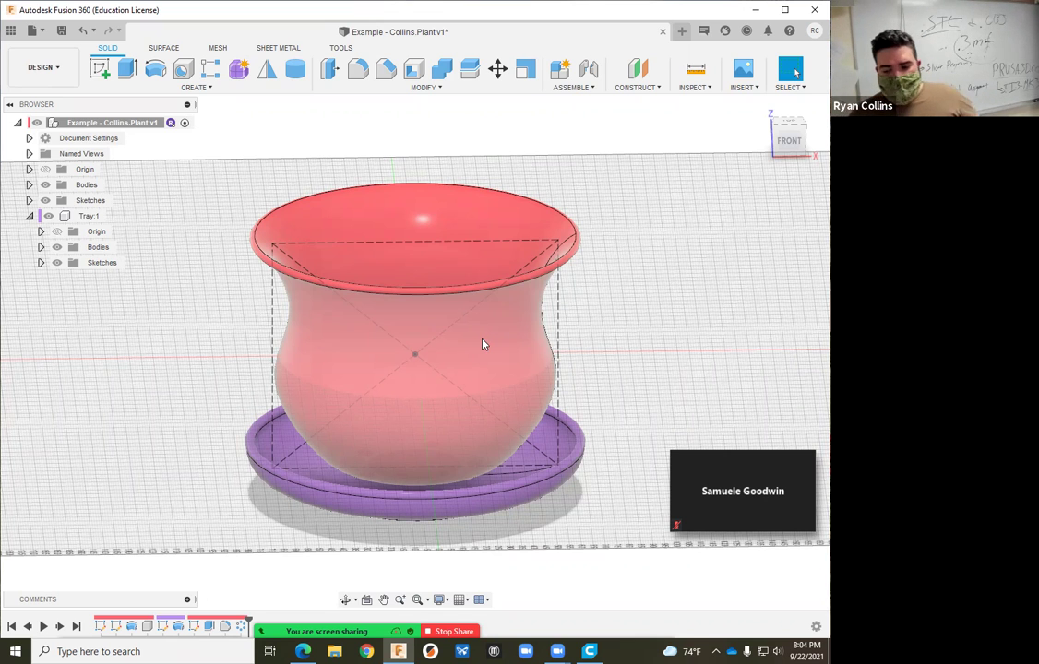
left_click(48, 216)
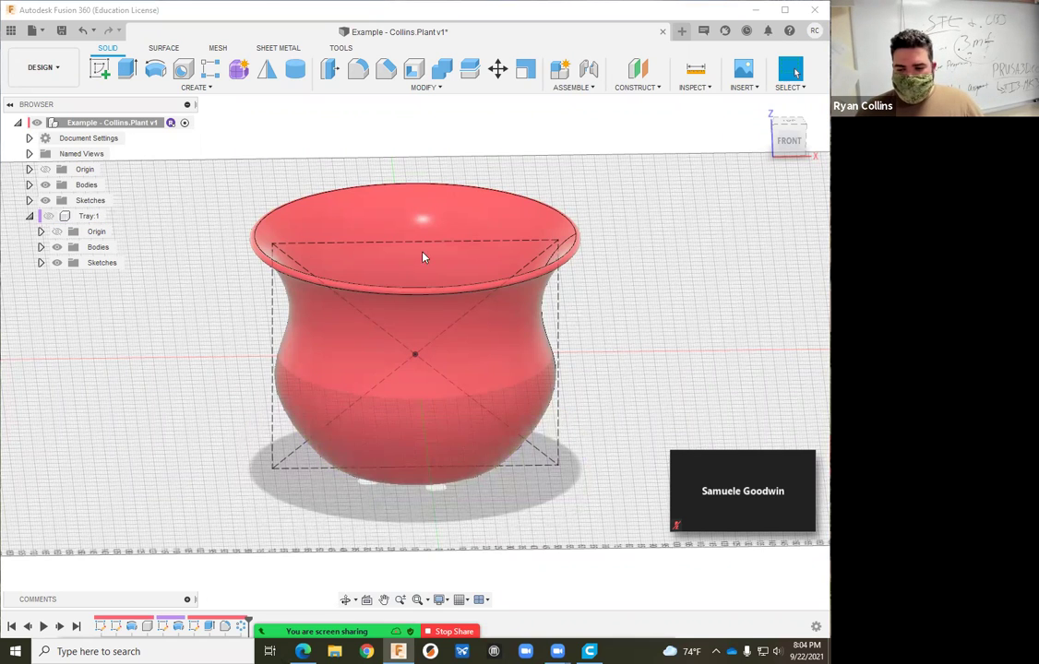
left_click(45, 185)
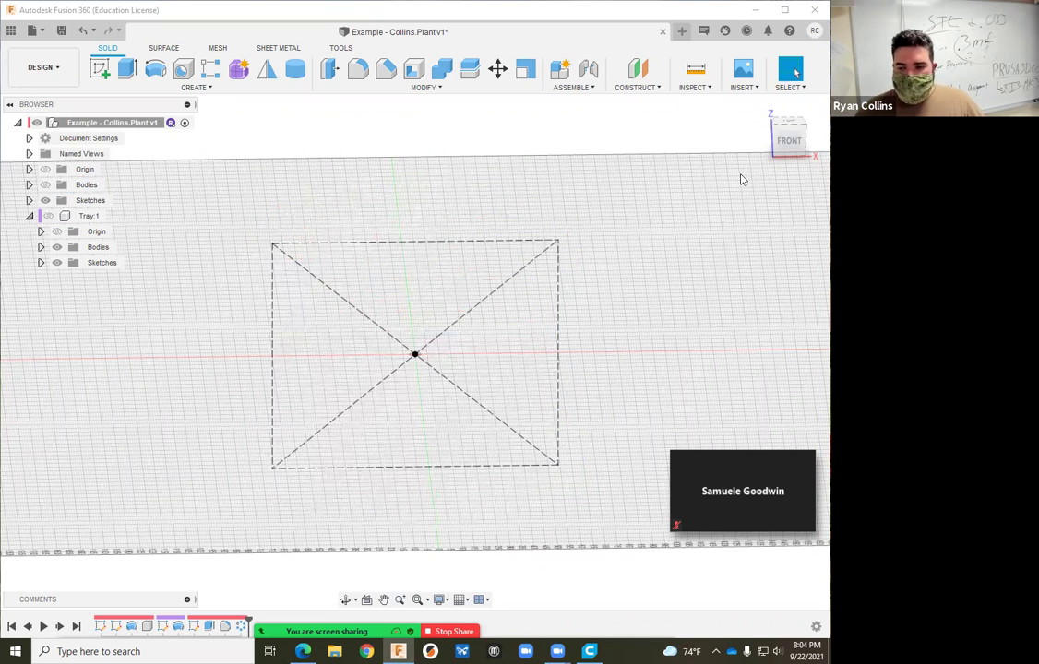
left_click(789, 139)
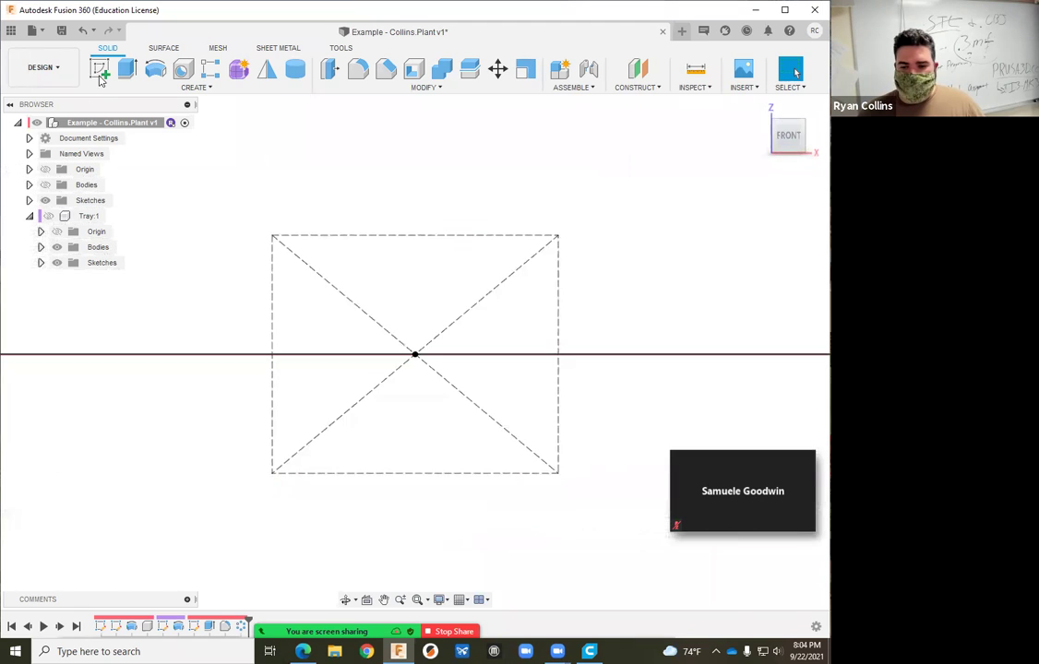
left_click(100, 70)
left_click(463, 310)
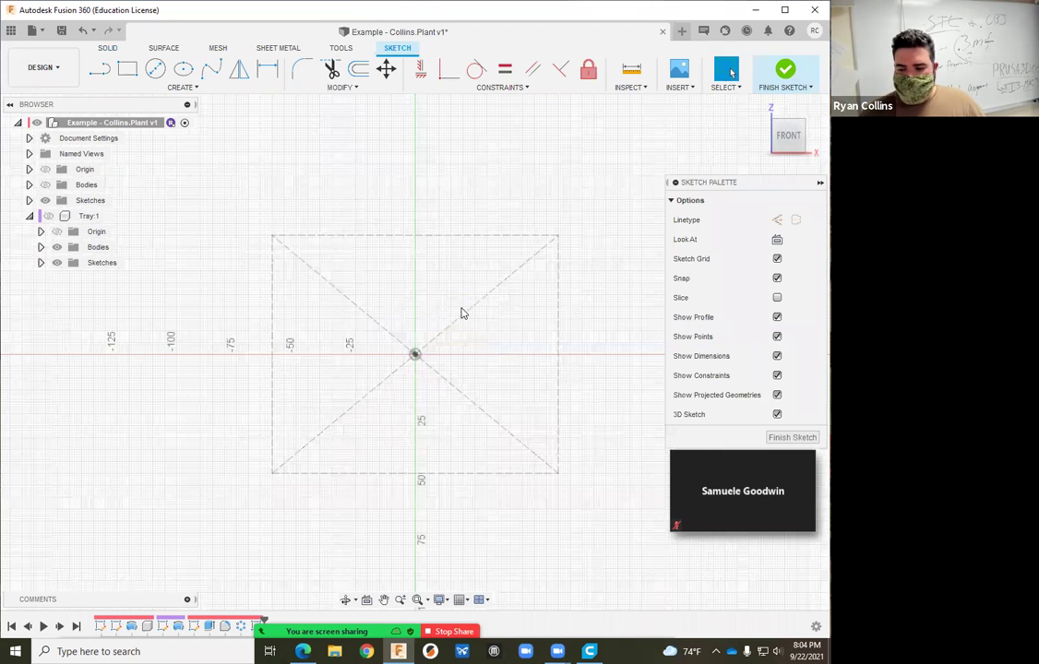
Sketch a four-point S-shaped fit point spline about 75 mm tall around the centre of the construction rectangle.
left_click(210, 74)
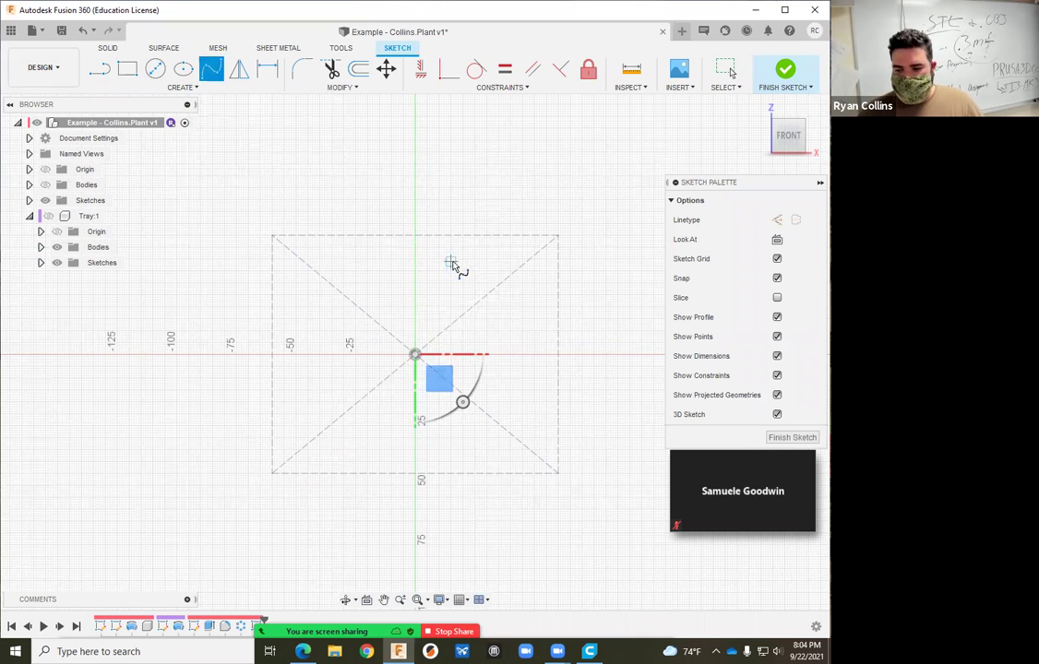
left_click(450, 262)
left_click(415, 309)
left_click(365, 361)
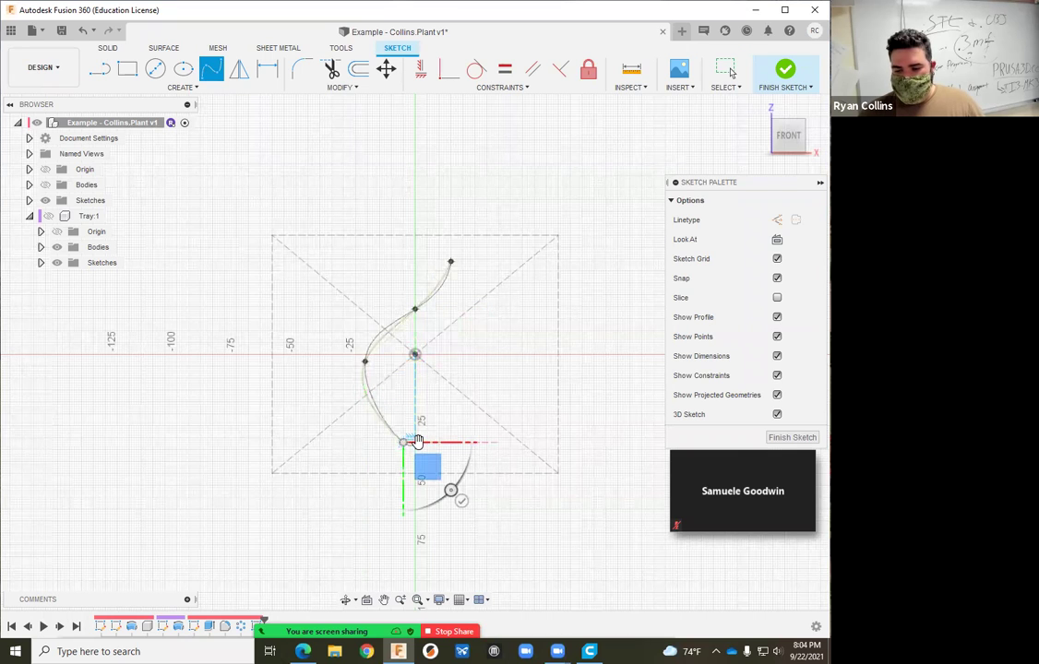
key("Escape")
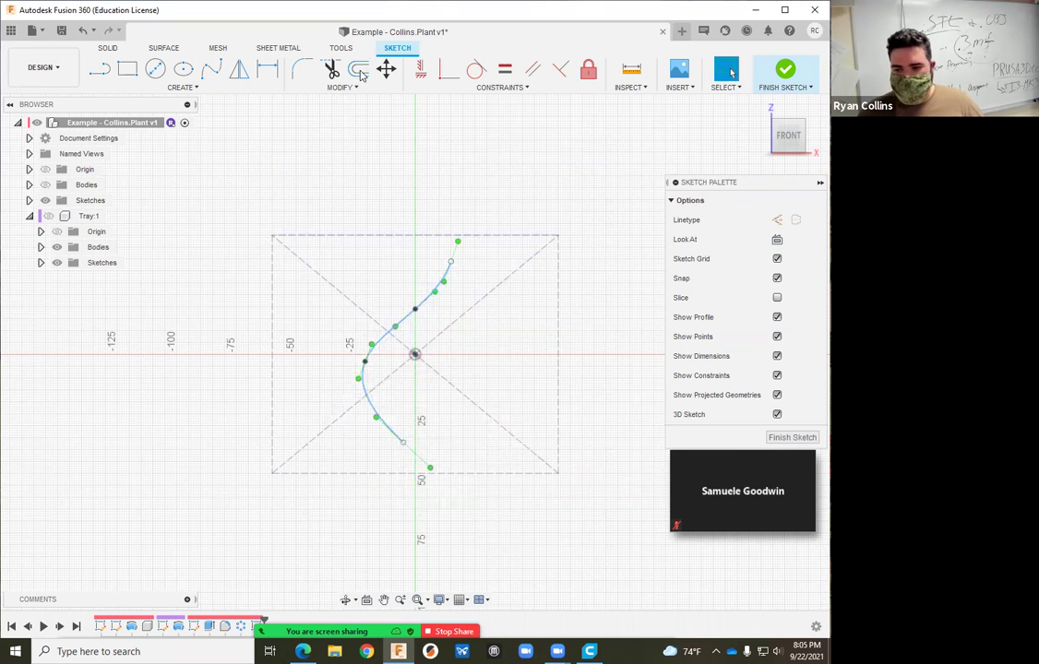
Offset the S-shaped spline by 6 mm towards its inner side to form the slot's second edge.
left_click(358, 70)
left_click(387, 334)
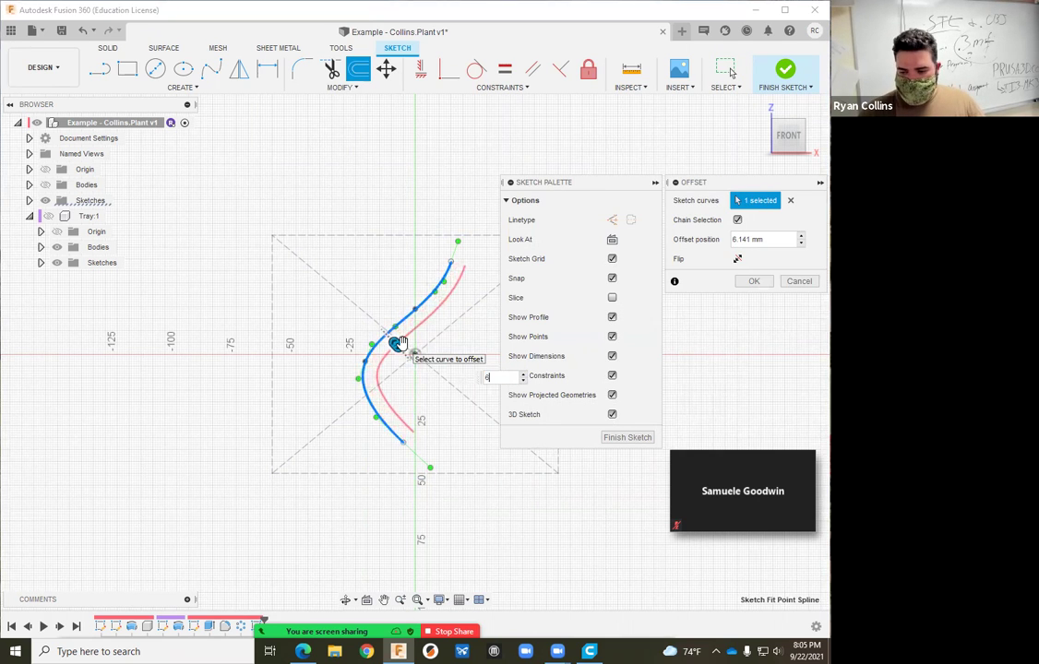
key("Return")
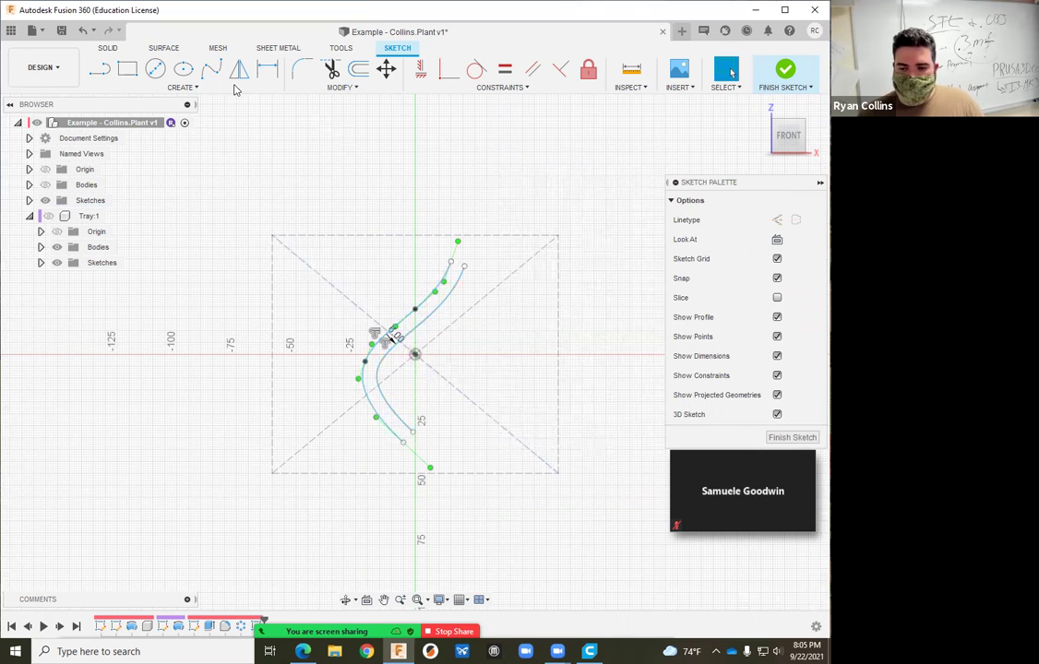
Draw a two-point circle joining the upper endpoints of the two S-curves.
left_click(171, 88)
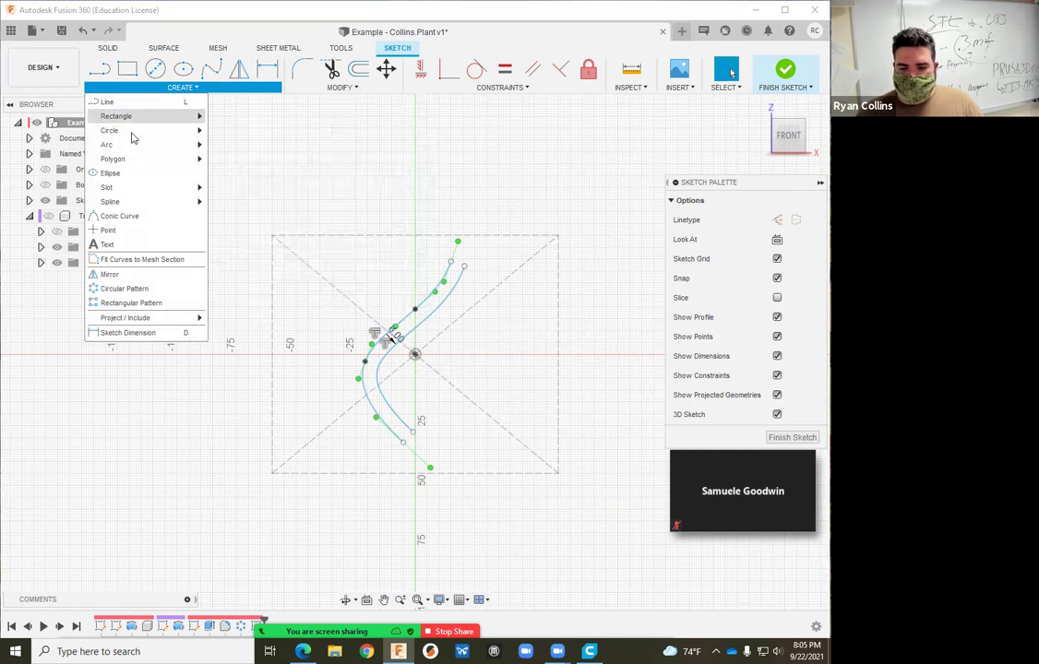
left_click(272, 132)
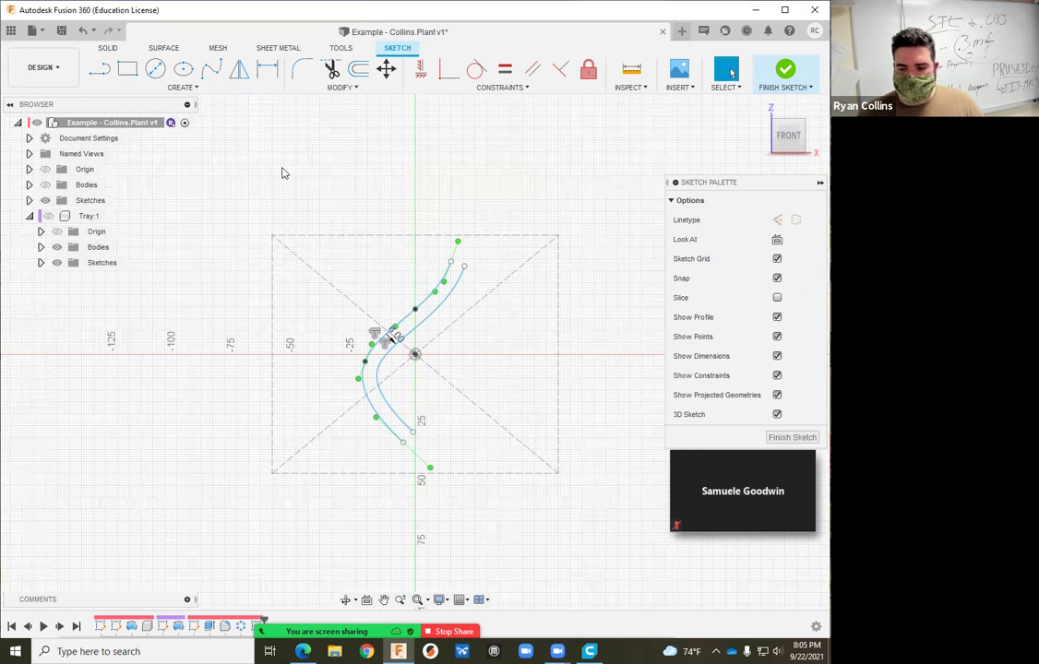
scroll(442, 247, "up", 4)
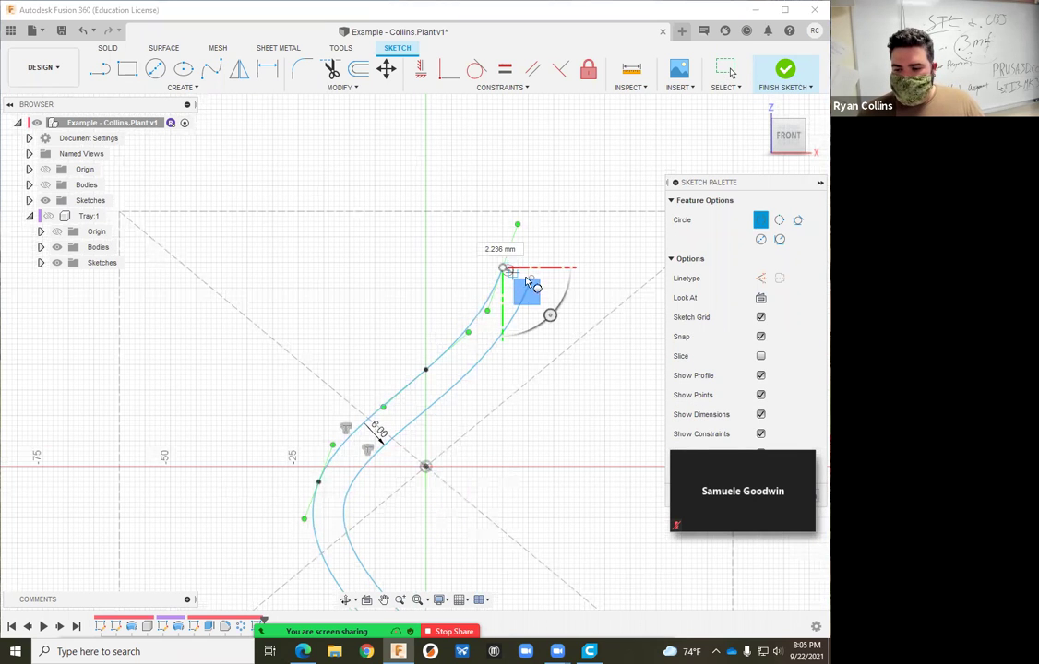
left_click(530, 277)
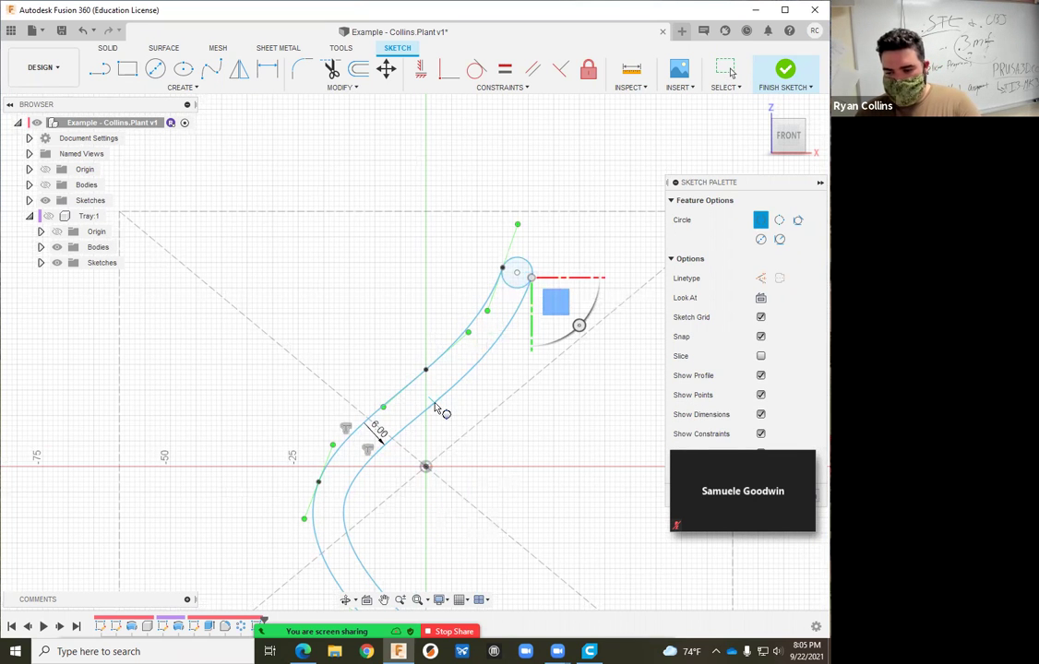
key("Escape")
Draw a matching two-point circle joining the lower endpoints of the two S-curves.
middle_click_drag(275, 383, 268, 221)
right_click(265, 319)
left_click(273, 279)
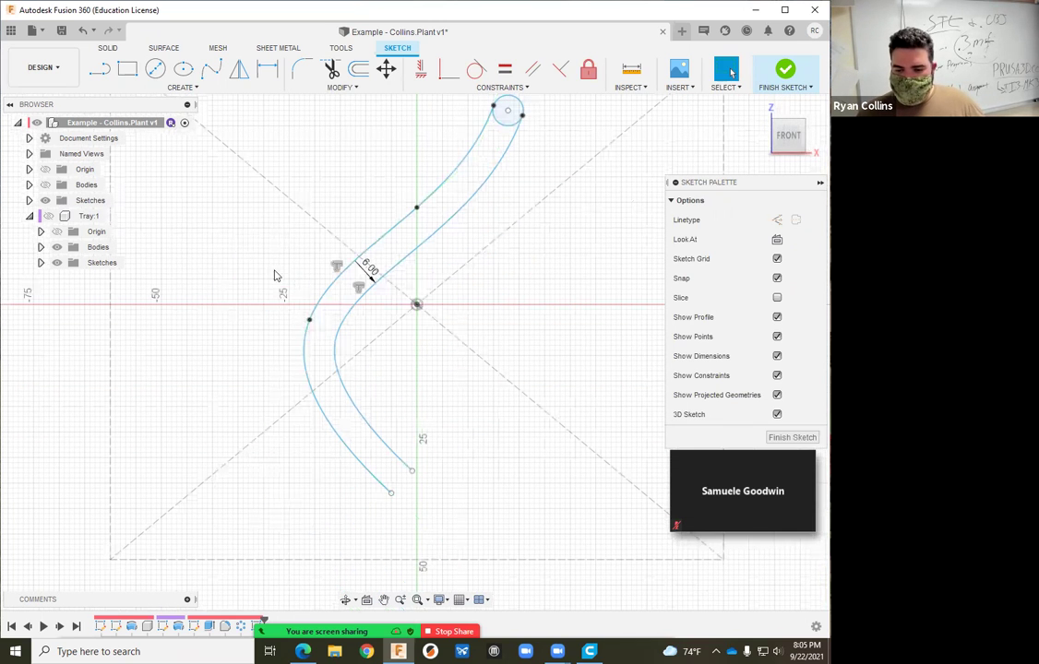
left_click(392, 492)
left_click(411, 471)
key("Escape")
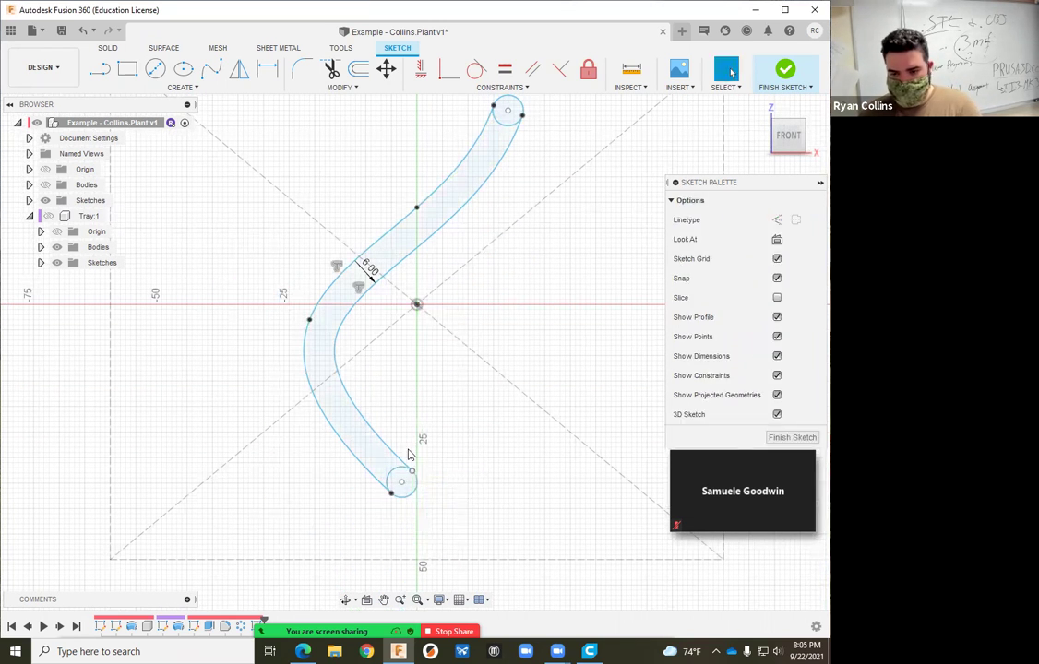
Trim the inner arc of each end circle to leave a single slot profile with rounded ends, and finish the sketch.
left_click(331, 68)
left_click(501, 126)
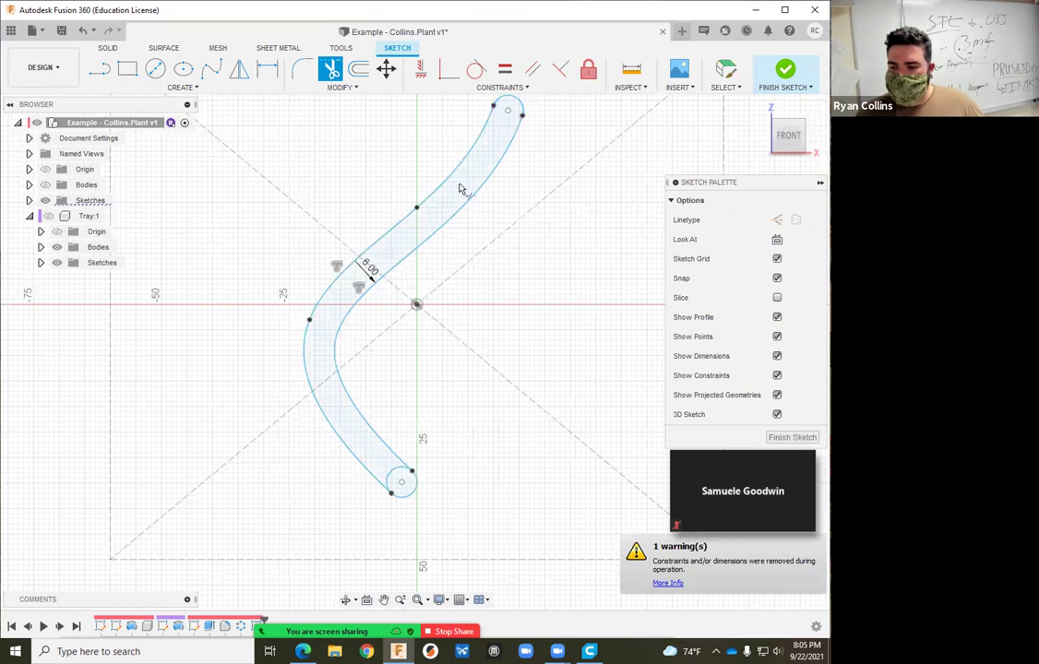
left_click(391, 476)
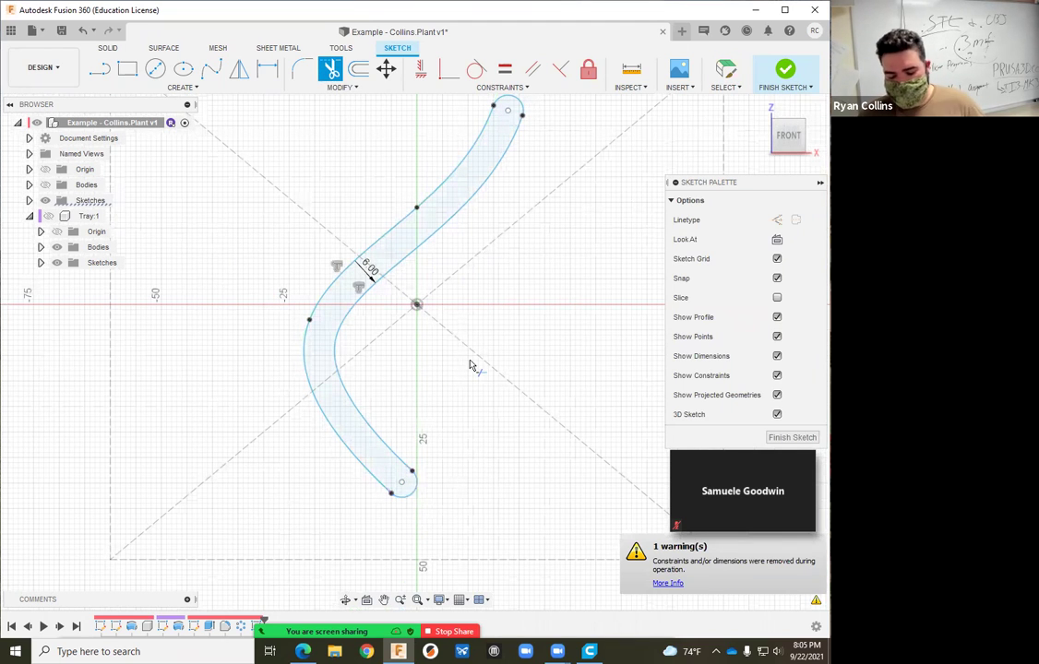
left_click(784, 69)
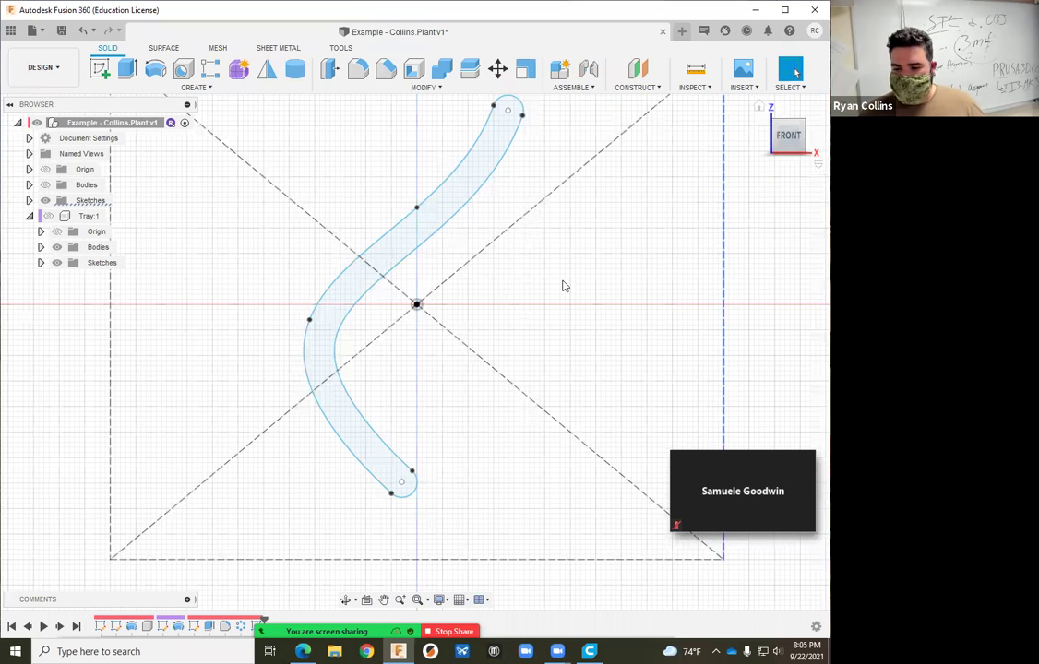
Show the pot bodies and extrude the S-shaped profile -72 mm as a cut through the pot's front wall.
scroll(393, 319, "down", 3)
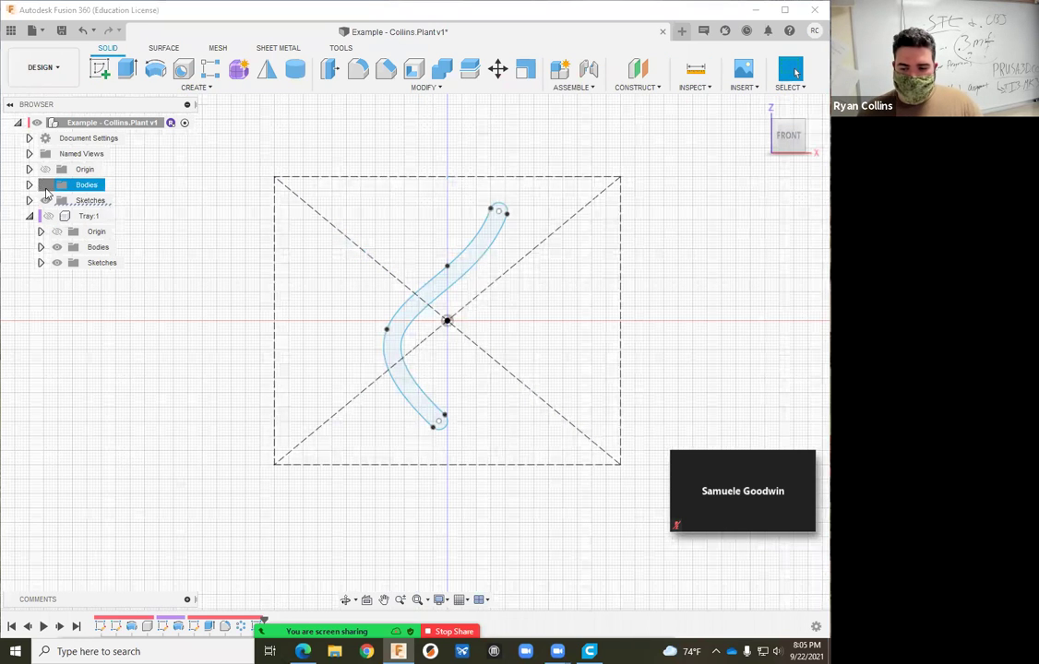
left_click(45, 185)
middle_click_drag(488, 324, 435, 399, "shift")
left_click(127, 69)
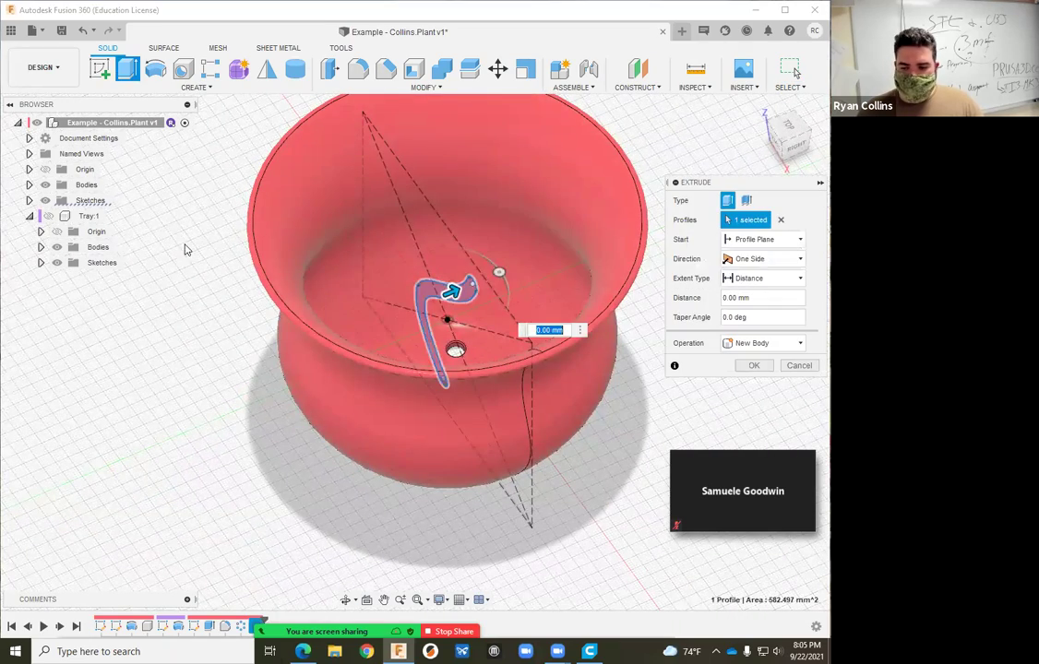
left_click_drag(452, 289, 290, 409)
middle_click_drag(349, 496, 366, 456, "shift")
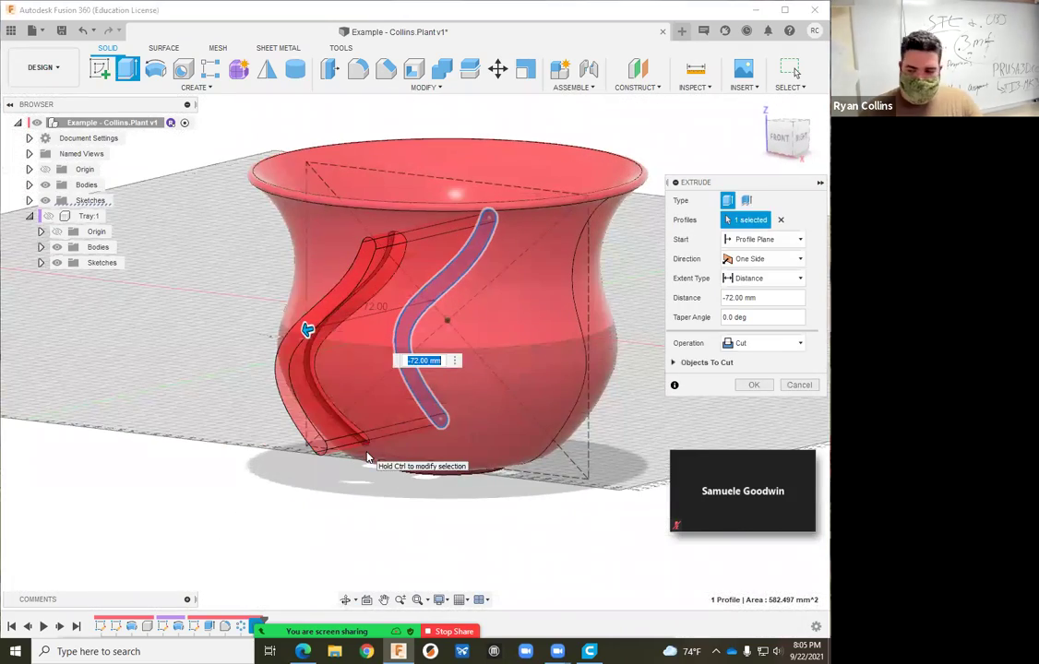
left_click(754, 386)
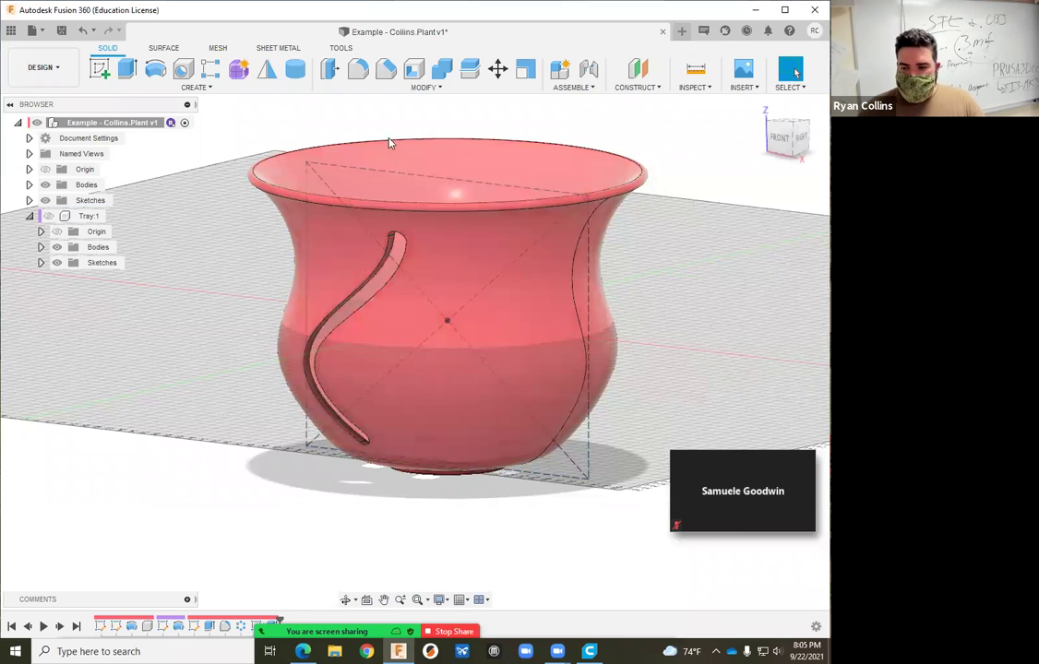
Fillet the outer edge loop of the S-shaped slot with a 0.25 mm radius.
left_click(358, 69)
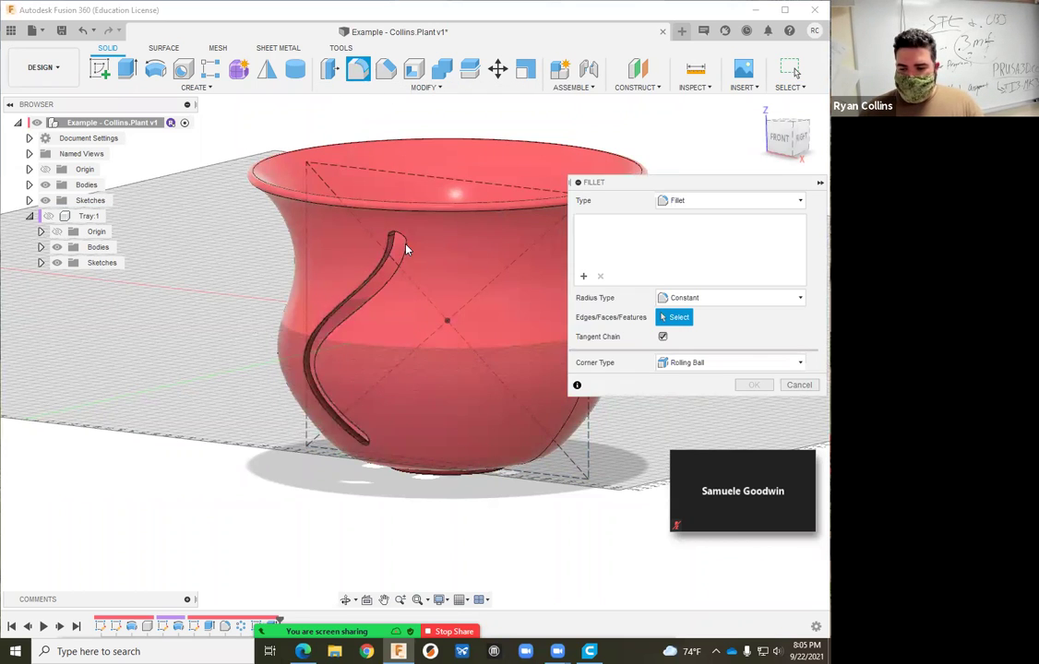
left_click(389, 248)
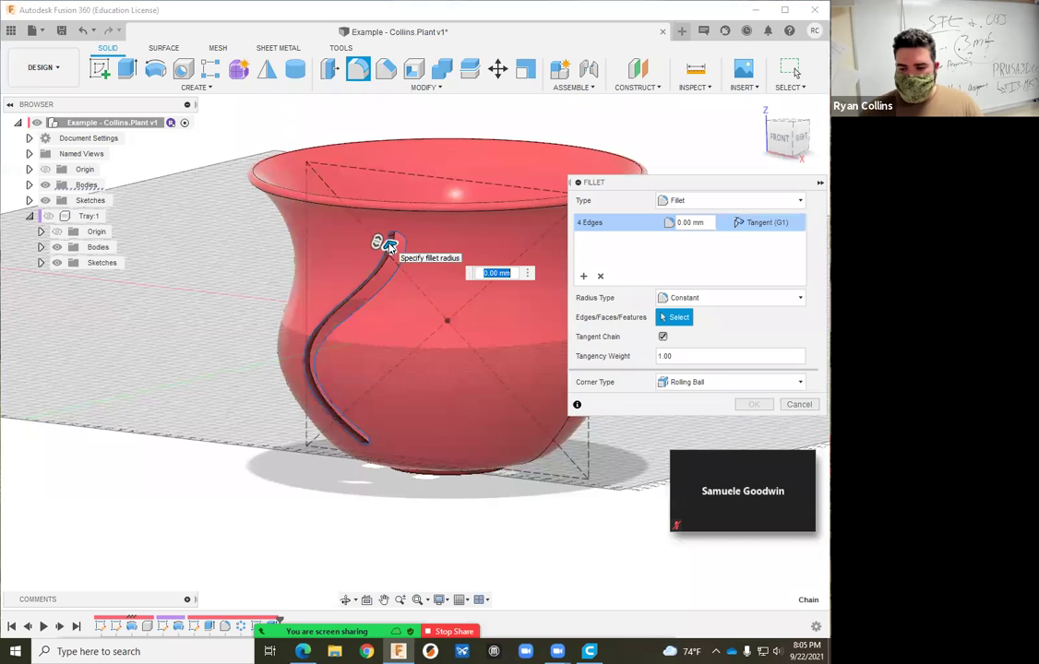
type(".25")
key("Return")
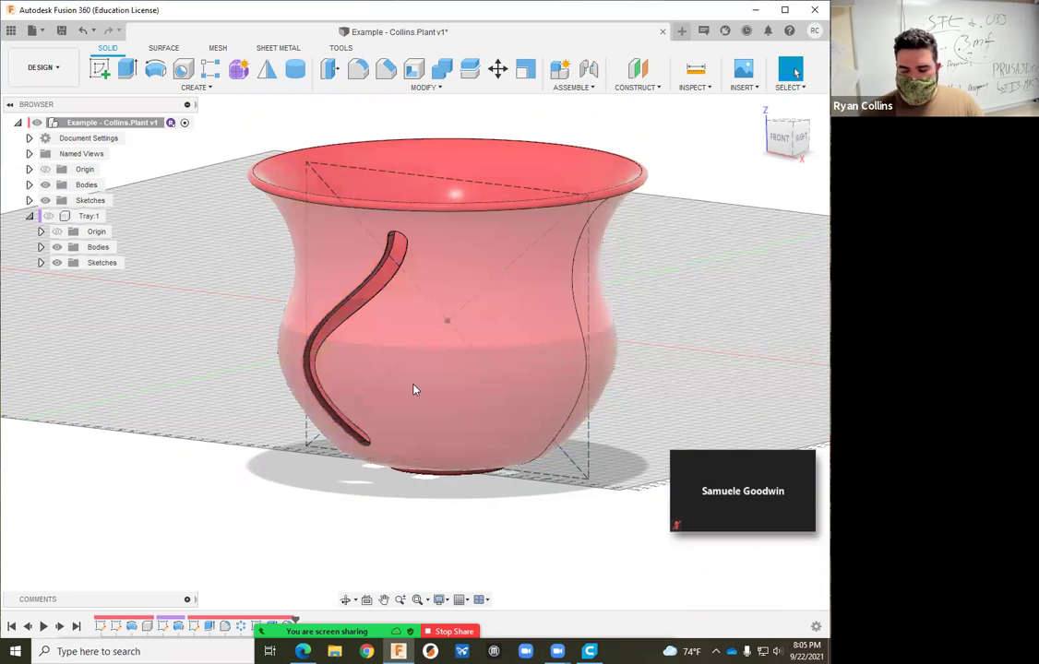
Start a circular pattern of faces for the S-shaped slot.
scroll(414, 390, "down", 2)
scroll(436, 390, "up", 4)
scroll(369, 403, "down", 3)
middle_click_drag(388, 412, 417, 374, "shift")
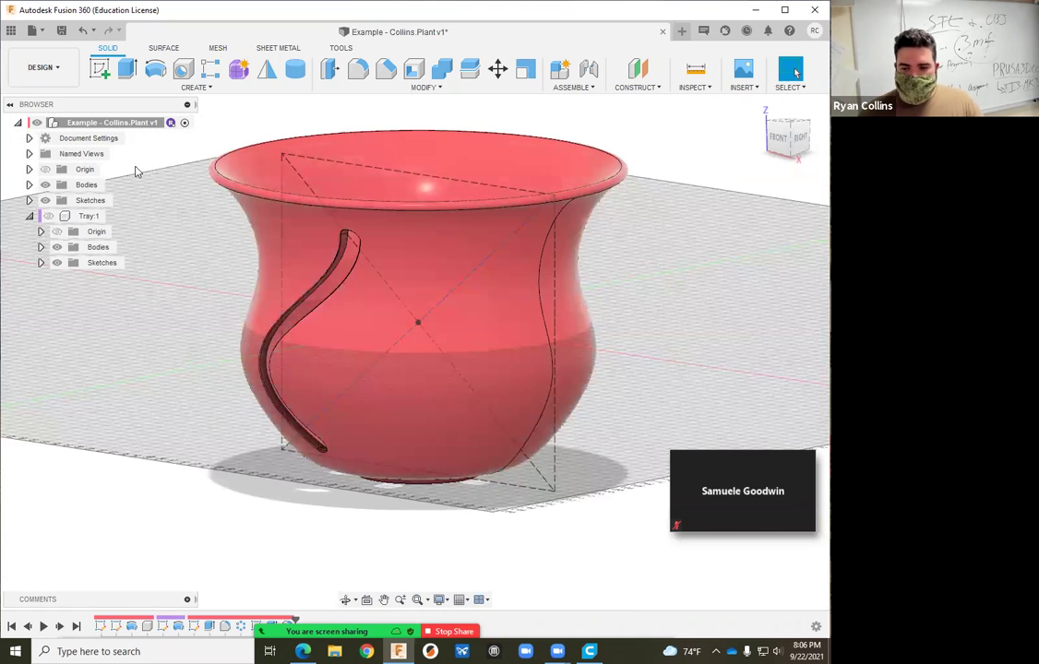
left_click(150, 88)
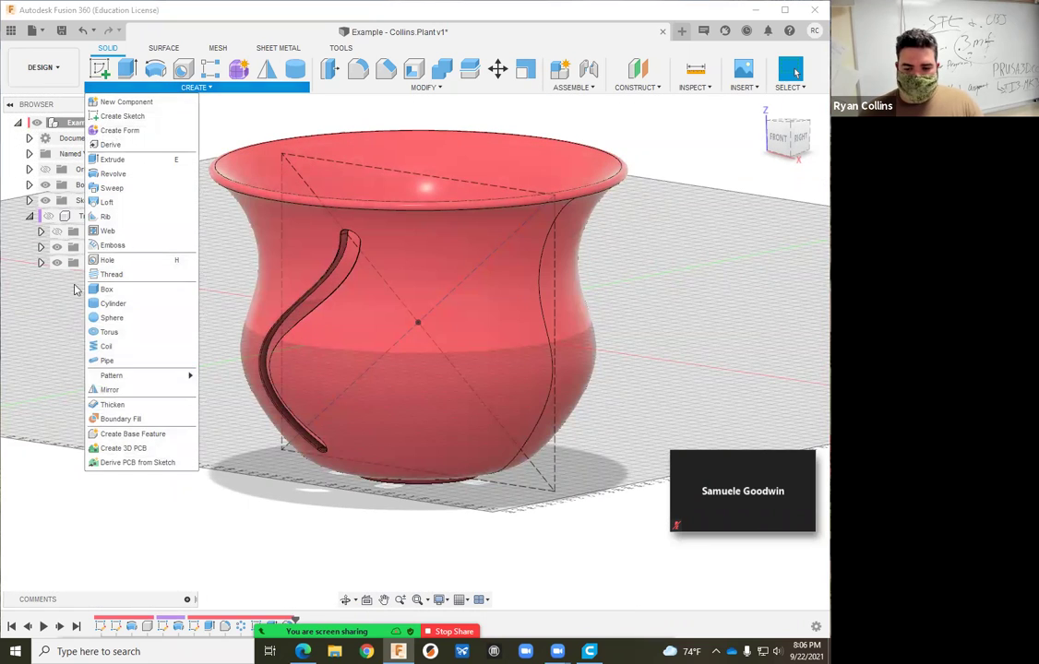
mouse_move(144, 375)
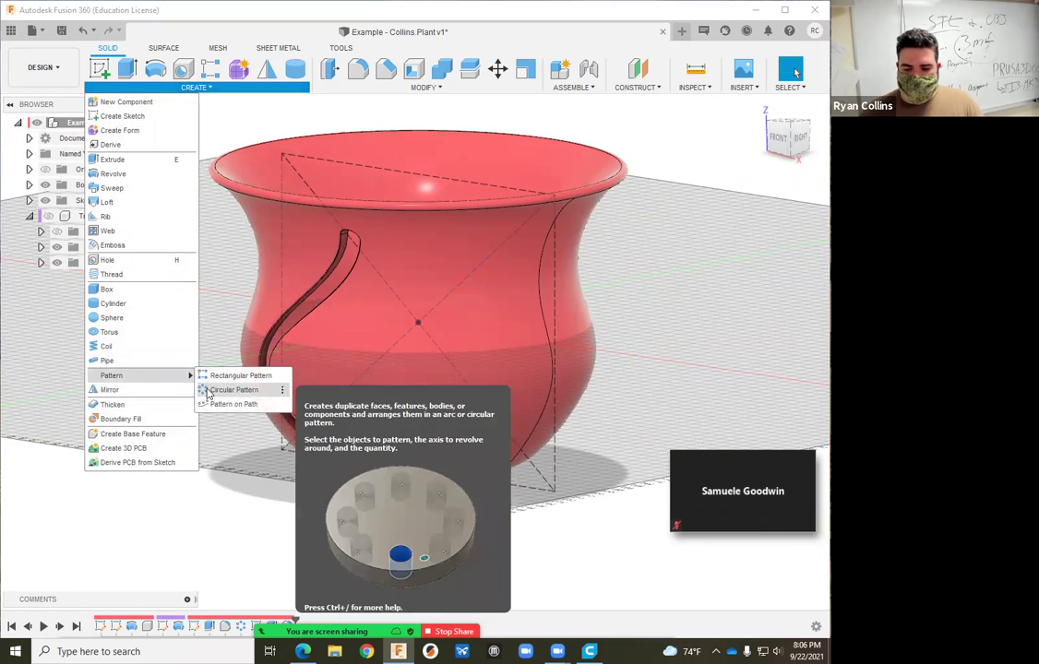
left_click(226, 390)
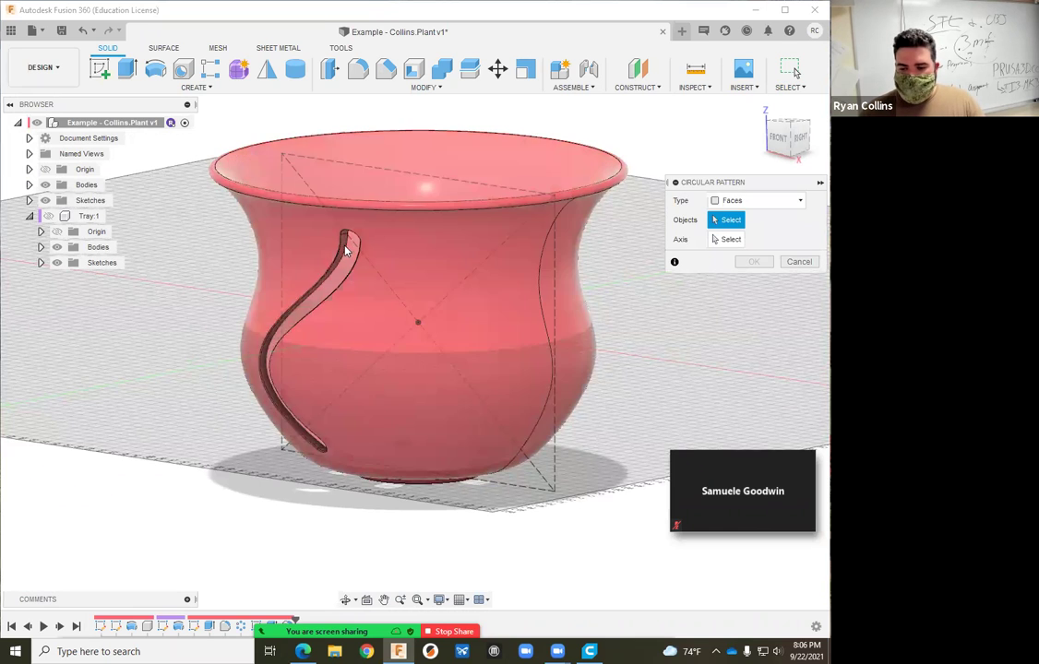
left_click(344, 246)
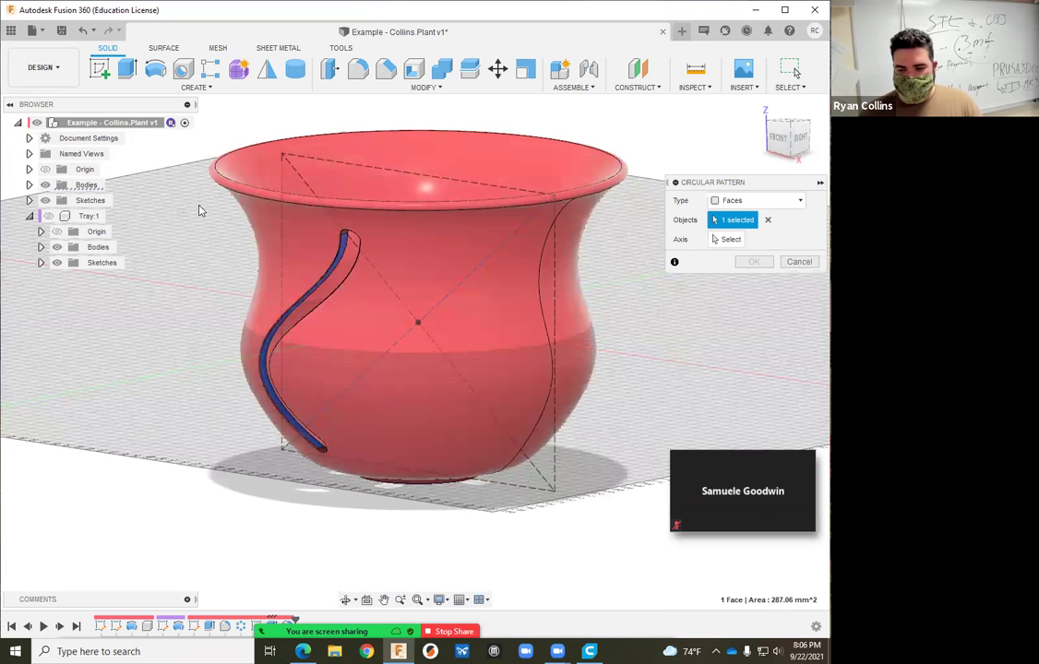
left_click_drag(199, 203, 310, 422)
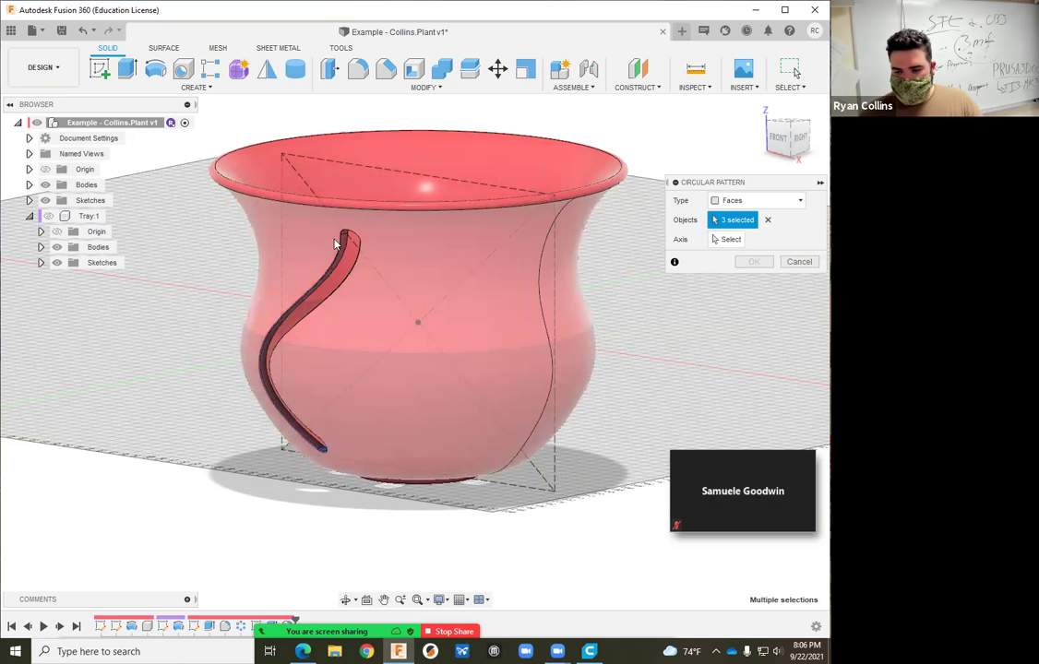
left_click(344, 235)
scroll(218, 366, "down", 3)
scroll(221, 365, "up", 3)
middle_click_drag(288, 299, 204, 354, "shift")
left_click_drag(185, 318, 347, 464)
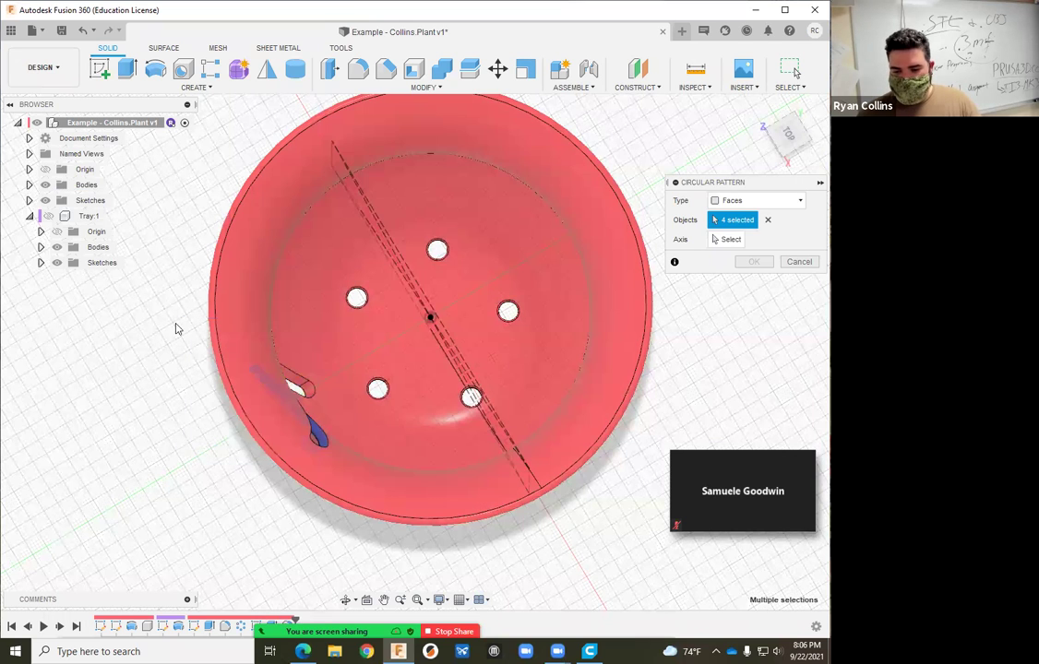
left_click(768, 220)
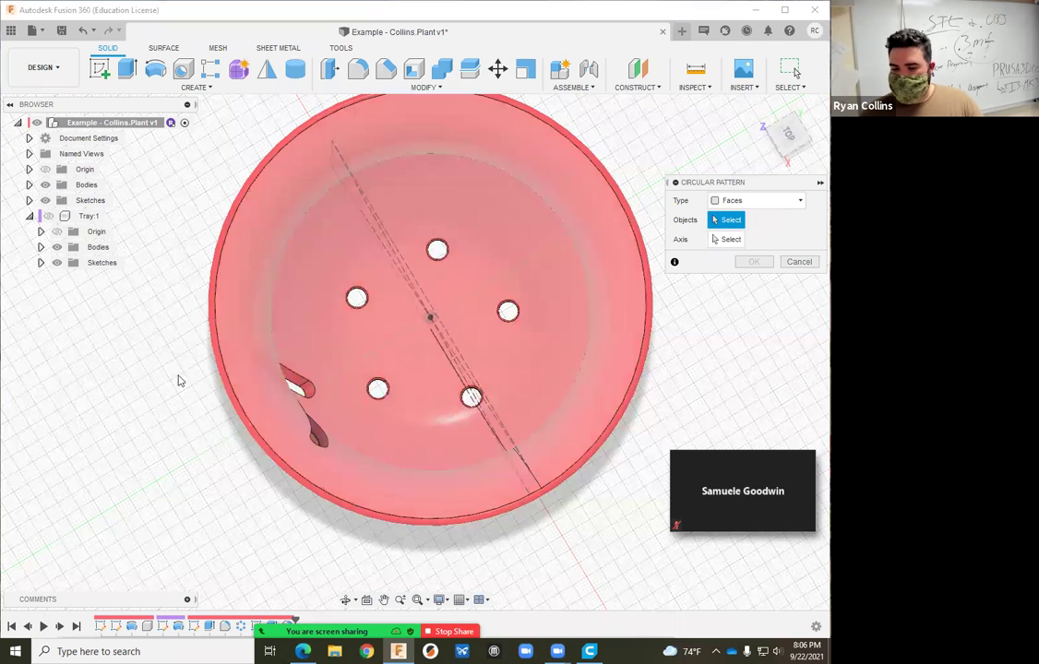
Choose all faces of the filleted S-shaped slot as pattern objects and the vertical Z axis as the pattern axis.
left_click_drag(153, 320, 373, 518)
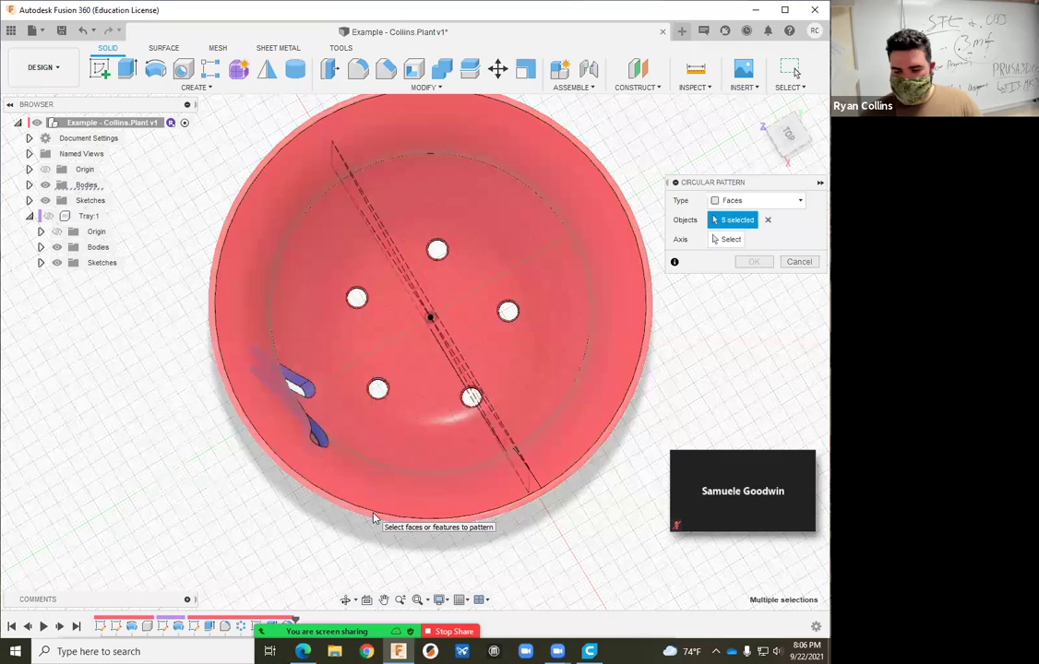
middle_click_drag(162, 471, 155, 362, "shift")
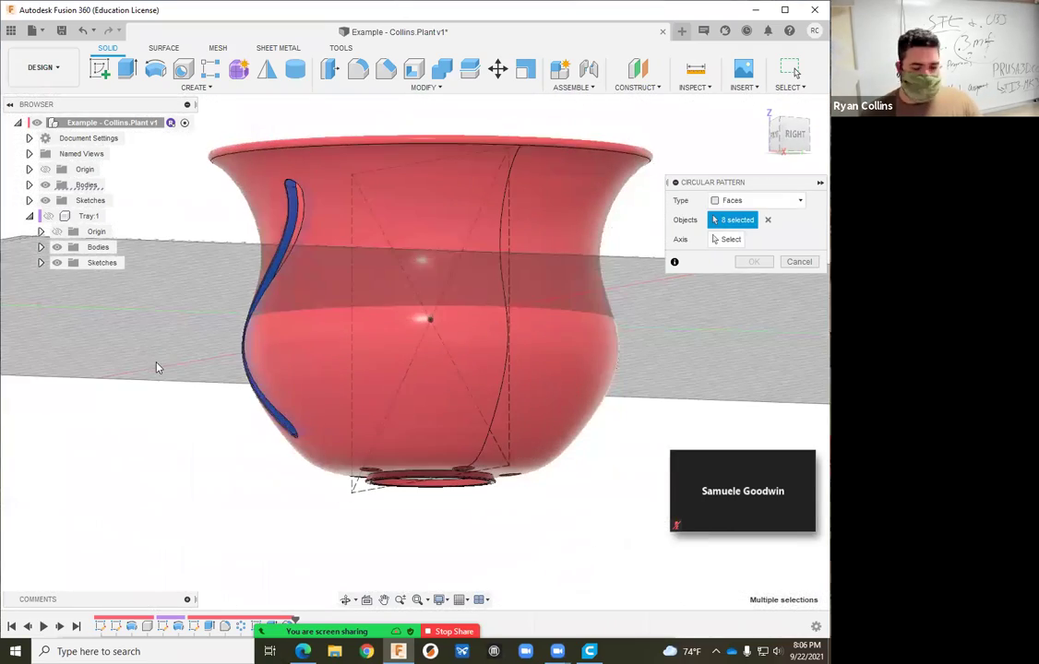
left_click(731, 239)
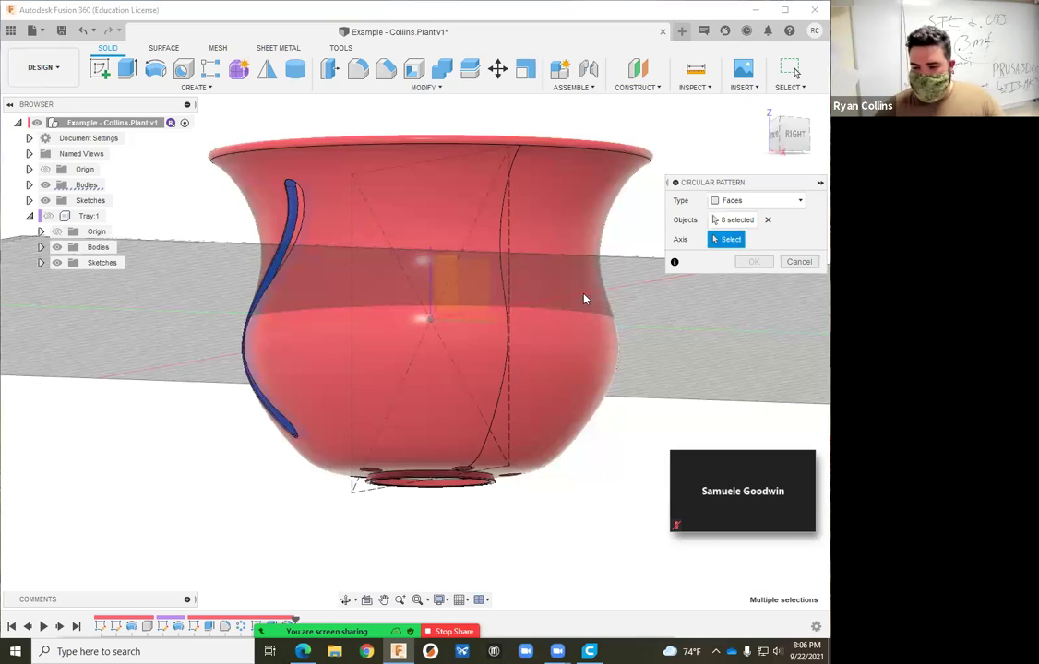
left_click(429, 289)
middle_click_drag(530, 422, 258, 417, "shift")
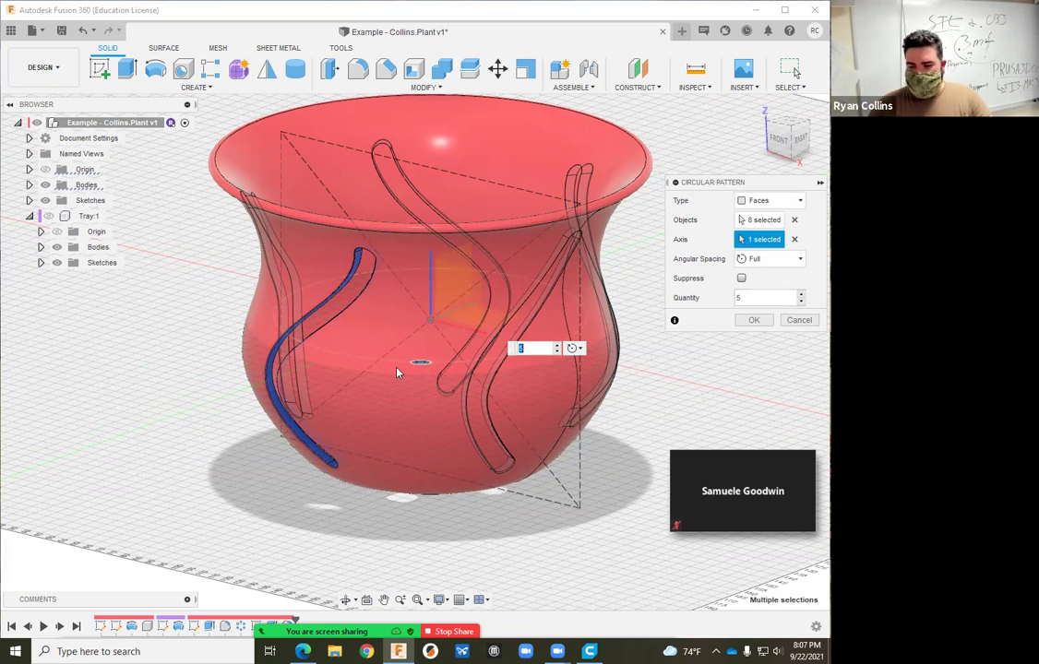
Try quantities of 4 and 25 slots for the full circular pattern around the pot.
type("4")
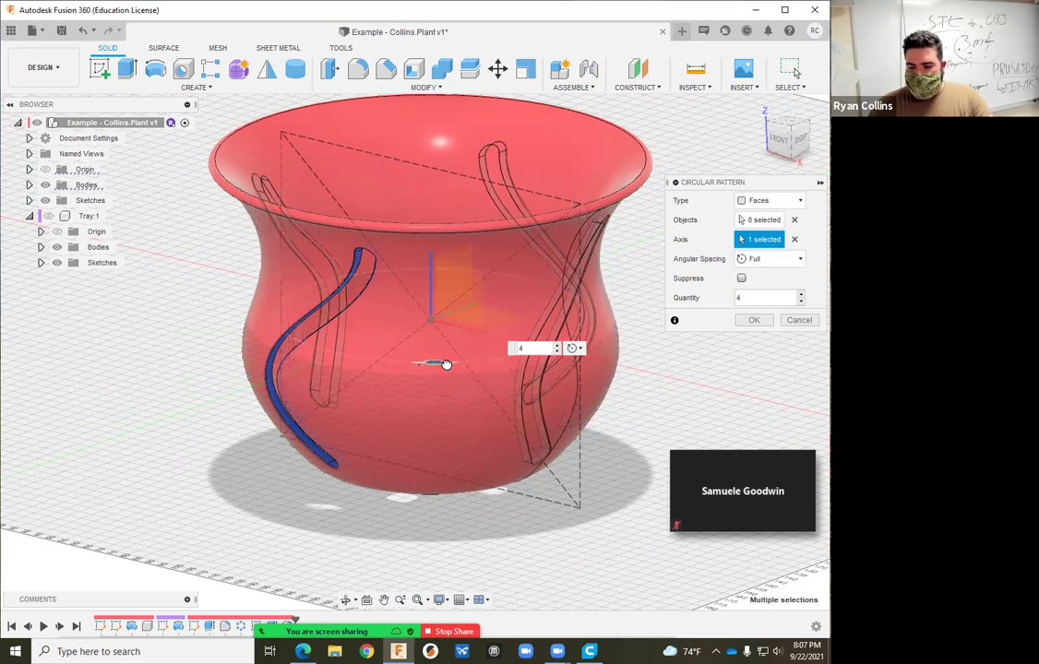
left_click_drag(420, 369, 335, 361)
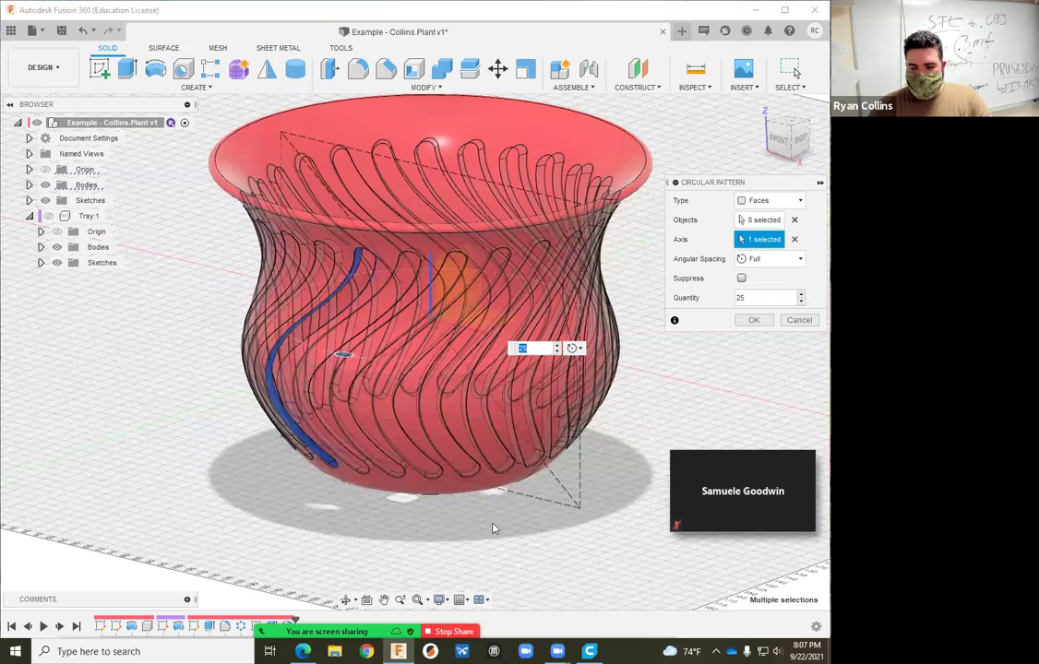
middle_click_drag(425, 528, 472, 503, "shift")
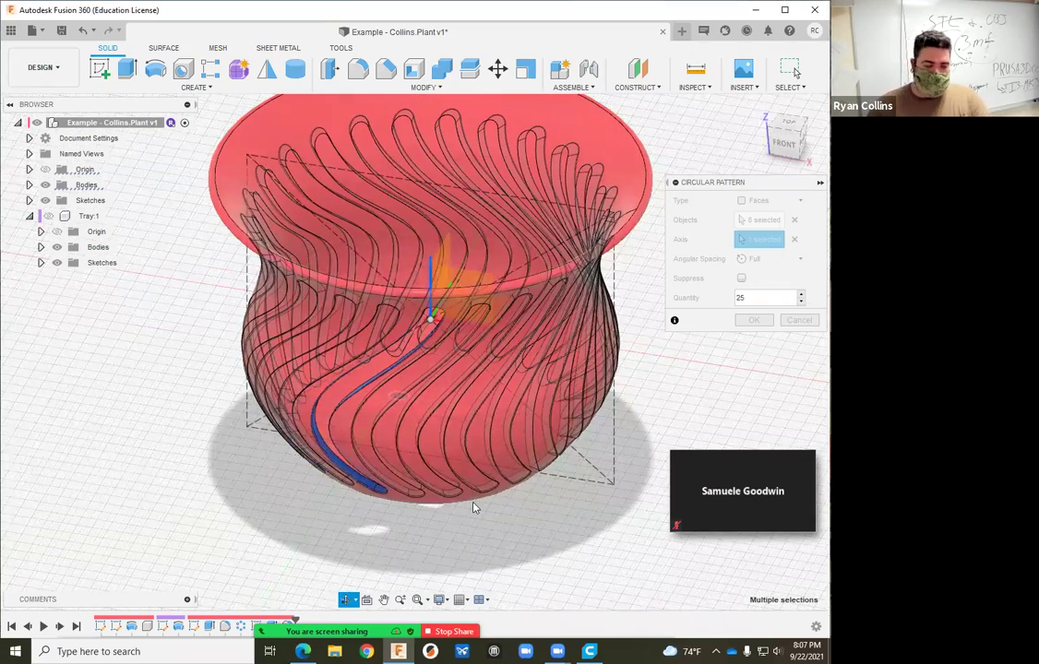
Set the circular pattern quantity to 24 and create the slots around the full pot wall.
left_click(751, 296)
type("2")
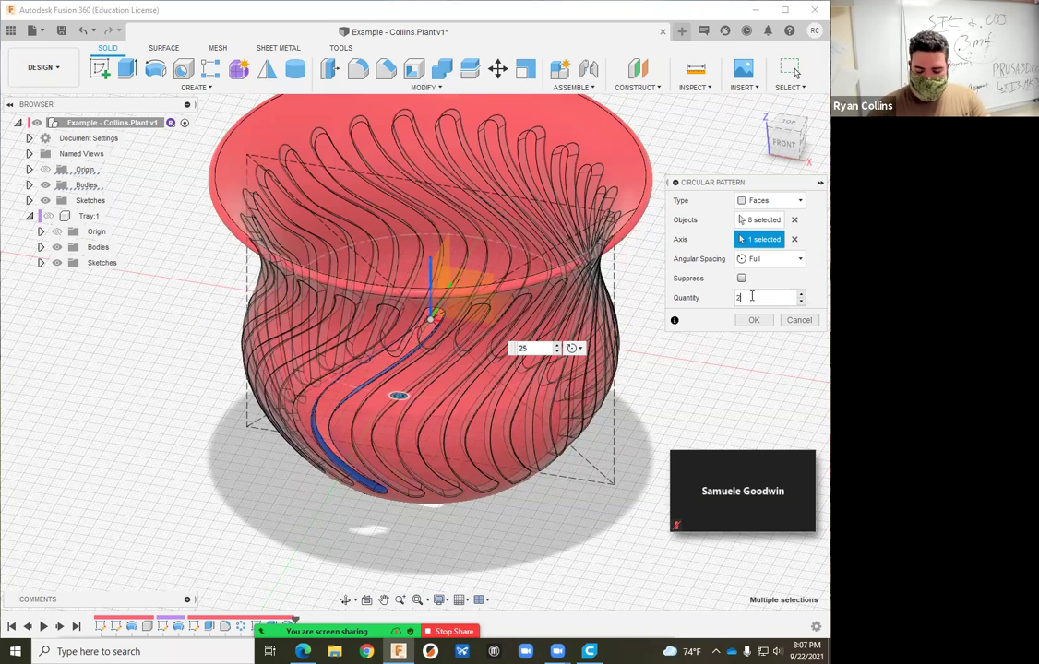
type("4")
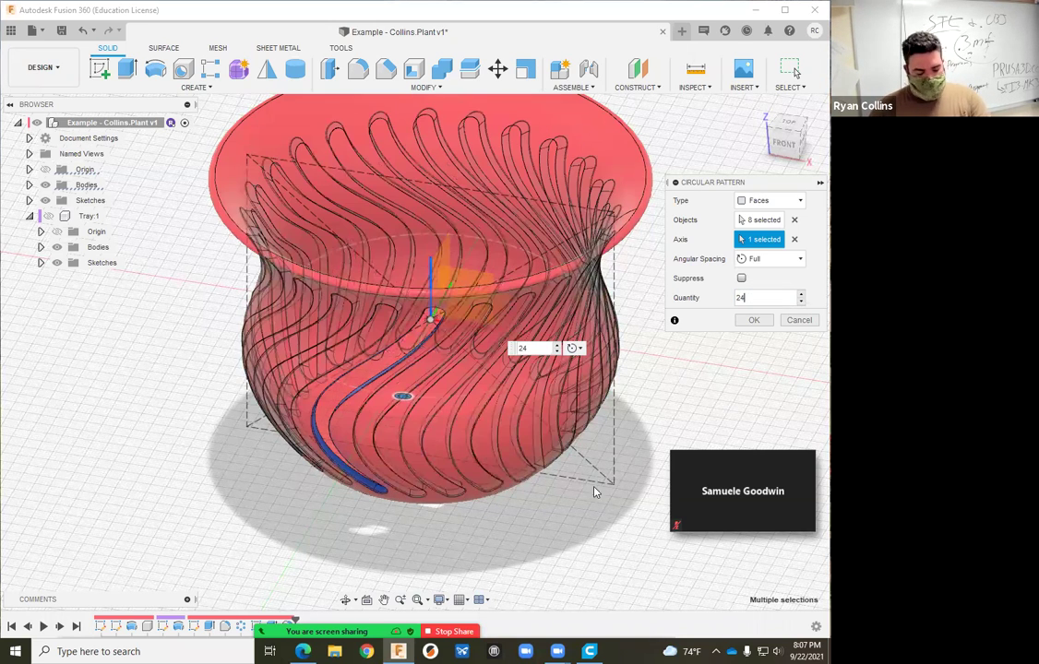
left_click(753, 320)
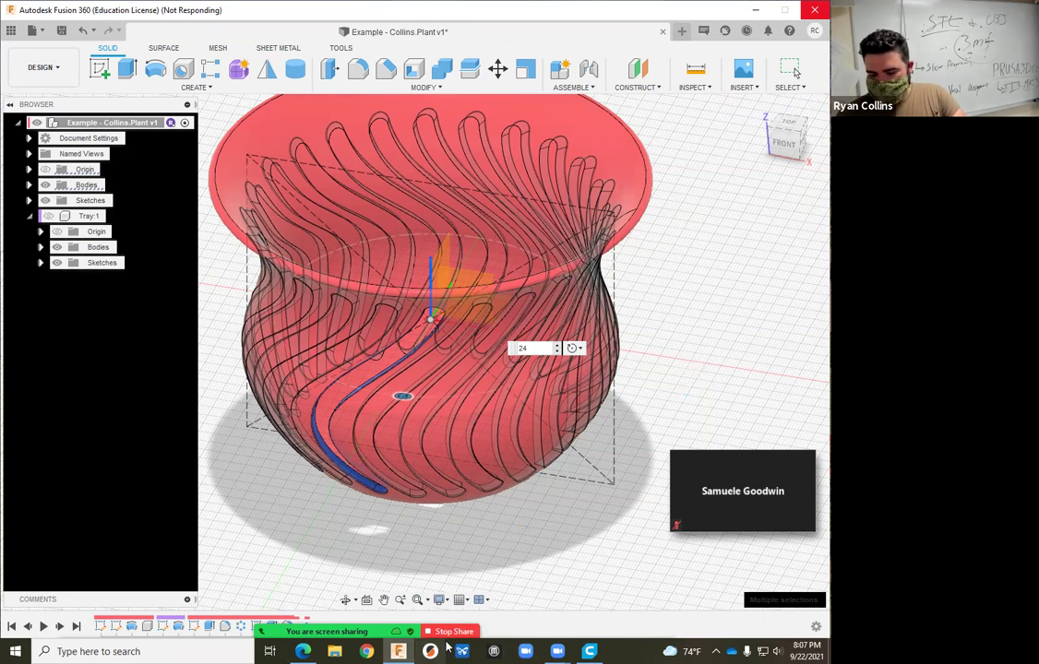
mouse_move(557, 652)
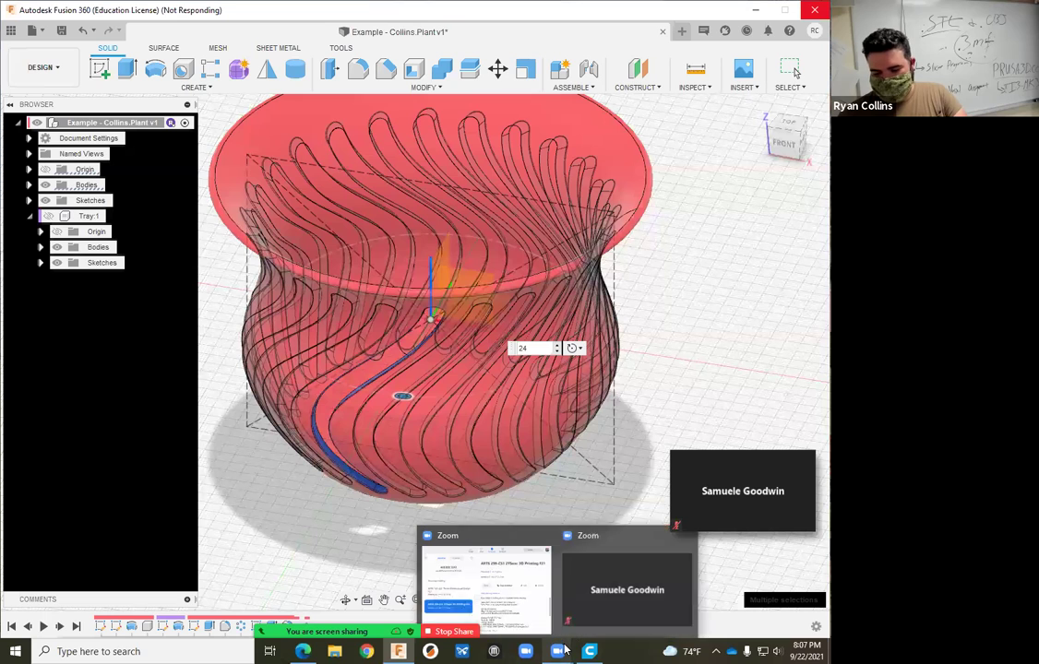
left_click(588, 594)
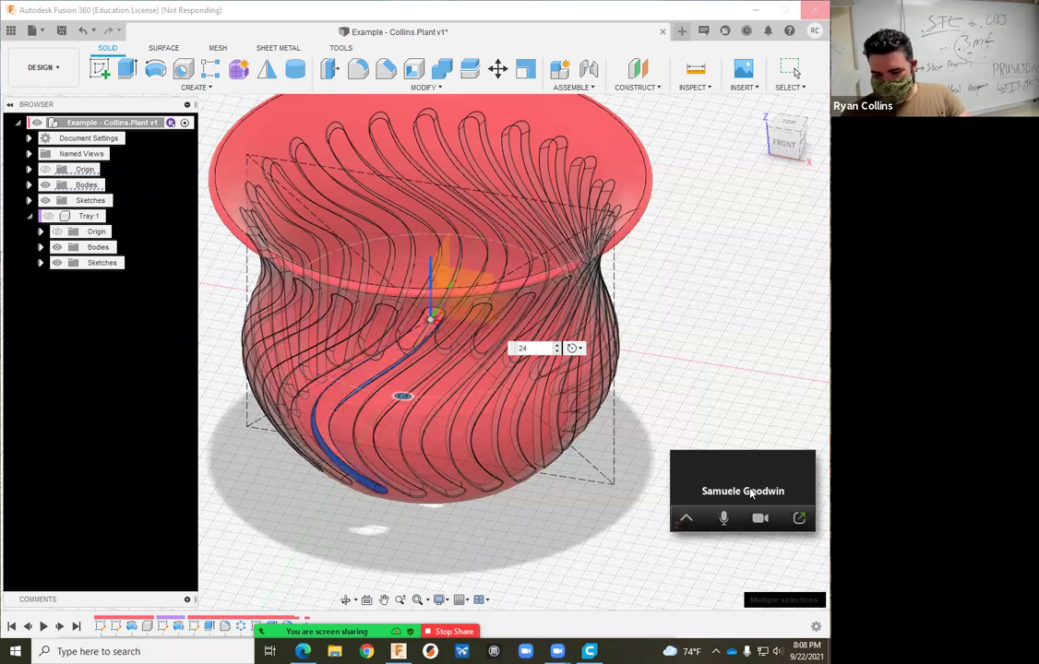
left_click(699, 457)
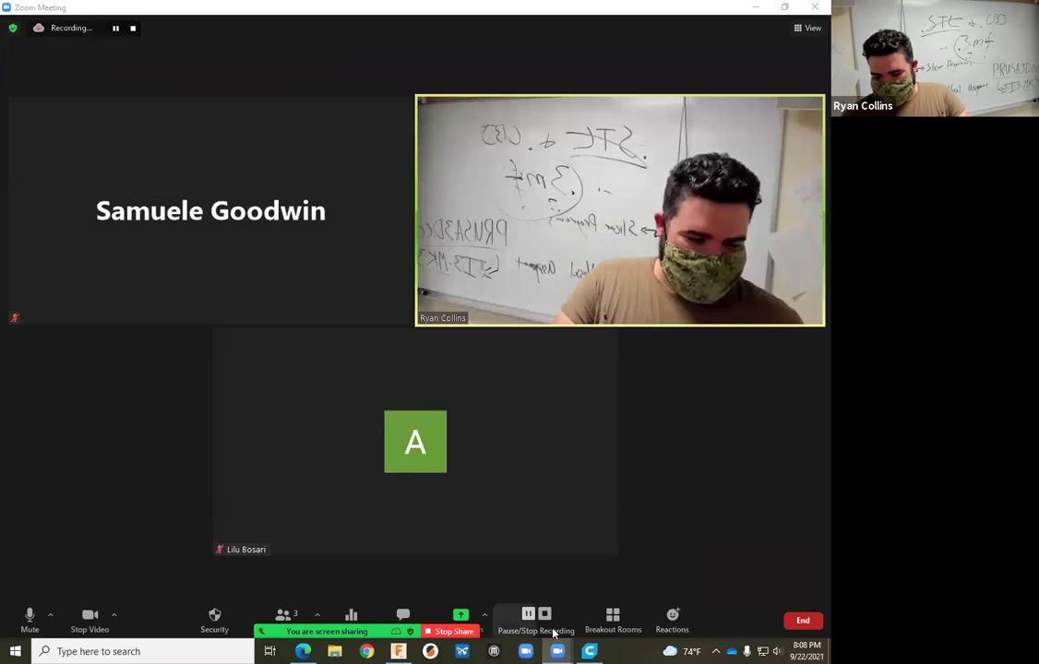
left_click(529, 616)
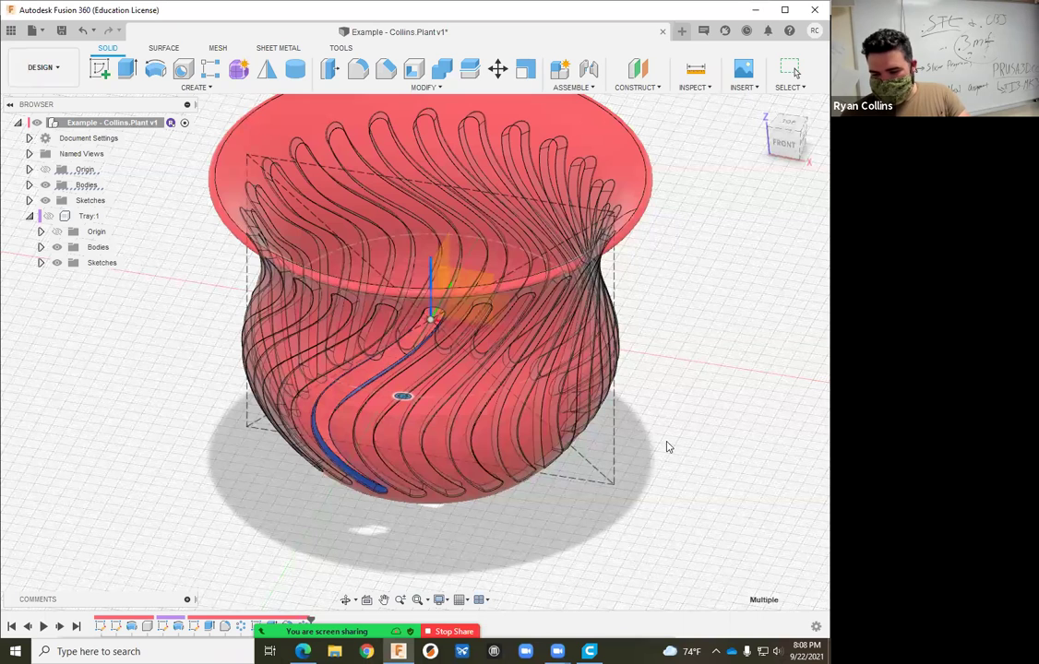
left_click(564, 537)
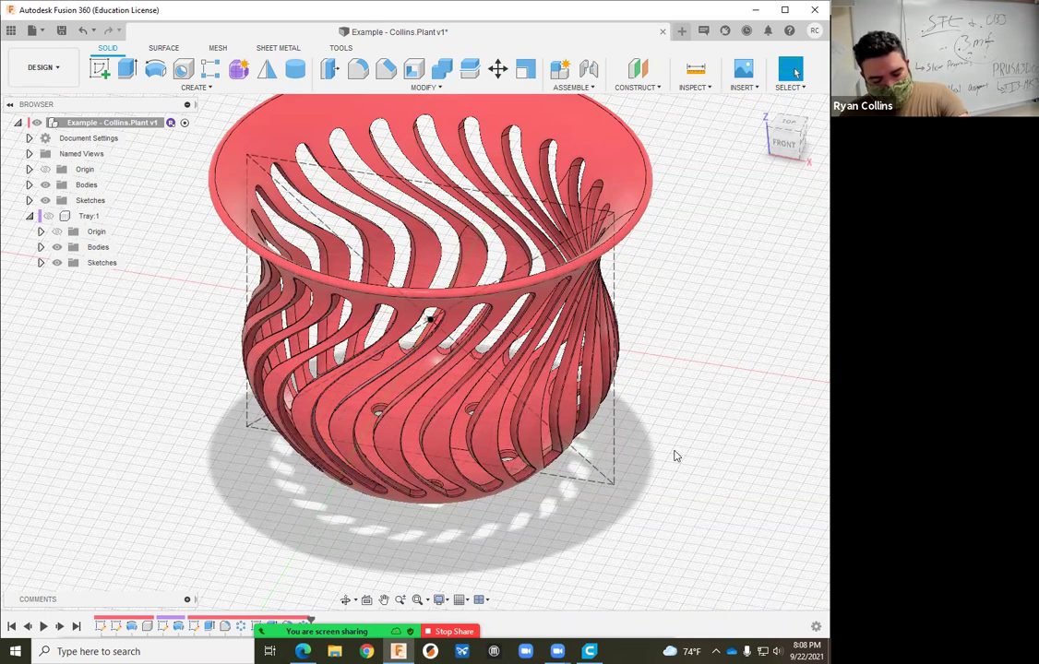
Show the Tray component beneath the pot and turn off component color cycling to display the real material appearances.
scroll(676, 454, "down", 2)
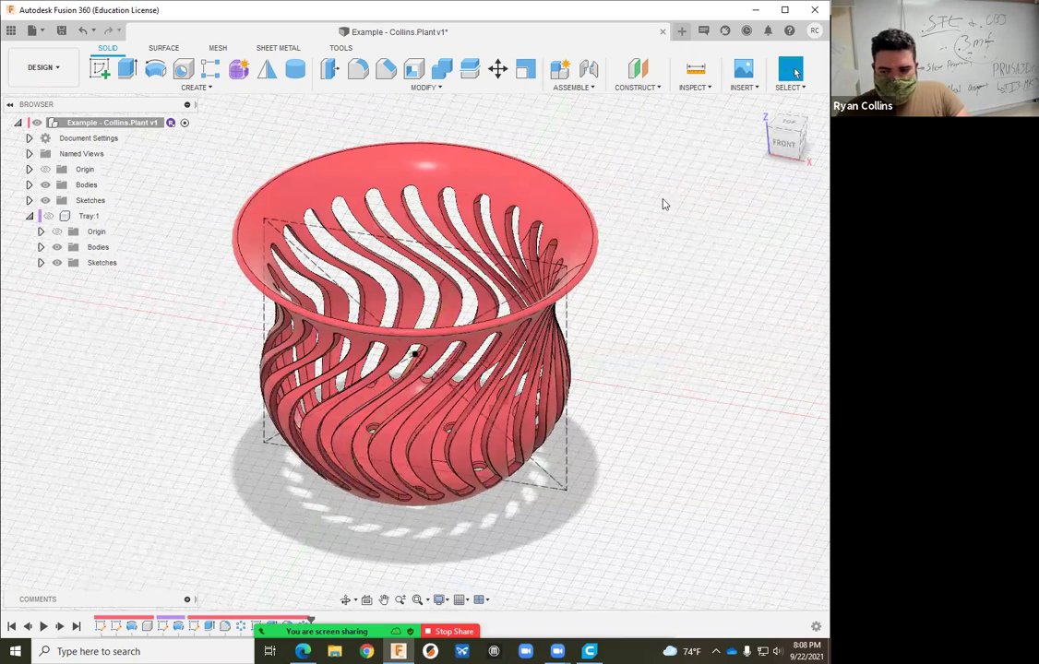
left_click(48, 216)
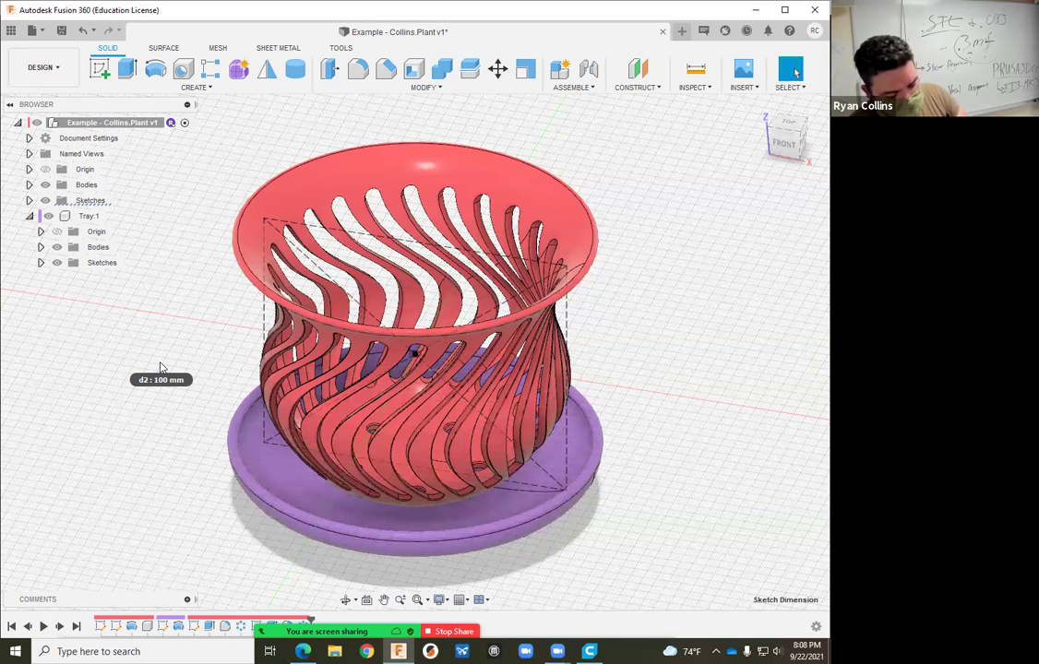
key("shift+n")
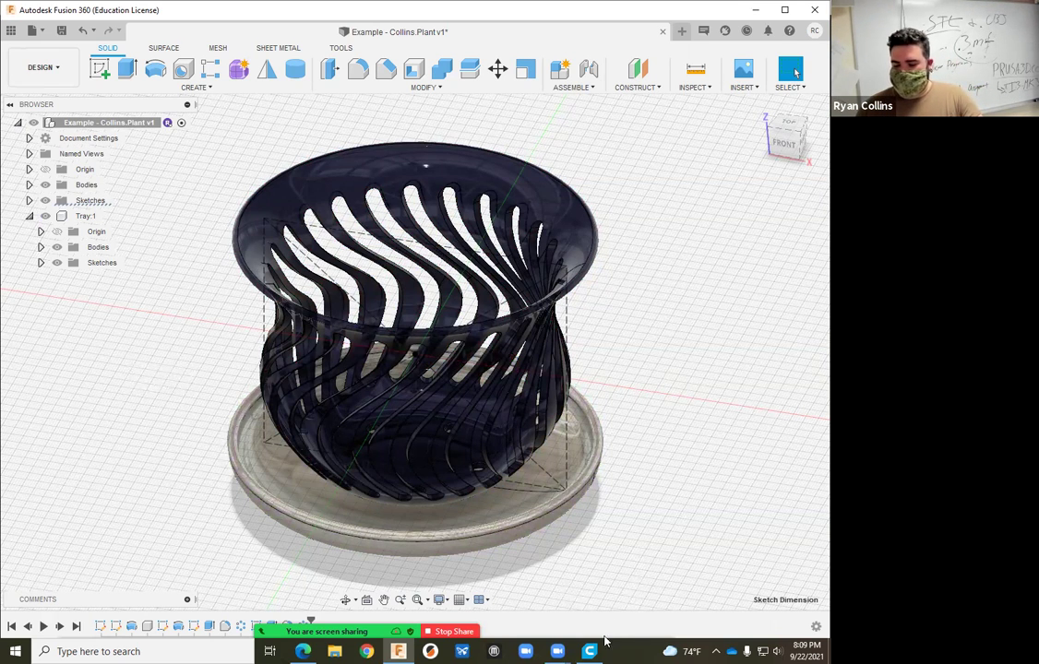
mouse_move(565, 649)
left_click(595, 568)
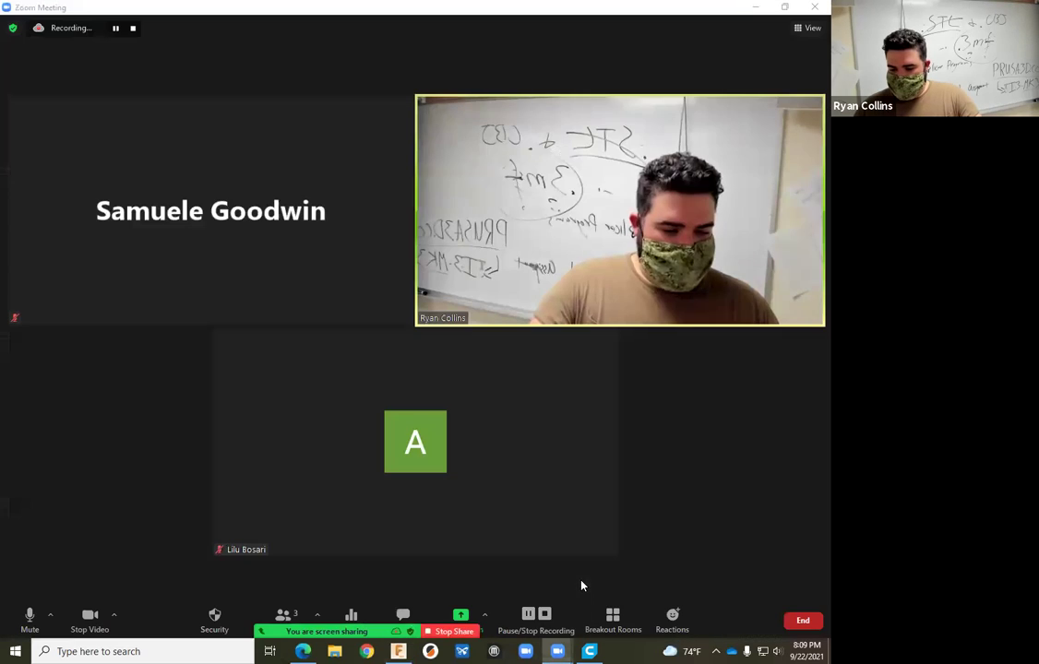